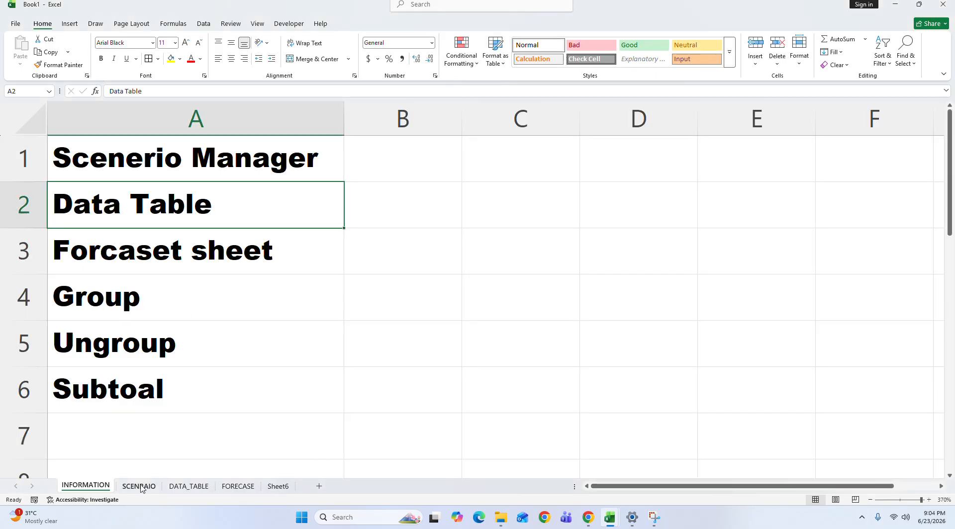
Step: Open the SCENRAIO worksheet containing the office setup budget
left_click(143, 488)
left_click(551, 210)
left_click(254, 207)
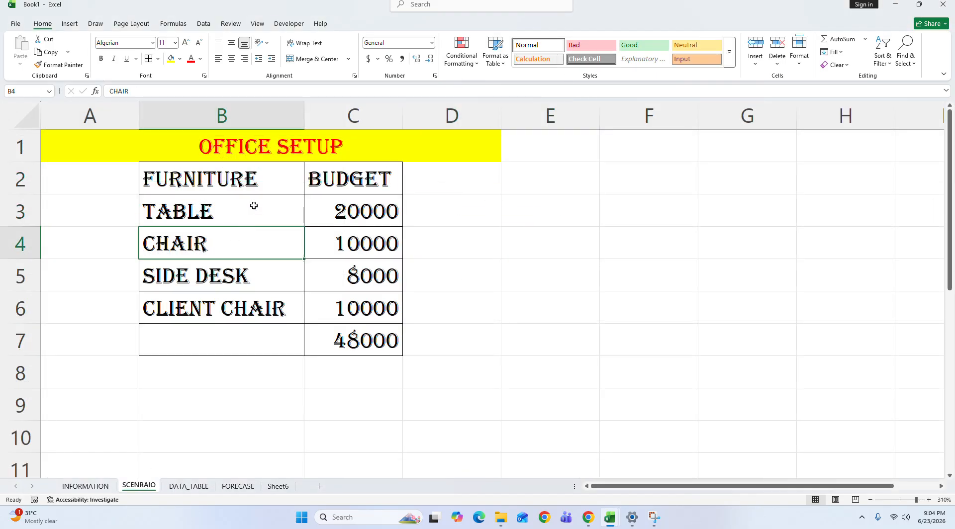
left_click(267, 178)
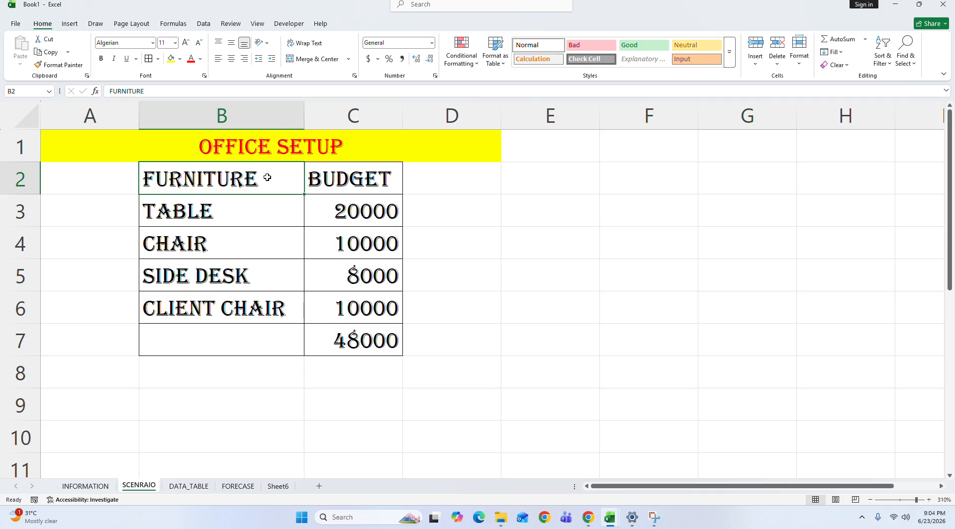
Step: Examine the furniture names, their budget amounts and the total formula in the office setup table
left_click(493, 369)
left_click(226, 180)
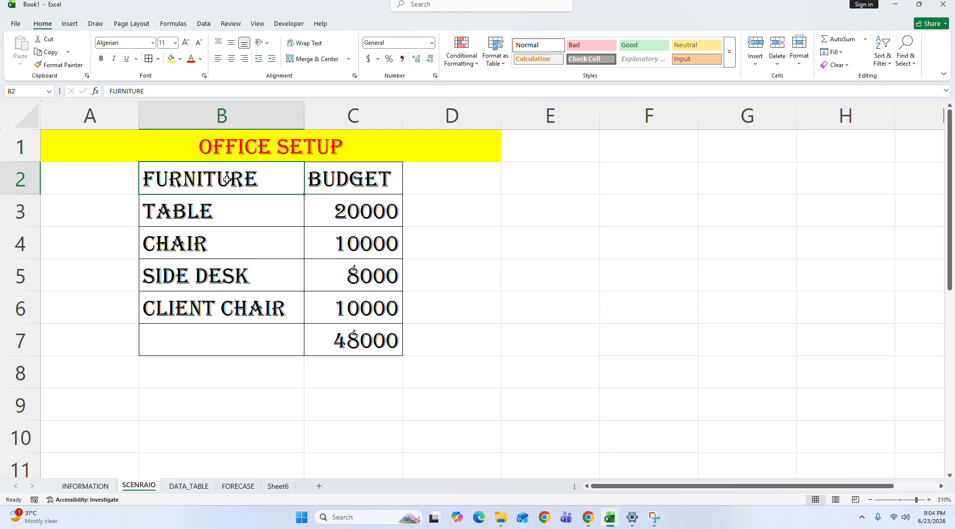
left_click(361, 177)
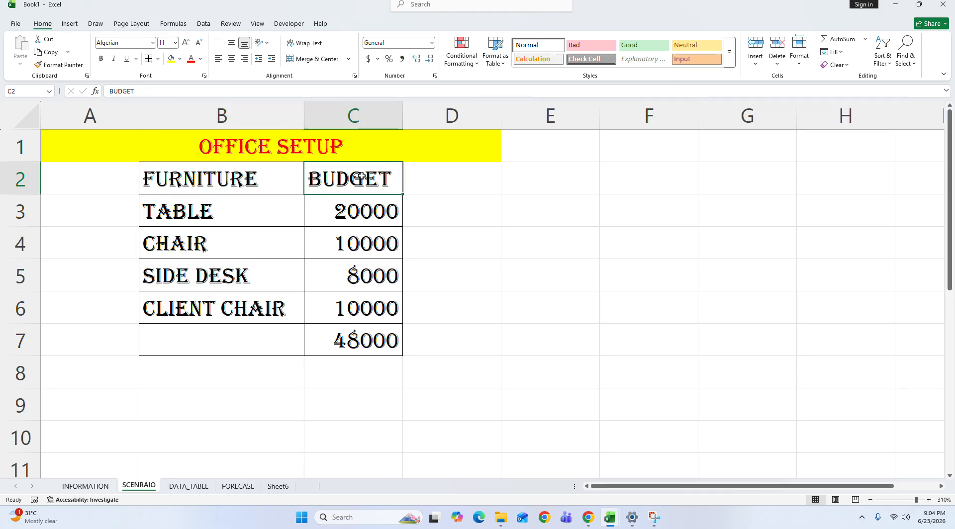
left_click(270, 211)
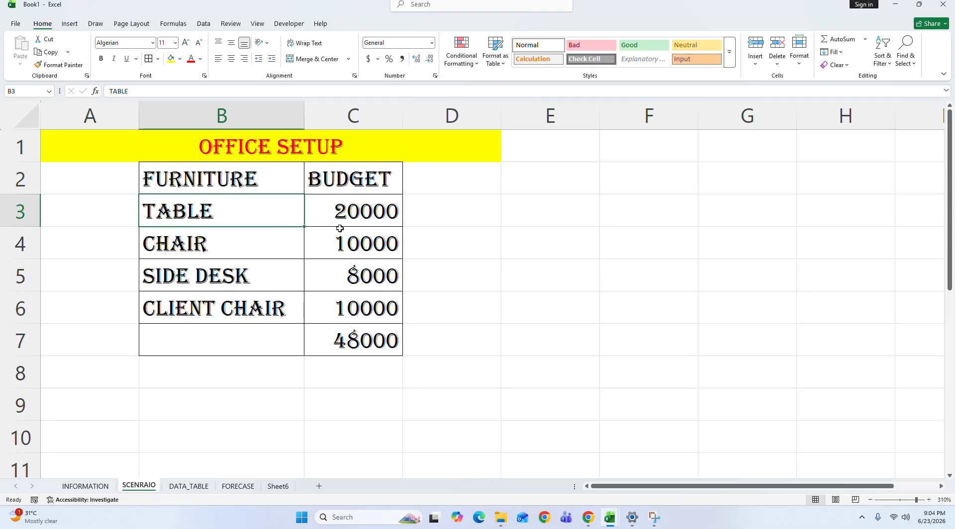
left_click_drag(244, 213, 374, 213)
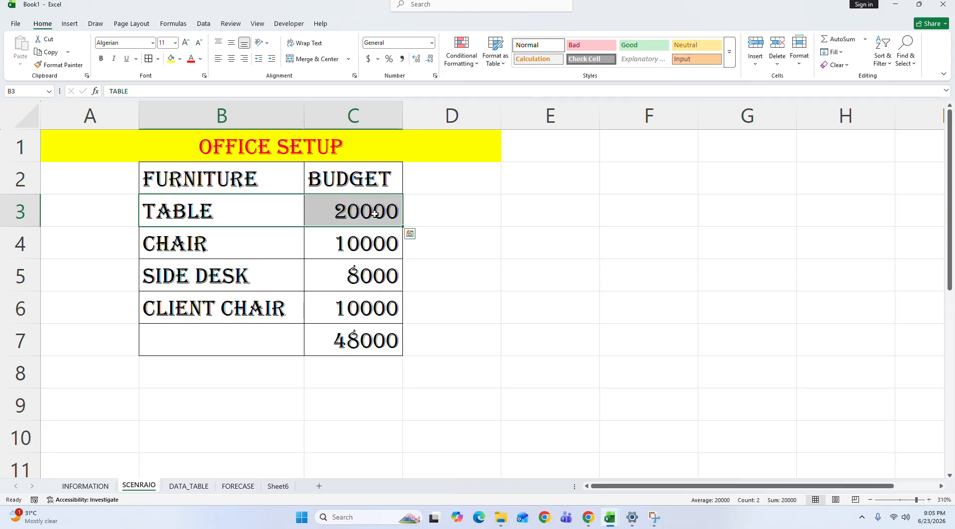
left_click_drag(234, 248, 368, 254)
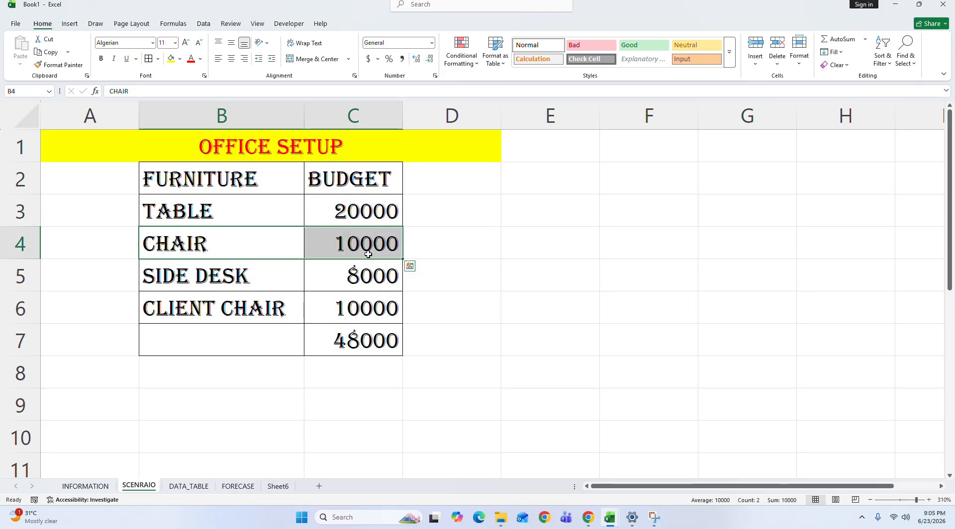
left_click_drag(209, 279, 349, 278)
left_click(222, 302)
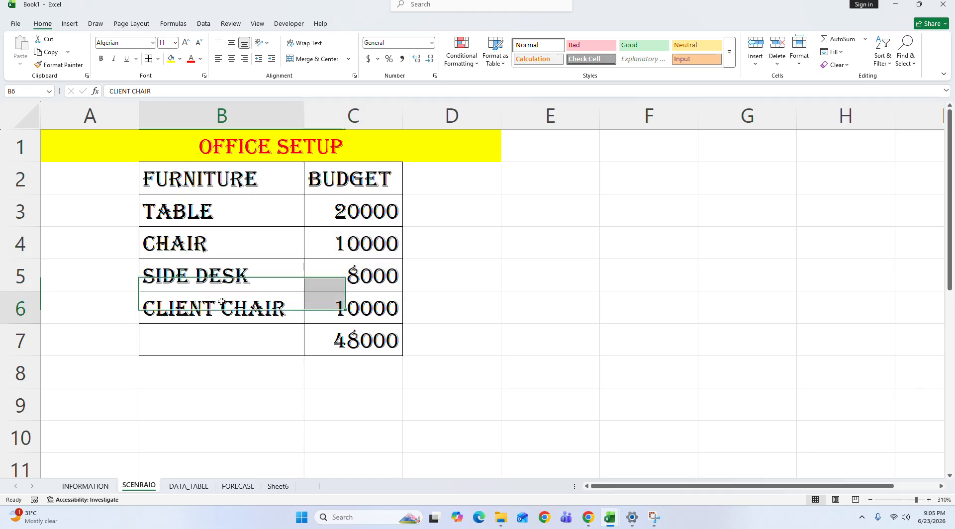
left_click_drag(222, 302, 351, 308)
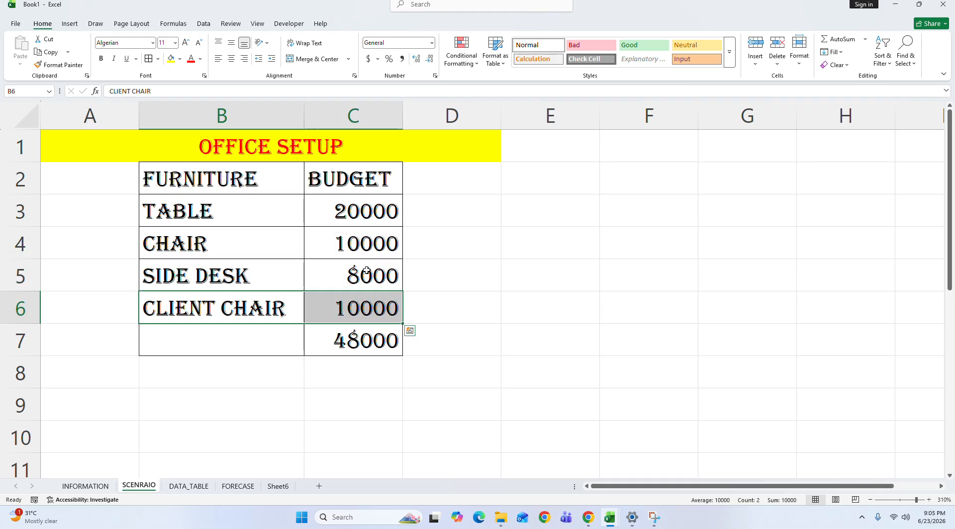
left_click(378, 351)
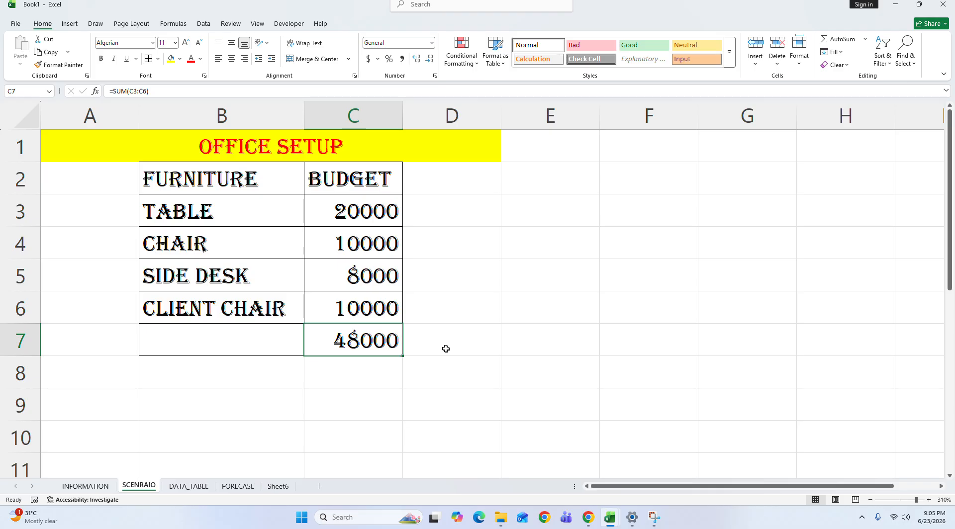
left_click(203, 23)
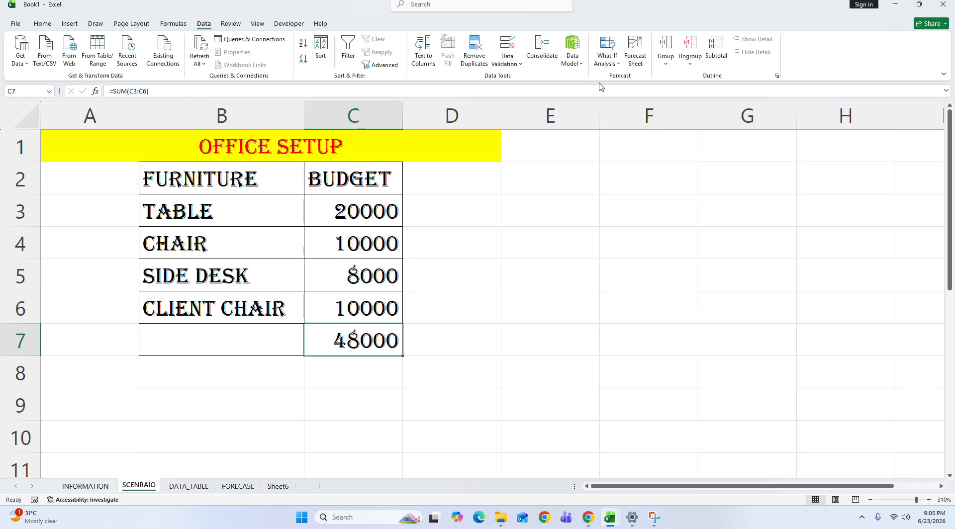
left_click(608, 57)
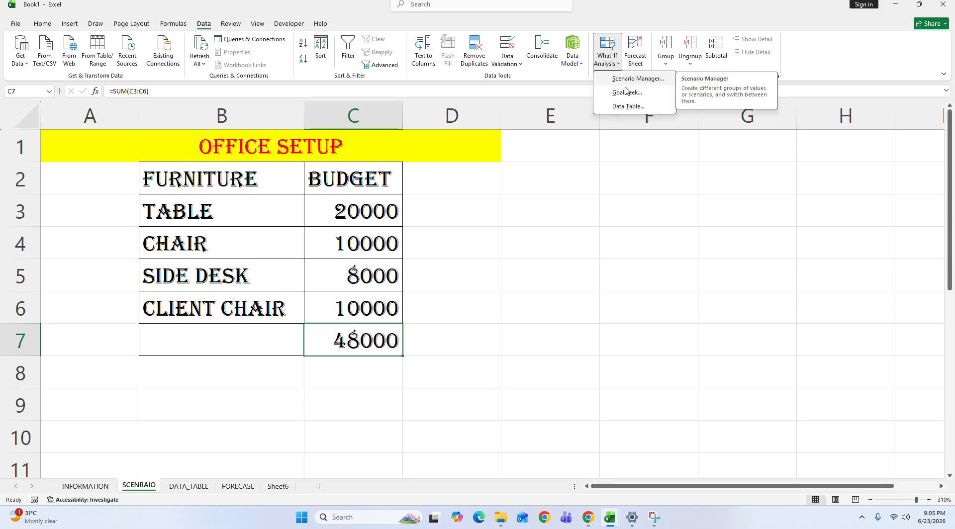
left_click(512, 222)
left_click(522, 214)
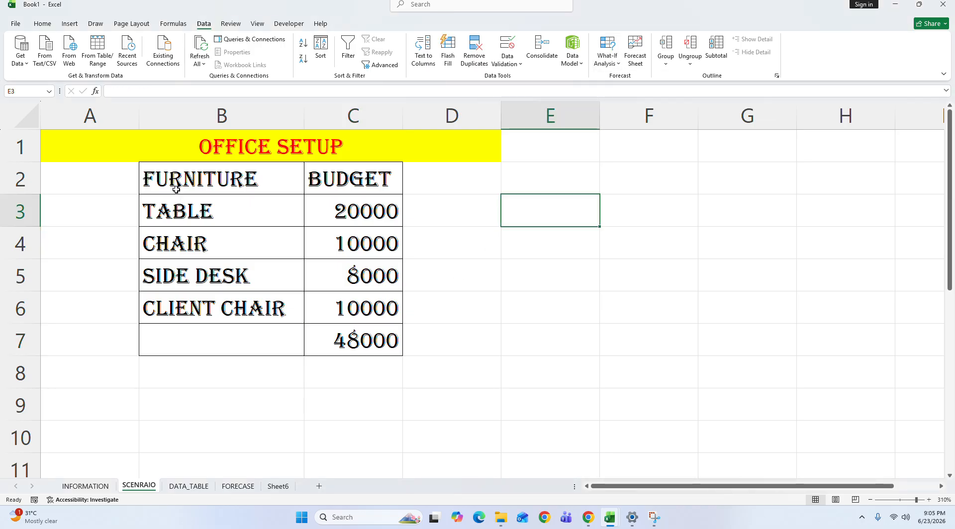
left_click_drag(176, 189, 372, 332)
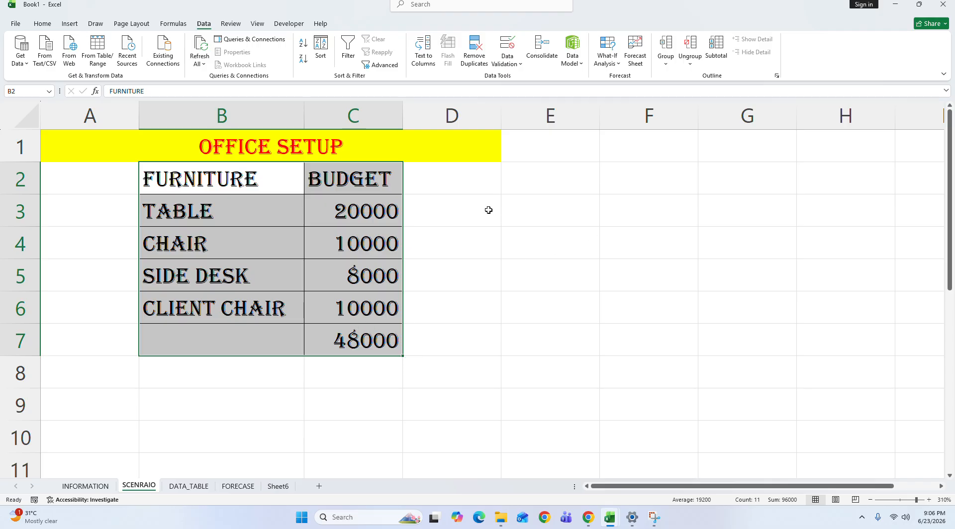
Step: Open the What-If Scenario Manager and place its window clear of the budget table
left_click(478, 180)
left_click(610, 60)
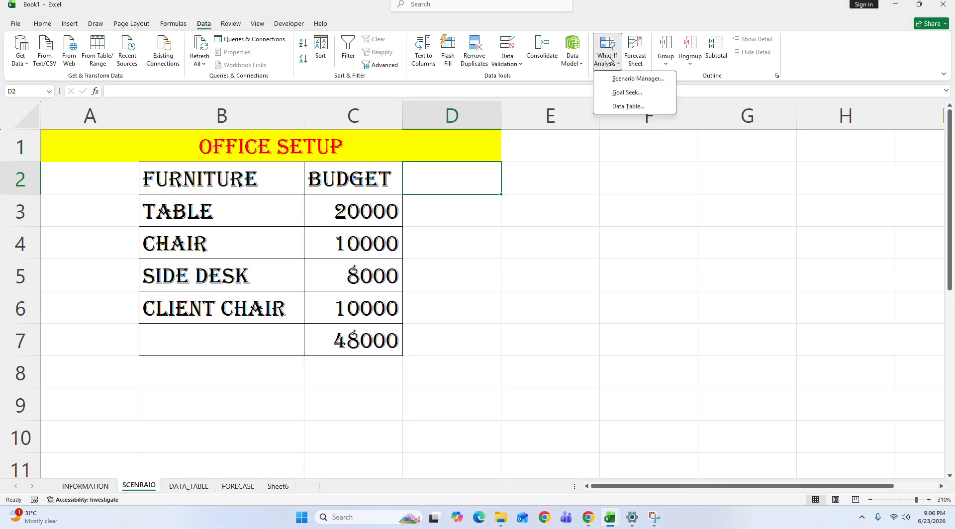
left_click(633, 79)
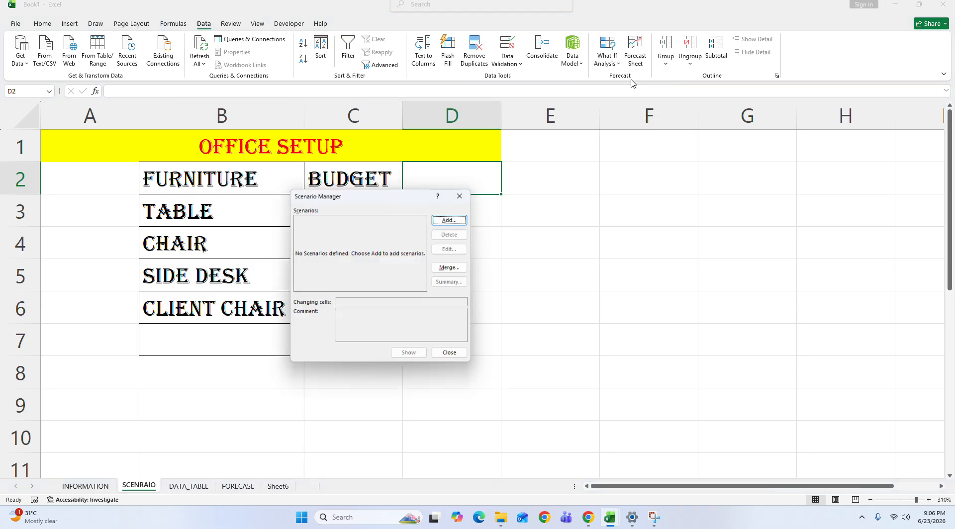
left_click_drag(366, 195, 607, 212)
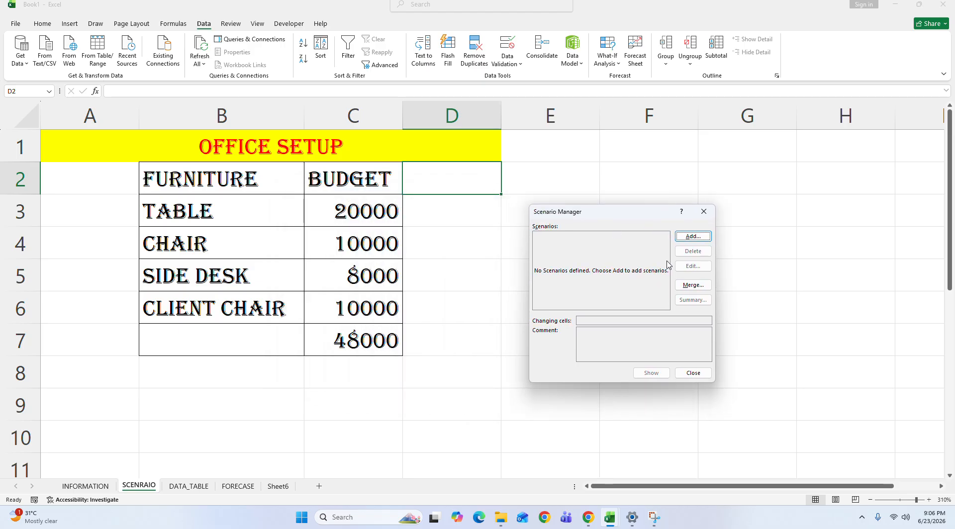
Step: Add a scenario named LOW_ with the budget amounts in C3:C6 as its changing cells
left_click(690, 237)
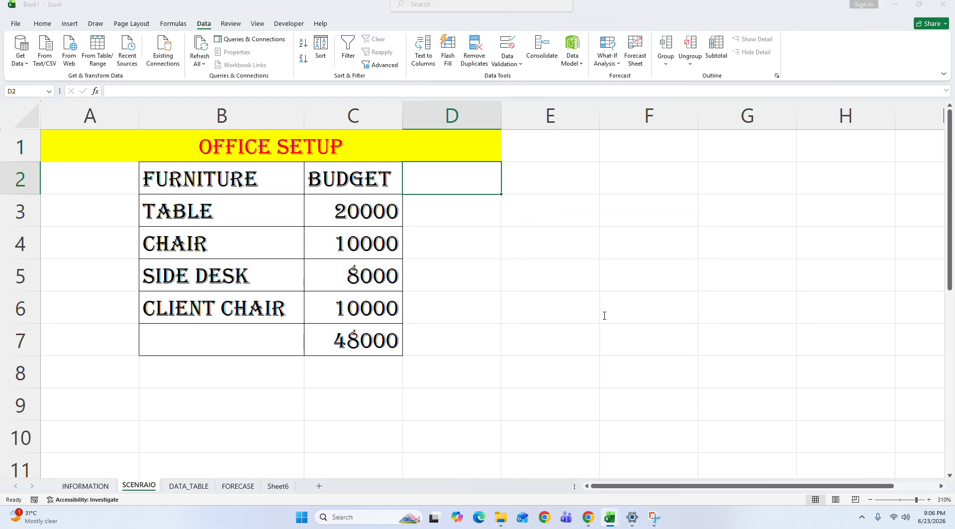
left_click_drag(545, 220, 152, 273)
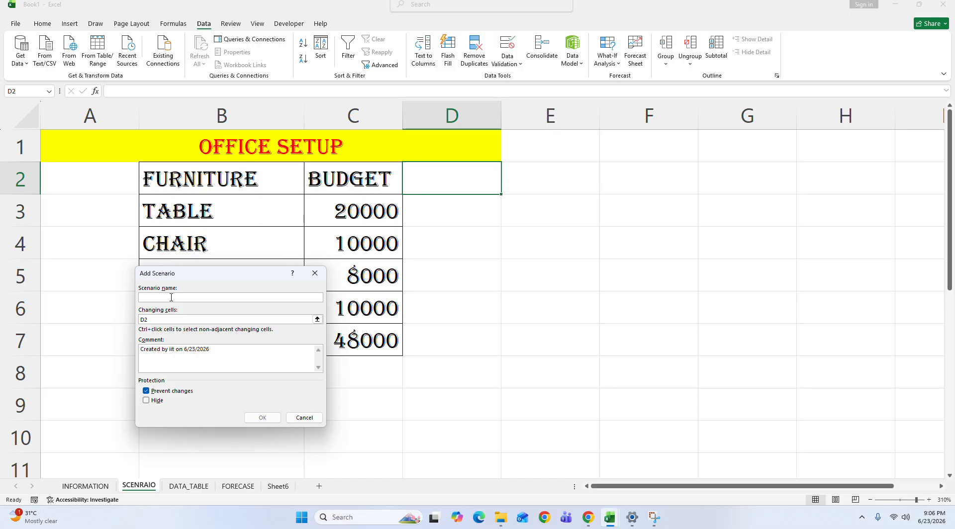
type("L")
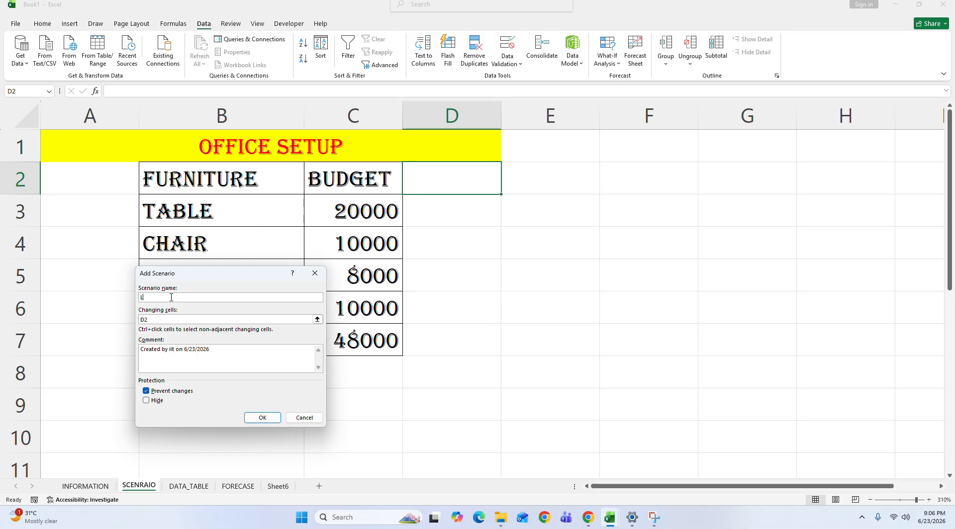
type("OW_")
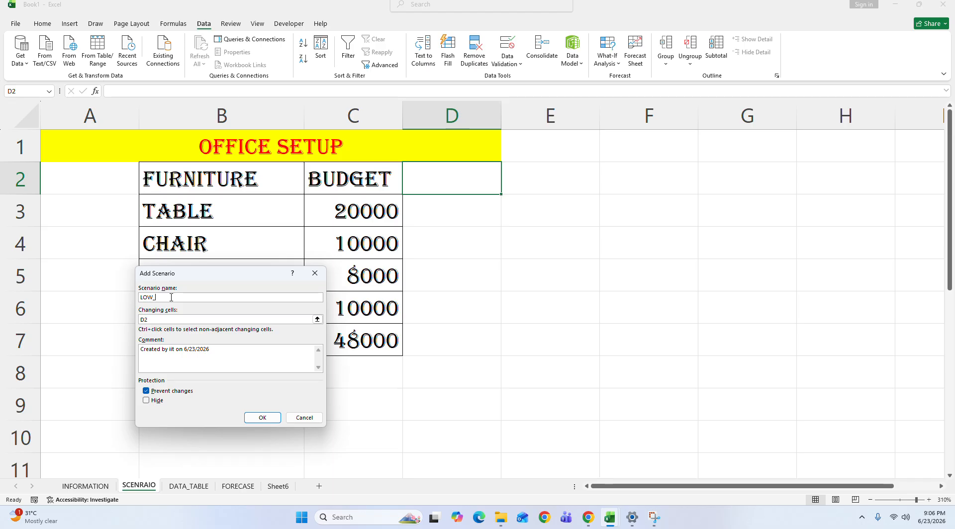
left_click_drag(184, 276, 564, 221)
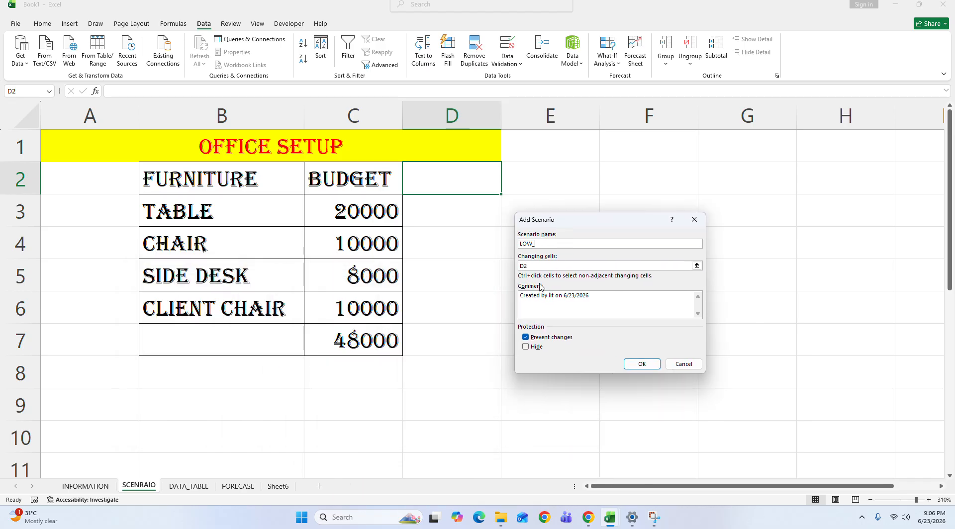
left_click(533, 265)
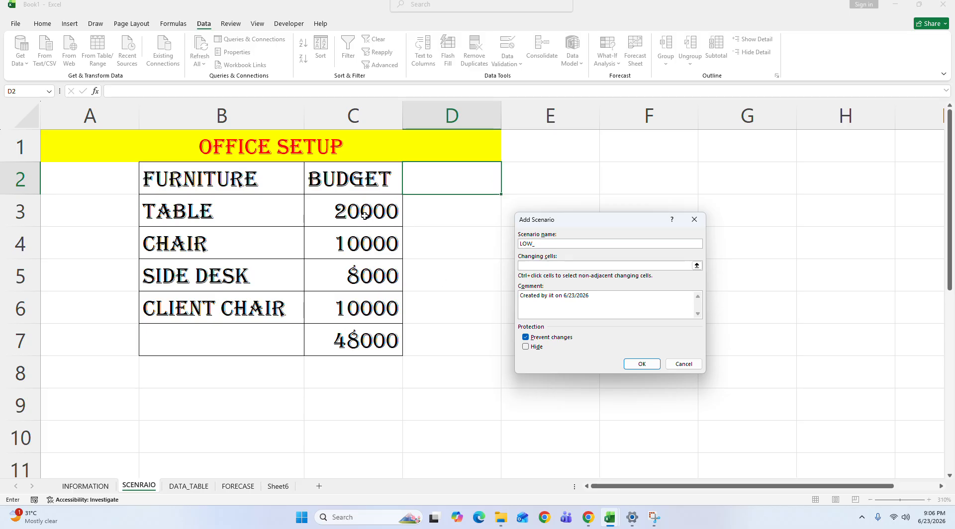
left_click_drag(365, 213, 358, 298)
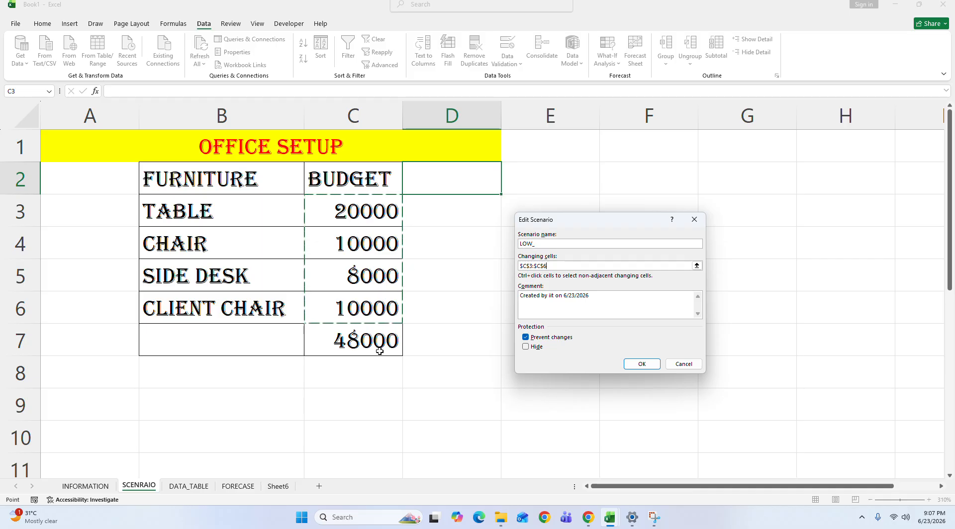
left_click(642, 364)
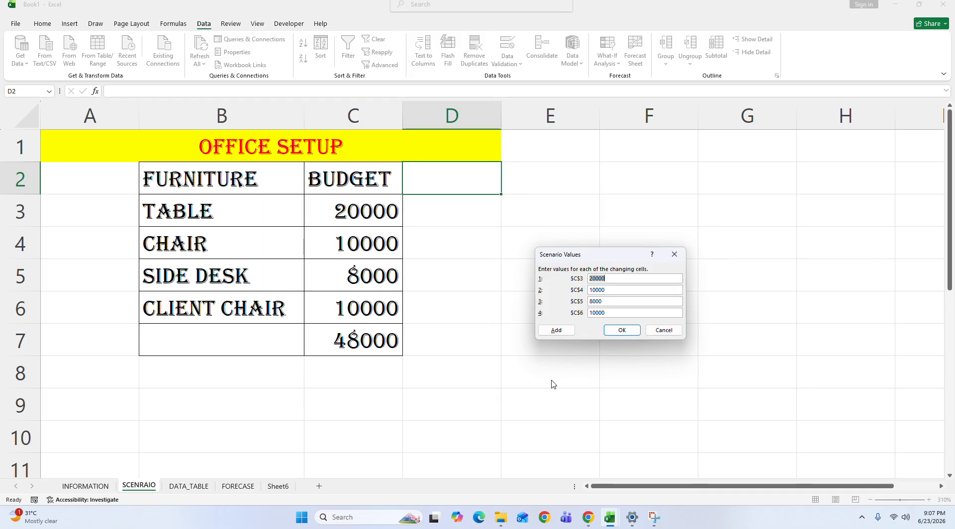
Step: Set the low scenario's values to 12000 for C3 (table) and 8500 for C4 (chair)
left_click_drag(600, 266, 222, 278)
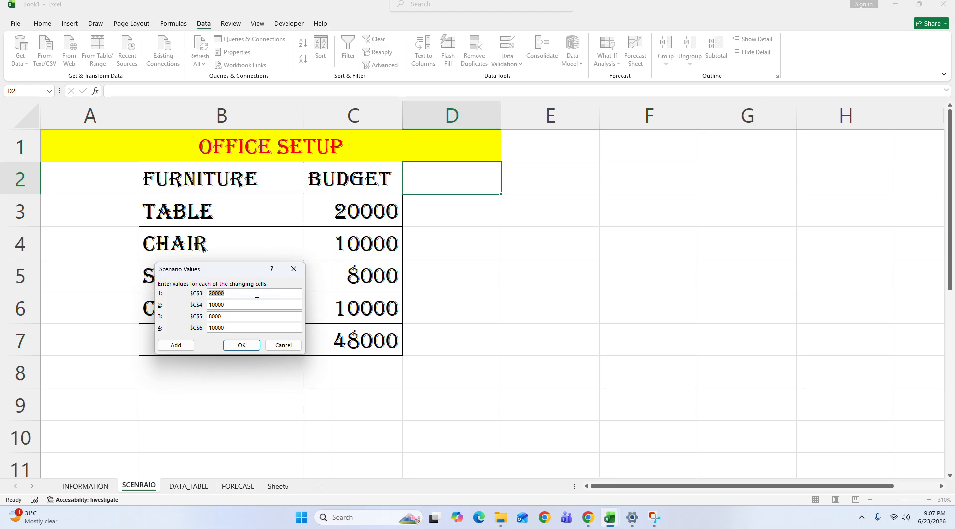
left_click(240, 294)
left_click_drag(240, 294, 188, 294)
type("12000")
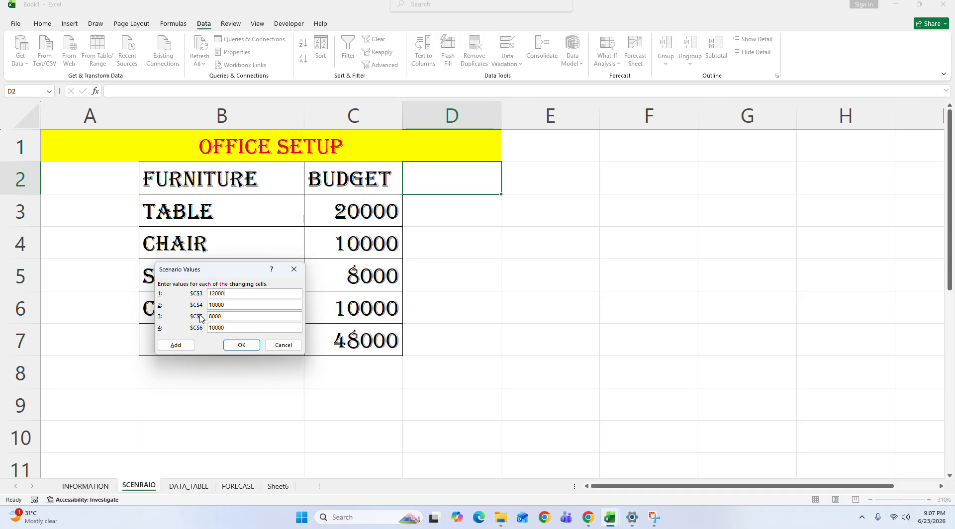
key("BackSpace")
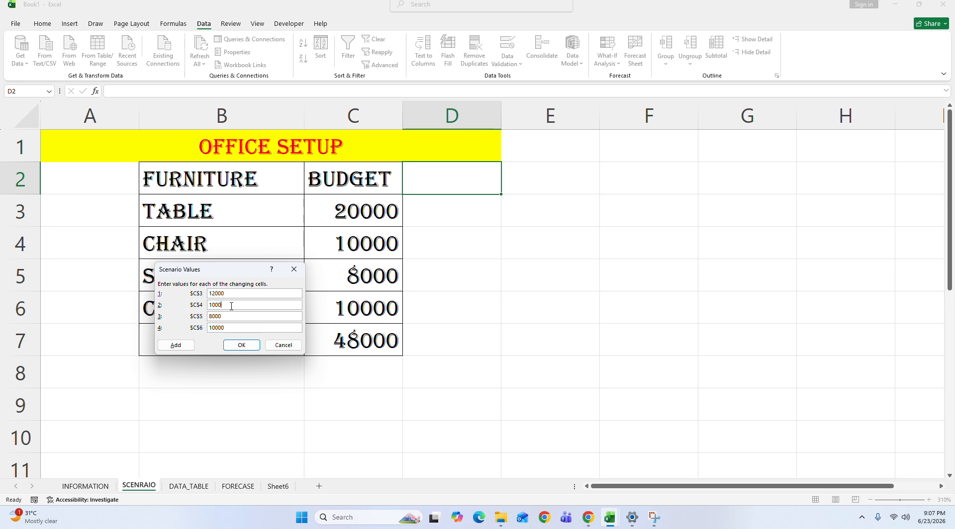
key("BackSpace")
key("BackSpace")
key("BackSpace")
type("85")
Step: Set the low scenario's C5 value to 6200, replace the C6 value, and save the scenario
left_click_drag(214, 271, 523, 245)
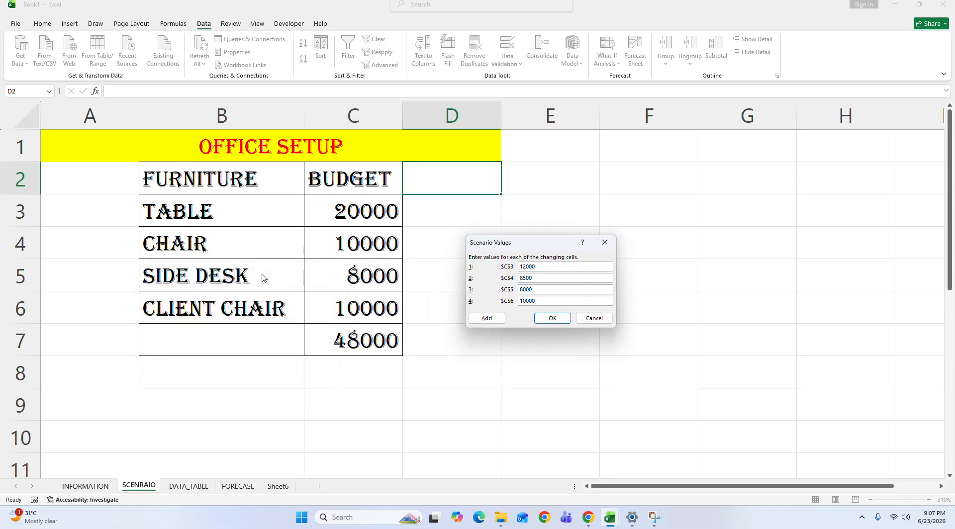
key("BackSpace")
key("BackSpace")
key("BackSpace")
key("BackSpace")
type("6200")
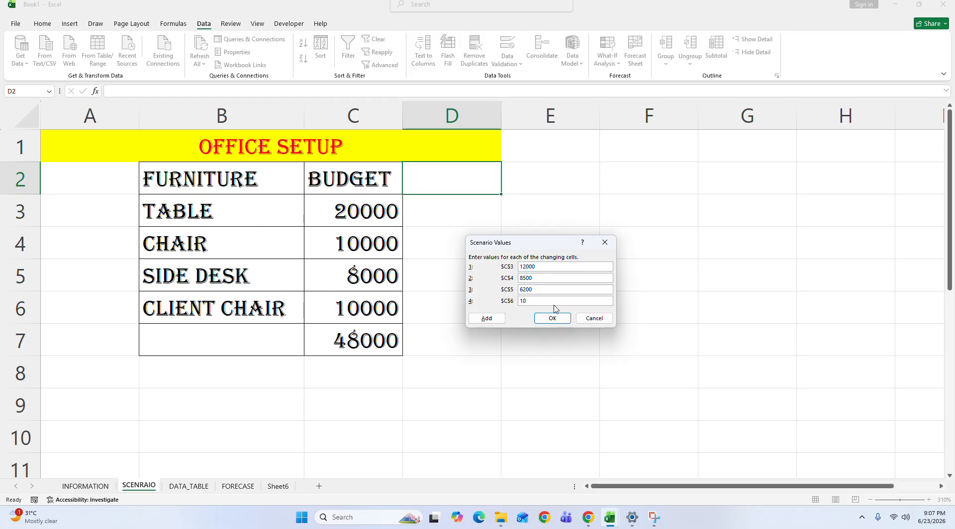
key("BackSpace")
key("BackSpace")
type("6")
left_click(553, 318)
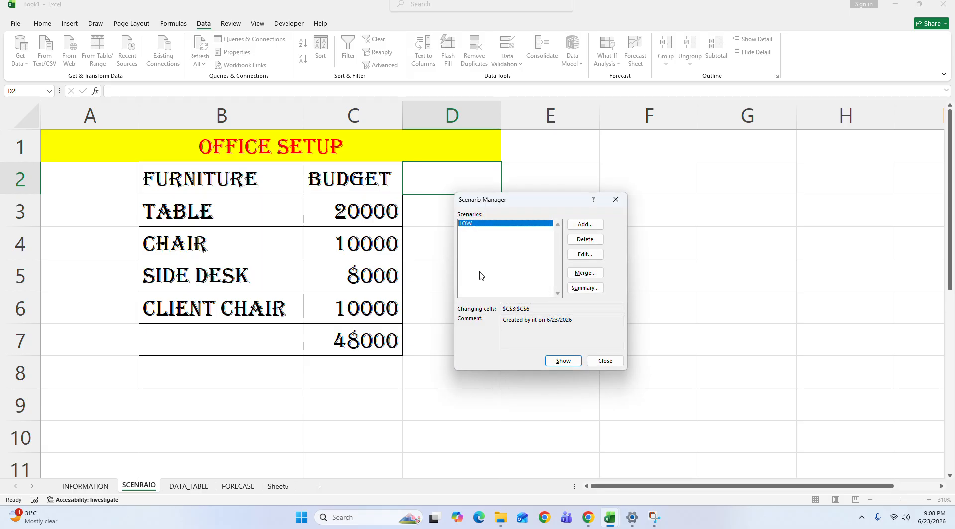
Step: Add a second scenario named MAX that uses C3:C6 as its changing cells
left_click(584, 225)
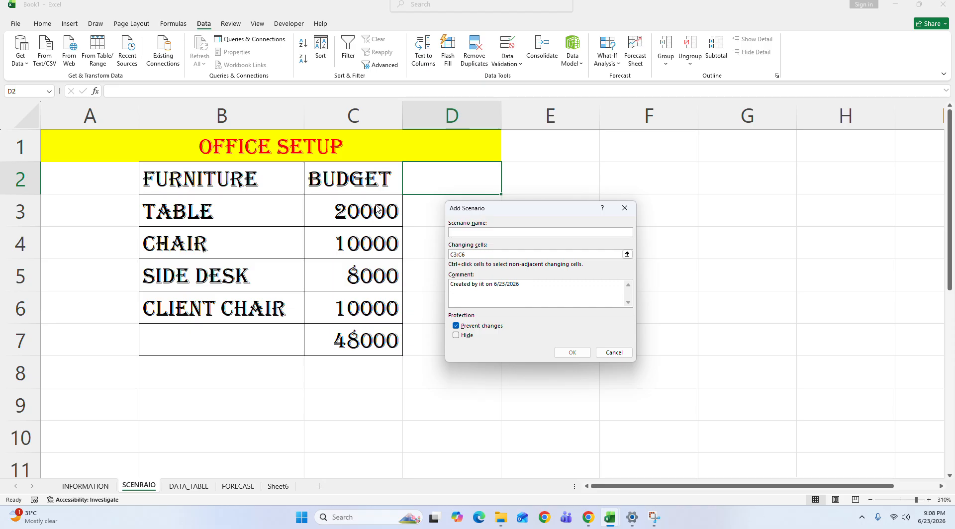
type("MAX")
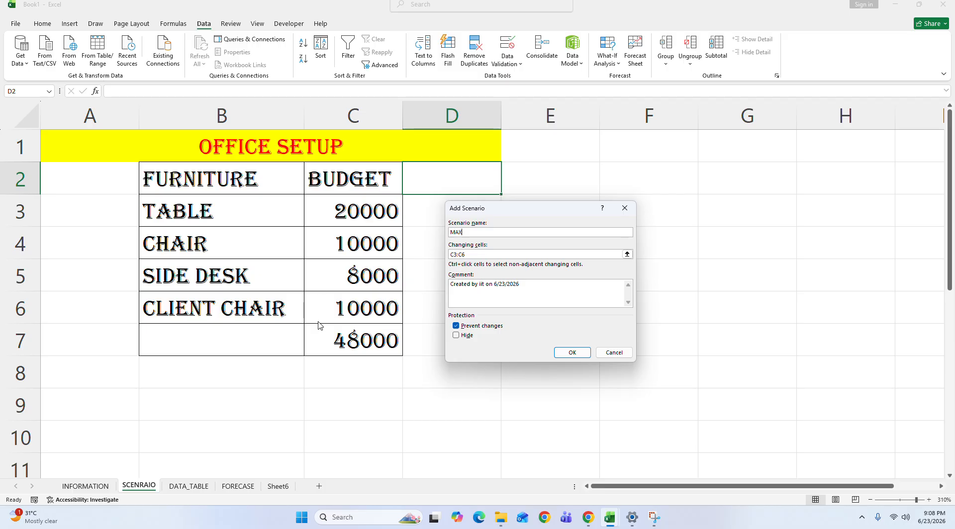
left_click(577, 354)
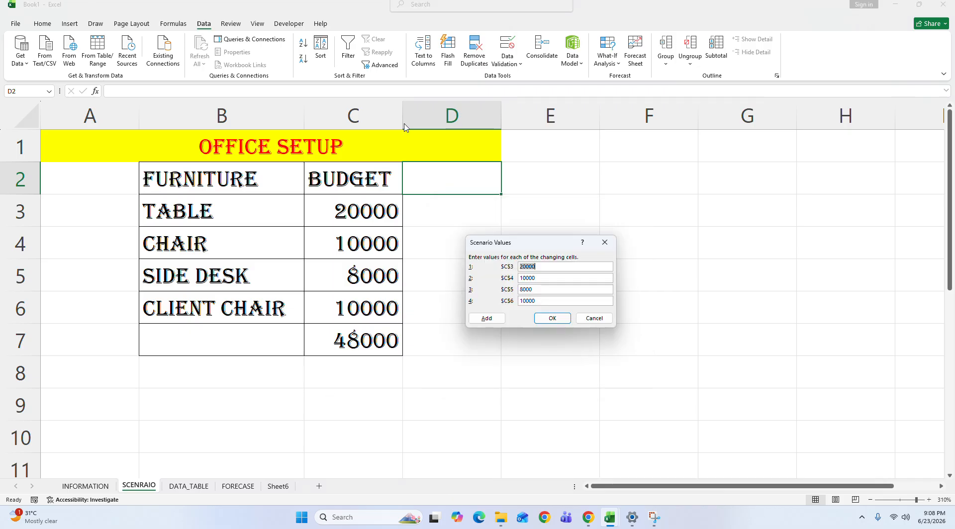
Step: Set the MAX scenario's values to 19000 for C3 (table) and 8900 for C4 (chair)
left_click(549, 267)
key("BackSpace")
key("BackSpace")
key("BackSpace")
key("BackSpace")
key("BackSpace")
type("19000")
key("BackSpace")
key("BackSpace")
key("BackSpace")
type("890")
Step: Set the MAX scenario's values to 7000 for C5 (side desk) and 9100 for C6 (client chair), and save the scenario
left_click(550, 291)
key("BackSpace")
key("BackSpace")
key("BackSpace")
key("BackSpace")
type("7000")
key("BackSpace")
key("BackSpace")
key("BackSpace")
key("BackSpace")
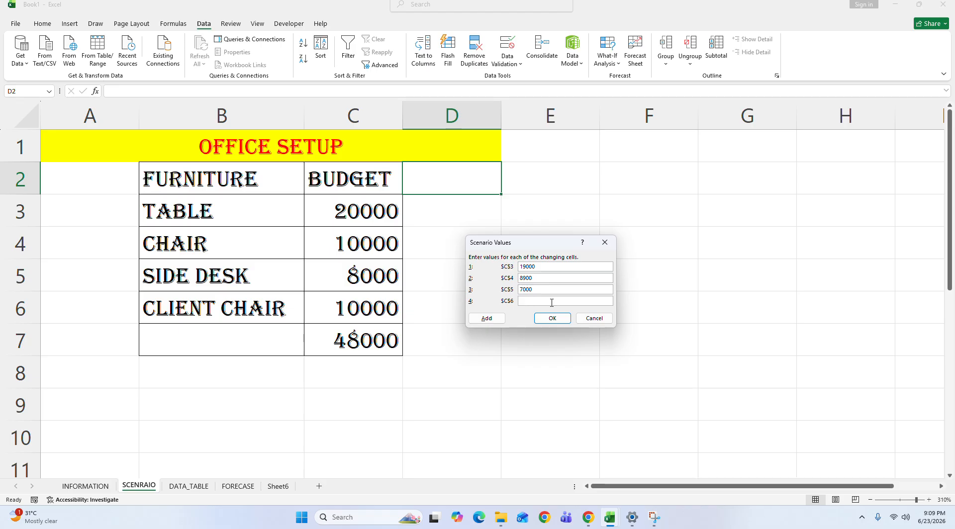
type("91000")
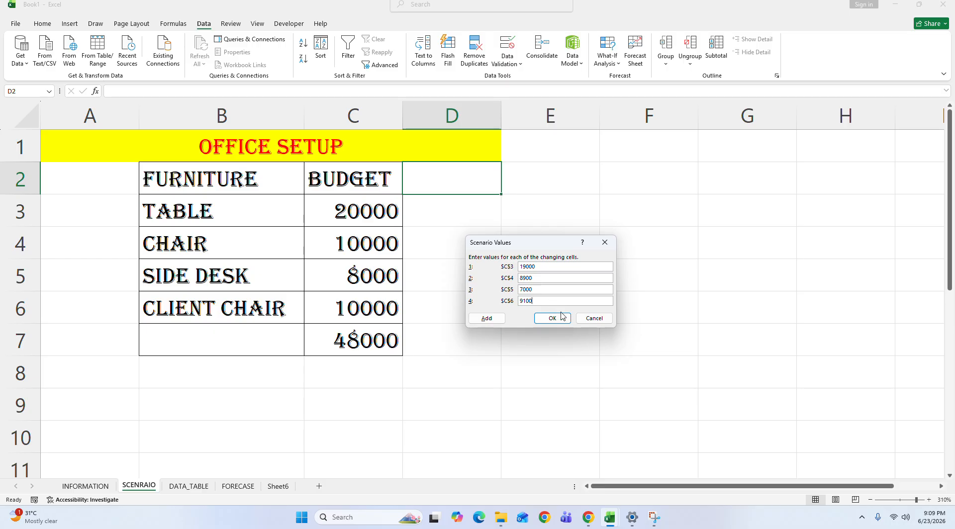
left_click(554, 319)
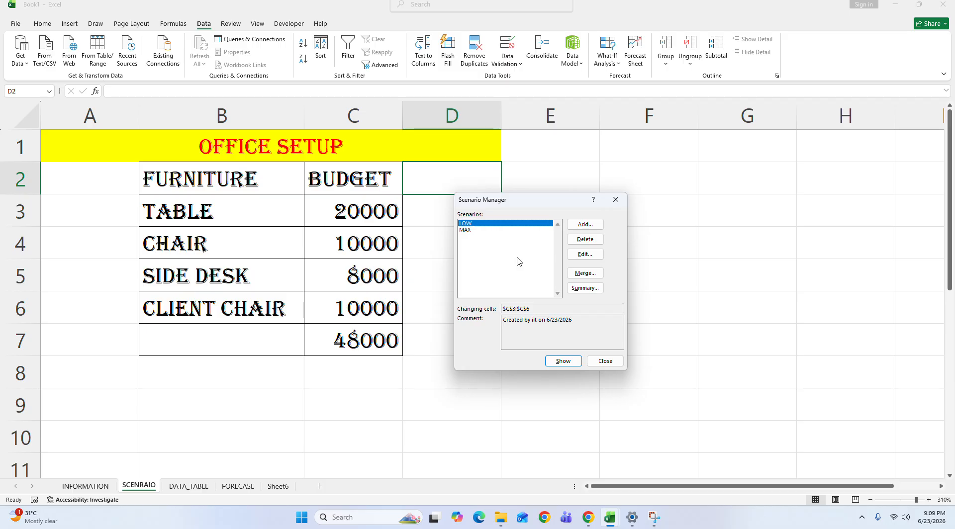
Step: Add a third scenario named MID that uses C3:C6 as its changing cells
left_click(585, 225)
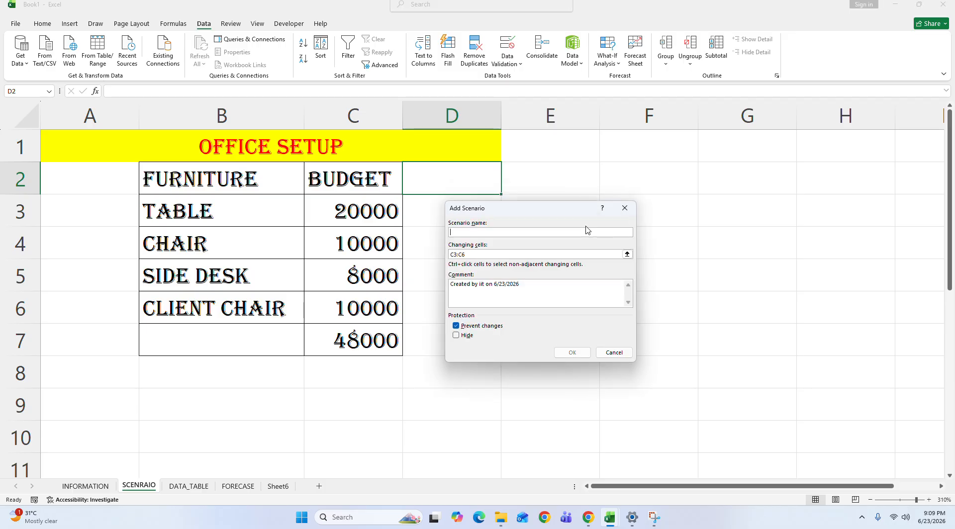
type("MID")
left_click(514, 255)
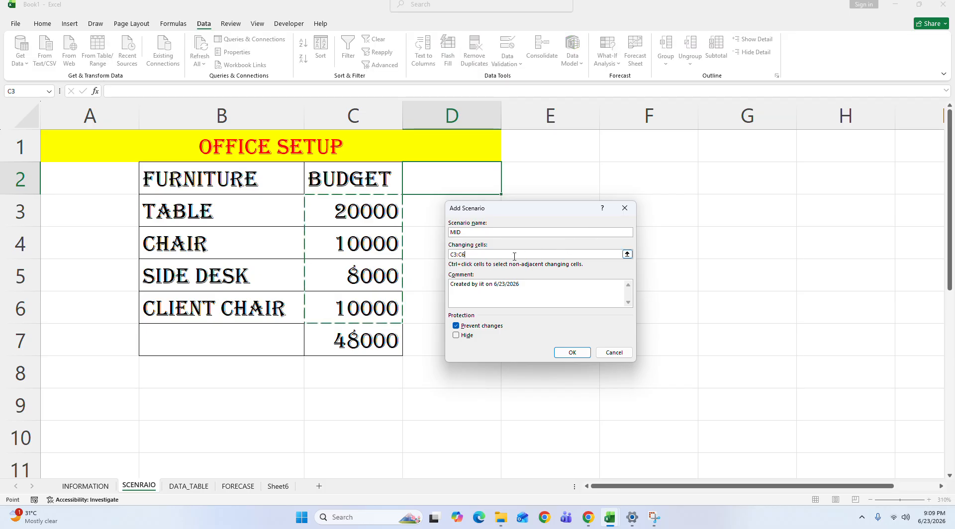
left_click(572, 352)
Step: Set the MID scenario's values to 17000 for C3 (table) and 6900 for C4 (chair)
left_click(551, 270)
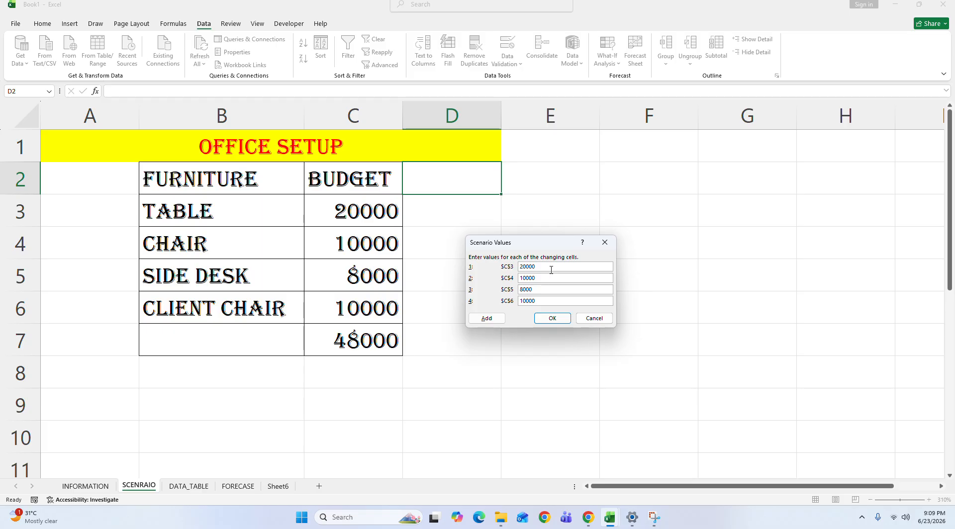
key("BackSpace")
key("BackSpace")
key("BackSpace")
type("17000")
left_click(554, 278)
Step: Set the MID scenario's C5 (side desk) value to 6450
key("BackSpace")
key("BackSpace")
key("BackSpace")
key("BackSpace")
key("BackSpace")
type("690")
key("BackSpace")
key("BackSpace")
key("BackSpace")
type("74000")
key("BackSpace")
key("BackSpace")
key("BackSpace")
key("BackSpace")
type("6")
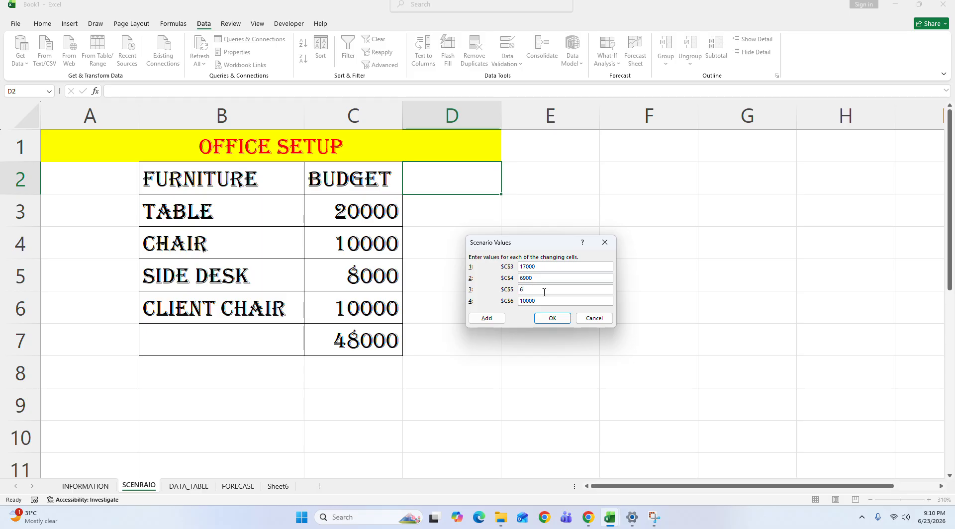
type("450")
Step: Set the MID scenario's C6 (client chair) value to 8450 and save the scenario
left_click(551, 302)
key("BackSpace")
key("BackSpace")
key("BackSpace")
key("BackSpace")
key("BackSpace")
type("88450")
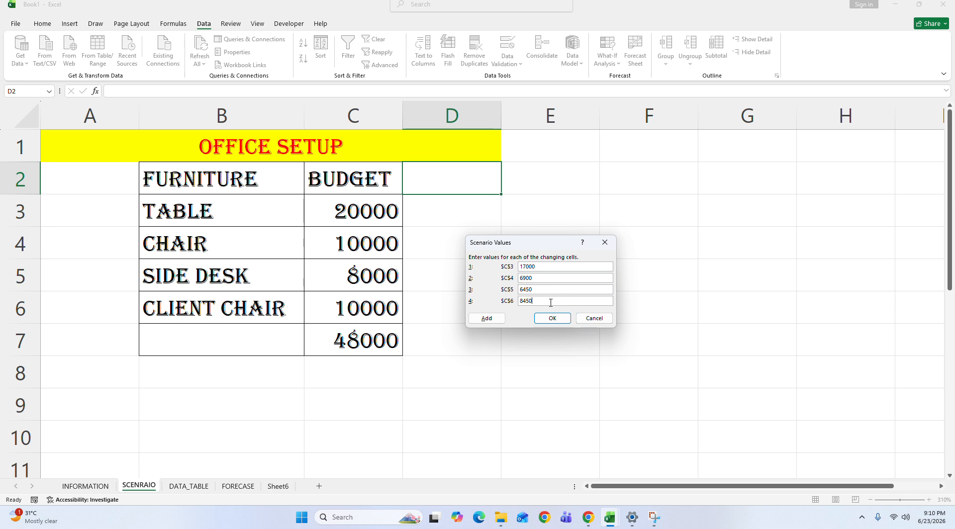
left_click(553, 319)
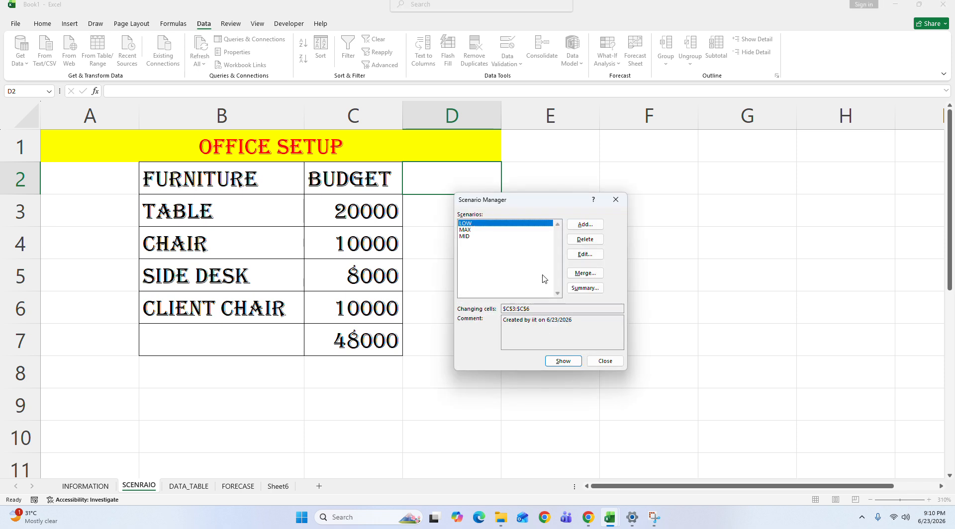
Step: Generate a Scenario summary report from the Scenario Manager with C7 as the result cell
left_click_drag(503, 200, 270, 314)
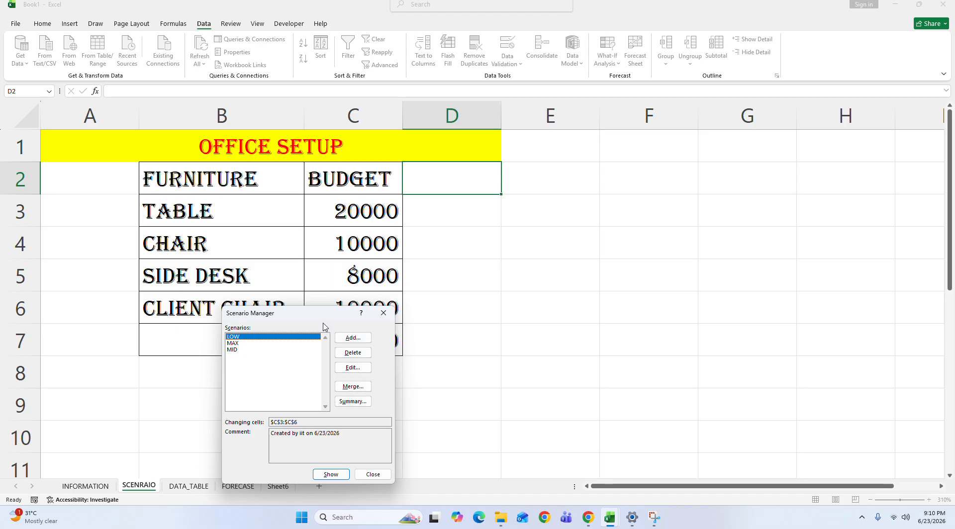
left_click_drag(296, 316, 537, 262)
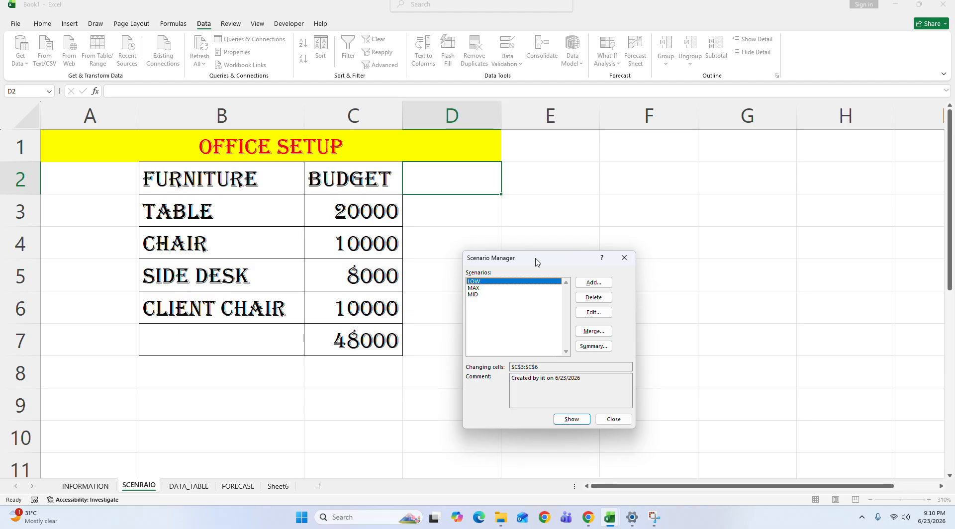
left_click(590, 347)
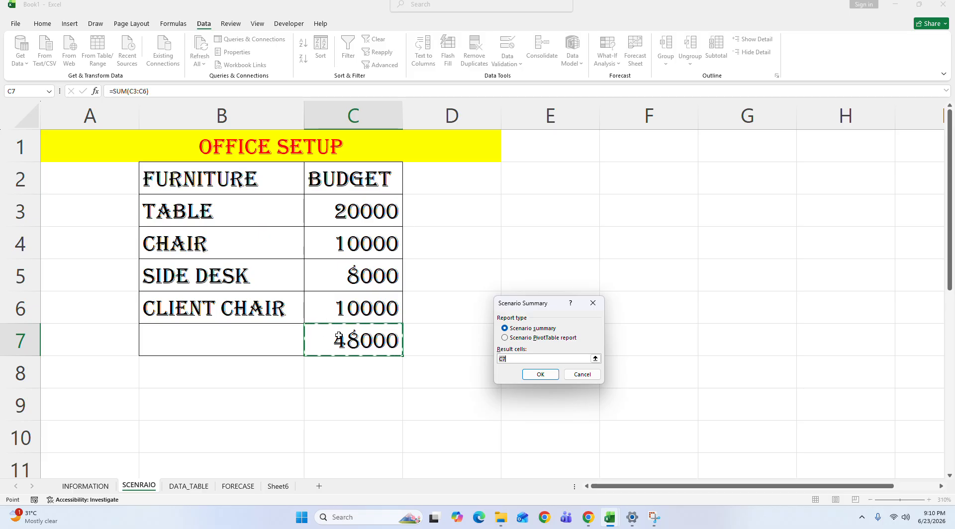
left_click(541, 376)
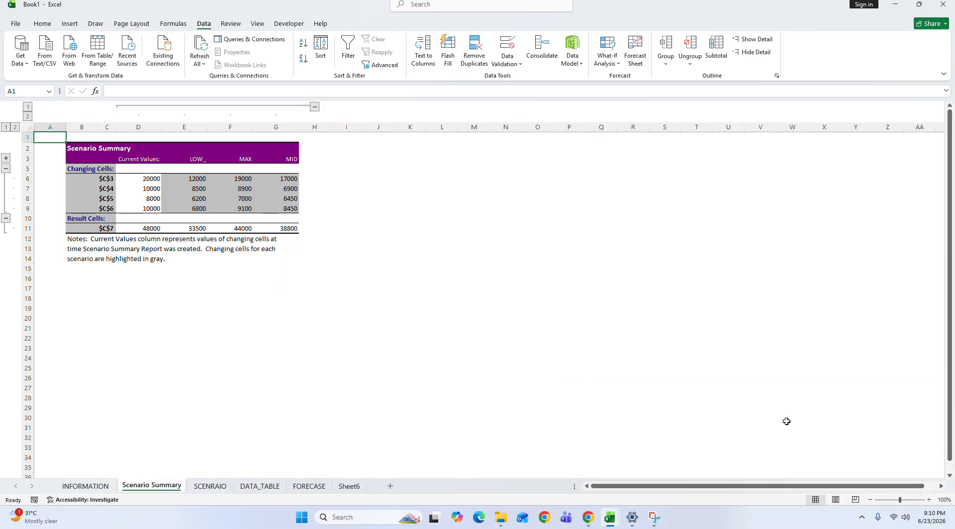
Step: Compare the current values with the LOW scenario's values and total in the summary report
left_click(908, 501)
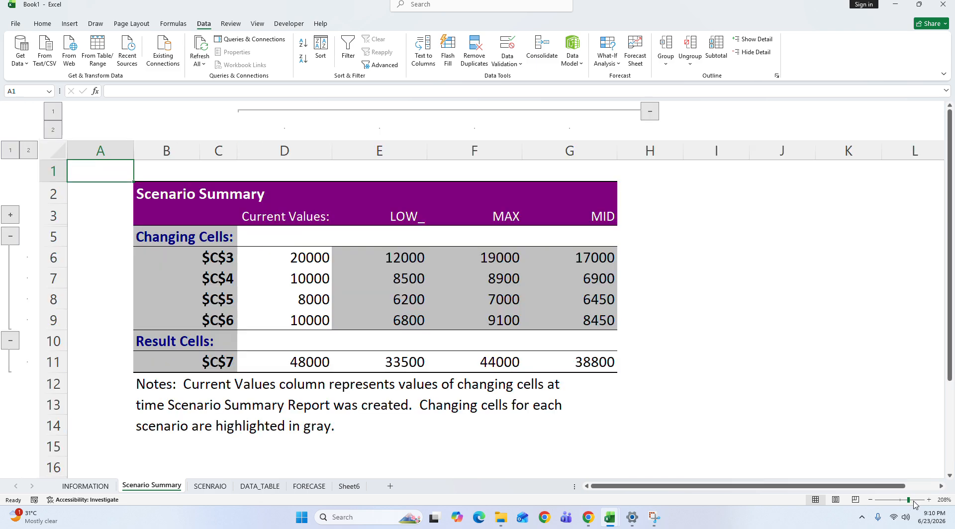
left_click(835, 414)
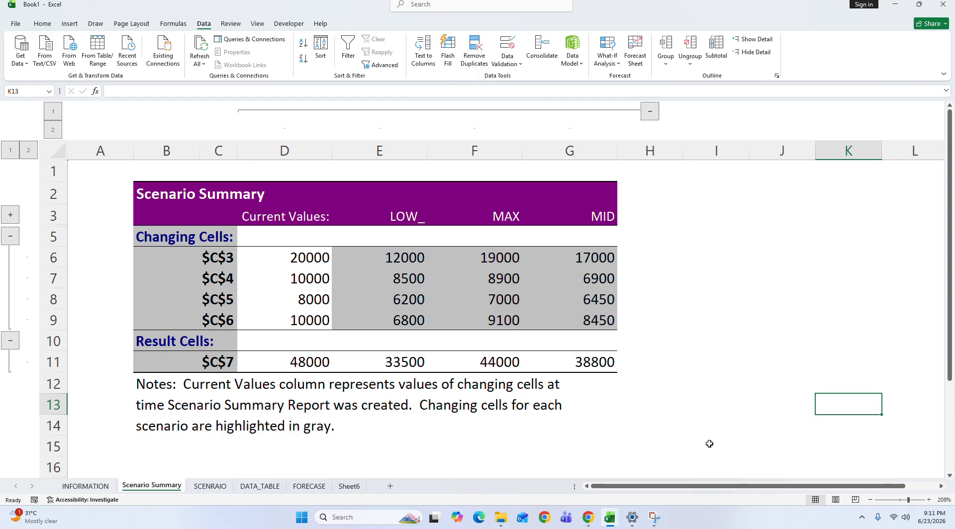
left_click_drag(321, 218, 307, 363)
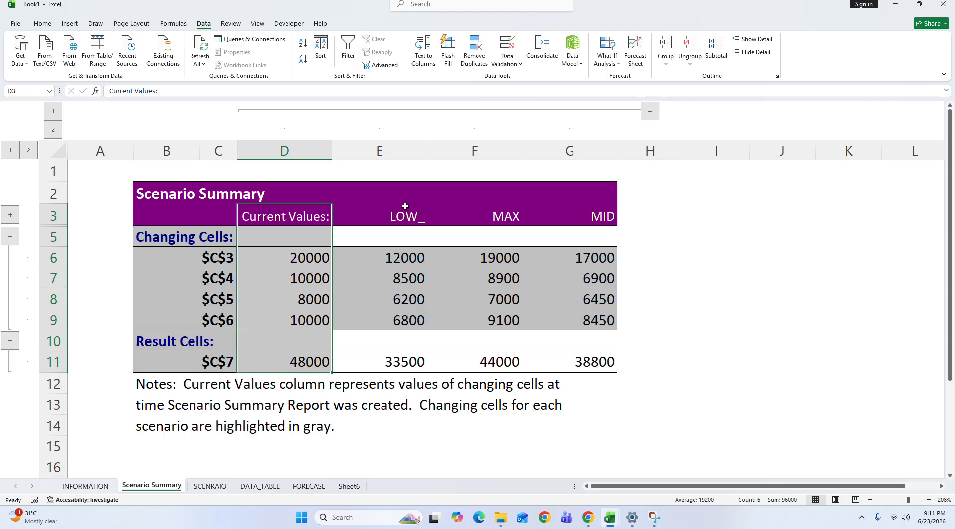
left_click(275, 263)
left_click(414, 261)
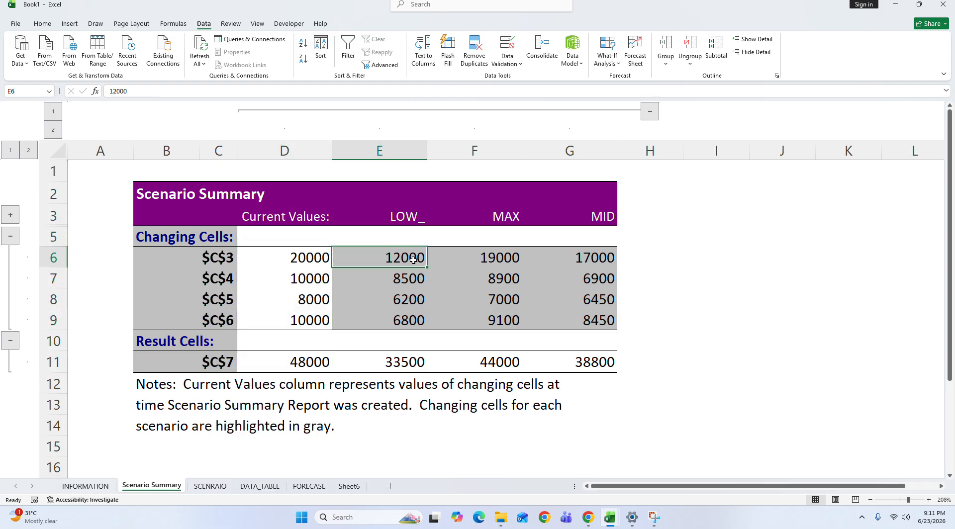
left_click_drag(407, 259, 405, 364)
left_click_drag(303, 265, 309, 368)
left_click_drag(407, 258, 411, 359)
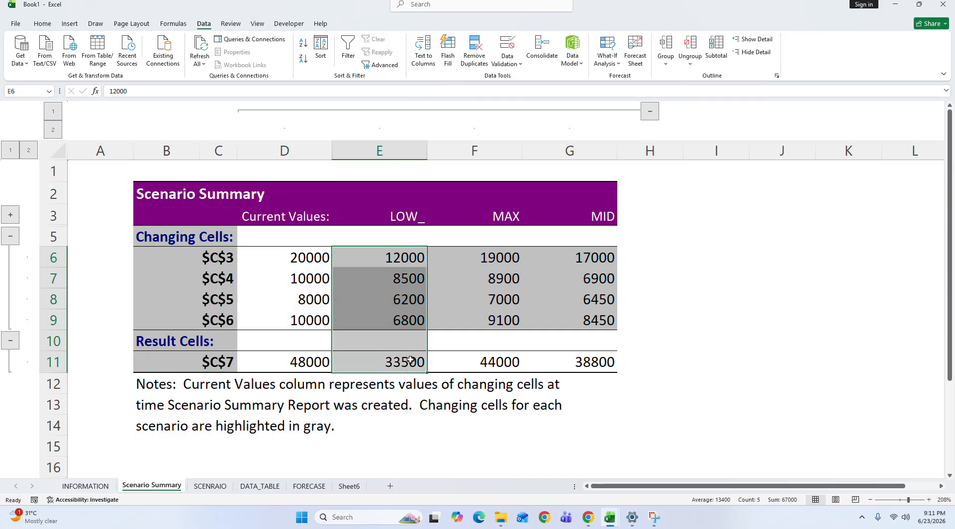
left_click(411, 360)
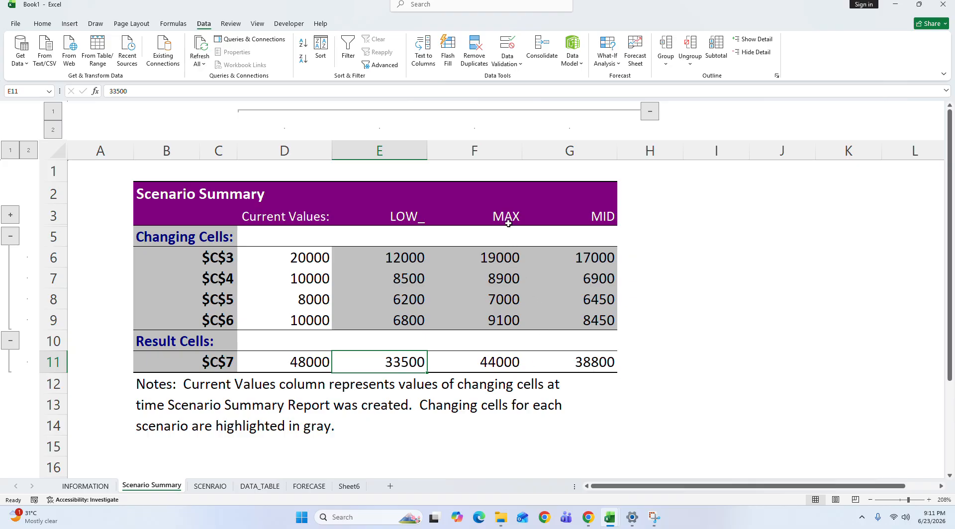
Step: Examine the MAX and MID scenario columns in the summary report against the LOW values
left_click_drag(507, 224, 597, 387)
left_click(414, 259)
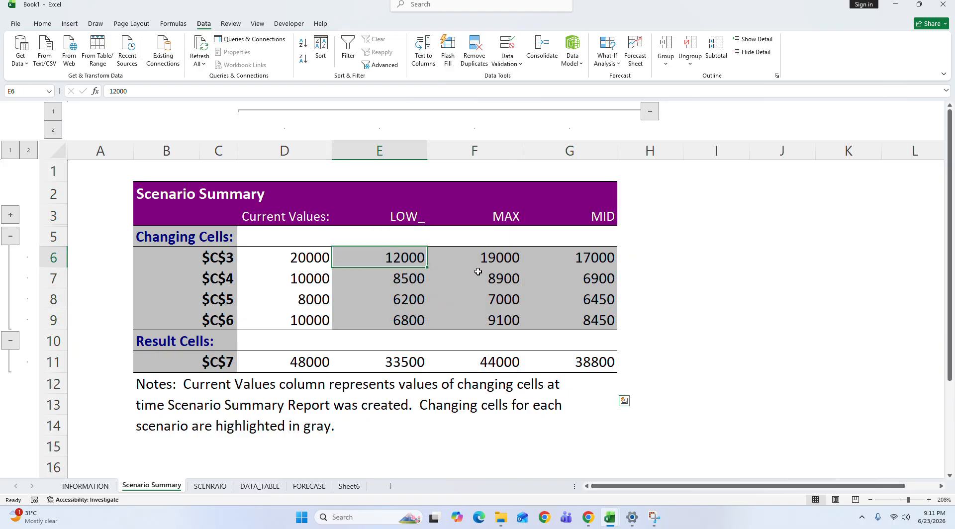
left_click(500, 218)
left_click_drag(500, 365, 493, 225)
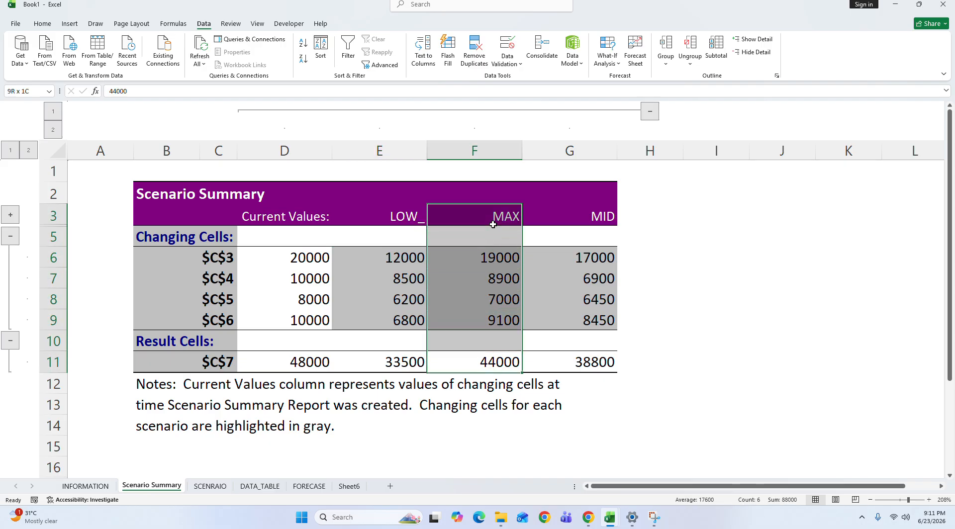
left_click(403, 259)
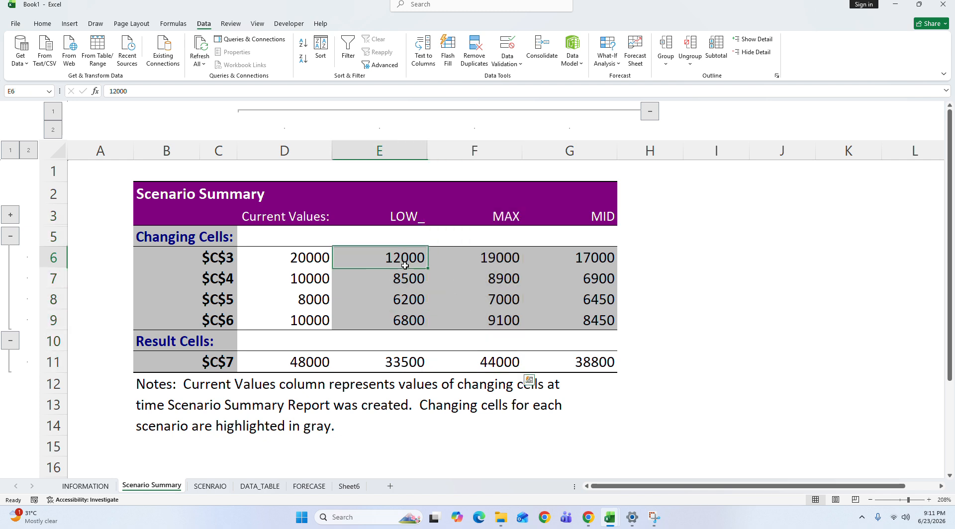
left_click(508, 213)
left_click_drag(508, 224, 500, 365)
left_click(601, 216)
left_click_drag(602, 216, 604, 362)
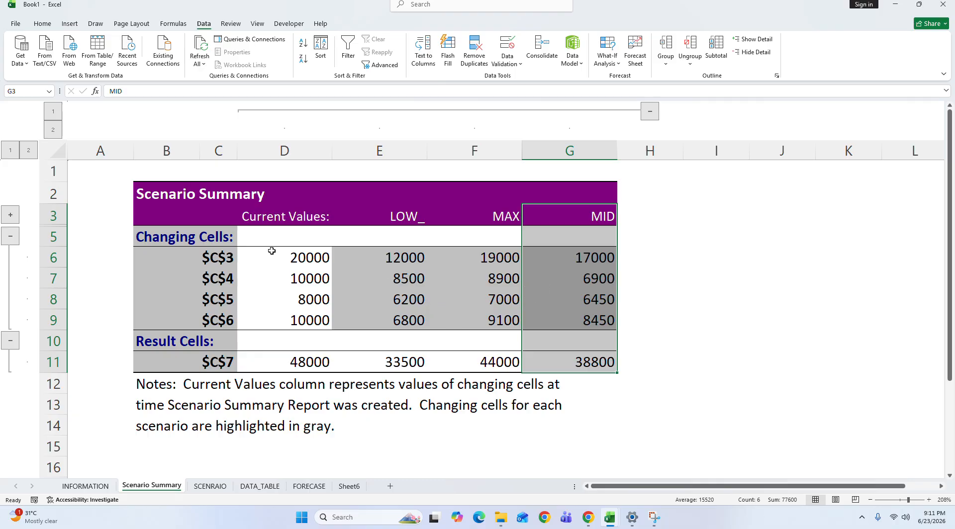
Step: Review all four value columns of the summary once more, along with the cell references labelling its changing cells
left_click_drag(273, 226, 310, 342)
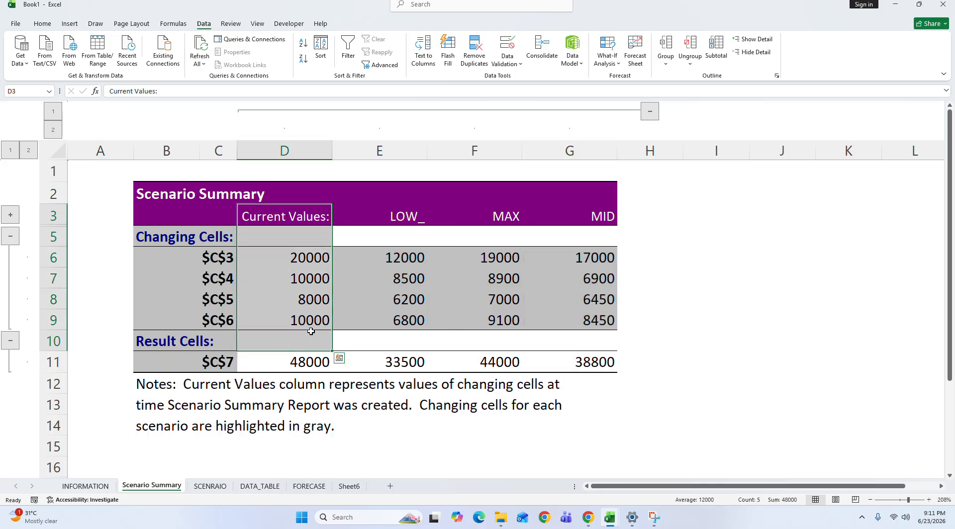
left_click_drag(405, 215, 402, 357)
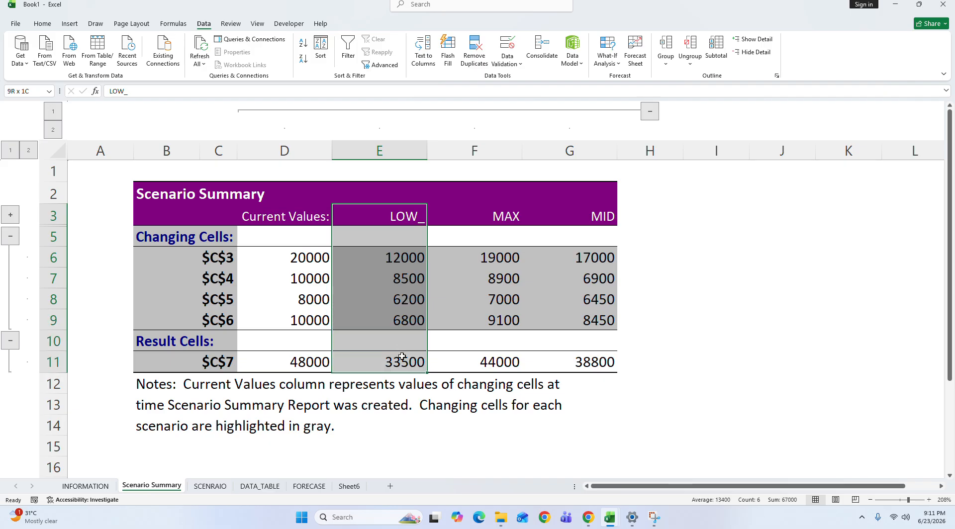
left_click_drag(517, 216, 502, 371)
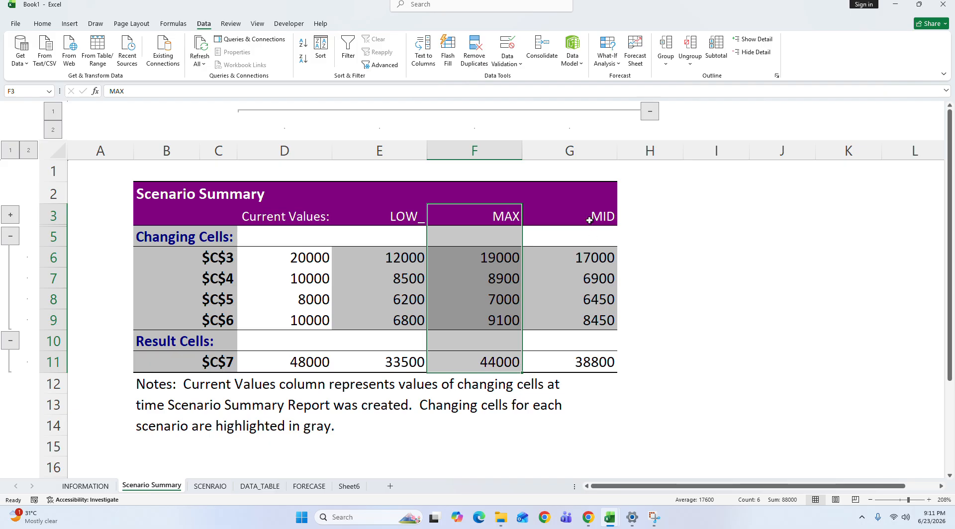
left_click_drag(592, 217, 596, 367)
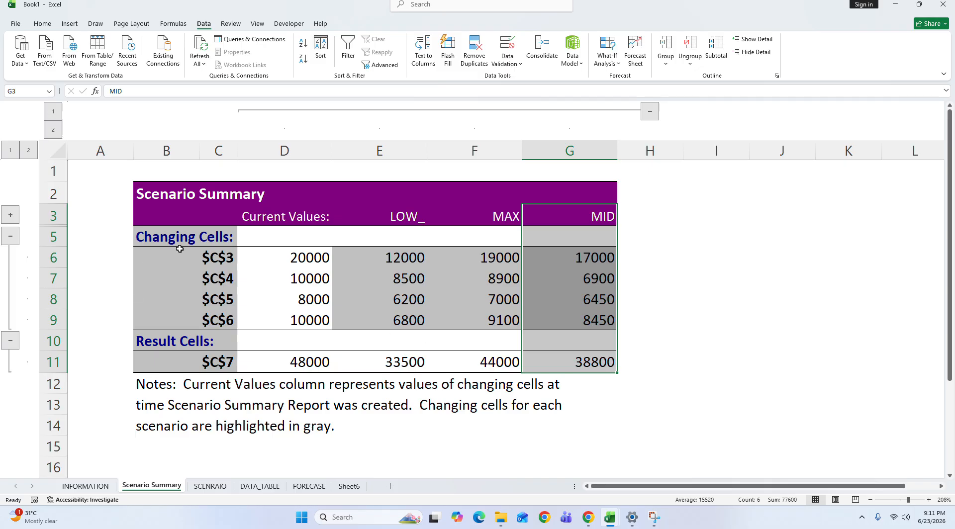
left_click(219, 259)
left_click(219, 287)
left_click(220, 300)
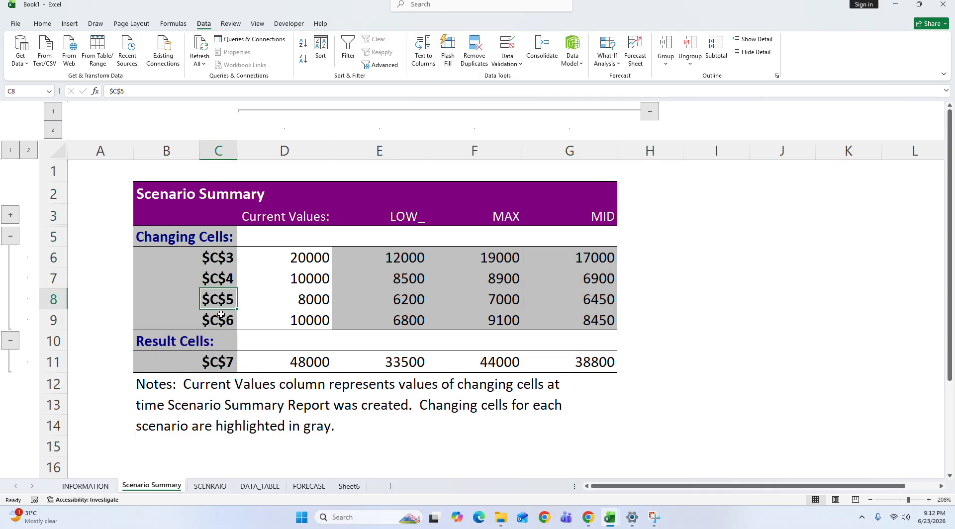
left_click(221, 321)
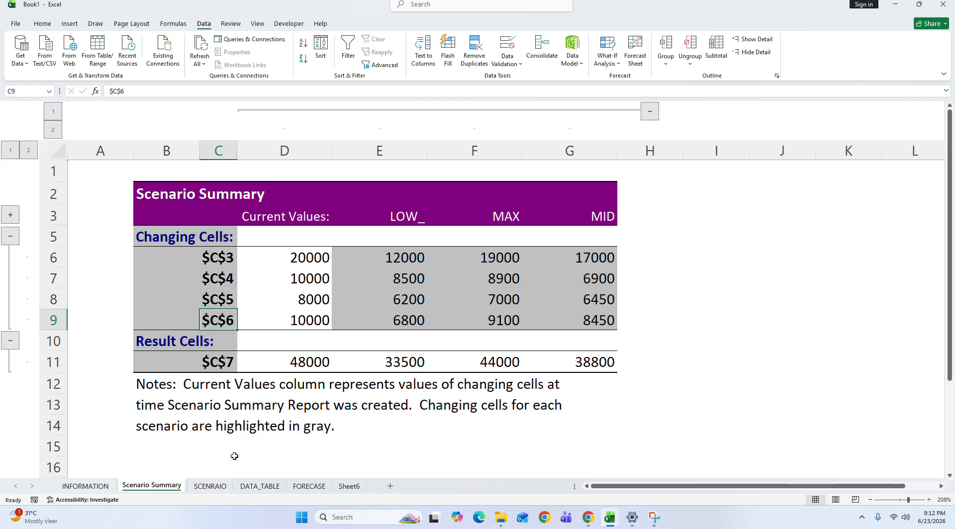
Step: Give the table's budget cell C3 on the SCENRAIO sheet the defined name TABLE
left_click(218, 488)
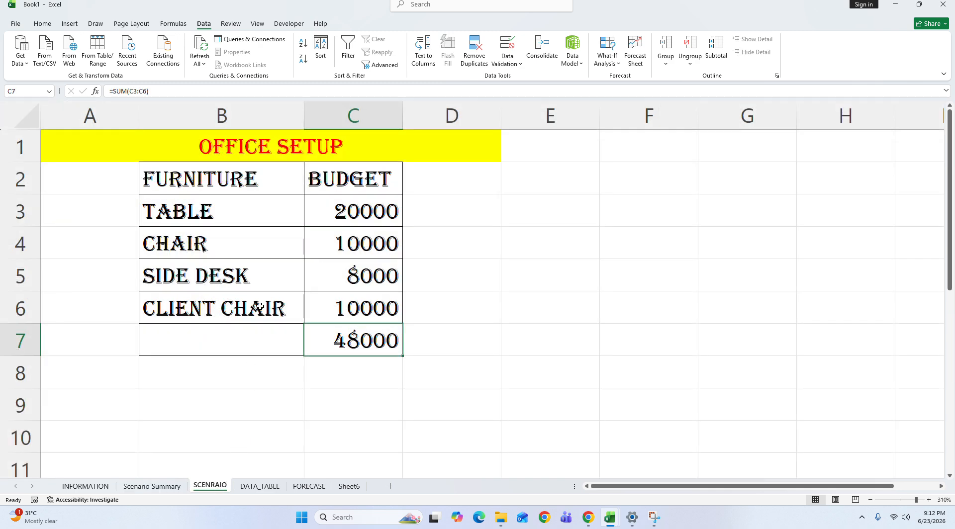
left_click(359, 219)
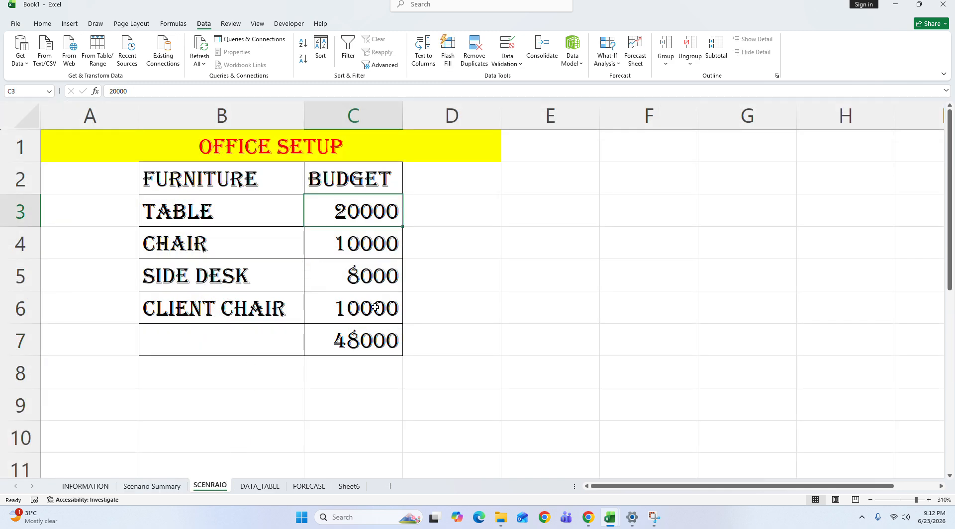
left_click(23, 91)
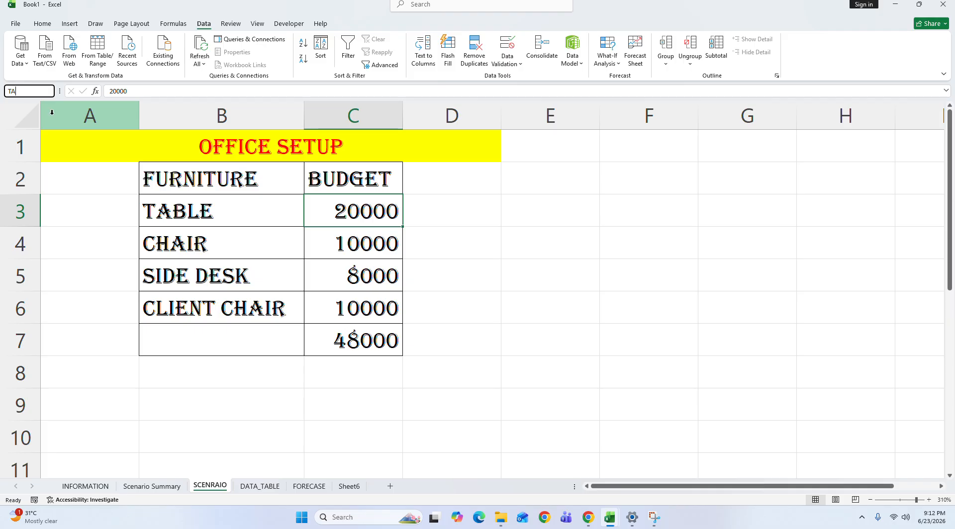
type("TABLE")
key("Return")
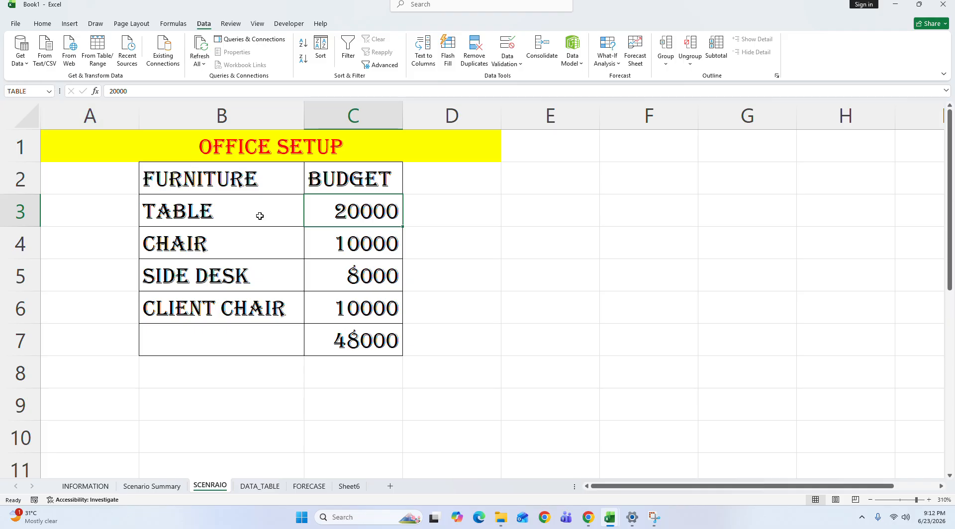
Step: Give the chair's budget cell C4 the defined name CHAIR
key("Return")
left_click(17, 90)
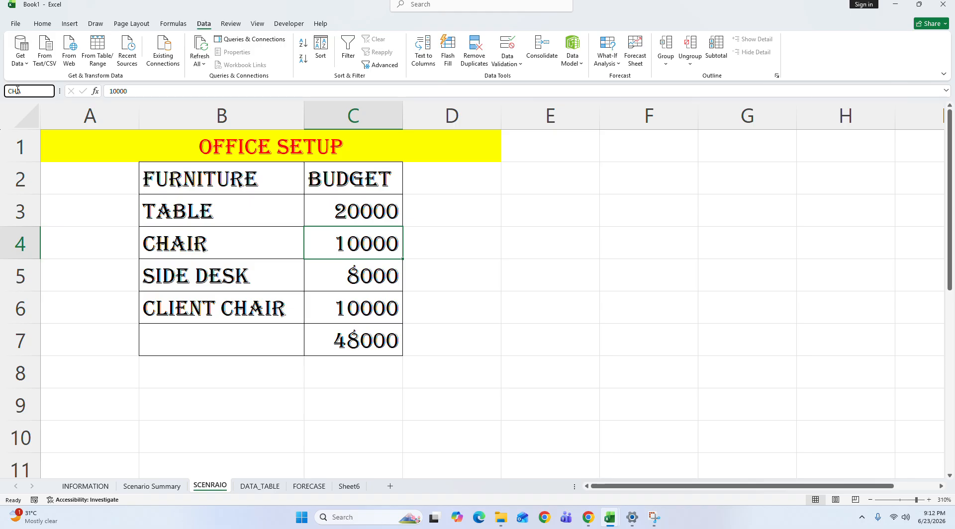
type("CHAIR")
key("Return")
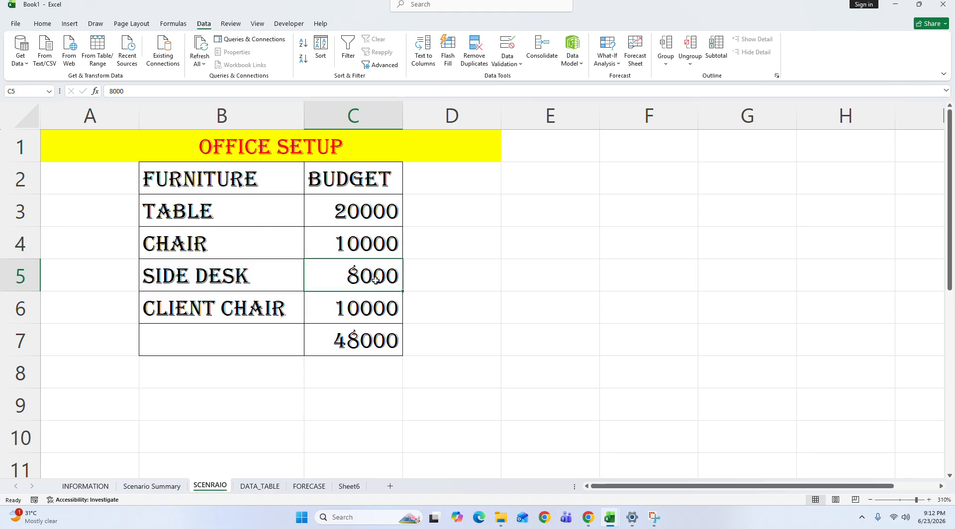
Step: Give the side desk's budget cell C5 the defined name SIDE_DESK
key("Return")
left_click(39, 94)
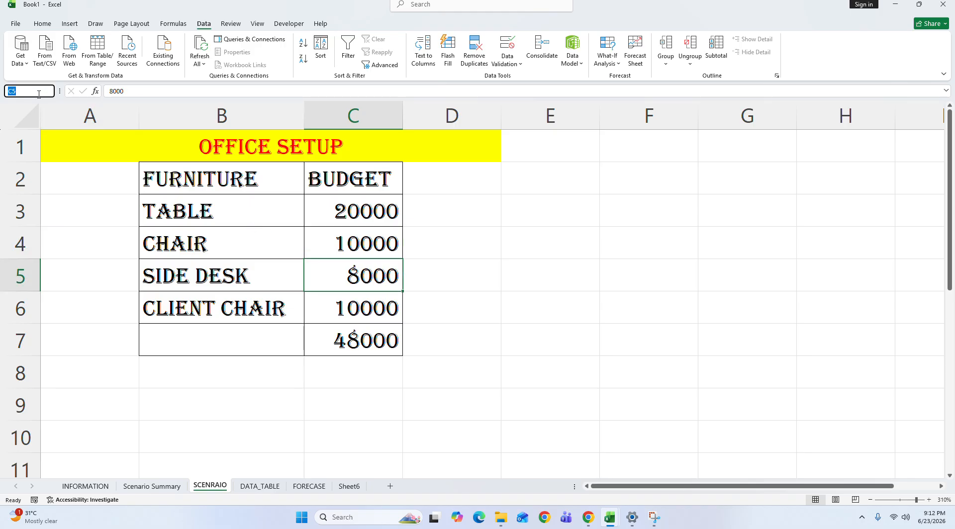
type("S")
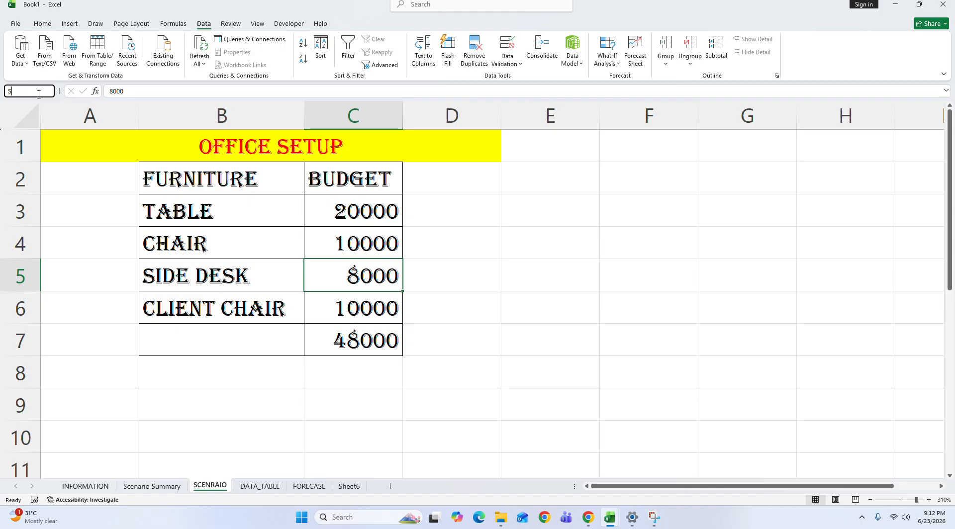
type("IDE")
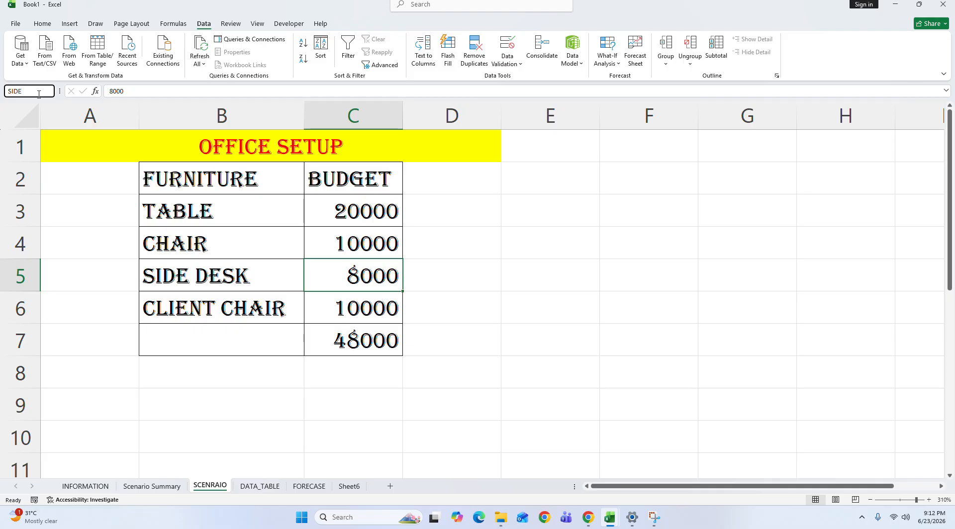
type("_DESK")
key("Return")
Step: Give the client chair's budget cell C6 the defined name CLIENT_CHAIR
key("Down")
left_click(133, 92)
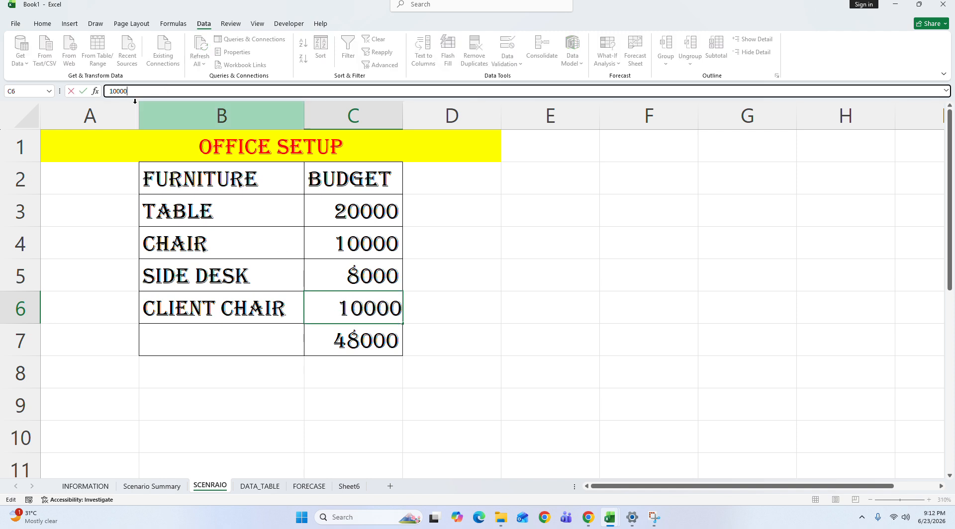
left_click(423, 341)
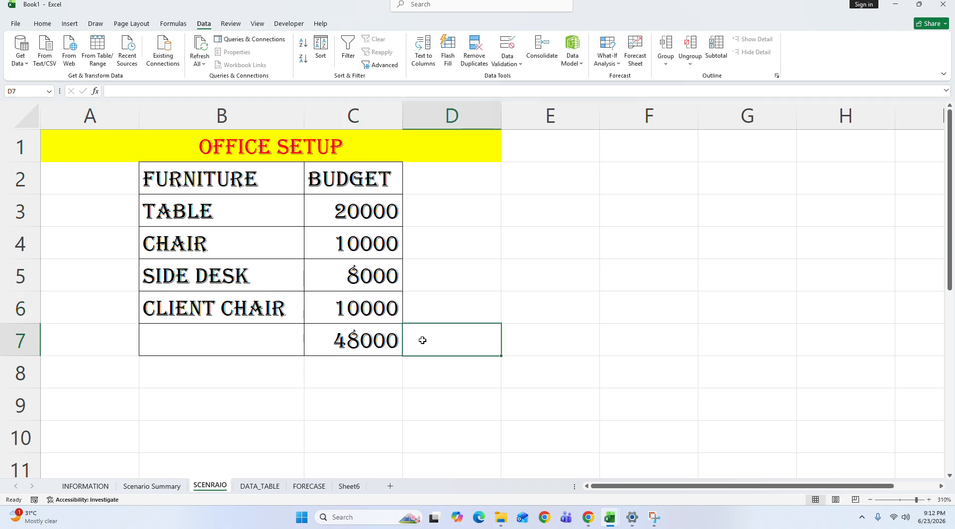
left_click(373, 313)
left_click(6, 91)
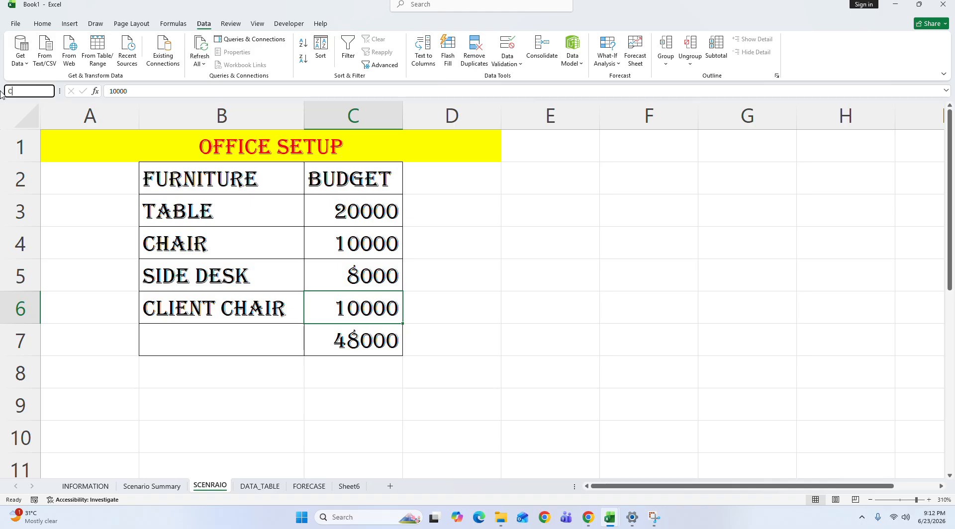
type("CLIENT_CHAIR")
key("Return")
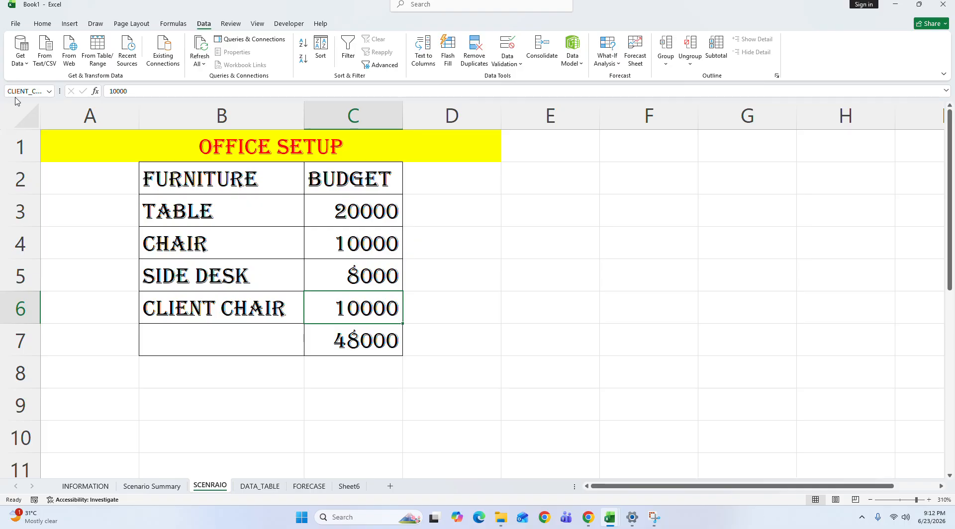
left_click(169, 487)
left_click(387, 313)
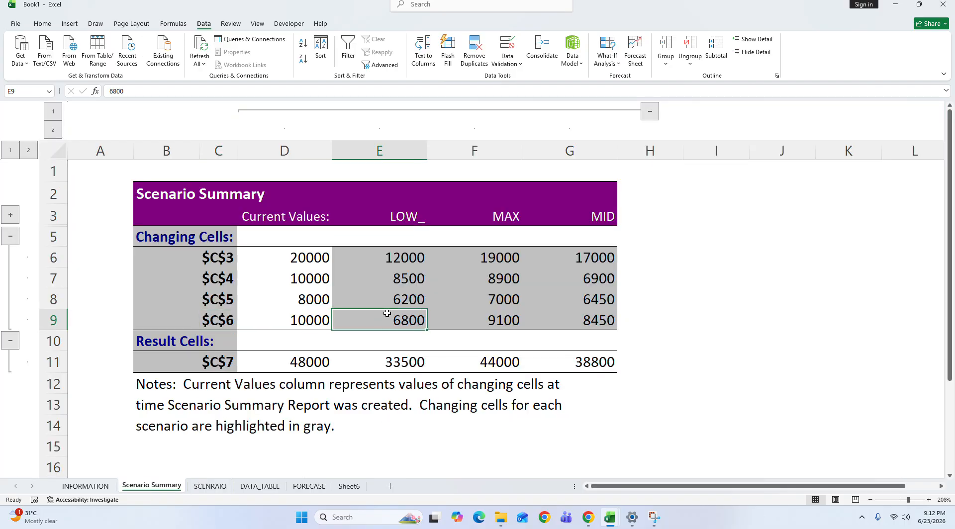
left_click(607, 52)
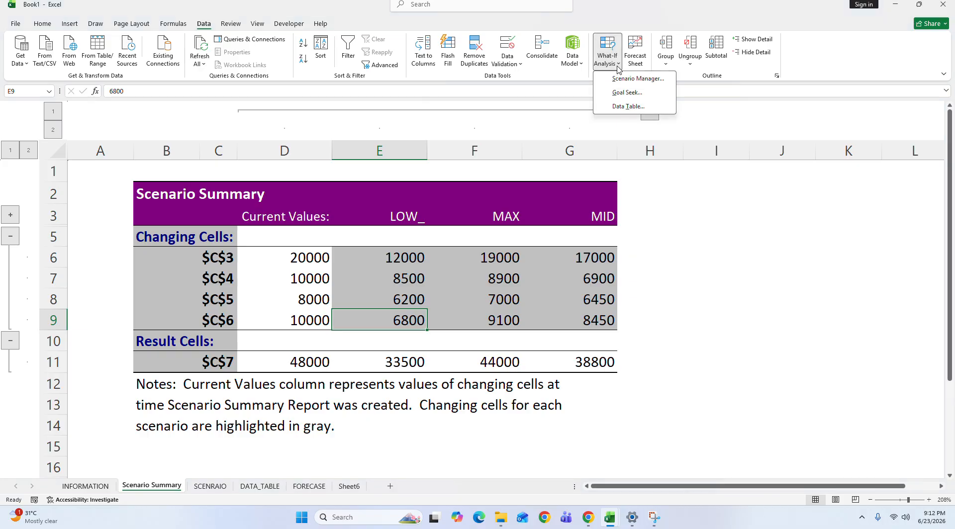
left_click(638, 80)
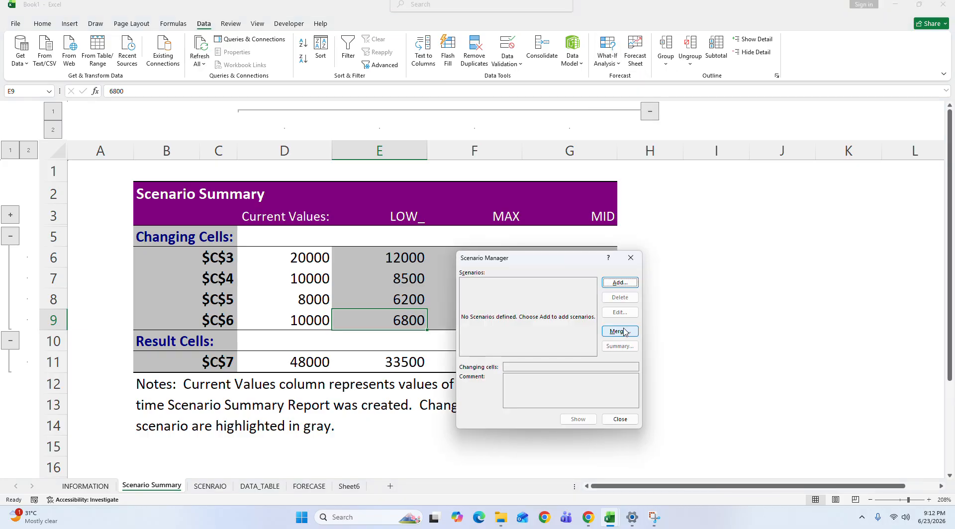
left_click(633, 259)
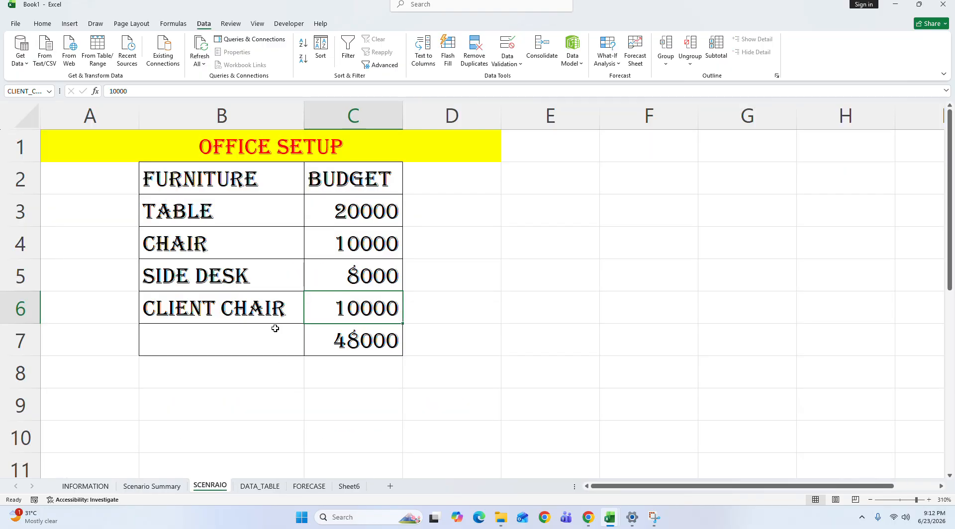
Step: Generate a new scenario summary report from the SCENRAIO sheet's scenarios, using C7 as the result cell
left_click(210, 487)
left_click(368, 209)
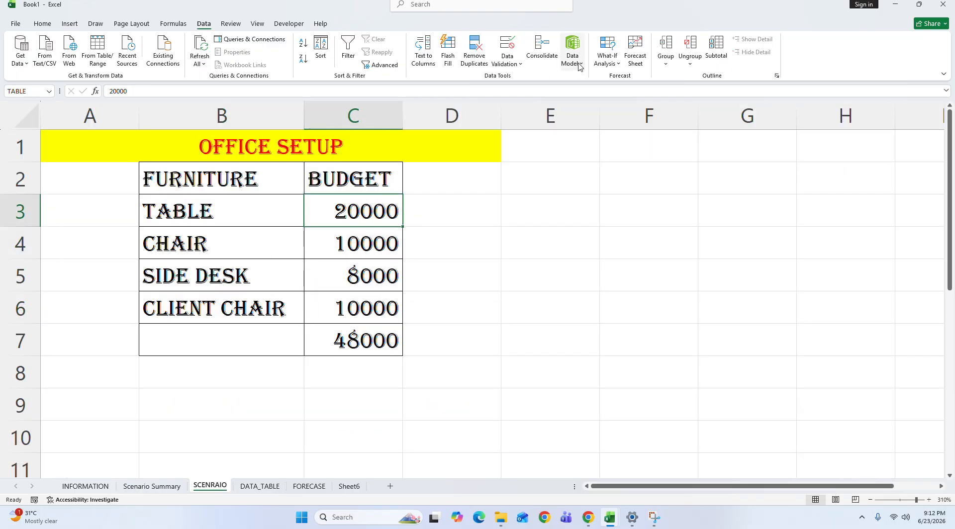
left_click(607, 54)
left_click(621, 83)
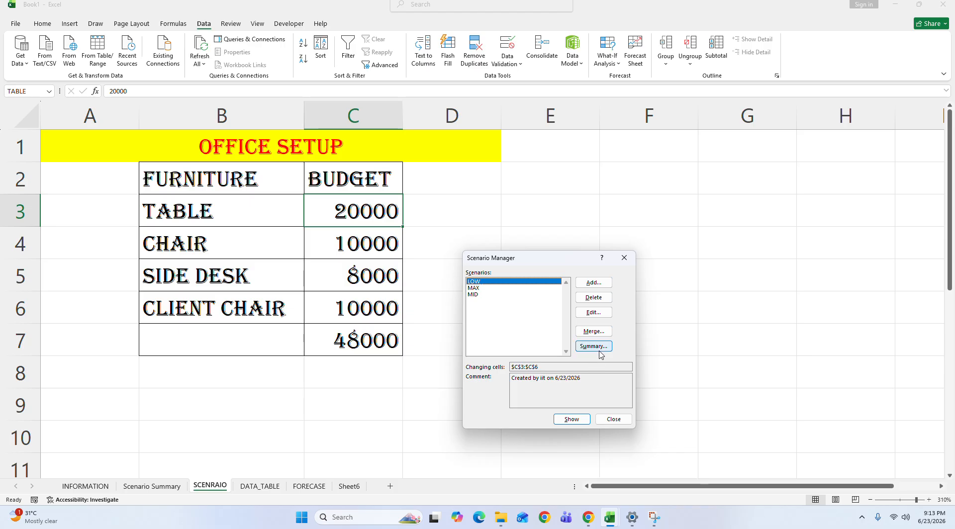
left_click(593, 346)
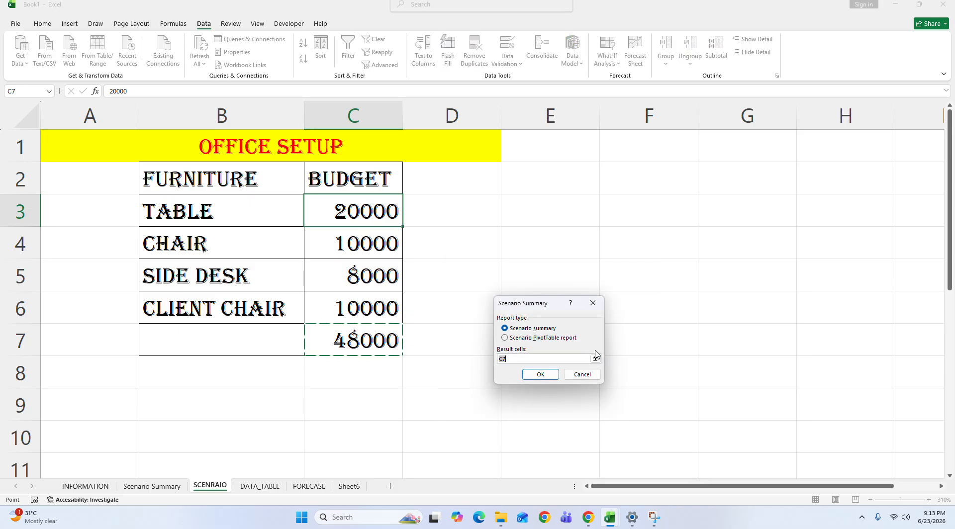
left_click(544, 375)
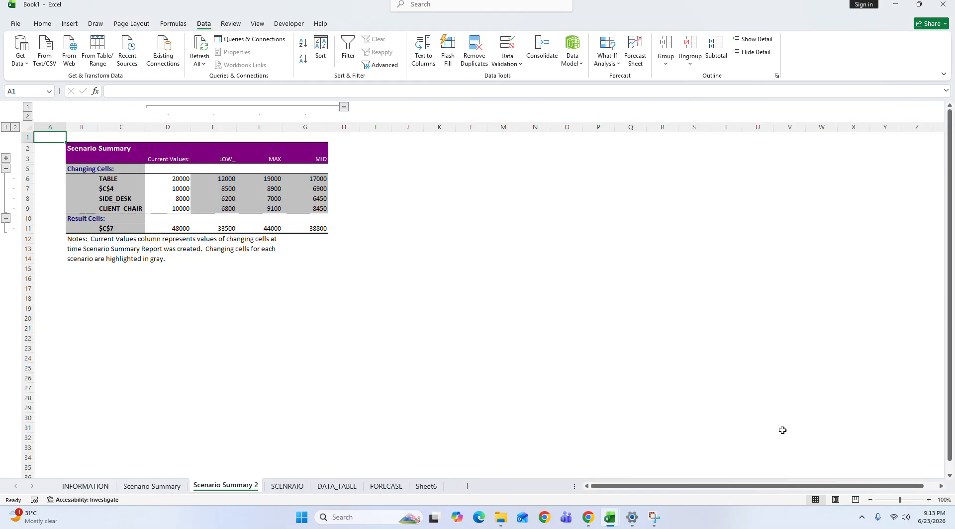
Step: Examine the new summary's row labels and its Current Values, LOW and MID columns
left_click(910, 499)
left_click(237, 296)
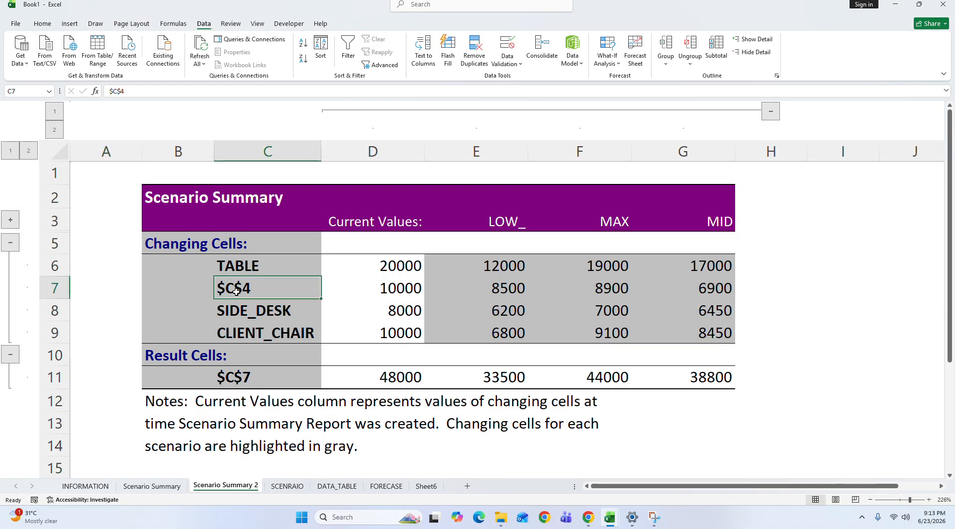
left_click(250, 265)
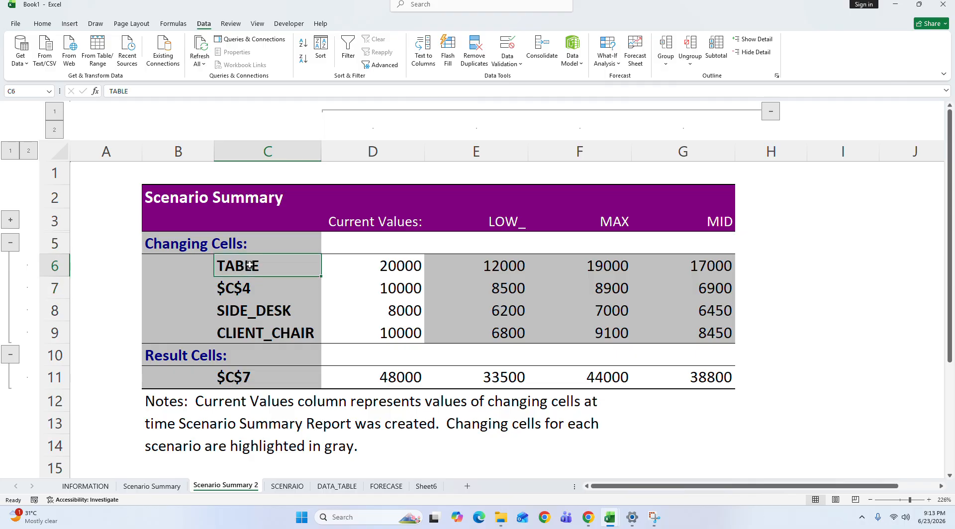
left_click_drag(401, 222, 415, 386)
left_click(241, 264)
left_click_drag(482, 222, 478, 380)
left_click(259, 272)
left_click(655, 261)
Step: Adjust the width of the Current Values column D in the new summary so it fits its figures closely
left_click_drag(424, 152, 633, 219)
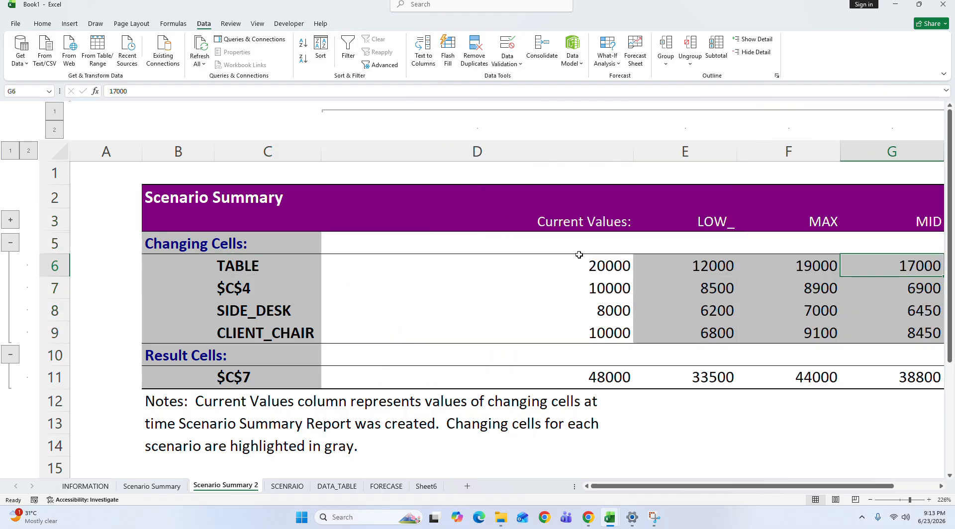
left_click_drag(633, 147, 411, 143)
left_click(532, 292)
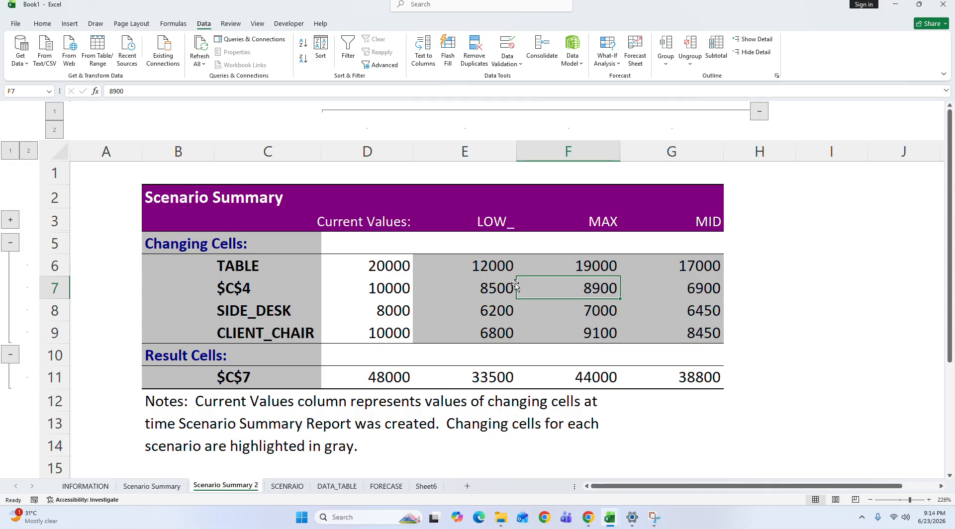
Step: Check the changing-cell labels for the table and chair rows in the new summary, and return to the SCENRAIO sheet
left_click_drag(314, 210, 776, 403)
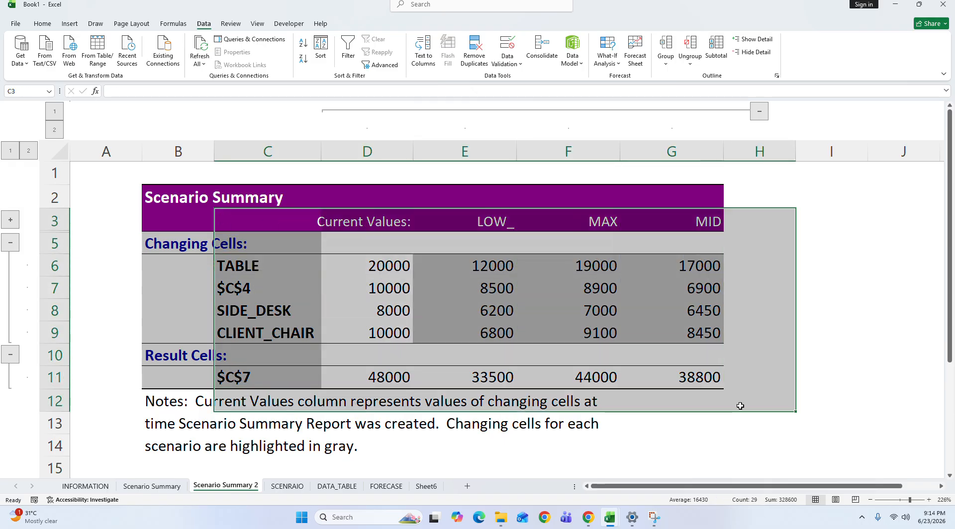
left_click(234, 266)
left_click(236, 289)
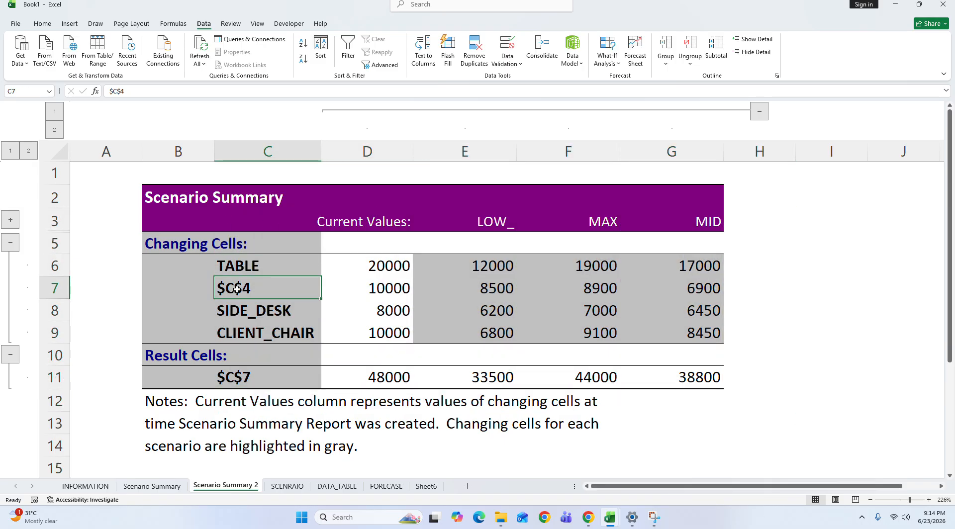
left_click(287, 486)
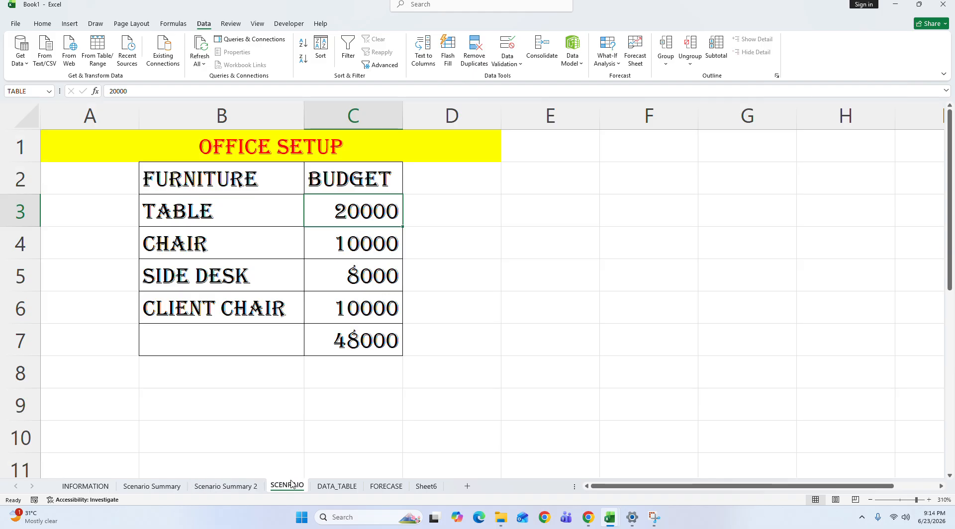
left_click(606, 47)
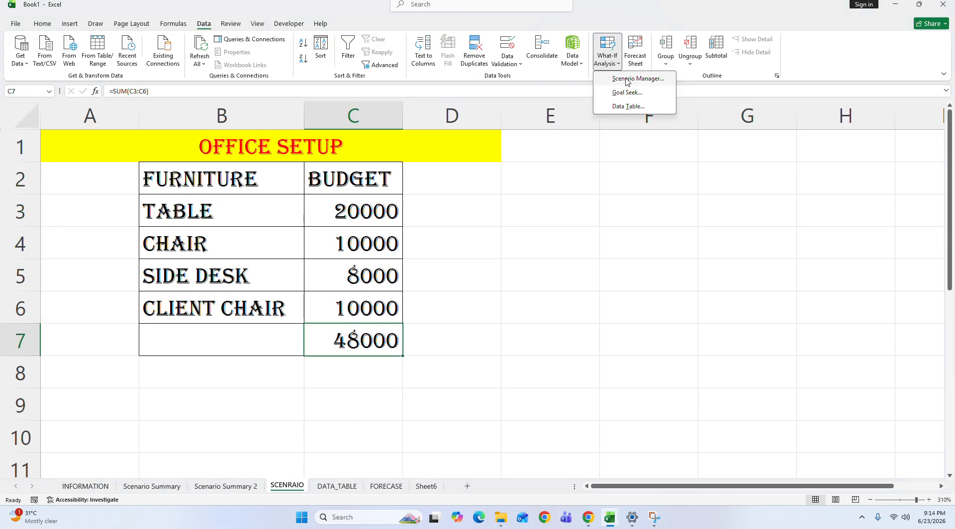
left_click(628, 77)
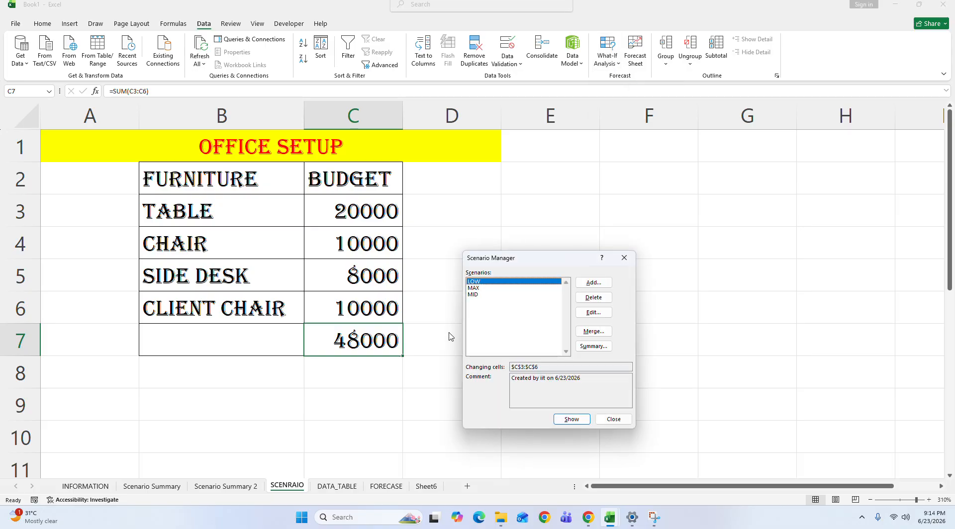
left_click(625, 258)
Step: Define the name CHAIR for the chair's budget cell C4 on the SCENRAIO sheet again
left_click(343, 252)
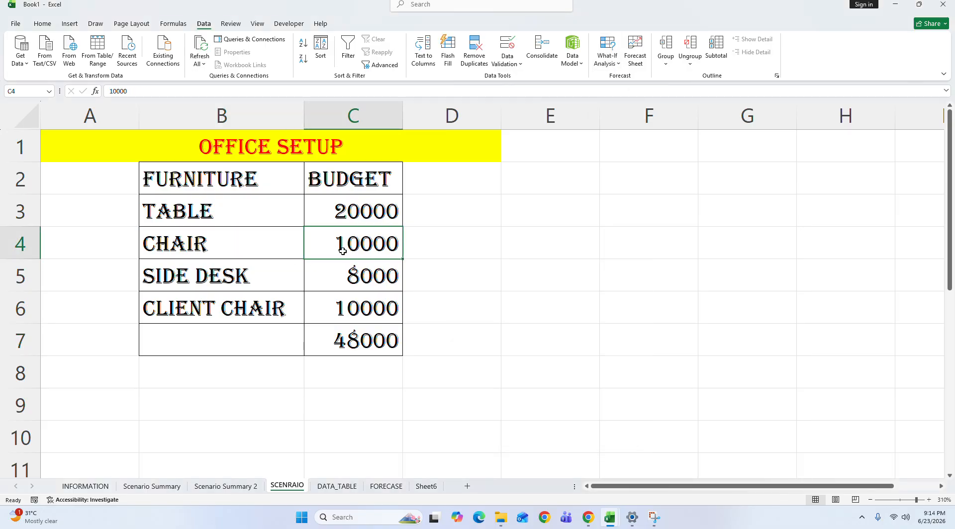
left_click(31, 93)
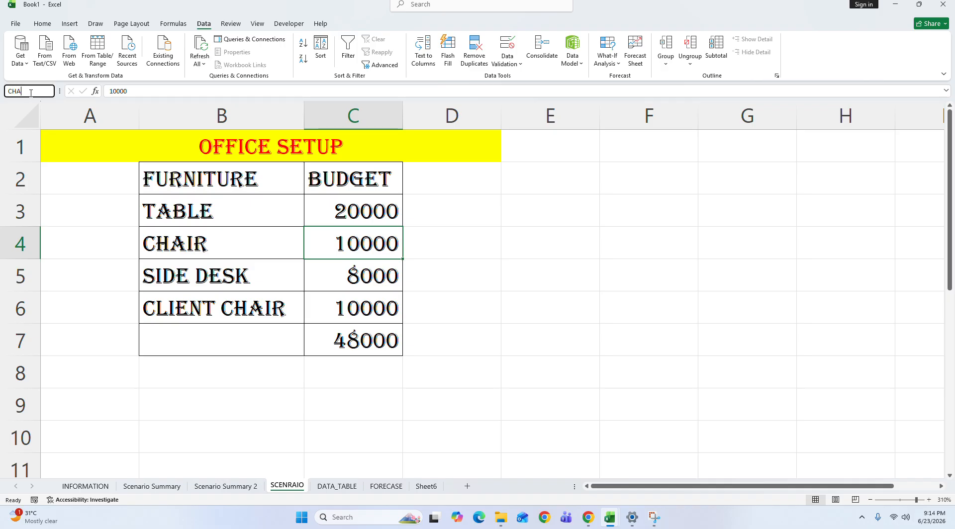
key("Return")
Step: Generate another scenario summary report with C7 as the result cell and enlarge it for reading
left_click(351, 331)
left_click(606, 56)
left_click(621, 92)
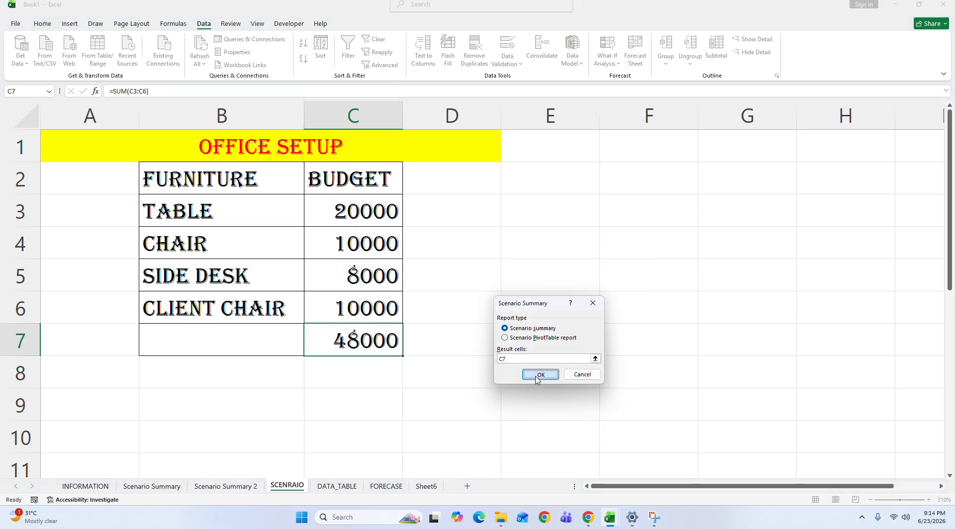
left_click(536, 375)
left_click(268, 257)
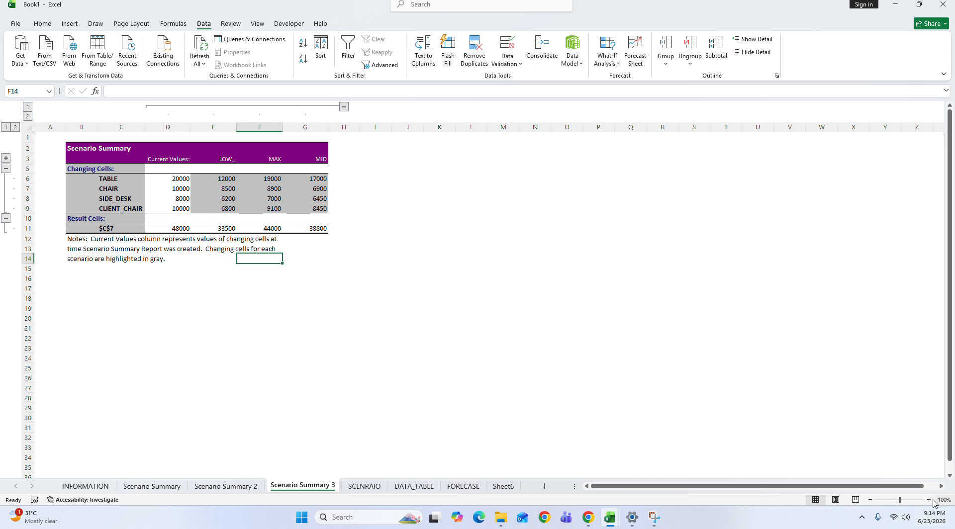
left_click_drag(907, 499, 907, 502)
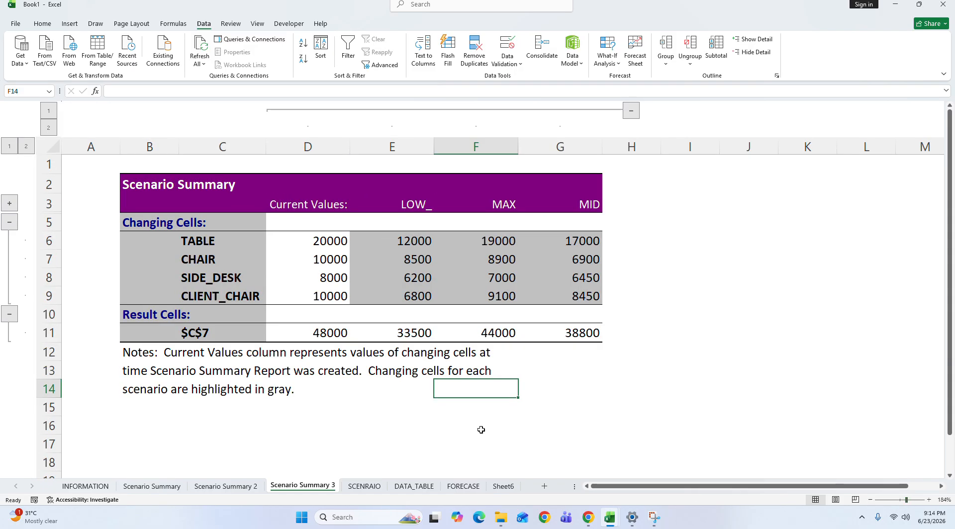
Step: Open the INFORMATION sheet and locate the Data Table topic in its list
left_click(86, 486)
left_click(144, 251)
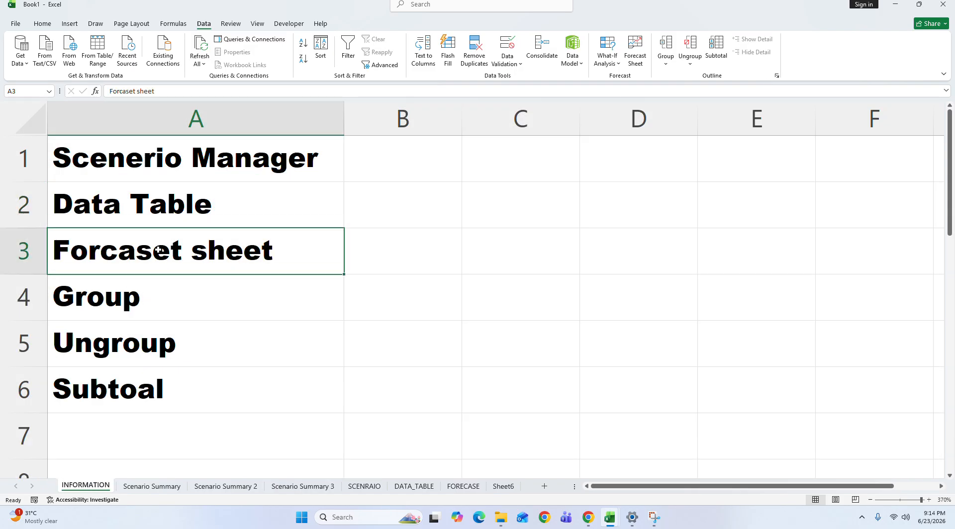
left_click(160, 217)
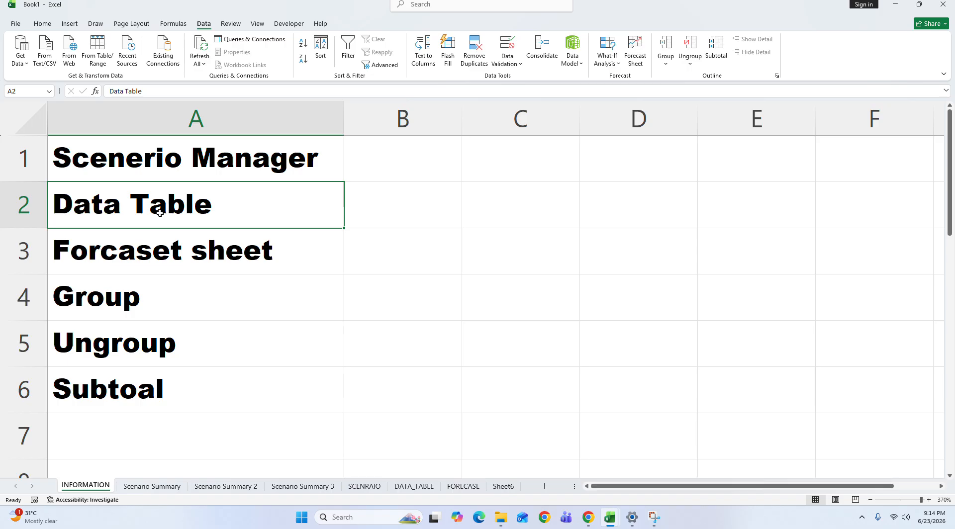
Step: Open the DATA_TABLE sheet and review the books' rate and quantity, the rate/price table and the available What-If Analysis tools
left_click(403, 488)
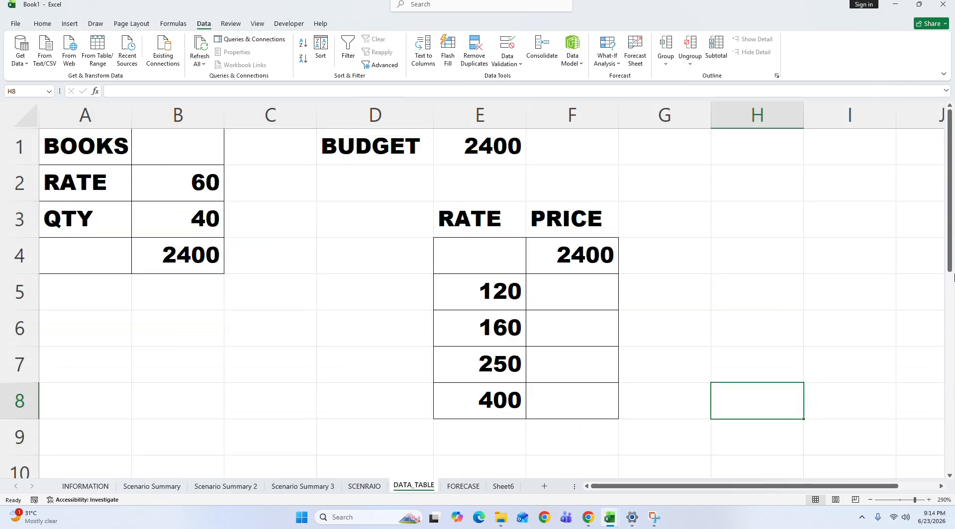
left_click(580, 251)
left_click(198, 234)
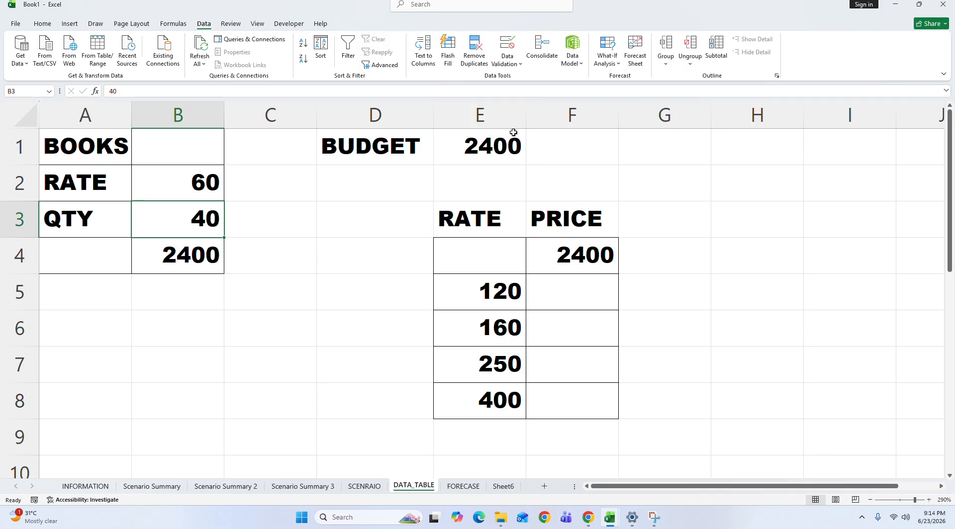
left_click(608, 62)
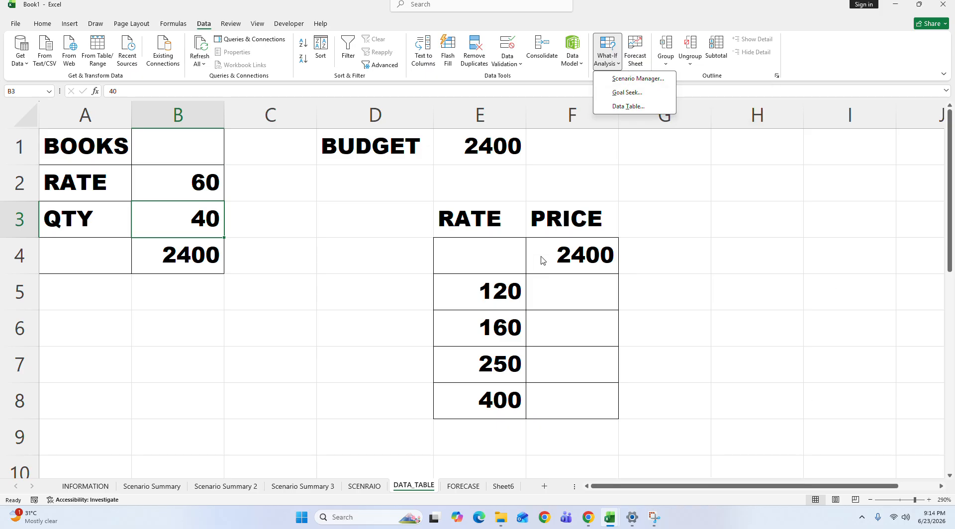
left_click(330, 274)
left_click(327, 275)
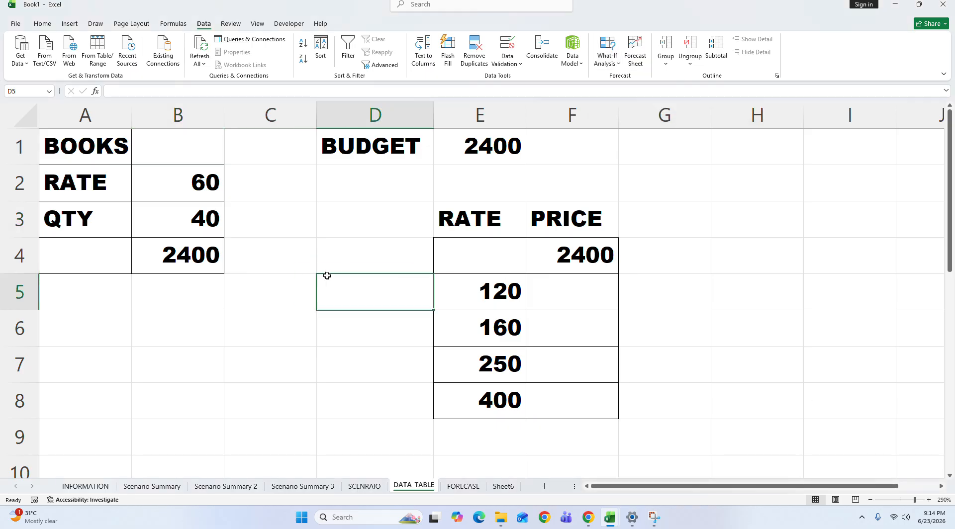
Step: Set the books' quantity in cell B3 of the DATA_TABLE sheet to 10
left_click(219, 270)
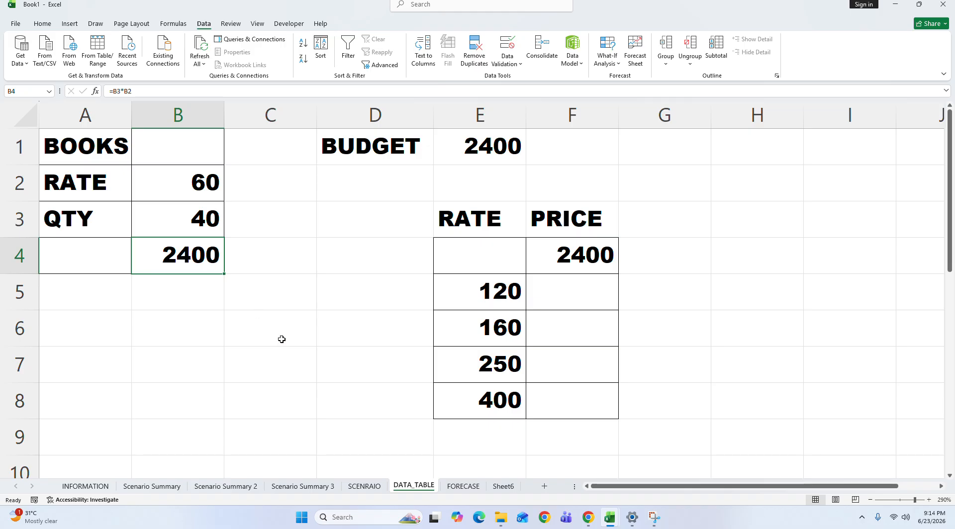
left_click(166, 217)
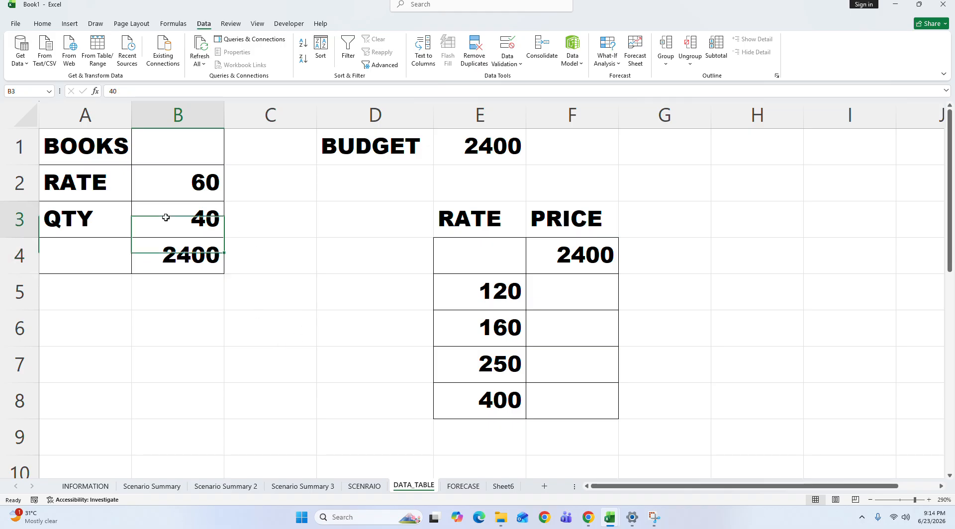
type("10")
key("Return")
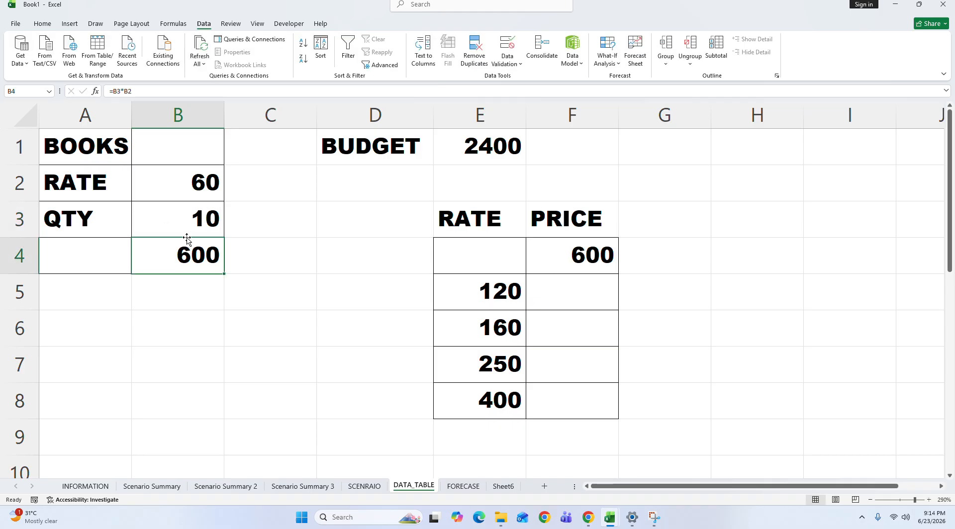
left_click(267, 337)
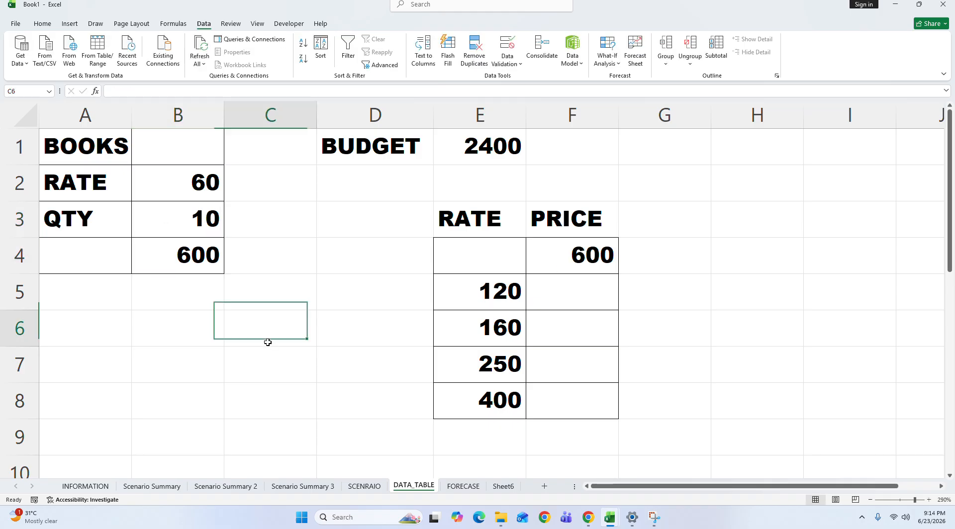
Step: Review the books' rate and quantity rows, the total formula in B4 and the budget amount in E1
left_click(92, 160)
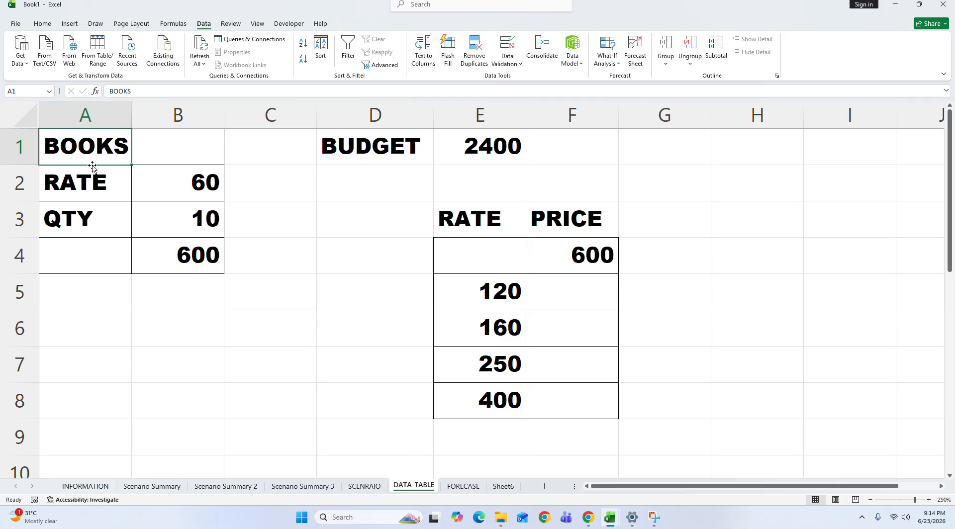
left_click_drag(90, 192, 204, 185)
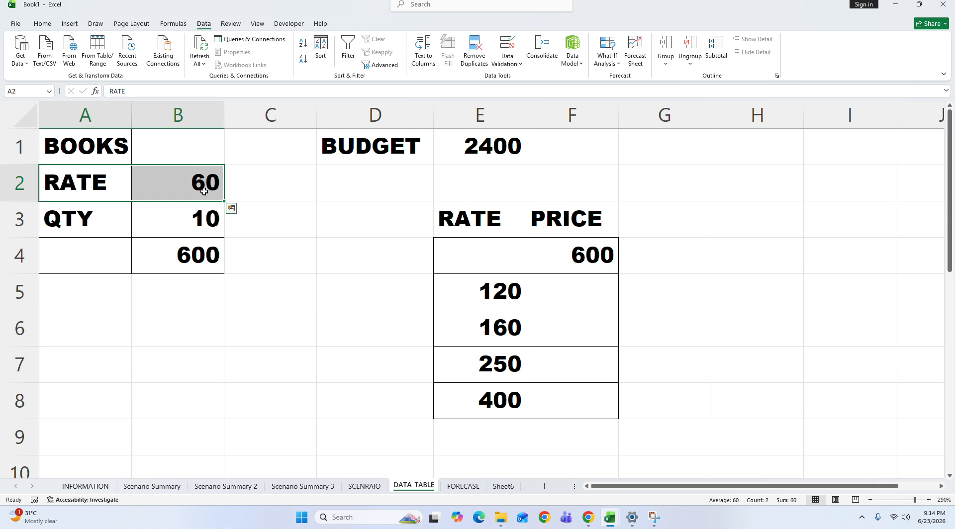
left_click_drag(93, 227, 194, 212)
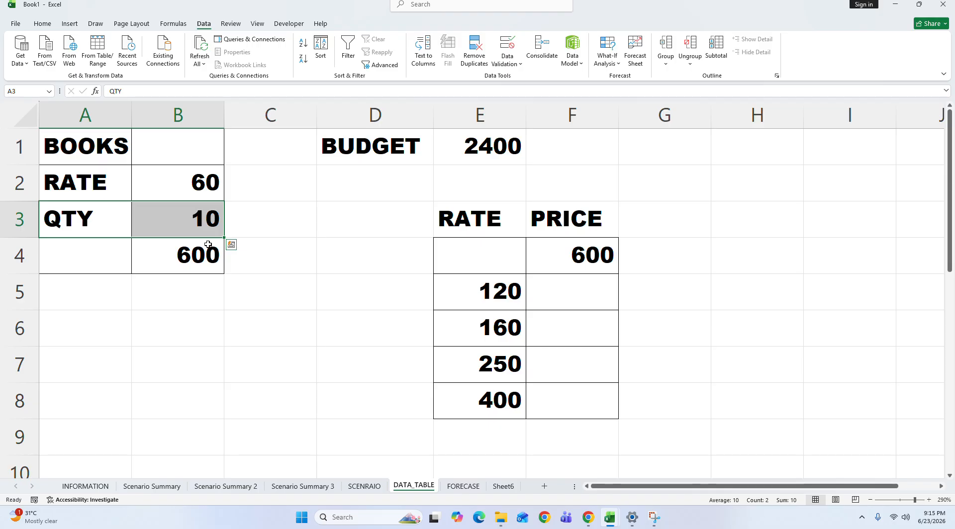
left_click(437, 151)
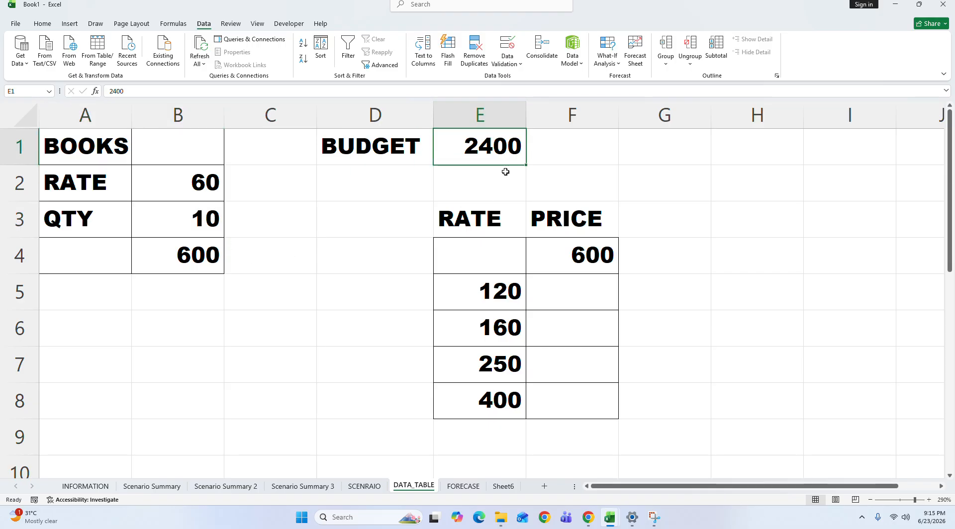
left_click_drag(87, 178, 140, 198)
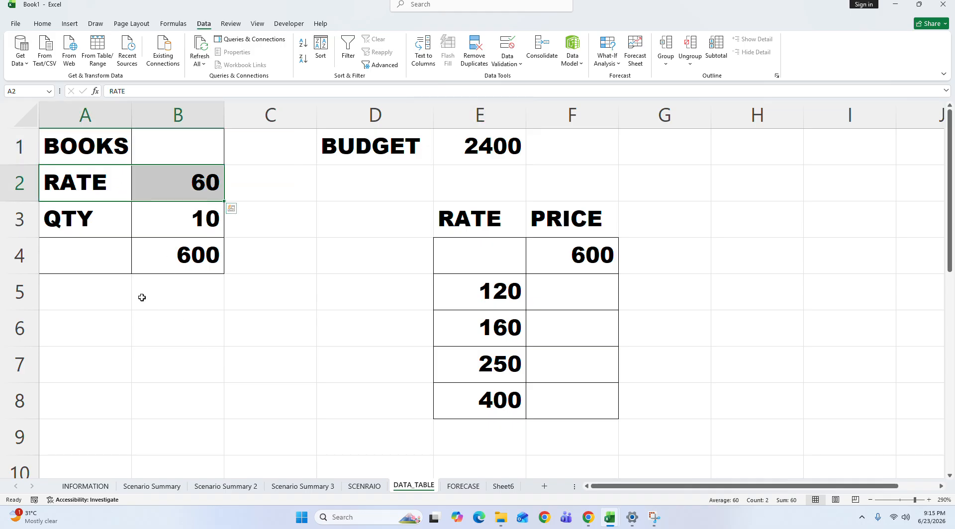
left_click_drag(77, 216, 204, 218)
double_click(202, 249)
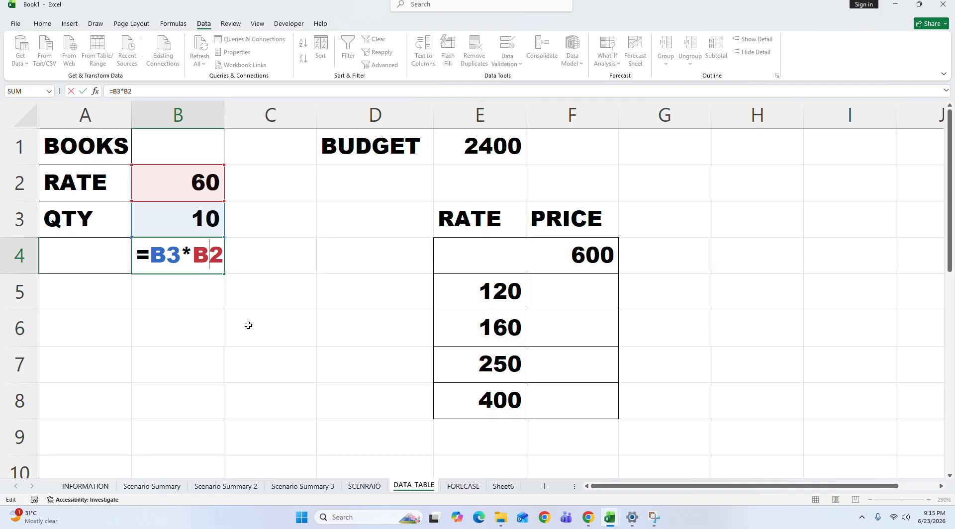
key("Return")
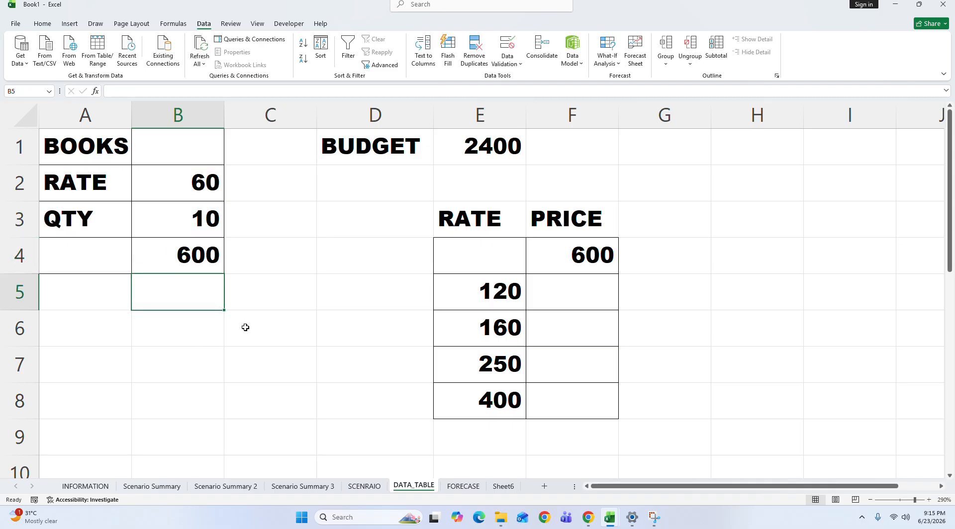
left_click_drag(80, 183, 181, 198)
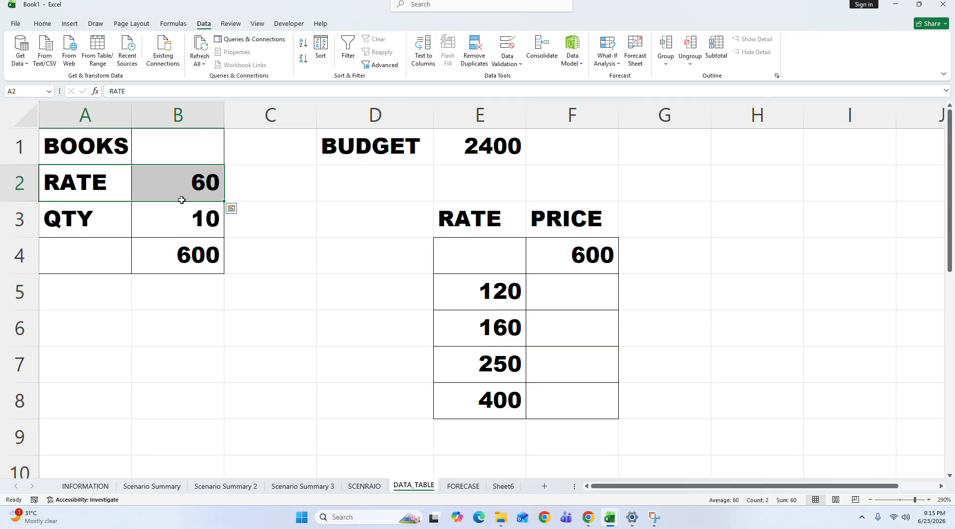
left_click(79, 220)
left_click_drag(80, 221, 204, 192)
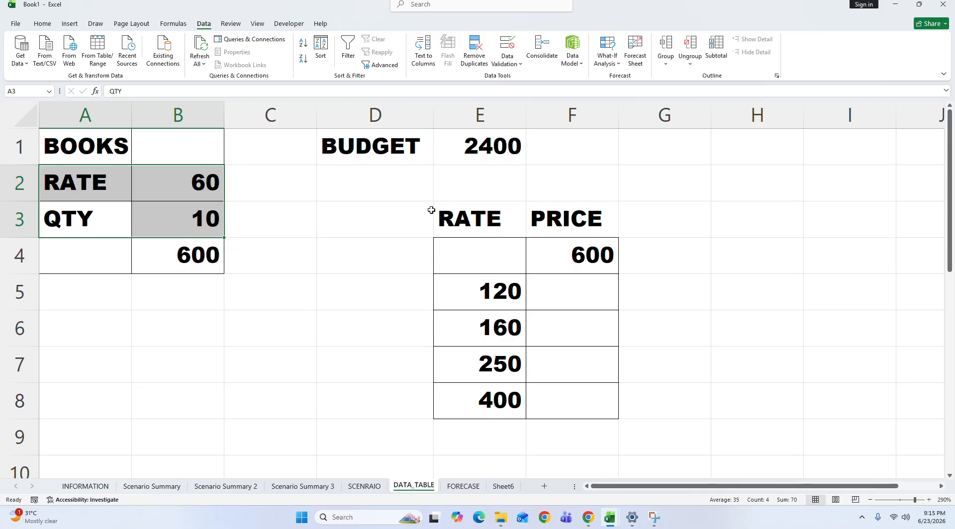
left_click(492, 151, "ctrl")
left_click(492, 150)
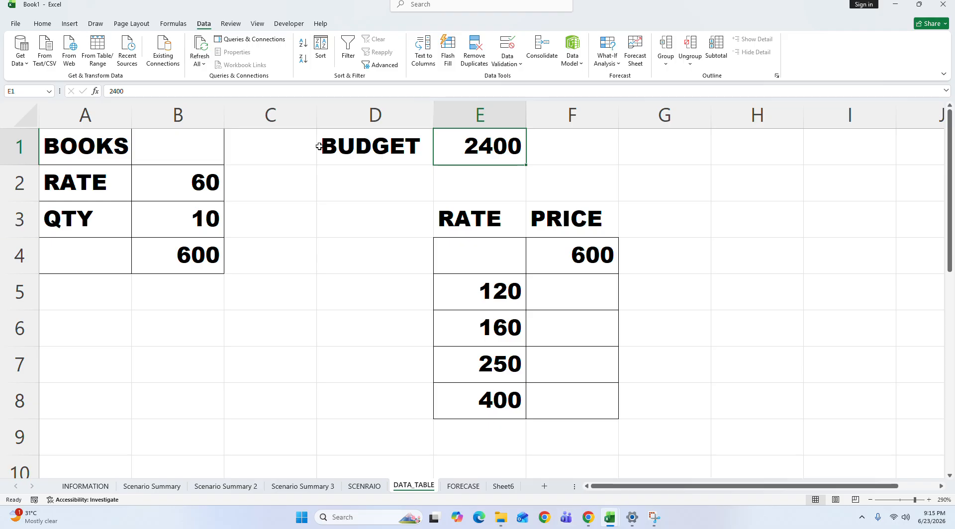
Step: Try to bring the total in B4 to 2400 with Goal Seek by changing the quantity cell B3
left_click(201, 255)
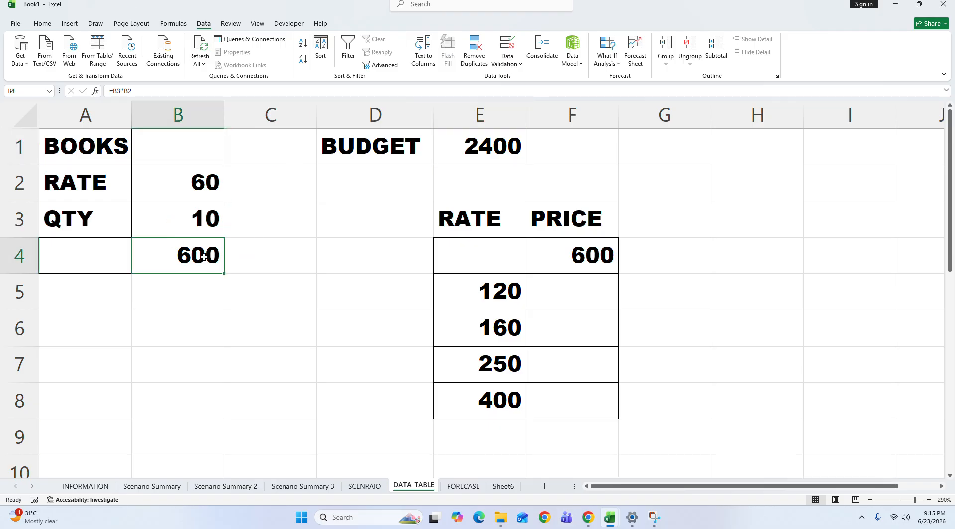
left_click(605, 60)
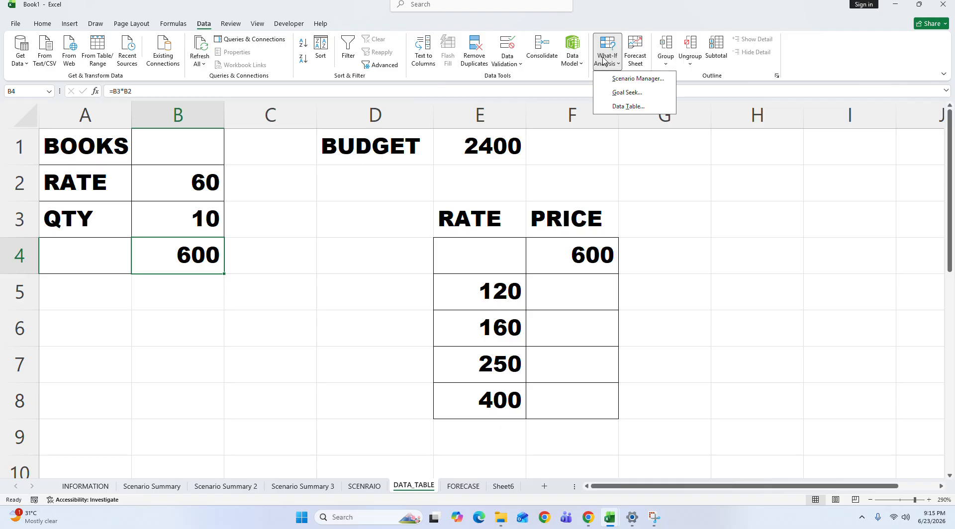
left_click(621, 92)
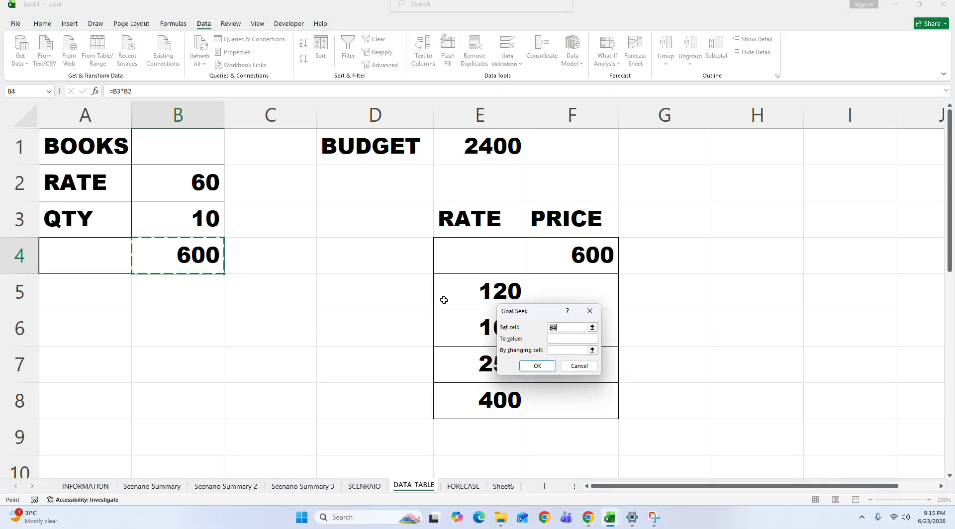
left_click_drag(529, 320, 116, 324)
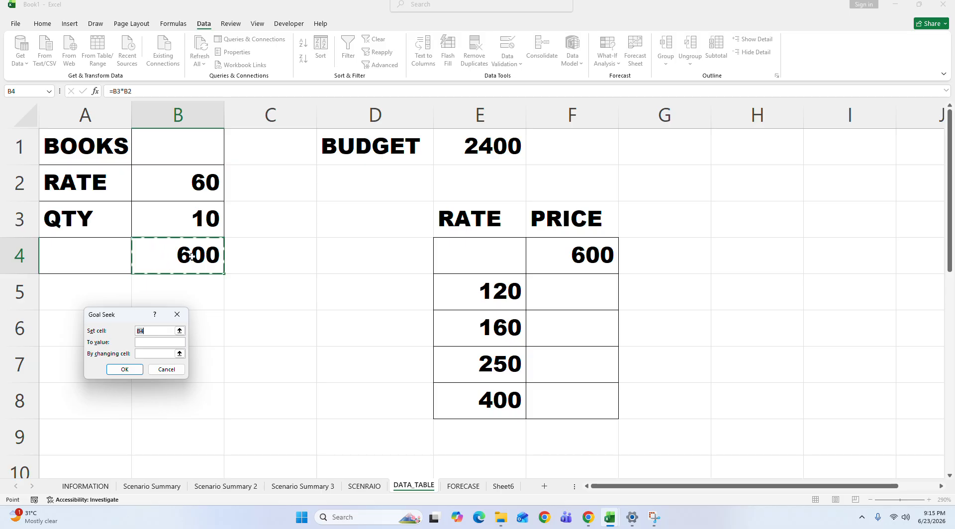
left_click(159, 342)
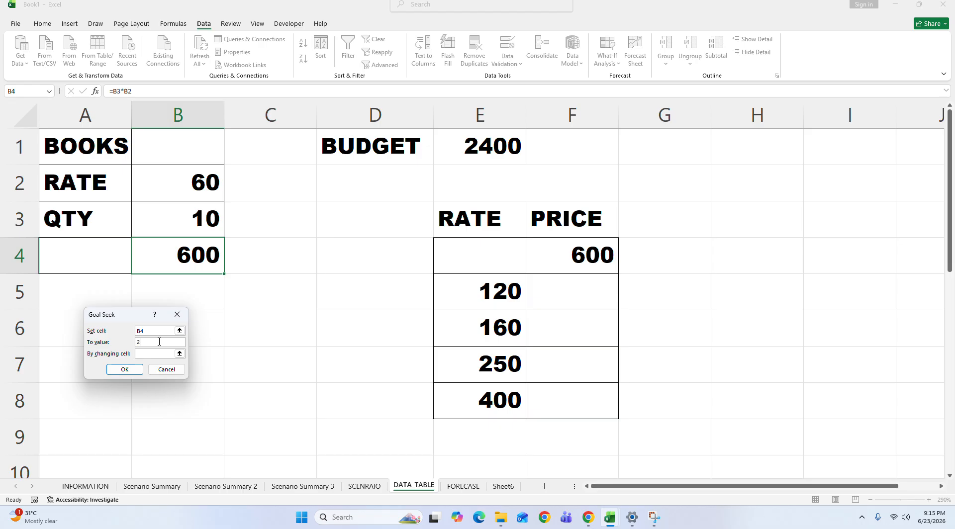
type("2400")
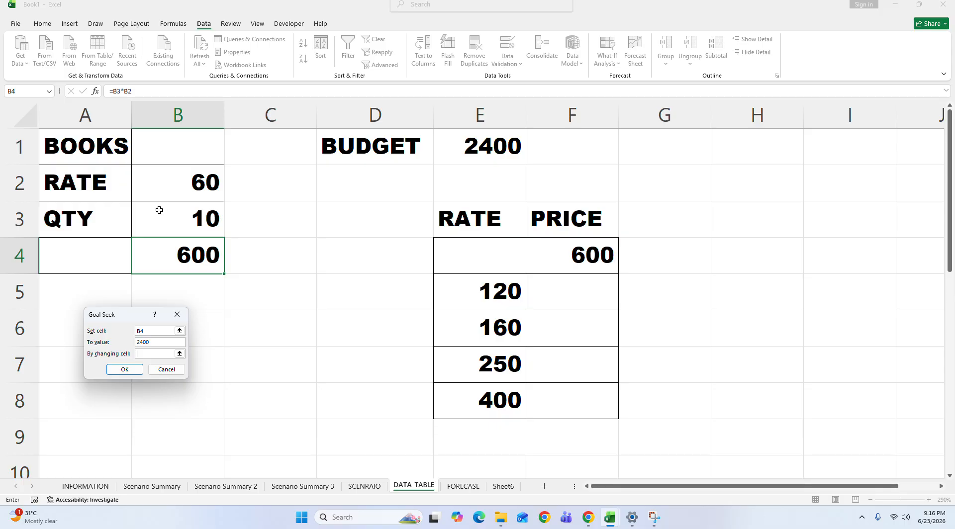
left_click(173, 220)
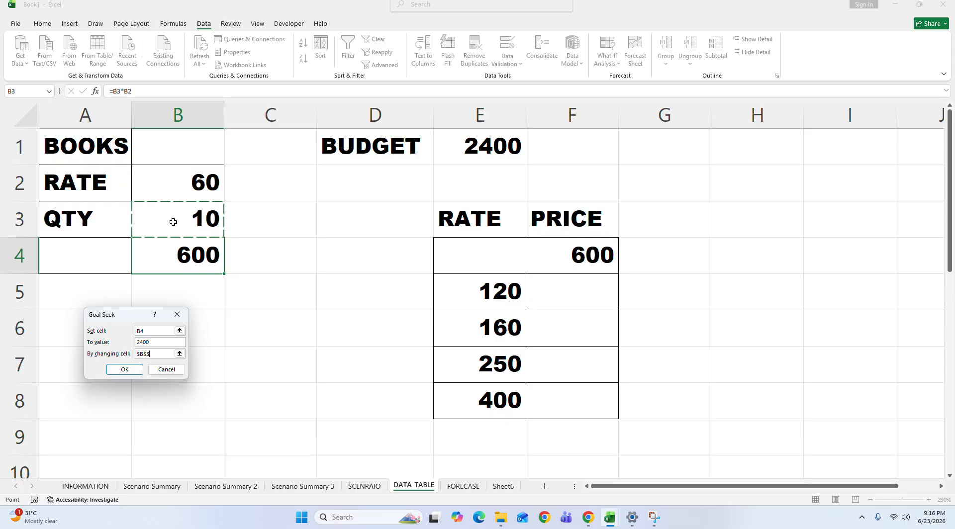
left_click(128, 369)
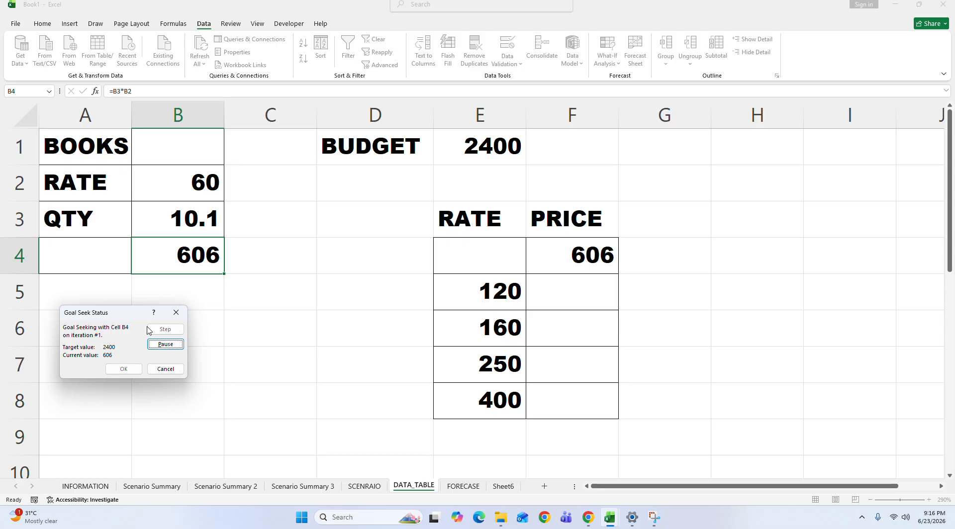
left_click_drag(116, 316, 217, 279)
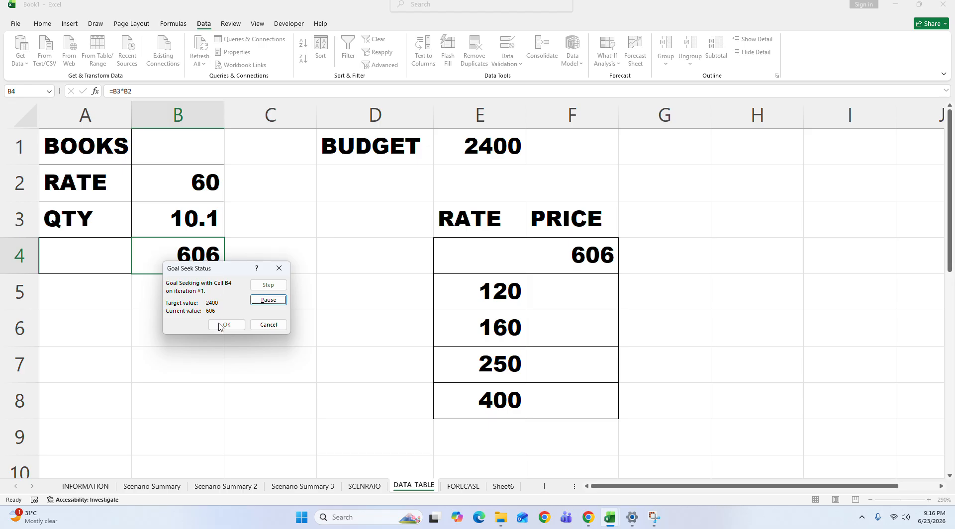
left_click(280, 302)
left_click(281, 303)
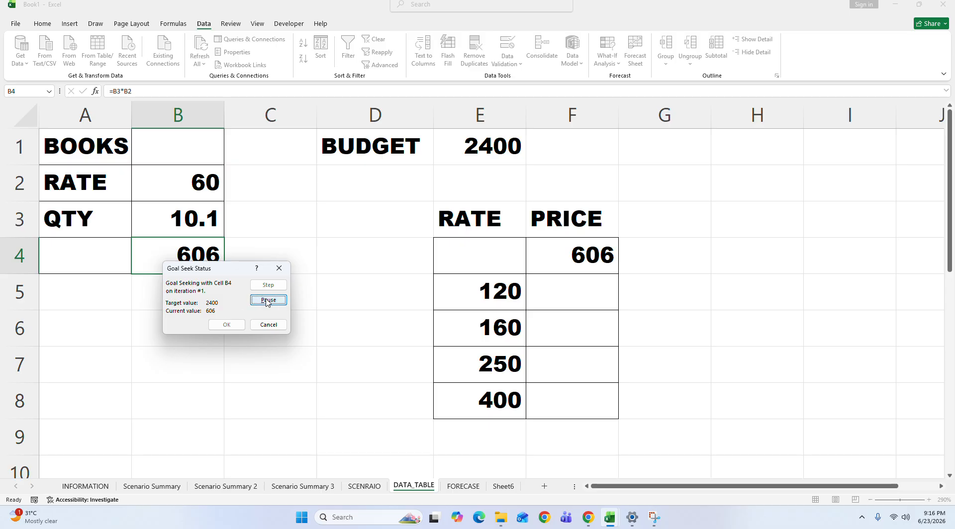
left_click_drag(203, 275, 149, 294)
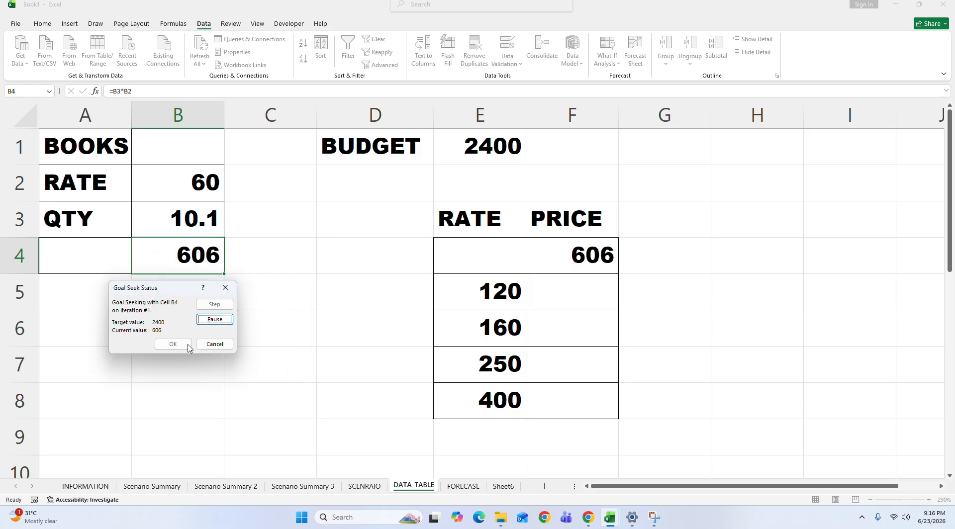
left_click(215, 344)
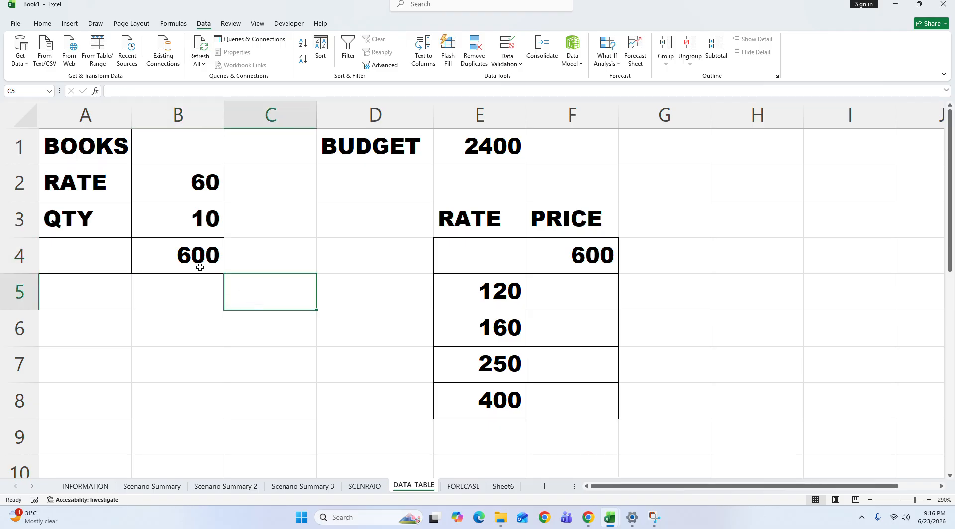
Step: Start a Goal Seek on the books' total cell B4 with a target value of 2400
left_click(608, 54)
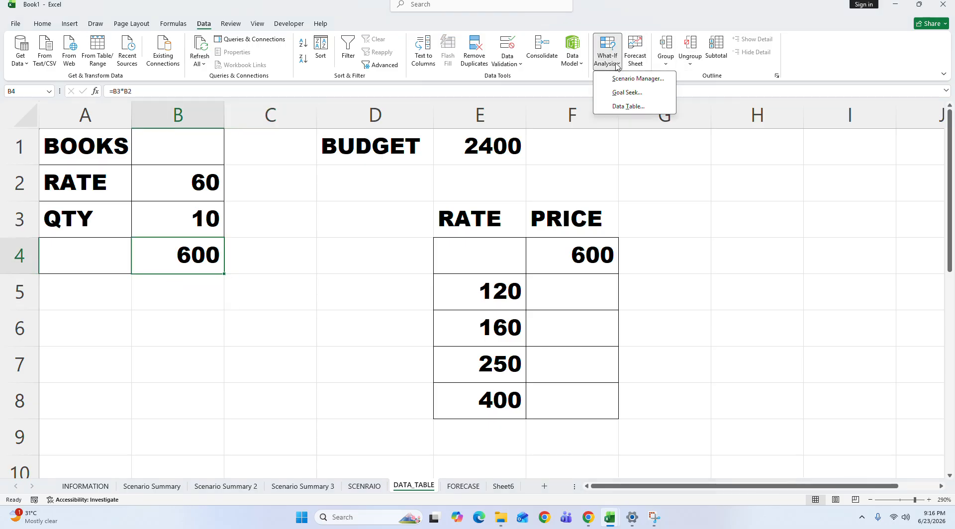
left_click(627, 92)
left_click(188, 316)
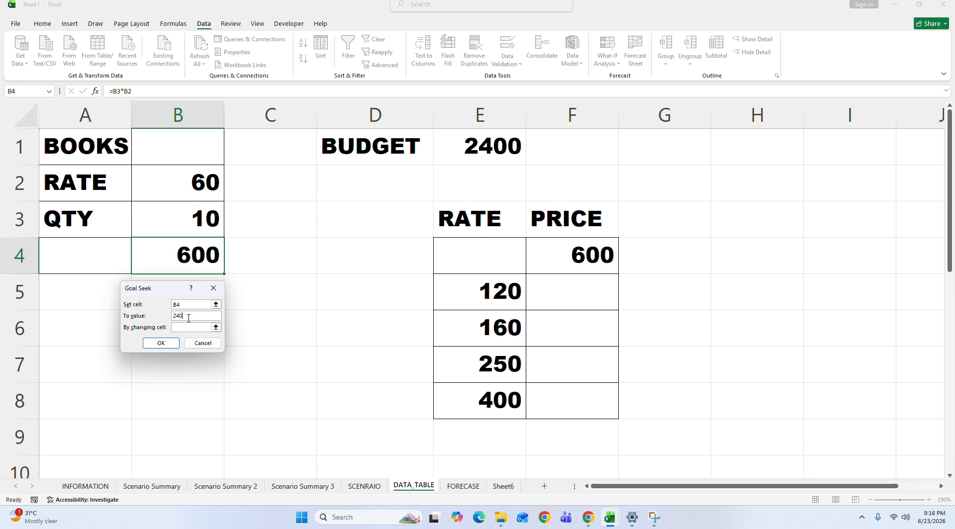
Step: Try to run the Goal Seek with B4 itself as the changing cell
left_click(188, 327)
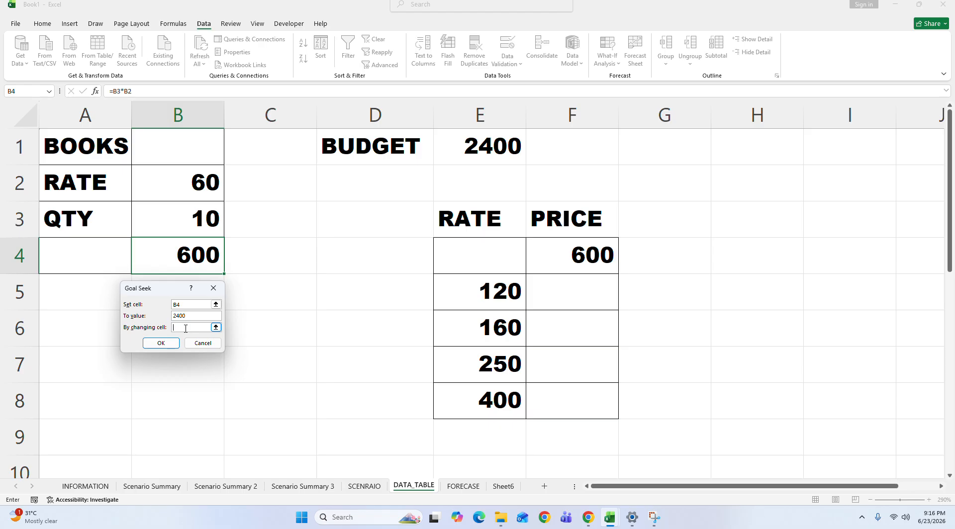
left_click(188, 252)
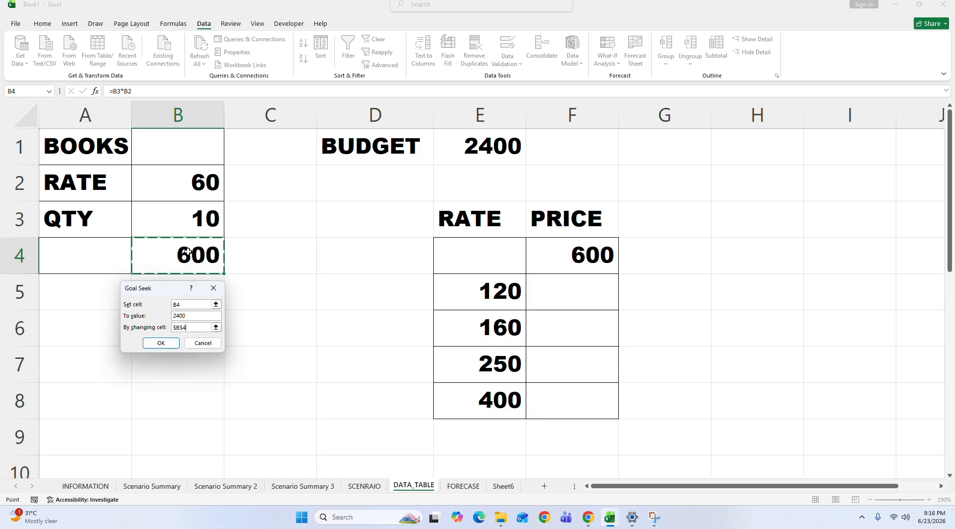
left_click(161, 343)
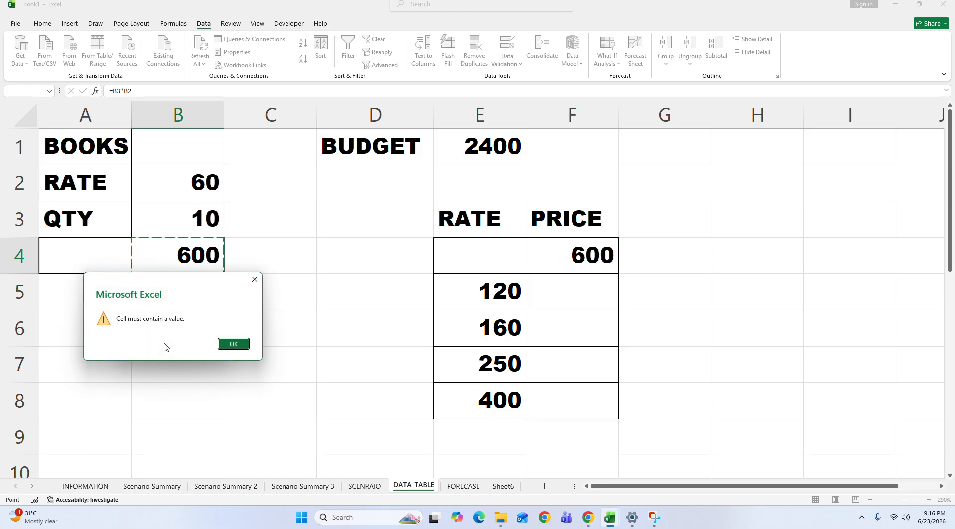
left_click(234, 345)
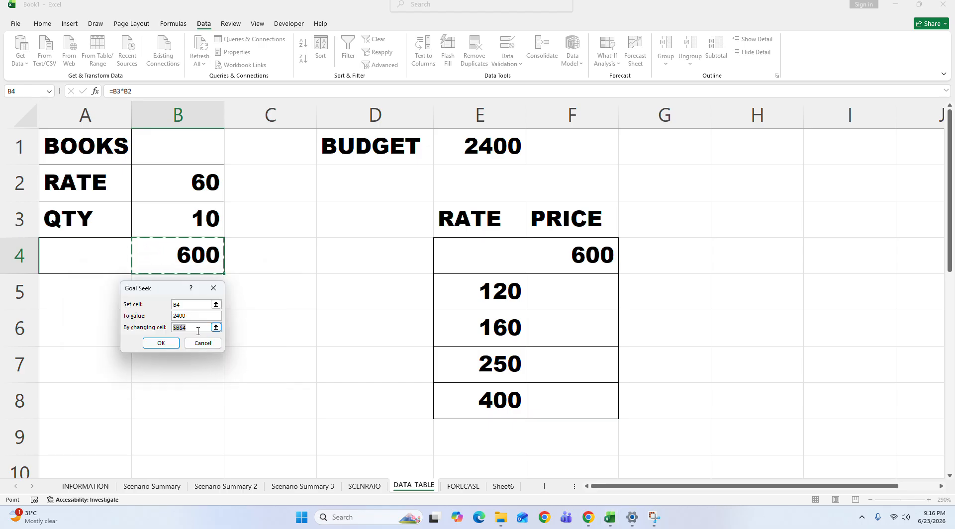
Step: Set the Goal Seek changing cell to the quantity cell B3, run it and keep the solution
left_click(198, 329)
key("BackSpace")
left_click(178, 228)
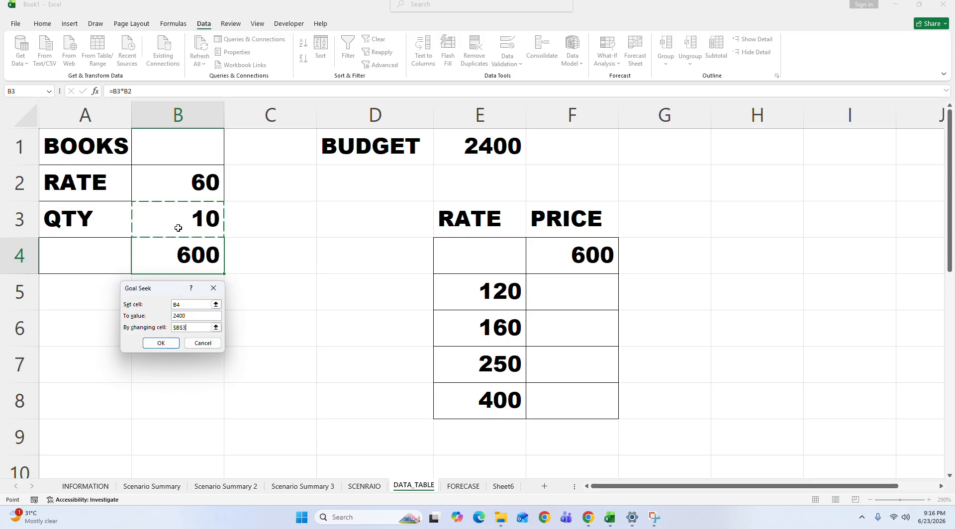
left_click(159, 342)
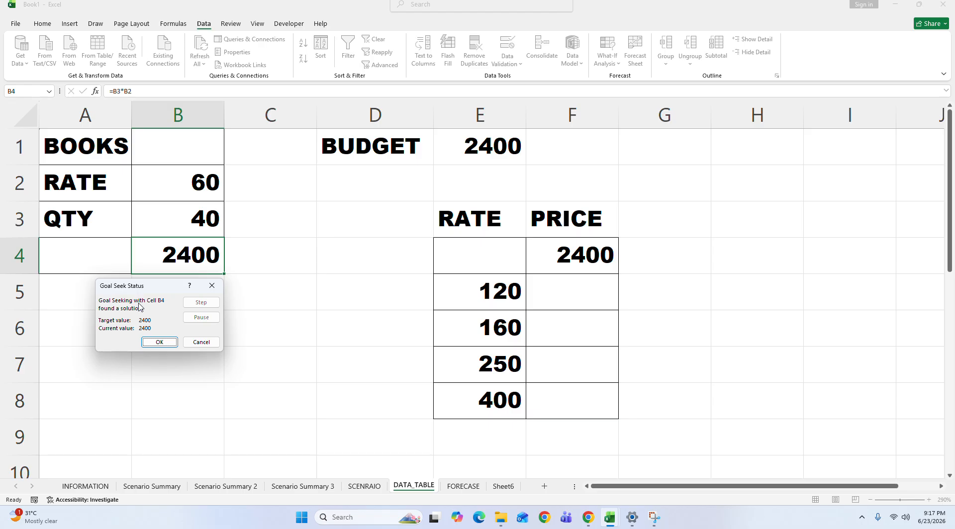
left_click(159, 342)
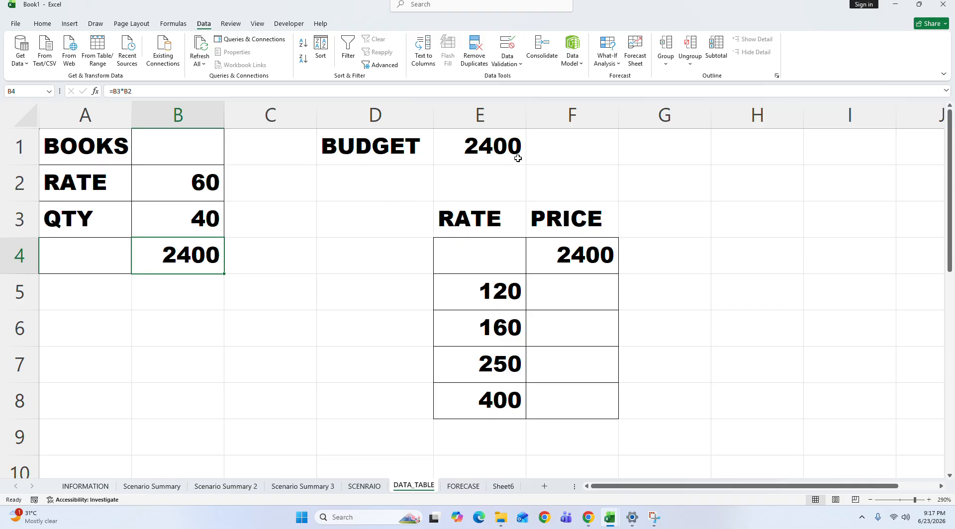
Step: Examine the budget, the books' rate, quantity and total, and the rates in column E with their price cells
left_click(517, 141)
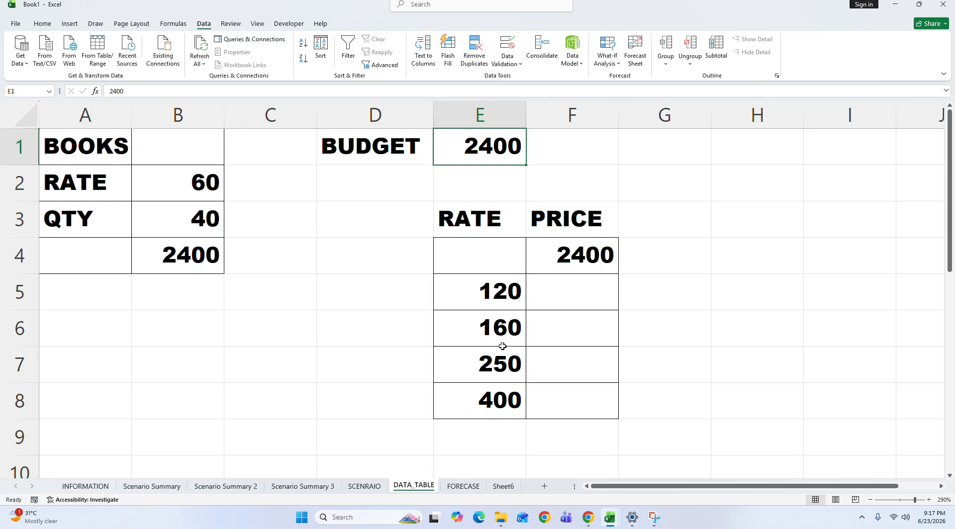
left_click(487, 304)
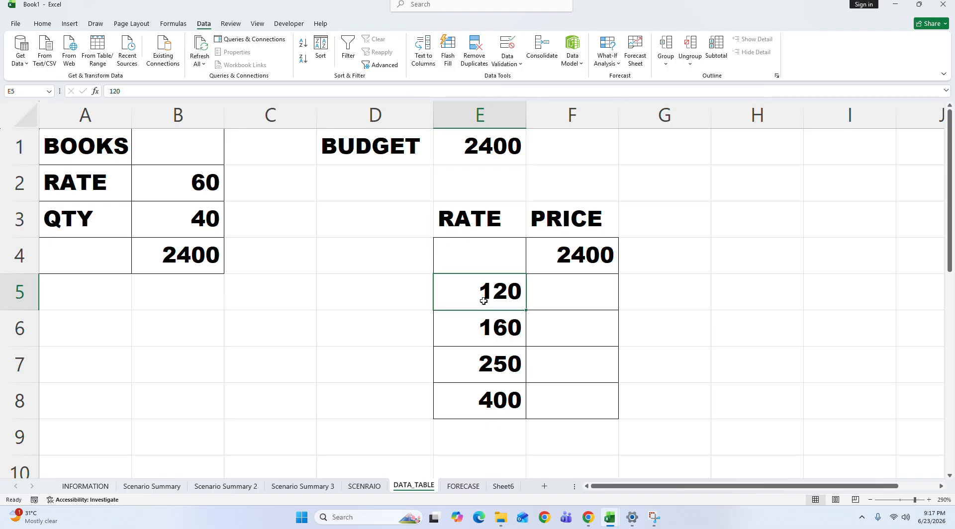
left_click(109, 183)
left_click(42, 22)
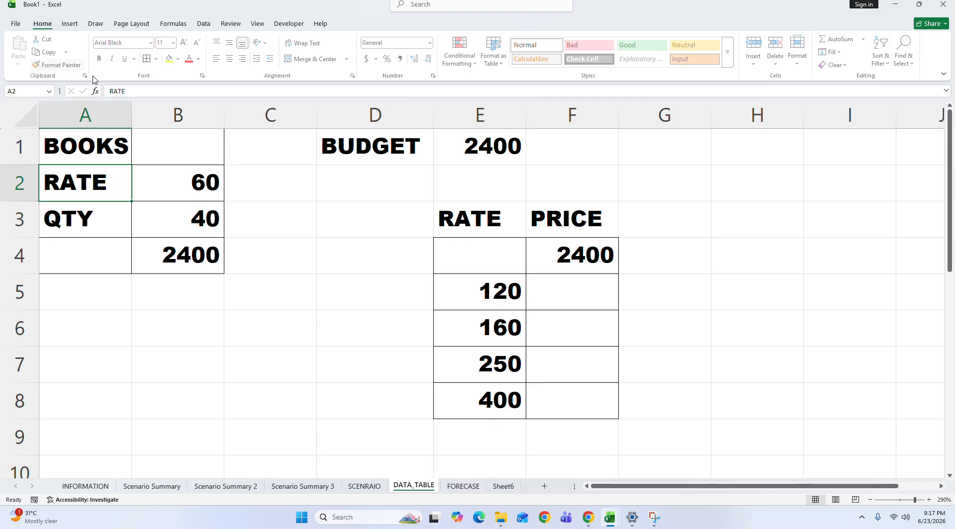
left_click_drag(97, 178, 192, 179)
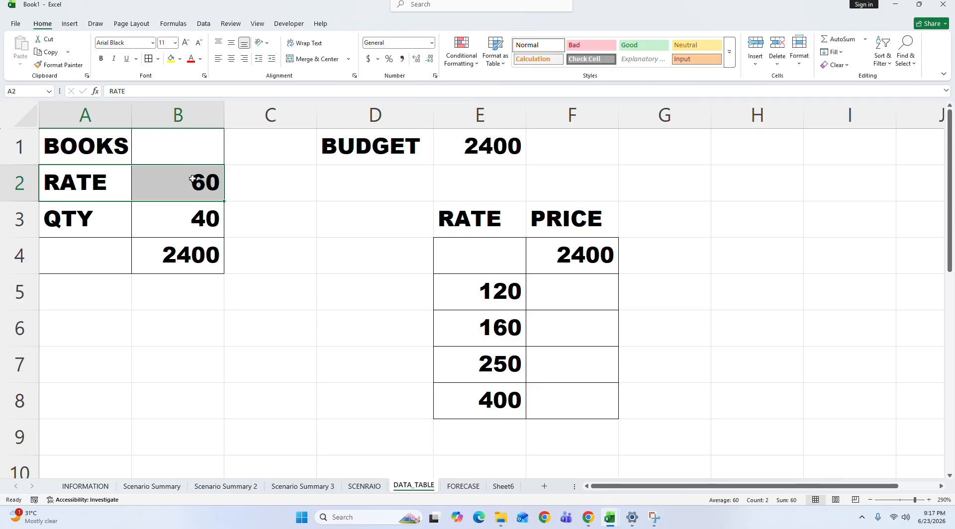
left_click(459, 293)
left_click(563, 297)
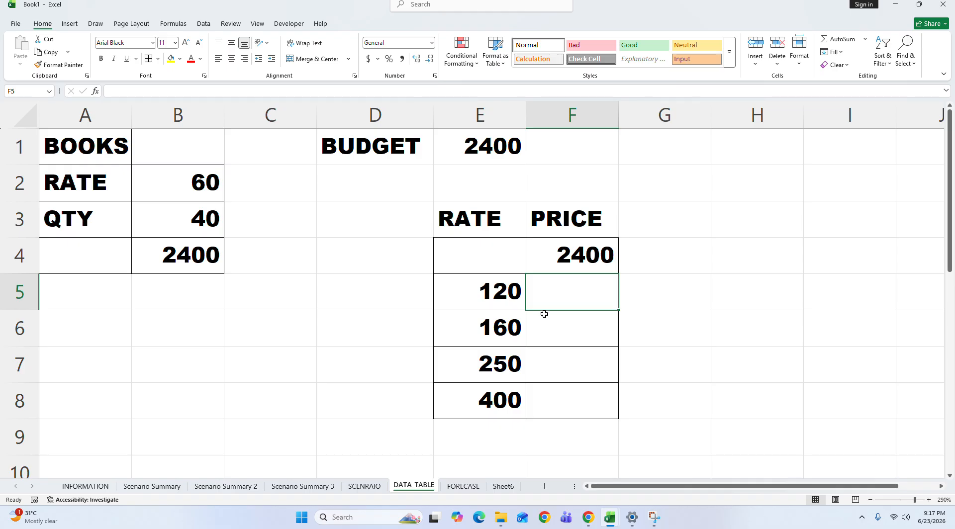
left_click_drag(77, 172, 195, 247)
left_click(208, 223)
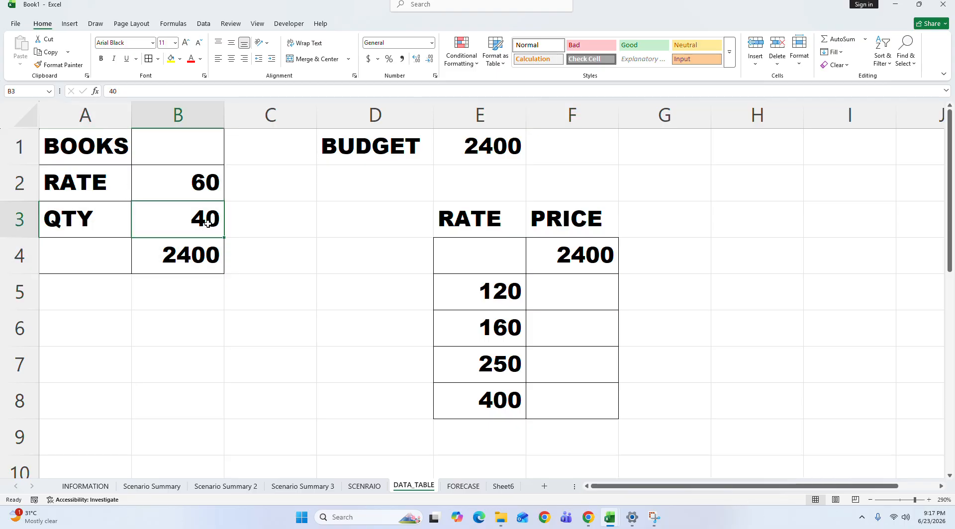
left_click(201, 255)
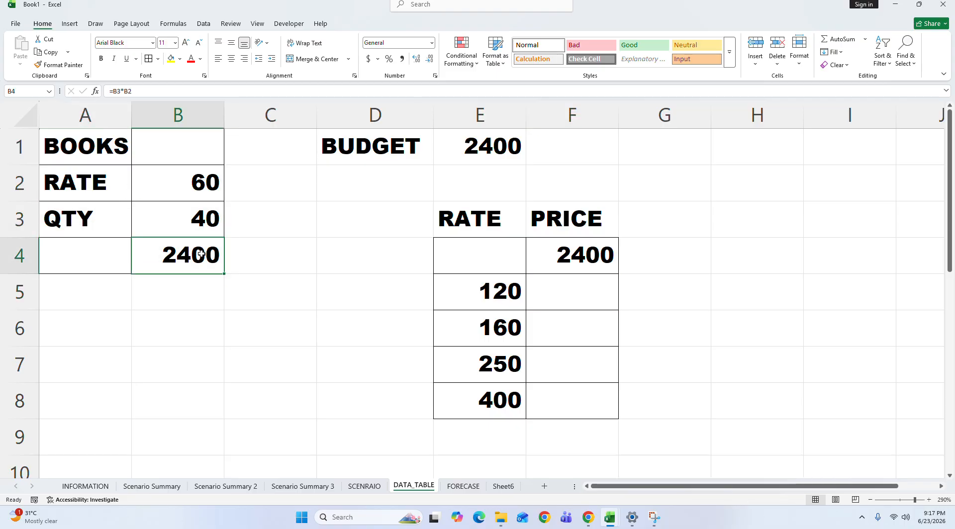
left_click(622, 382)
Step: Check the =B4 formula in price cell F4 and the rates listed in E5:E8
left_click_drag(470, 221, 490, 404)
mouse_move(592, 255)
left_mouse_down()
mouse_move(606, 348)
mouse_move(593, 261)
left_mouse_up()
type("=B4")
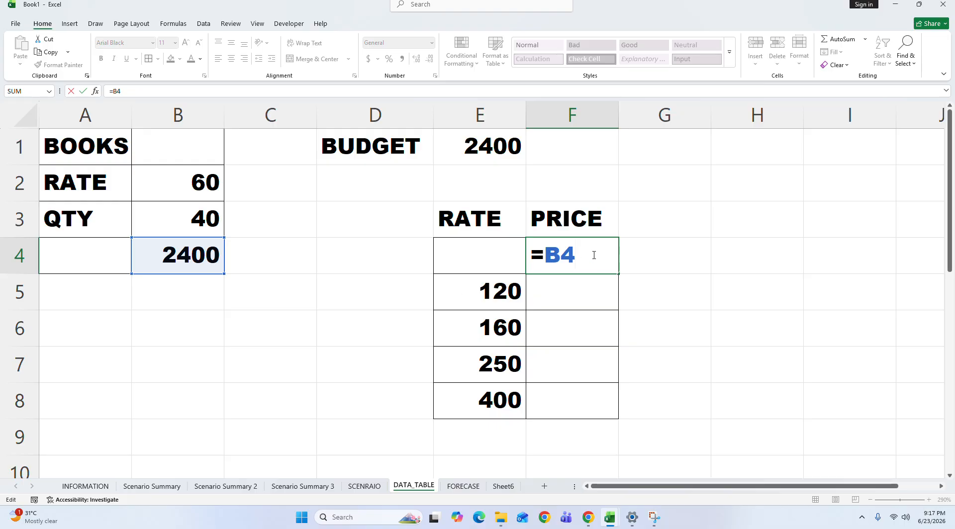
key("Return")
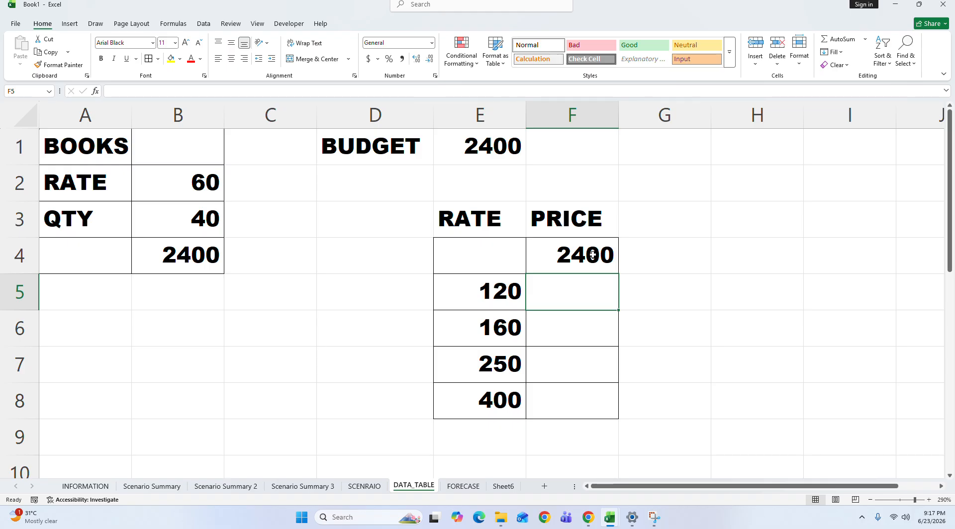
left_click(592, 254)
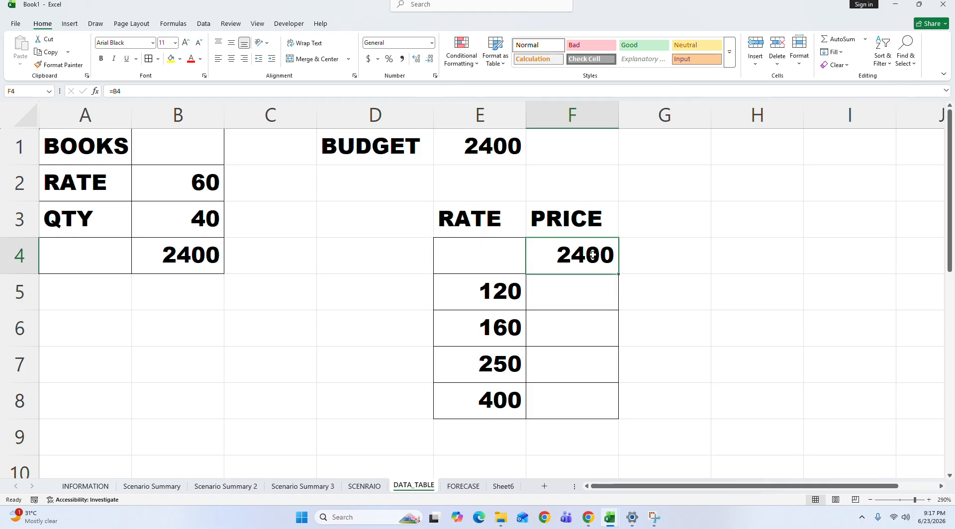
left_click(496, 295)
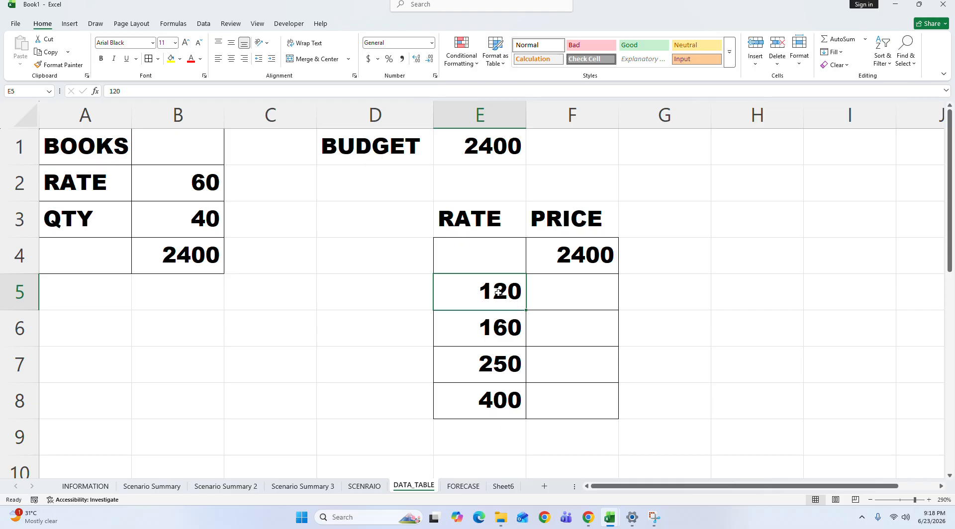
left_click(501, 331)
left_click(496, 355)
left_click(493, 401)
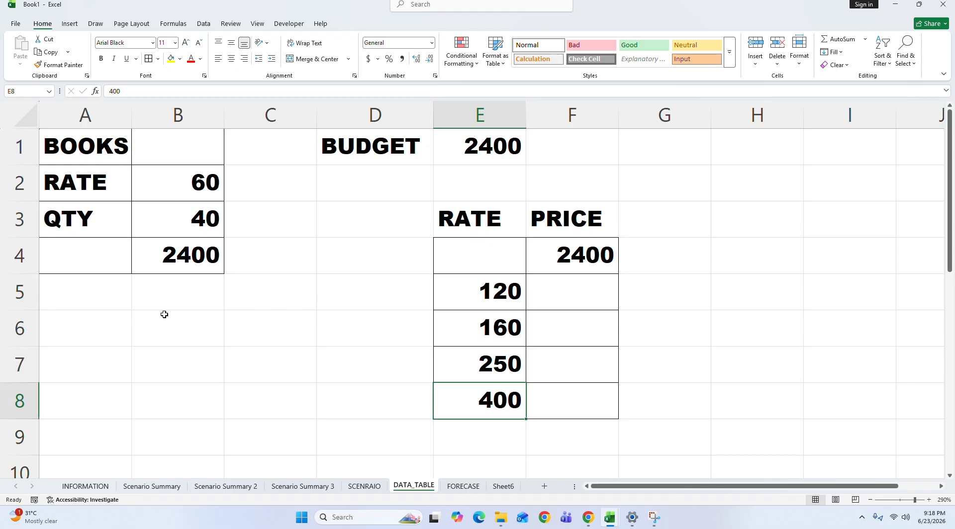
Step: Colour the text of the QTY row, A3:B3, red
left_click_drag(199, 218, 57, 217)
left_click(191, 58)
left_click(505, 325)
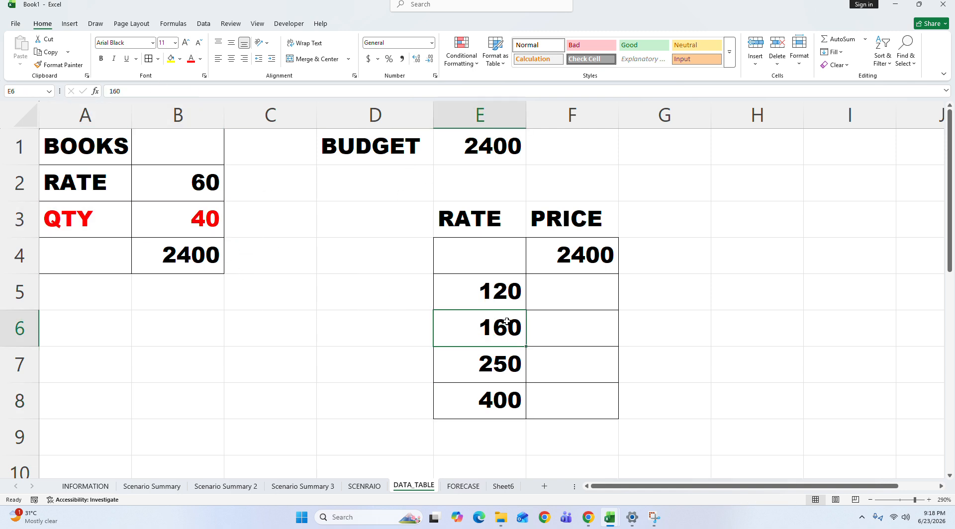
Step: Enter =B4 in price cell F4 to link it to the books' total
left_click(487, 257)
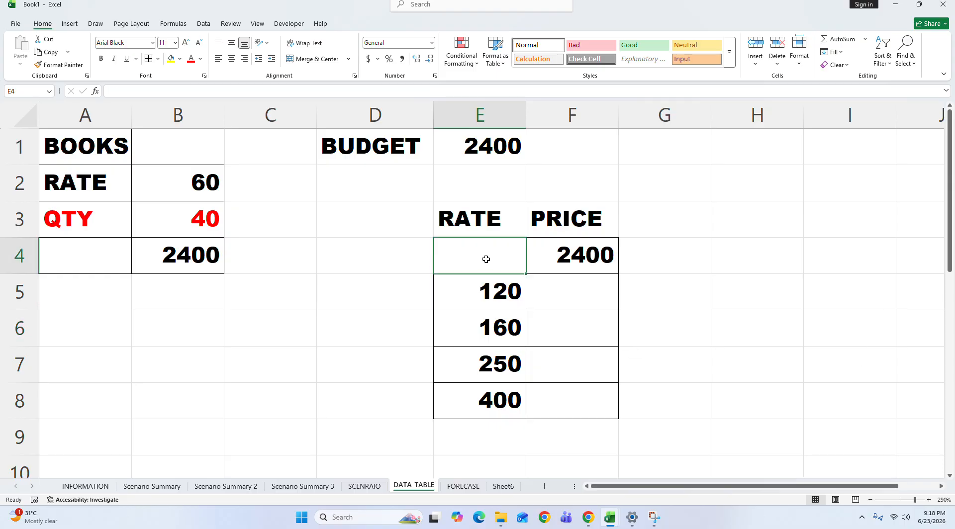
left_click(537, 267)
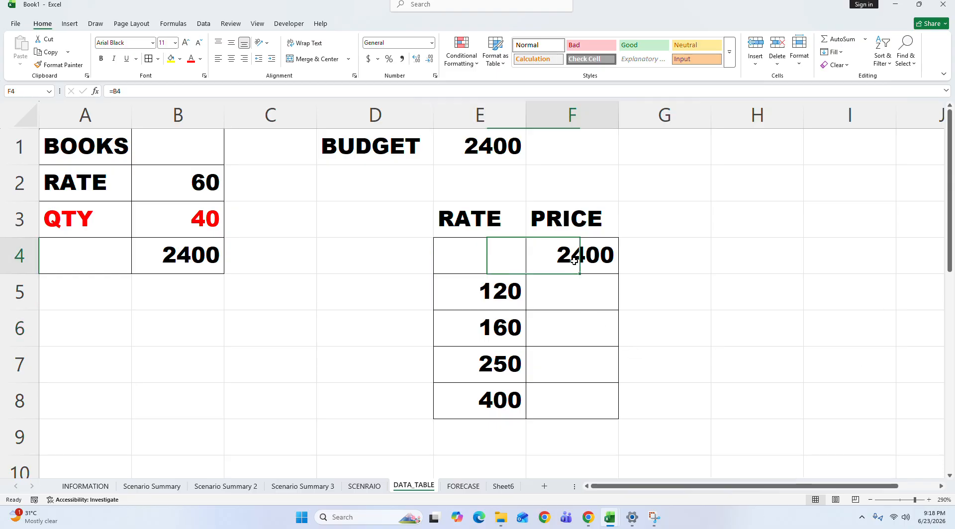
type("=B4")
key("Return")
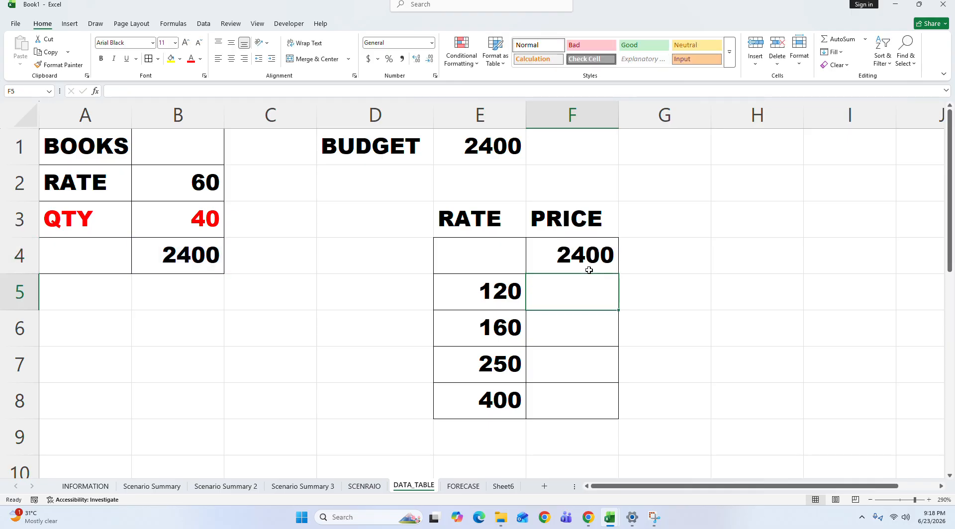
Step: Fill E4:F8 as a one-variable What-If data table with quantity cell B3 as the column input cell
left_click_drag(492, 253, 585, 416)
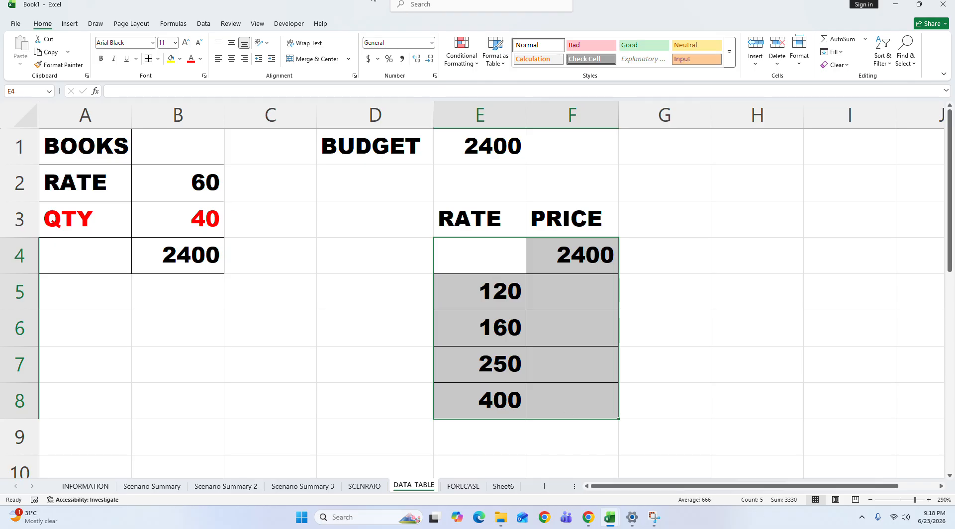
left_click(203, 25)
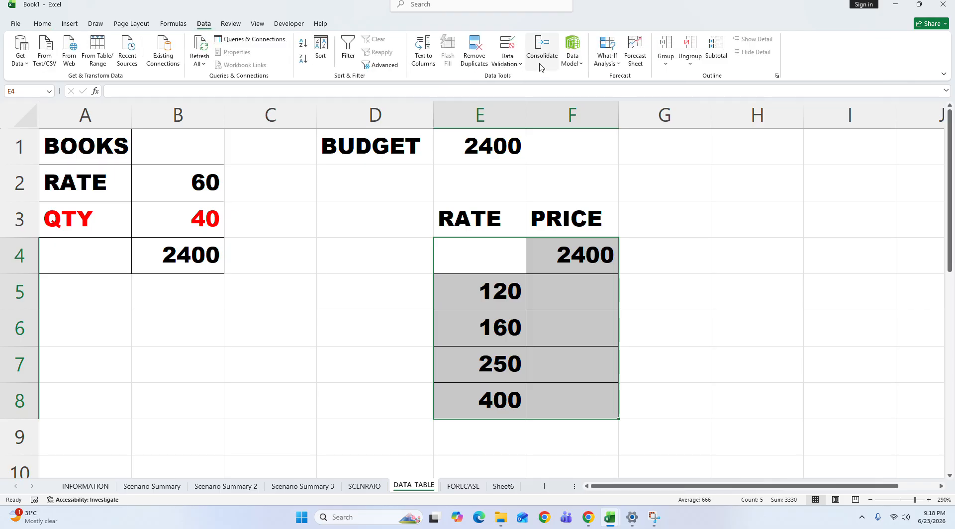
left_click(608, 57)
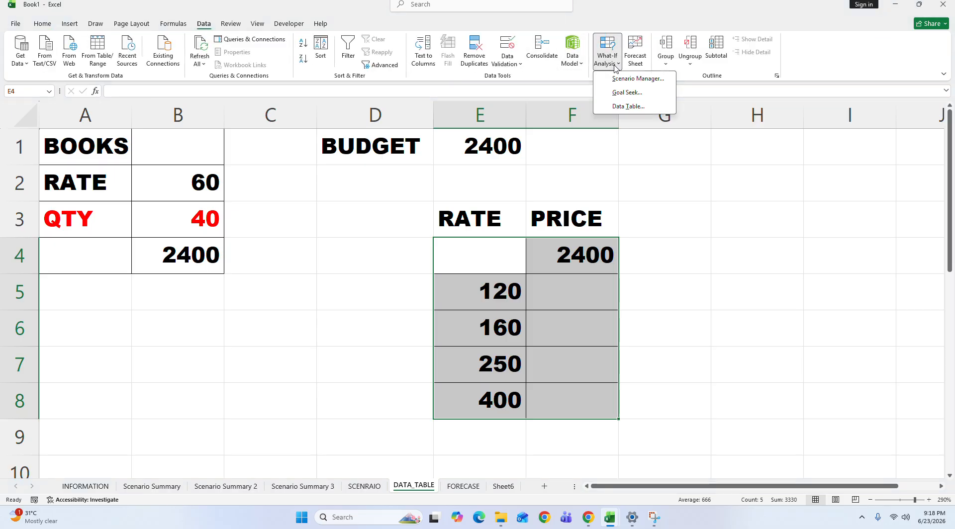
left_click(627, 106)
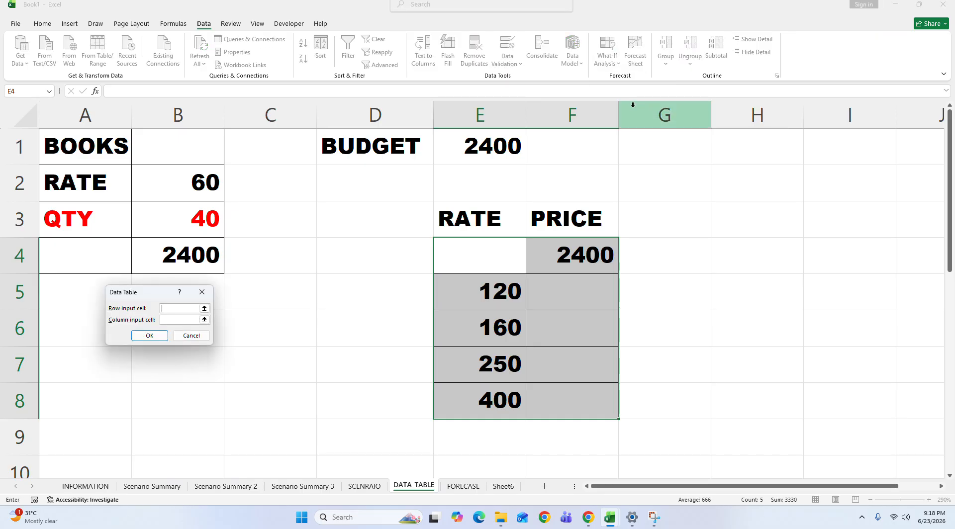
left_click(170, 320)
left_click(179, 223)
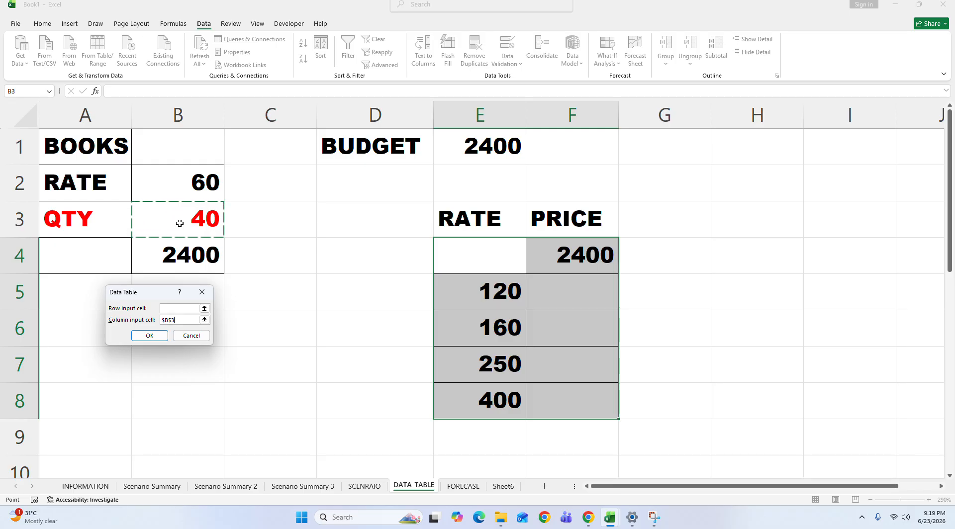
left_click(150, 336)
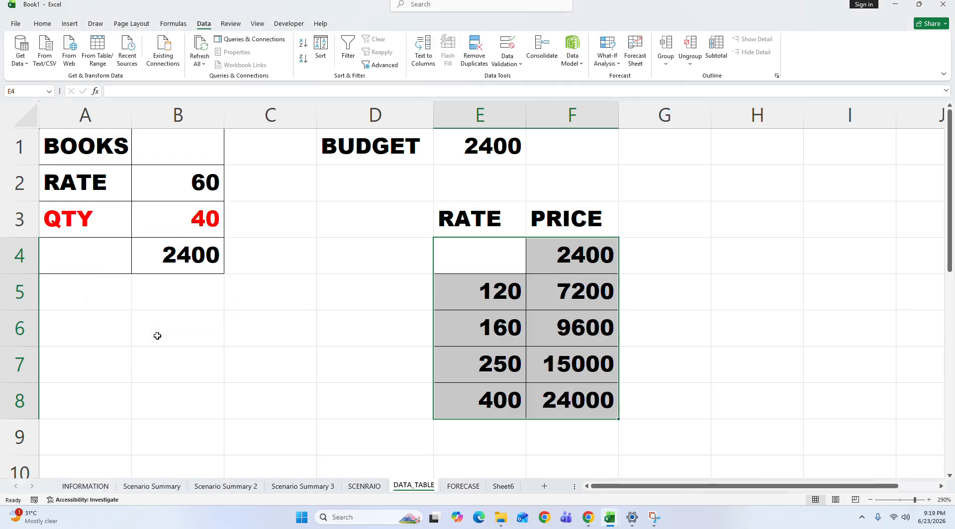
Step: Review the calculated prices in the data table against the E5:E8 values, quantity cell B3, the formula in B4 and the budget
left_click(715, 272)
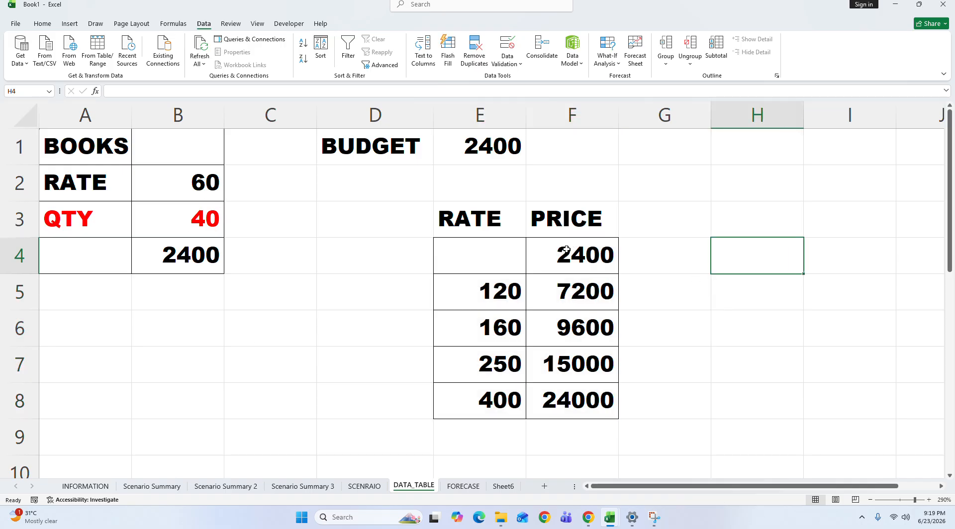
left_click(490, 299)
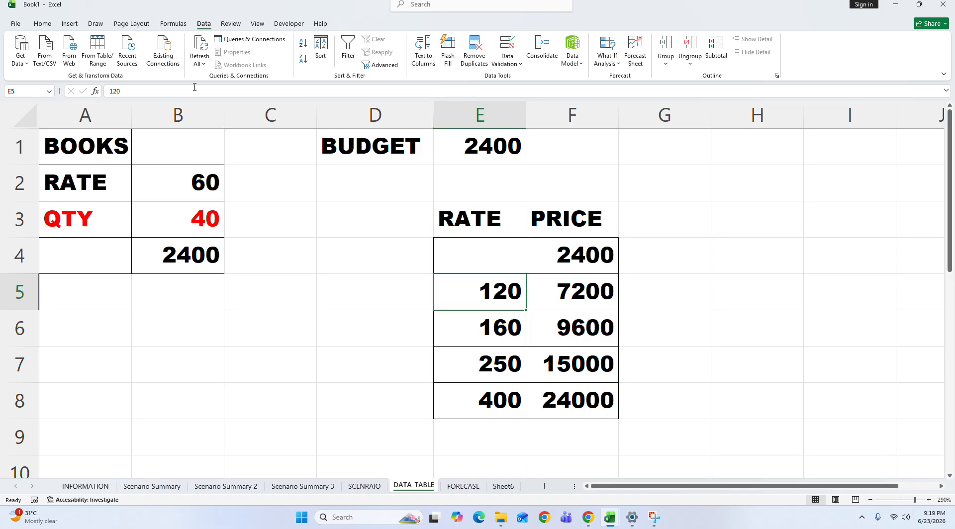
left_click(177, 216)
left_click(581, 293)
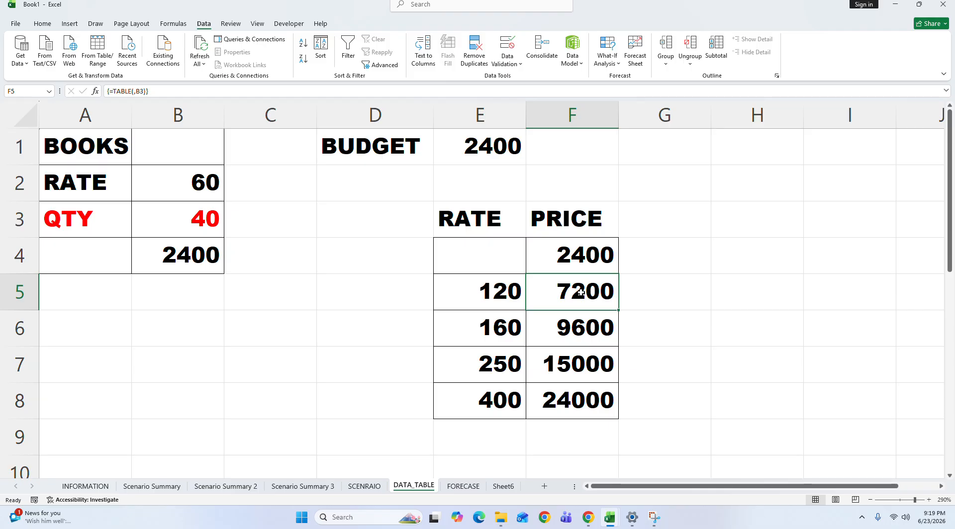
left_click(517, 403)
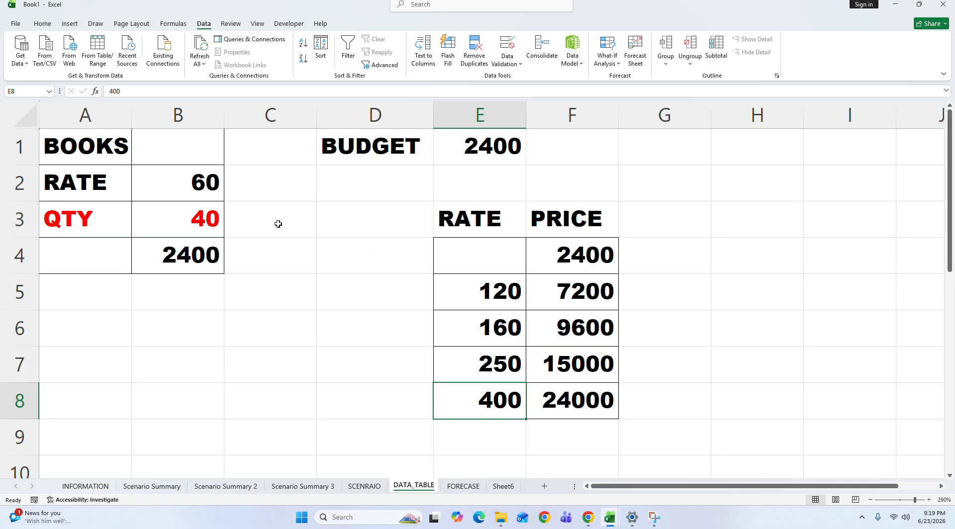
left_click(183, 209)
left_click(593, 398)
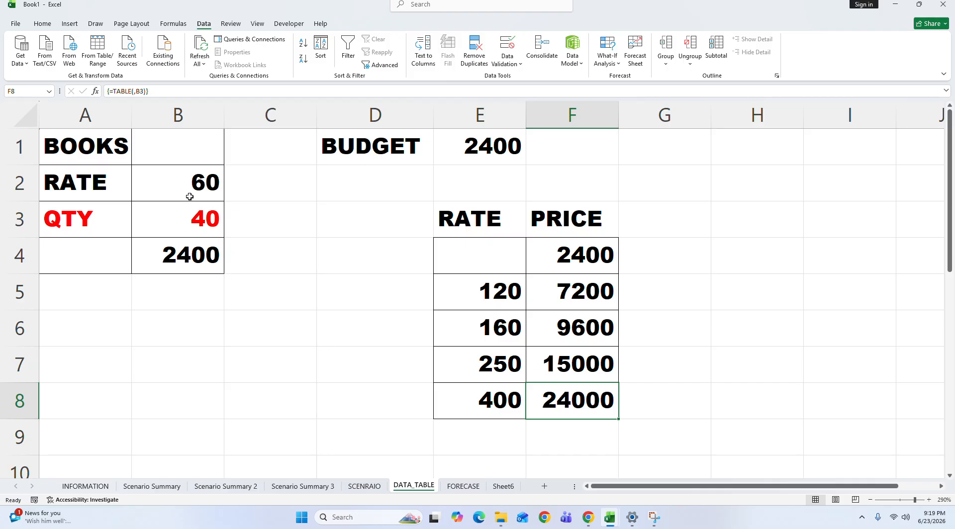
double_click(206, 248)
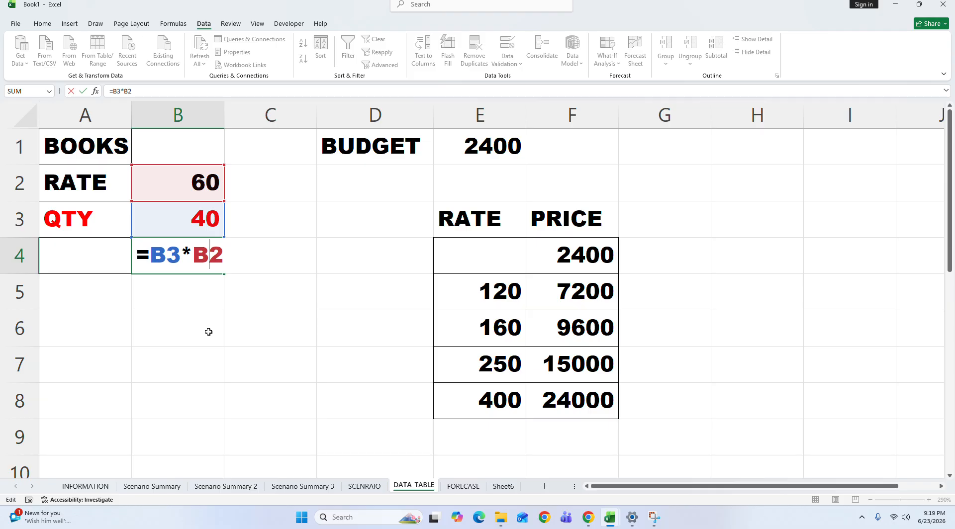
key("Return")
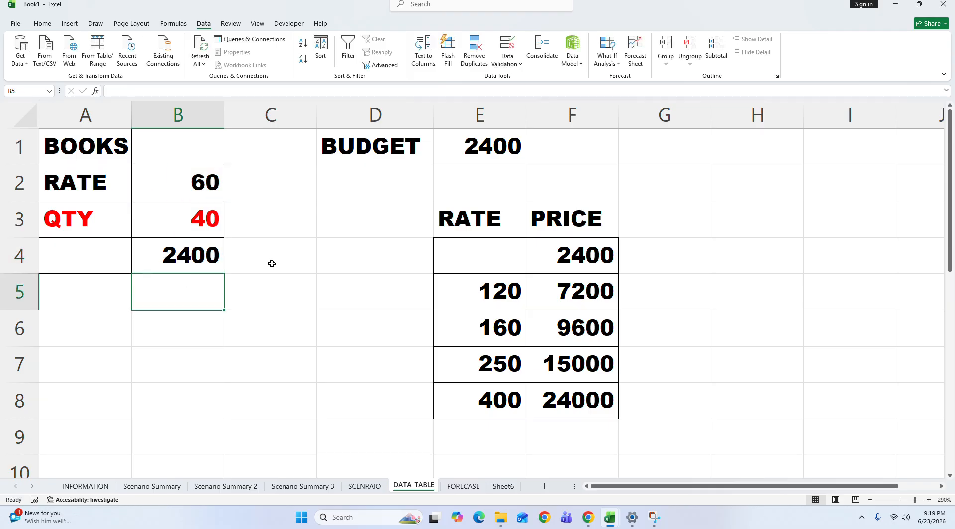
left_click(481, 149)
left_click(205, 259)
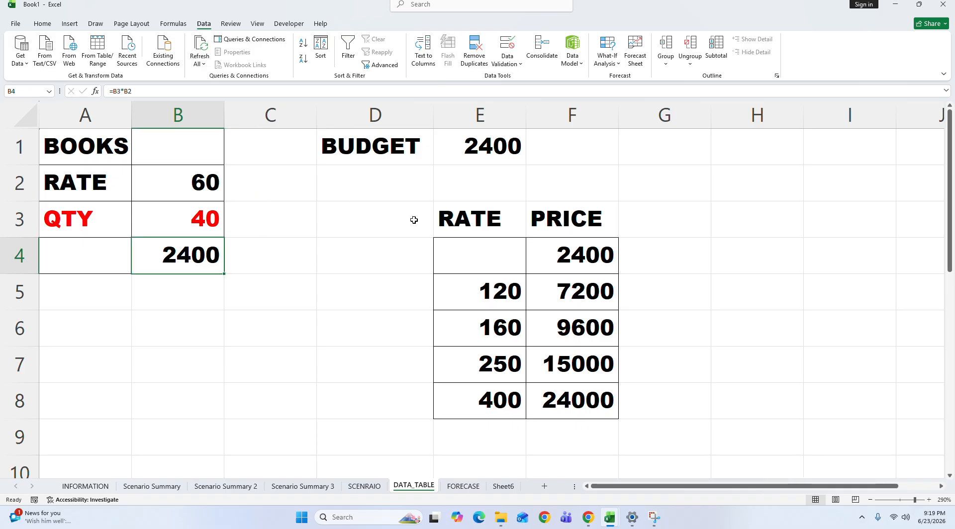
left_click(608, 65)
left_click(636, 52)
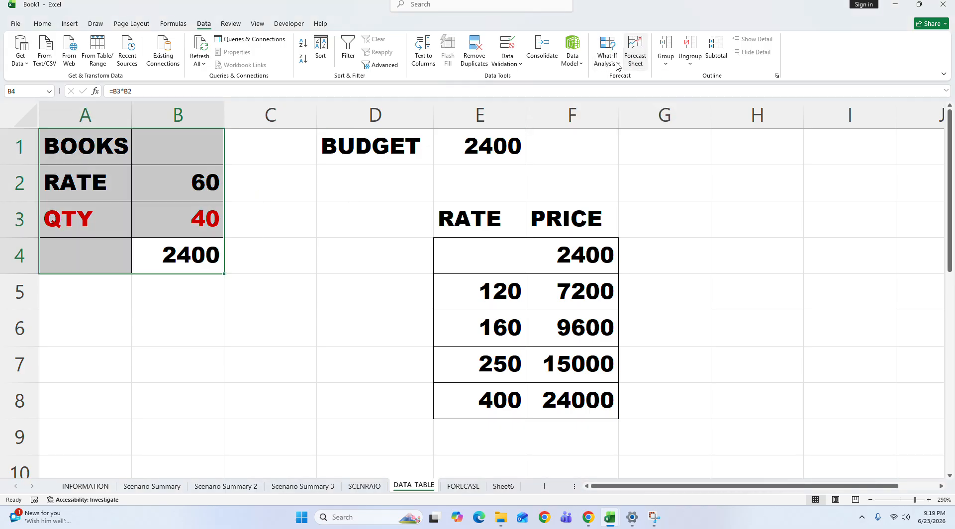
left_click(333, 196)
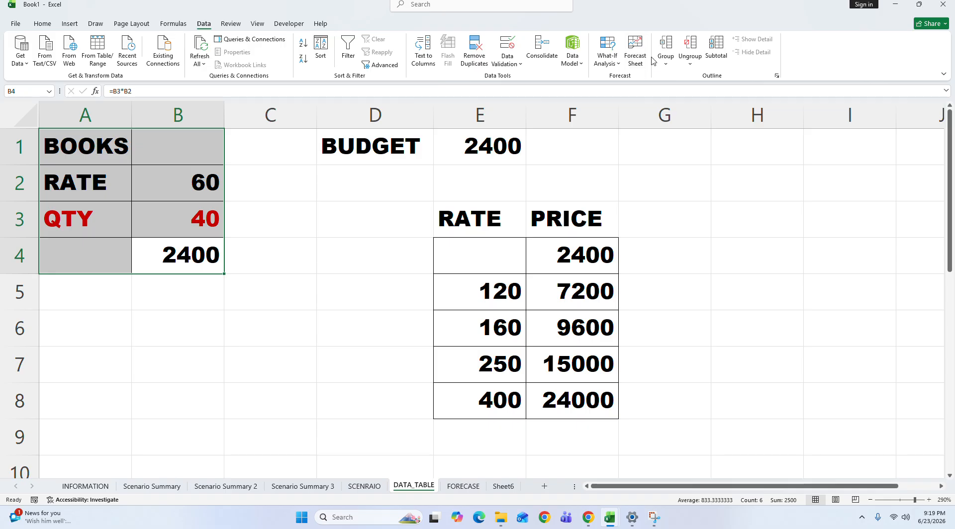
left_click(608, 52)
left_click(627, 92)
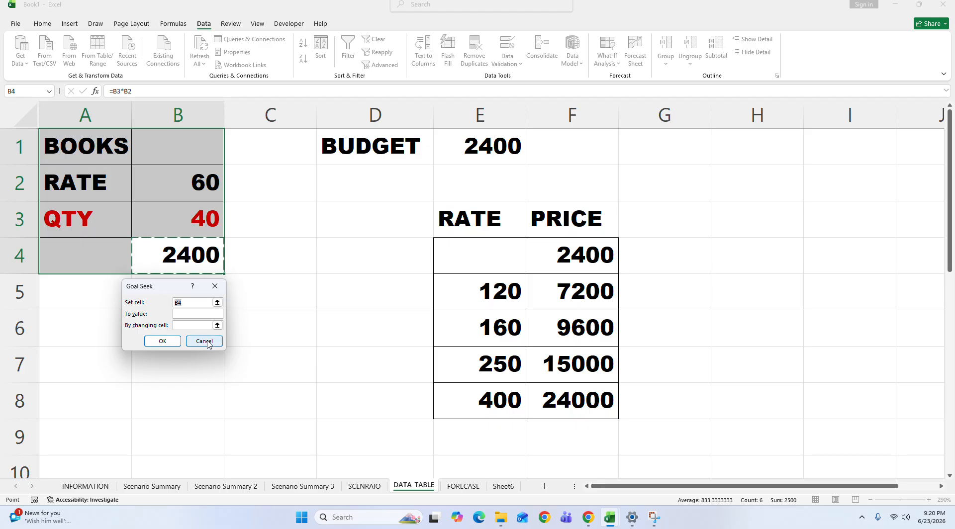
left_click(204, 342)
left_click(425, 231)
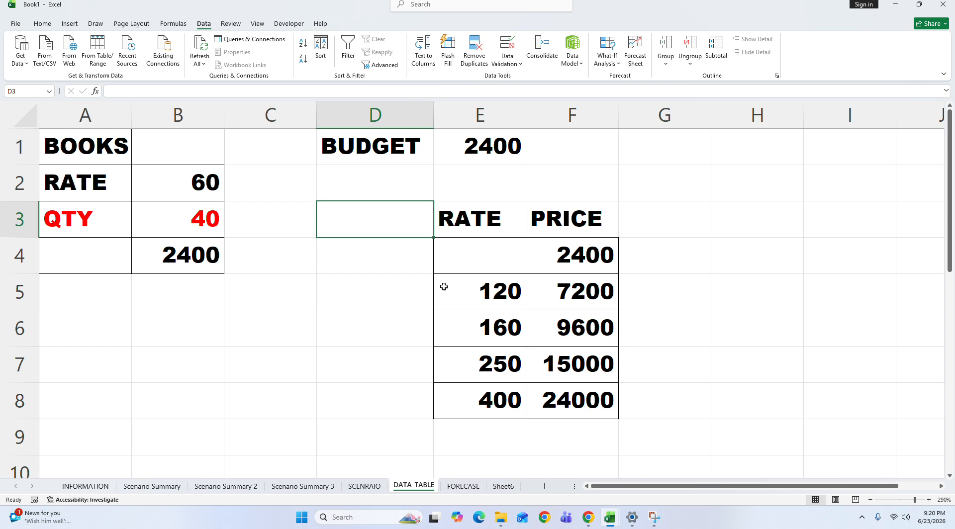
left_click(516, 220)
left_click(554, 231)
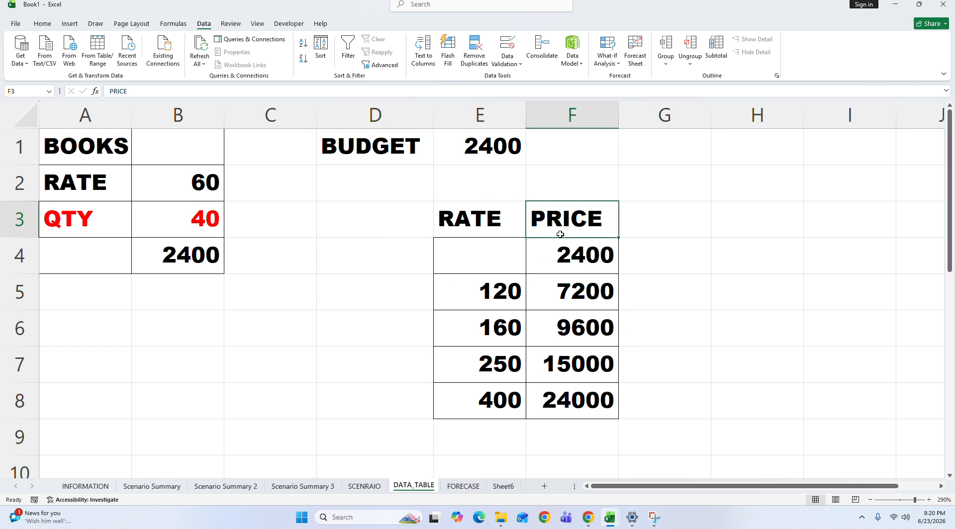
Step: Review the rates in E5:E8, quantity cell B3 and the link formula in price cell F4
left_click_drag(476, 288, 473, 401)
left_click(546, 272)
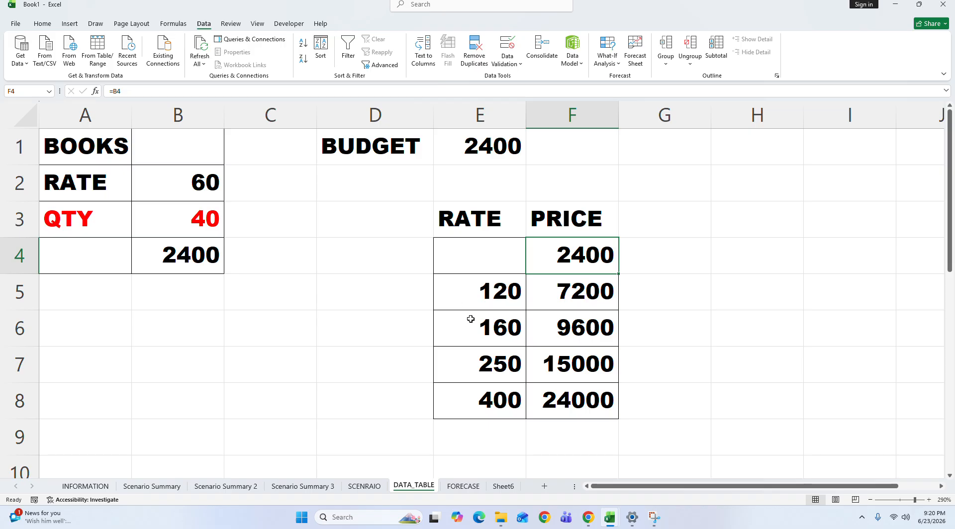
left_click(482, 304)
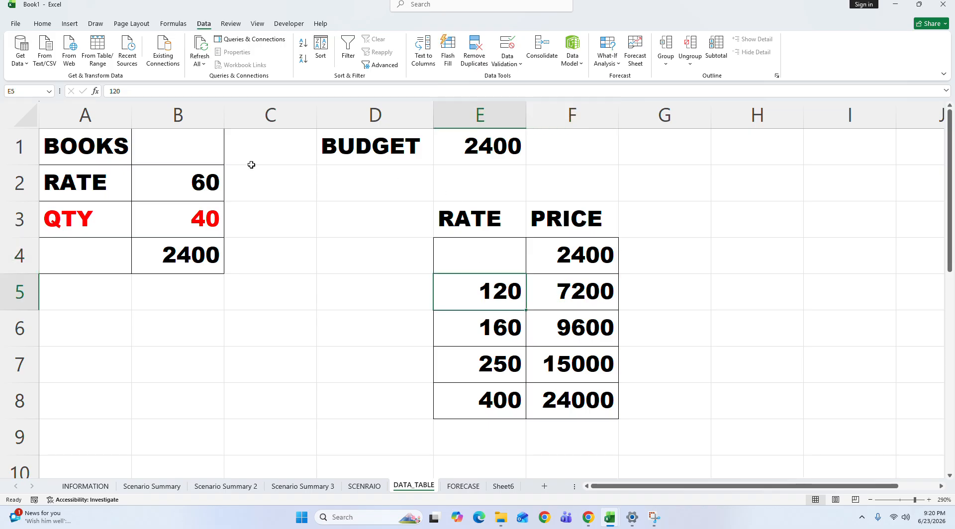
left_click(201, 202)
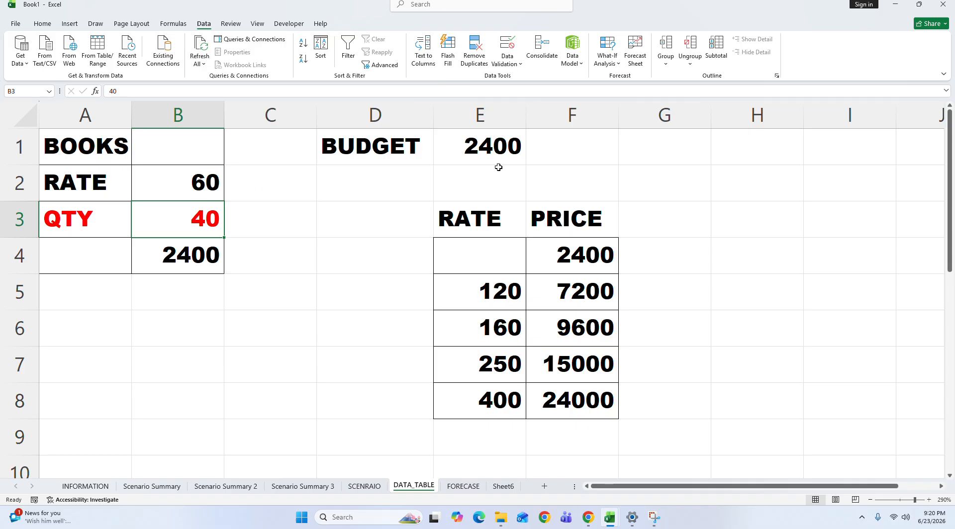
double_click(552, 253)
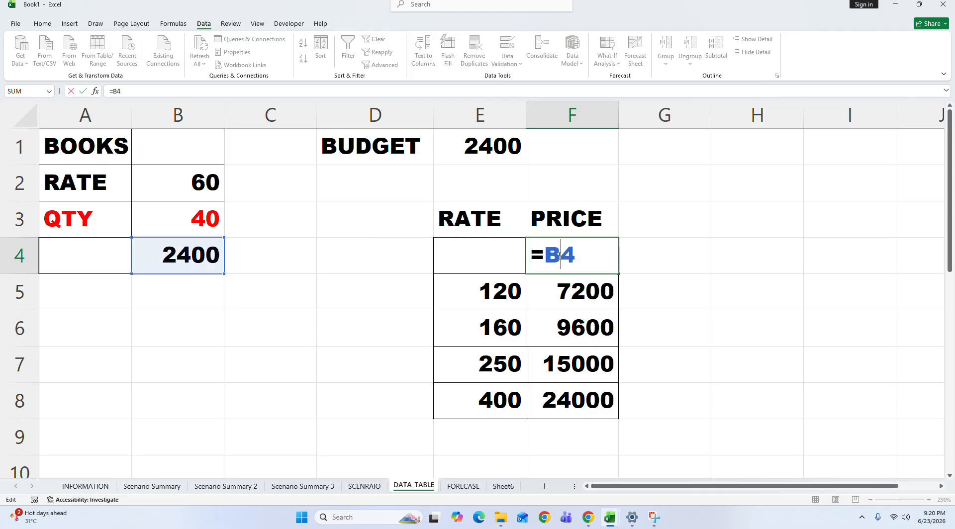
key("Return")
left_click_drag(487, 249, 593, 393)
left_click(608, 58)
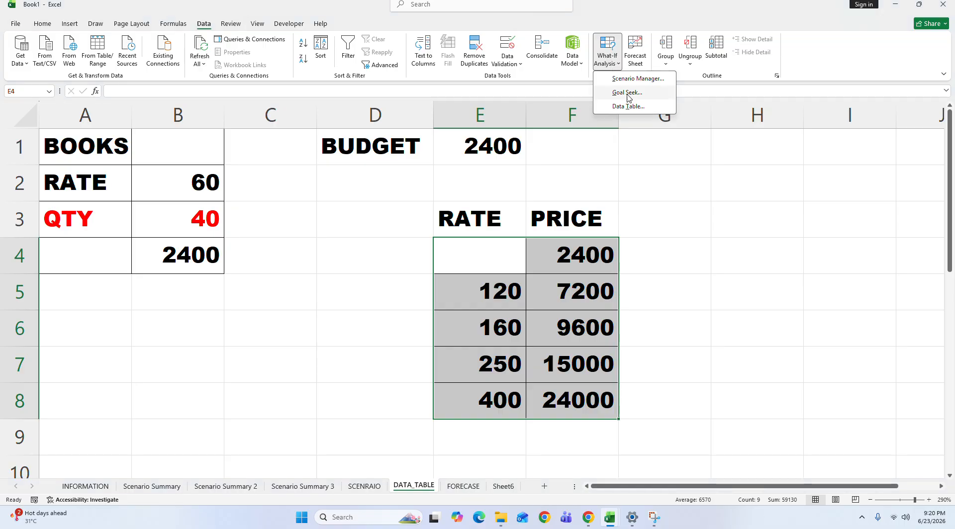
left_click(636, 111)
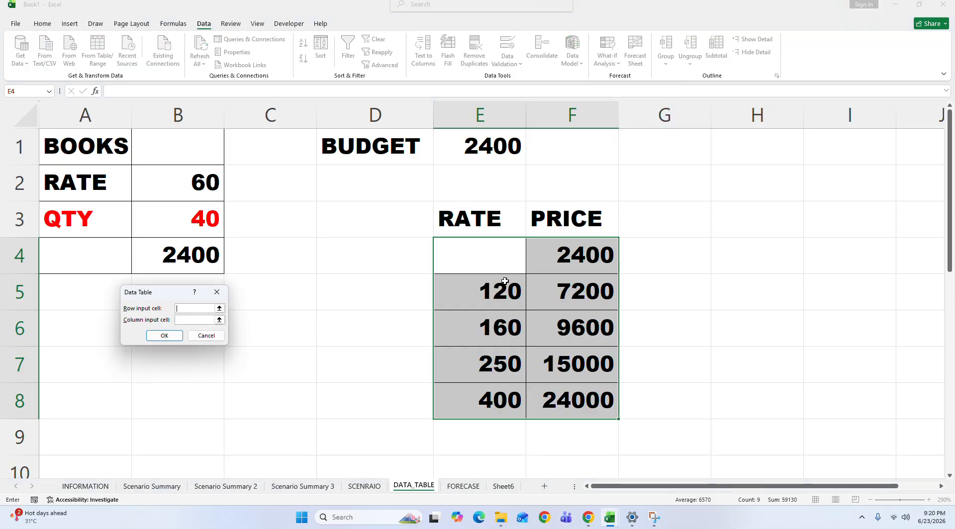
left_click(191, 320)
left_click(218, 289)
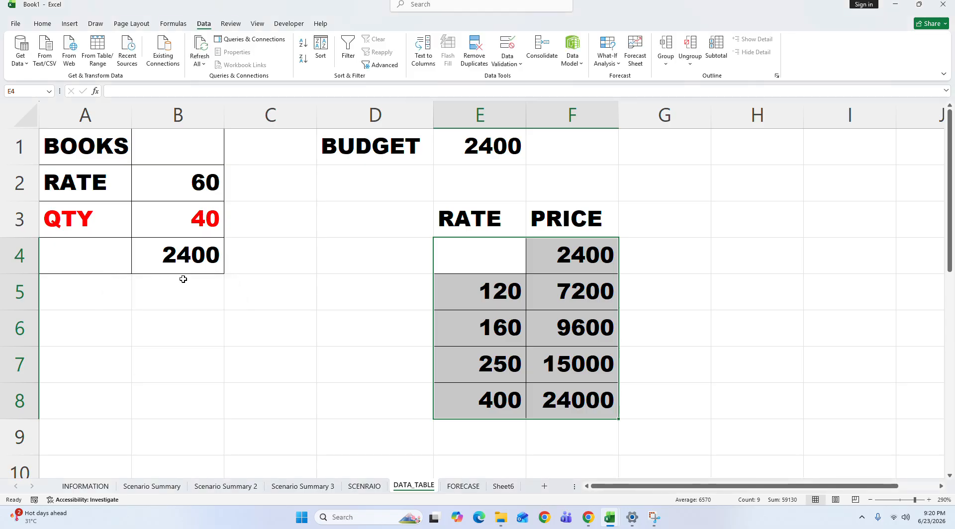
Step: Examine the price results in F4:F8 against rate cell E5 and quantity cell B3, and inspect the table formula in F5
left_click_drag(604, 247, 592, 411)
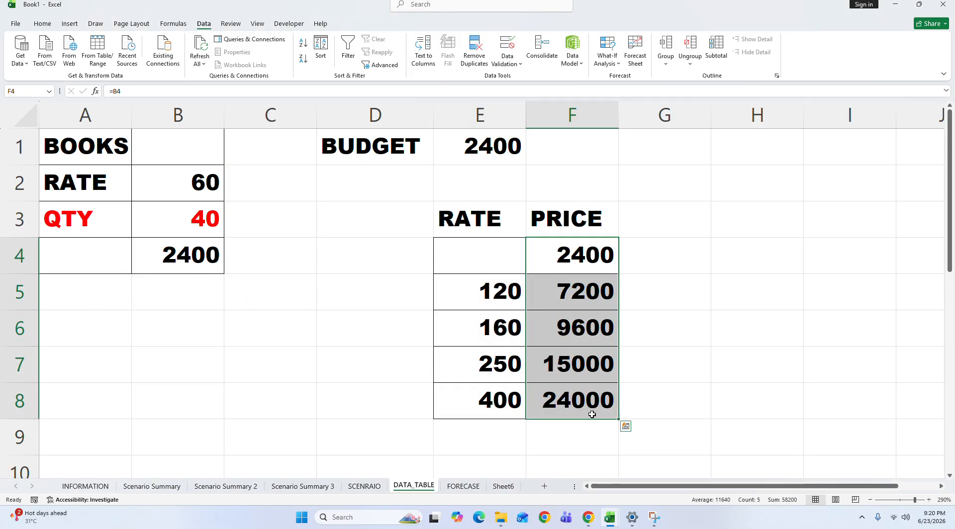
left_click(494, 299)
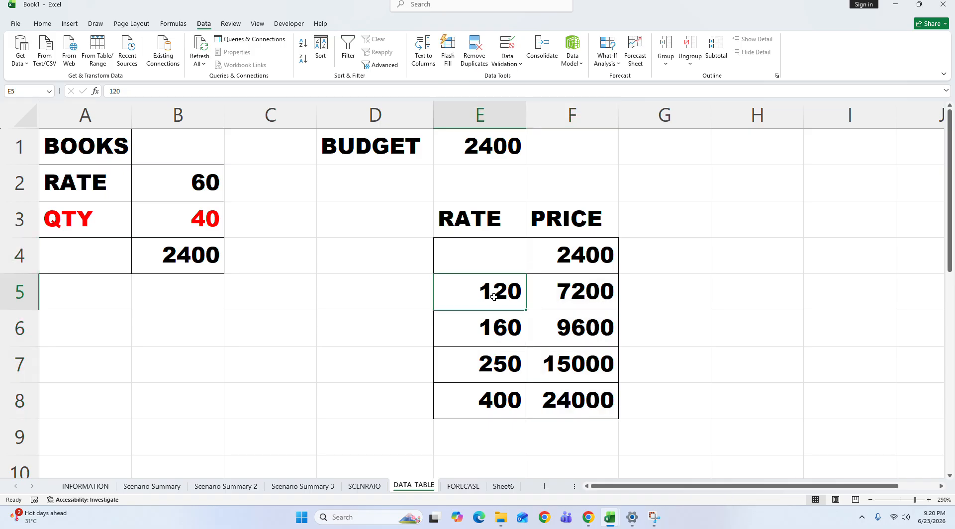
left_click(181, 209)
left_click(591, 293)
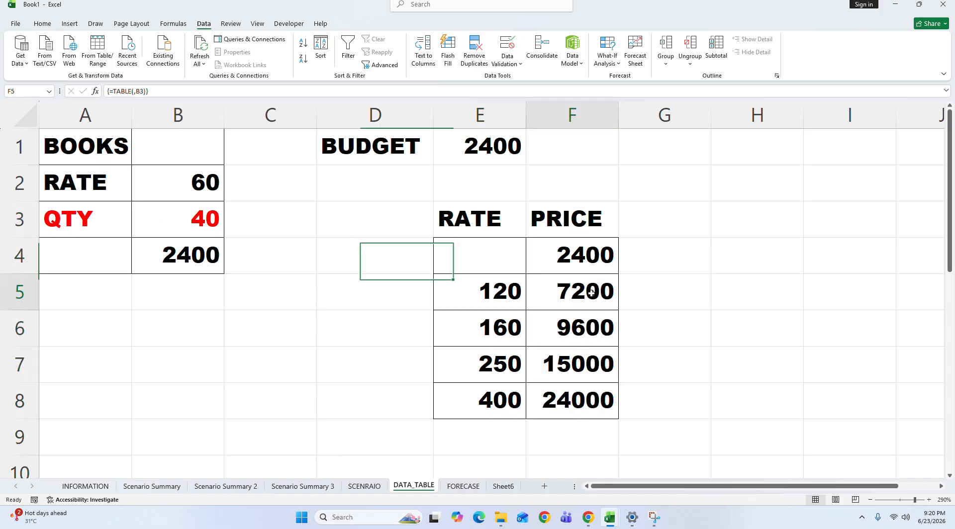
left_click(578, 252)
left_click(582, 294)
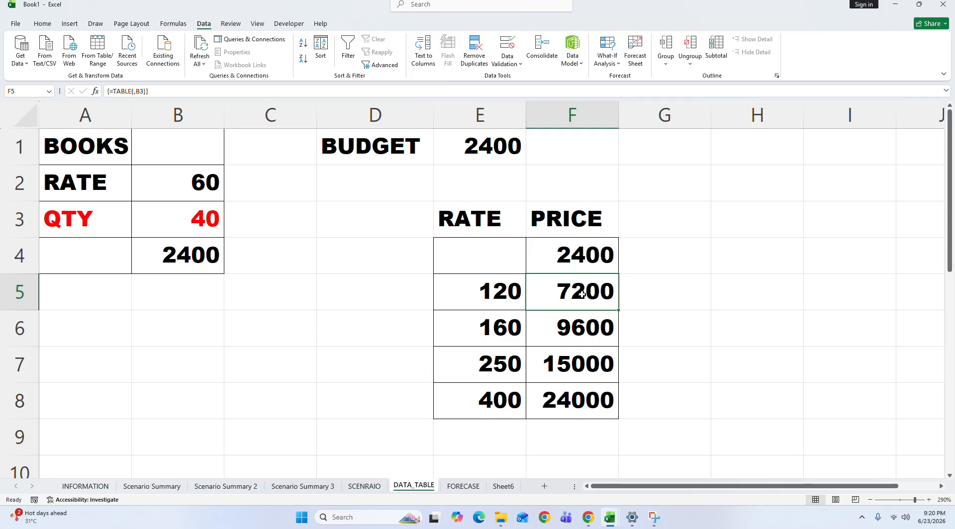
Step: Recheck the link formula in F4 and bring up the What-If Analysis options
left_click(600, 269)
type("=B4")
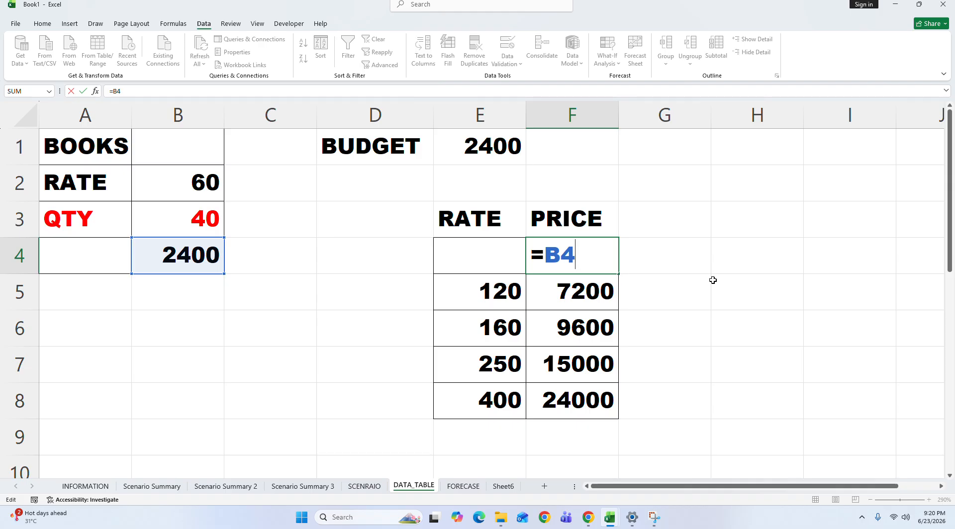
key("Return")
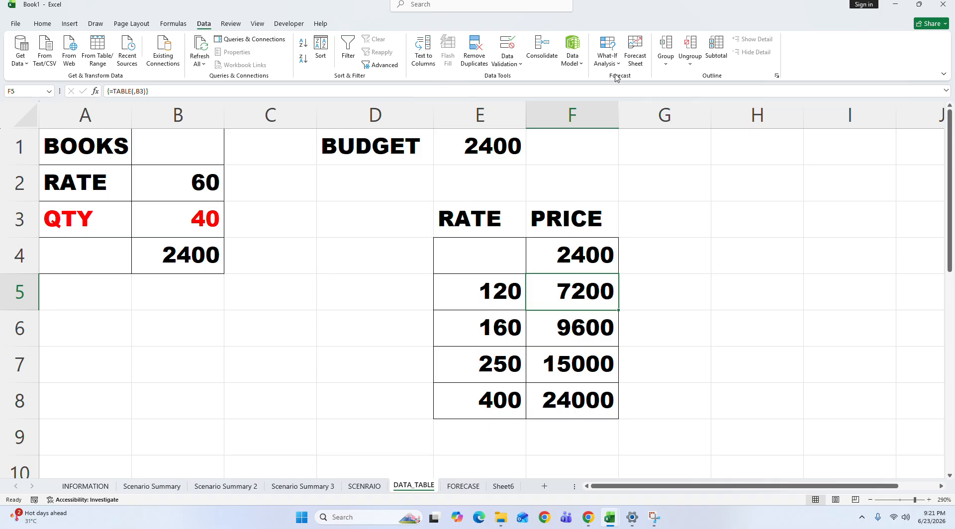
left_click(612, 60)
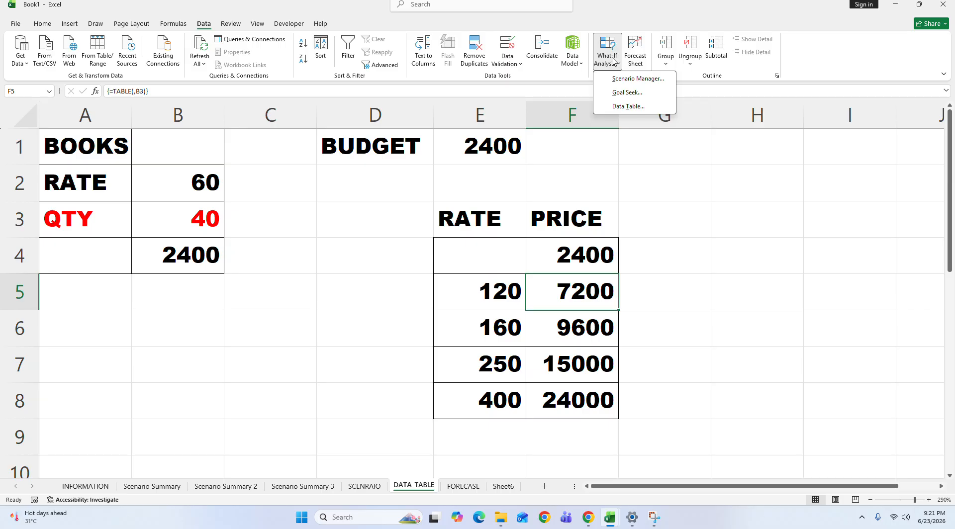
Step: Go to the FORECASE sheet and correct its name to FORECAST
left_click(650, 234)
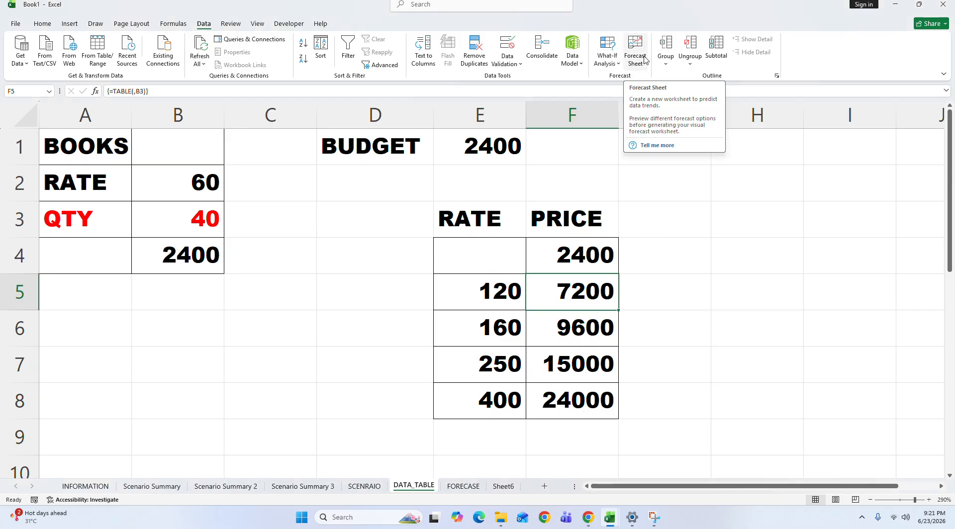
left_click(465, 488)
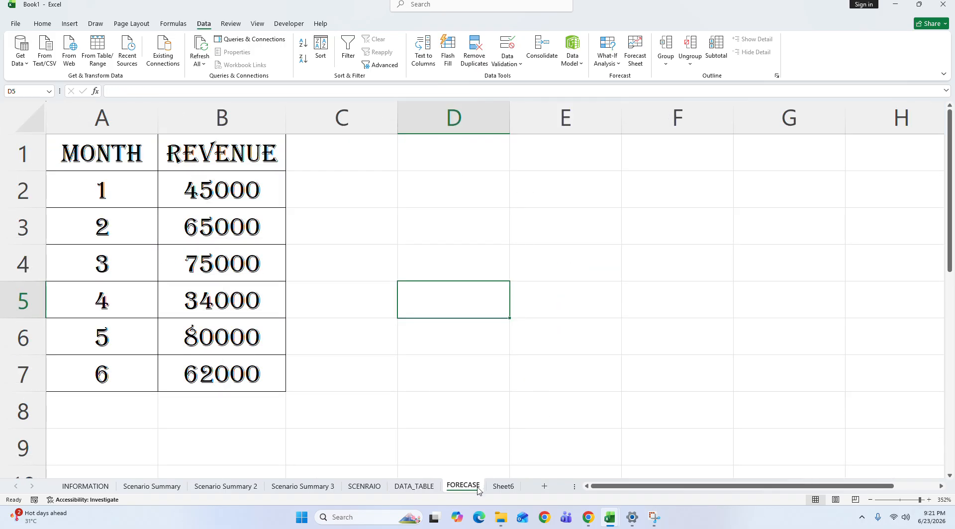
key("BackSpace")
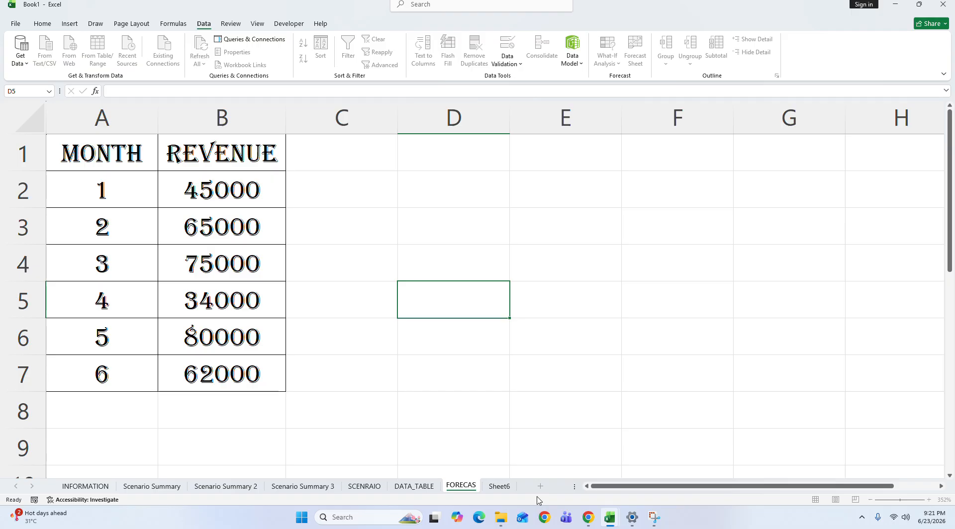
type("T")
key("Return")
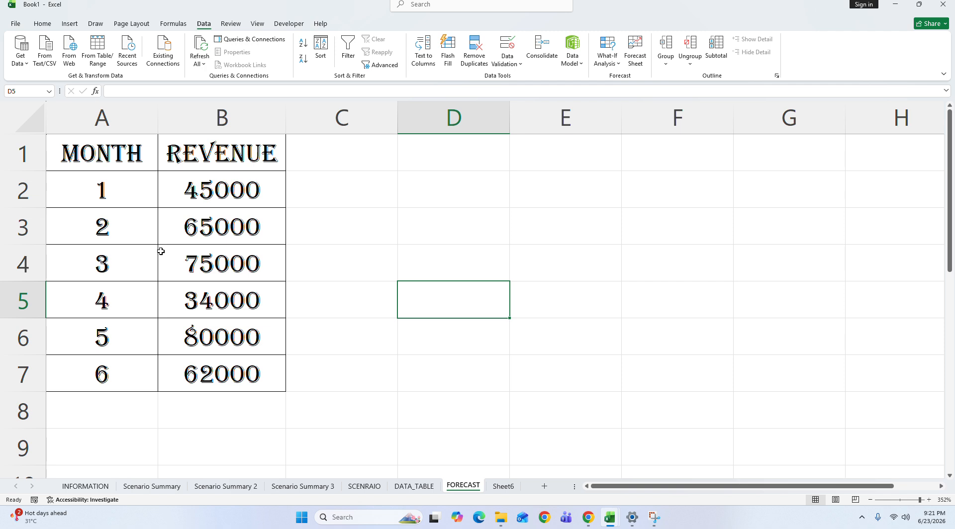
Step: Review each month's revenue row in A2:B7 and check individual revenue values down column B
left_click_drag(85, 192, 258, 197)
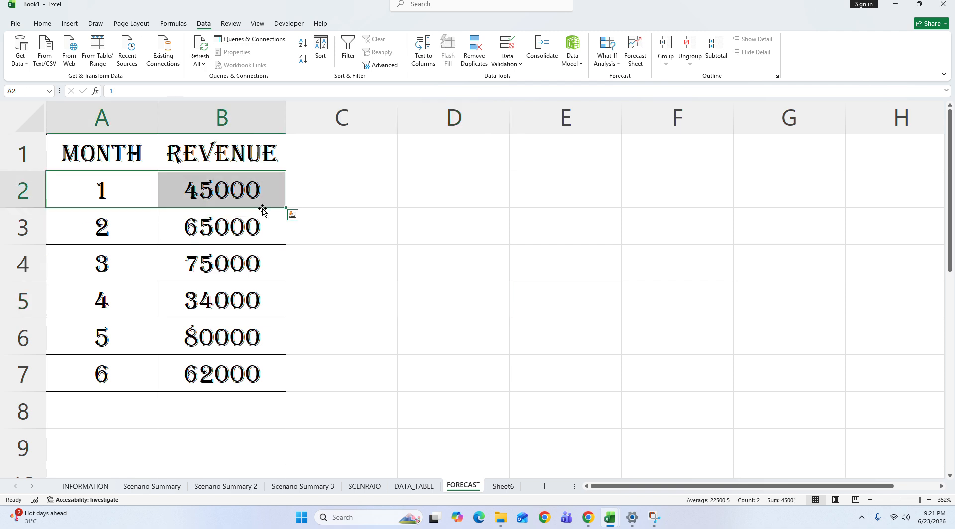
left_click_drag(85, 219, 262, 225)
left_click_drag(100, 263, 257, 275)
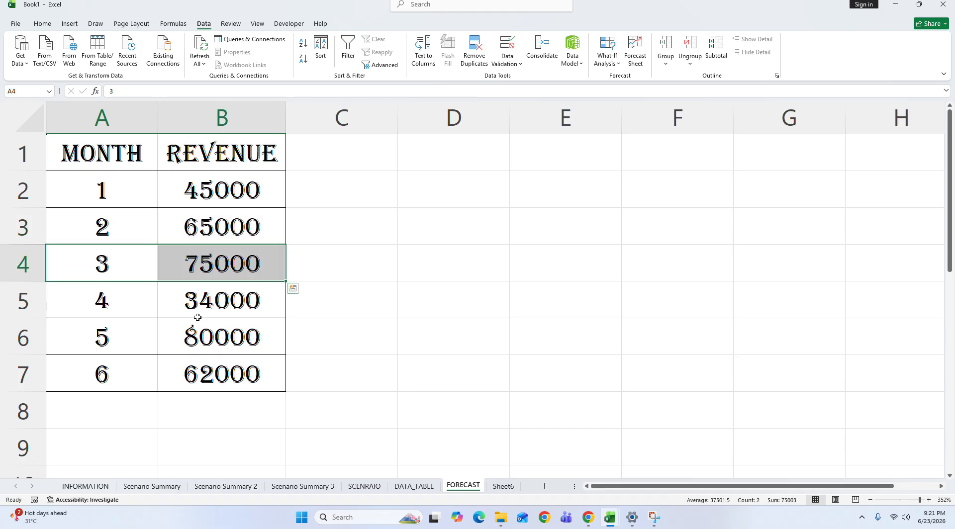
left_click_drag(99, 301, 249, 310)
left_click_drag(132, 345, 249, 340)
left_click_drag(134, 378, 257, 124)
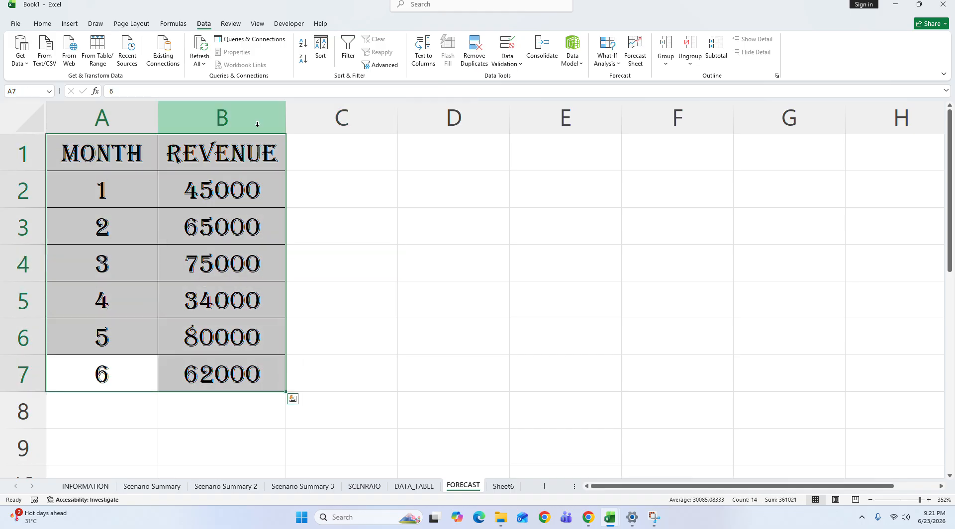
left_click(212, 183)
left_click(217, 237)
left_click(228, 309)
left_click(234, 377)
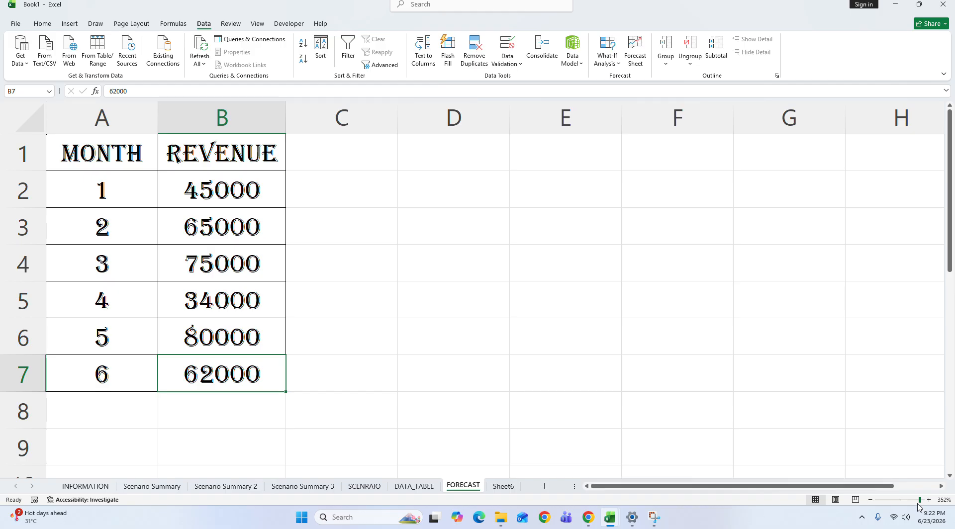
left_click_drag(921, 500, 917, 501)
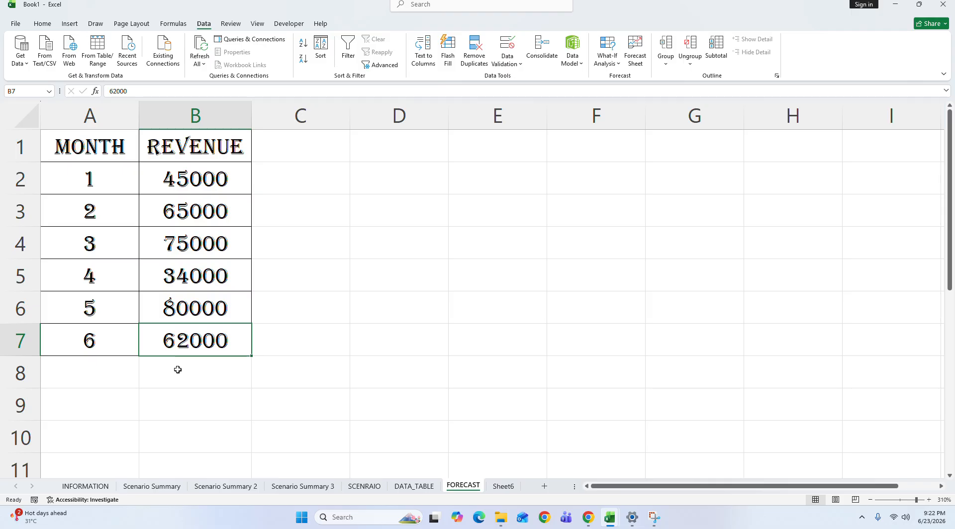
Step: Go through the data from the MONTH header in A1, pairing each month in column A with its revenue
left_click(93, 137)
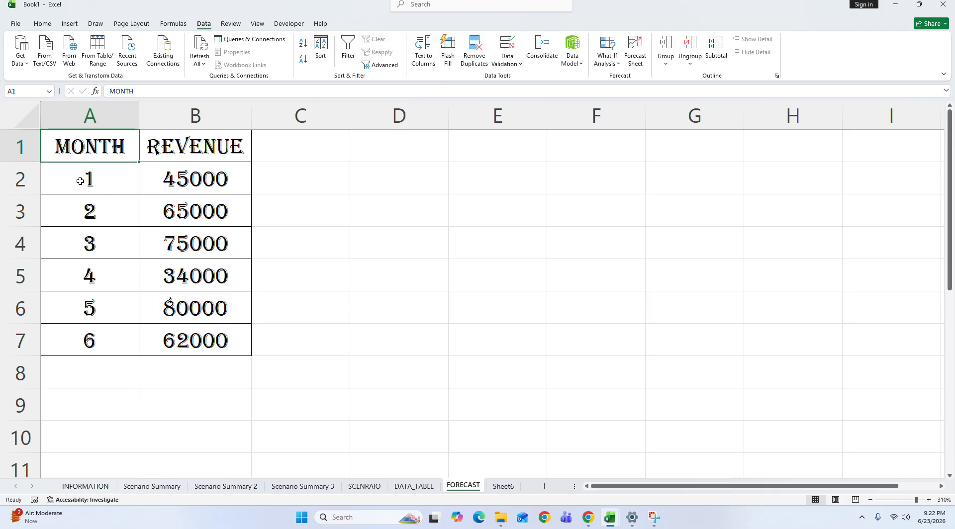
left_click(96, 185)
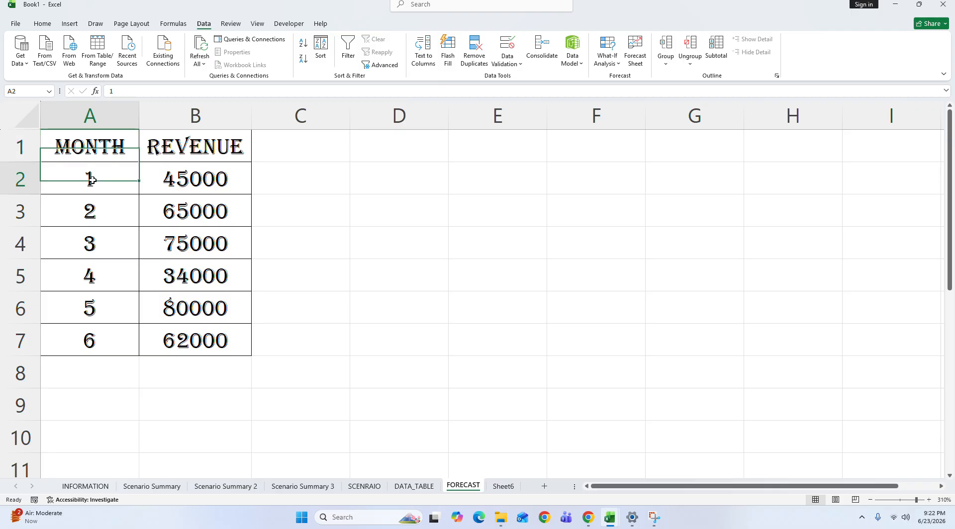
left_click_drag(99, 179, 194, 185)
left_click_drag(102, 211, 194, 214)
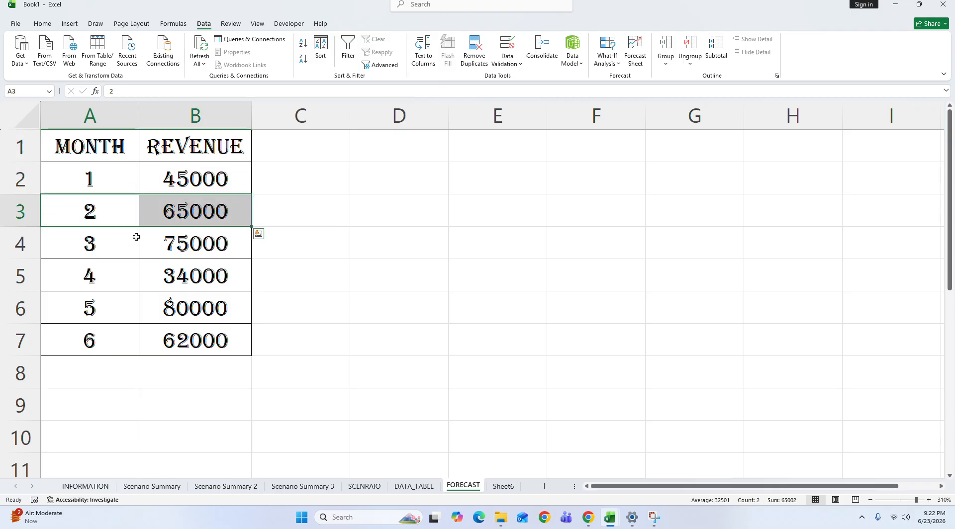
left_click_drag(136, 239, 203, 247)
left_click_drag(107, 279, 194, 279)
left_click_drag(117, 314, 194, 311)
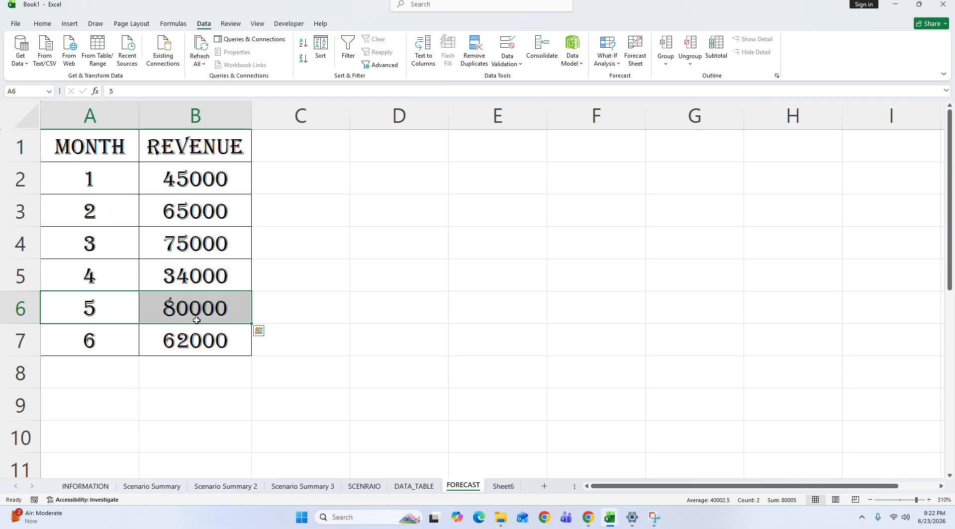
left_click_drag(107, 344, 211, 163)
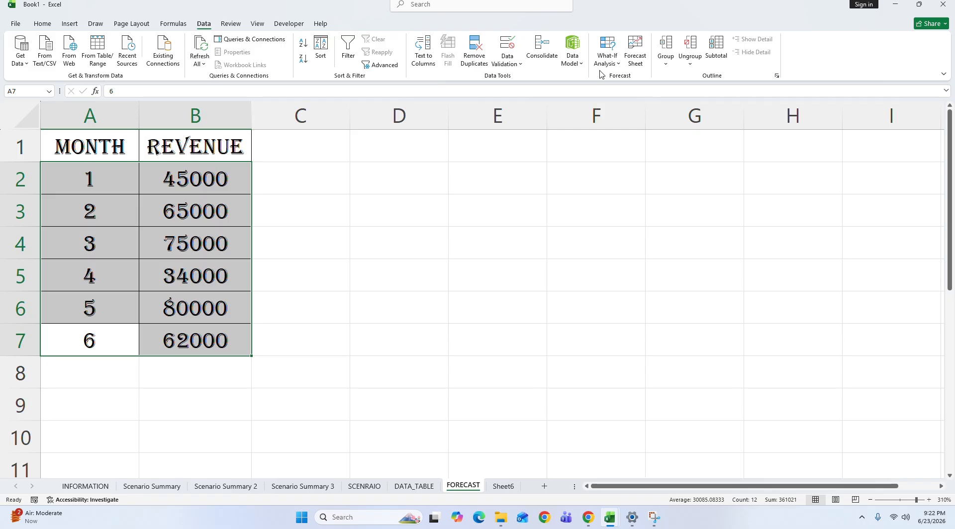
Step: Create a line-chart forecast sheet from the month and revenue data in A1:B7, with the forecast ending at month 8
left_click(889, 374)
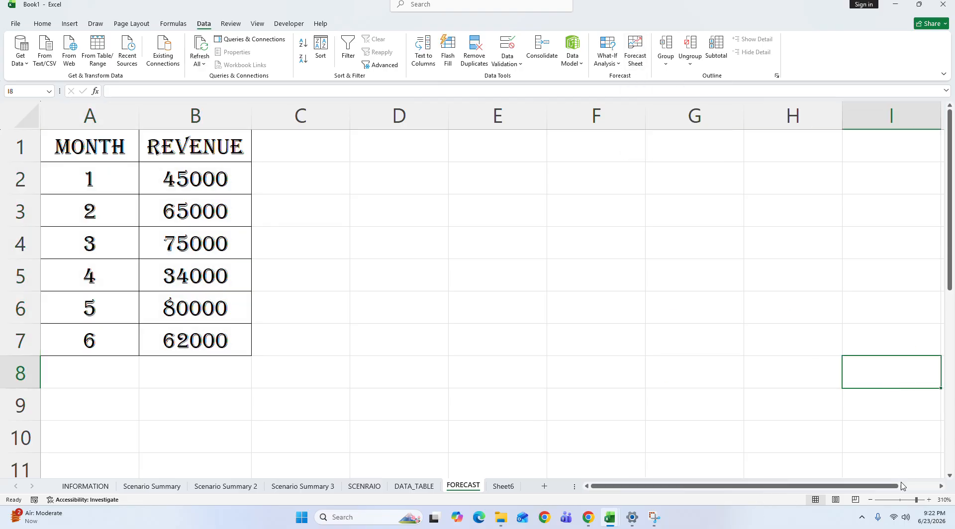
left_click(911, 503)
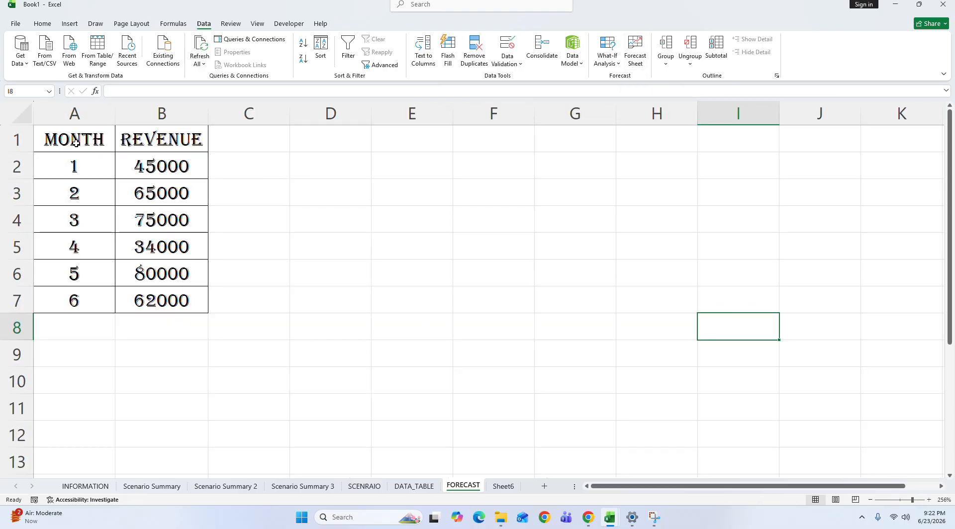
left_click_drag(77, 143, 161, 303)
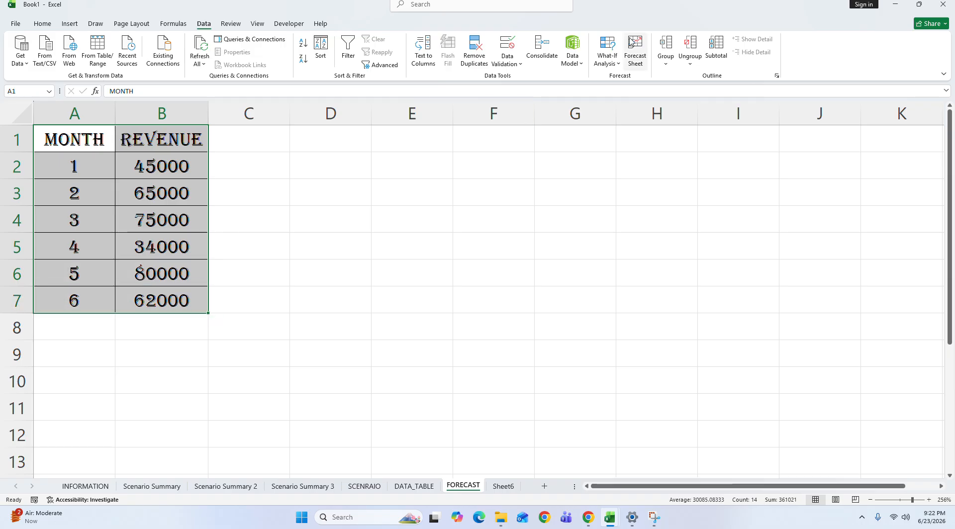
left_click(634, 58)
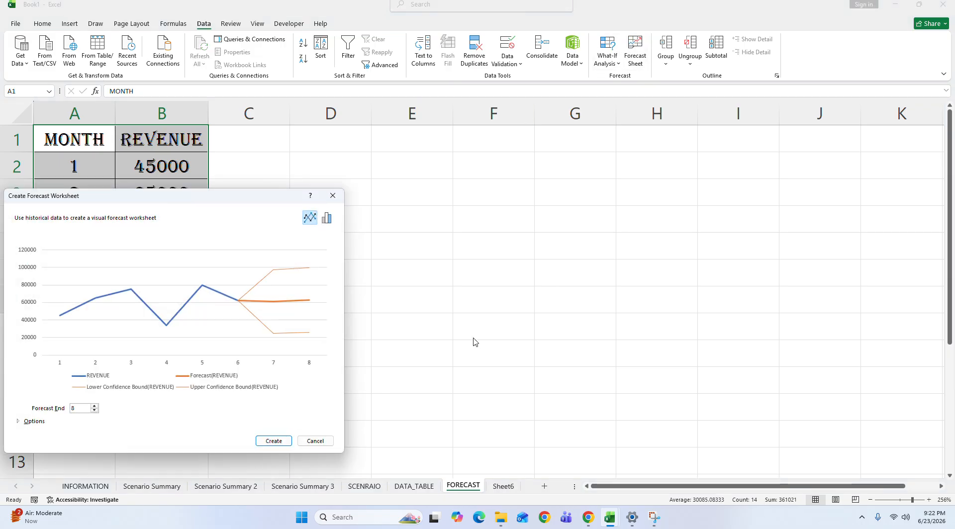
left_click_drag(168, 202, 315, 162)
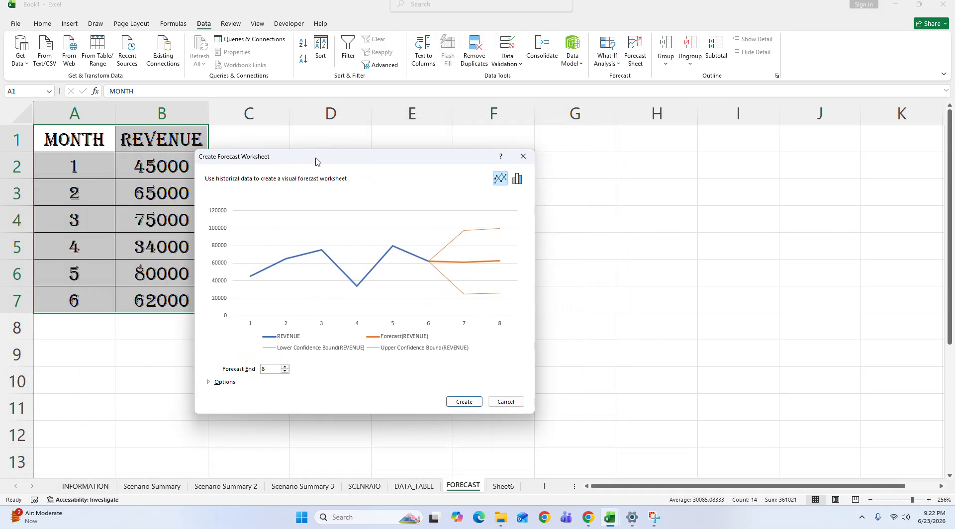
left_click(464, 402)
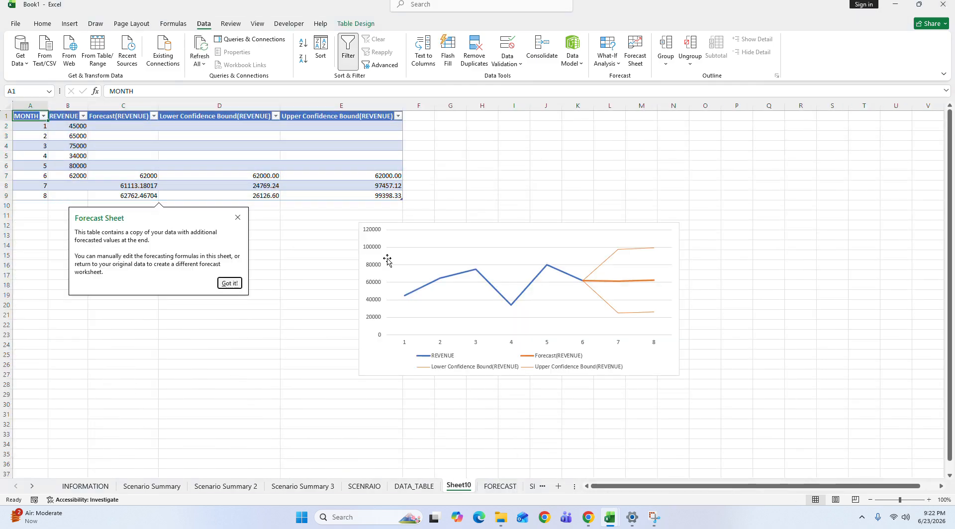
Step: Place the forecast chart directly below the table, enlarge it to about row 36, and apply the chart style with the dark background
left_click_drag(431, 229, 88, 200)
left_click_drag(337, 354, 743, 465)
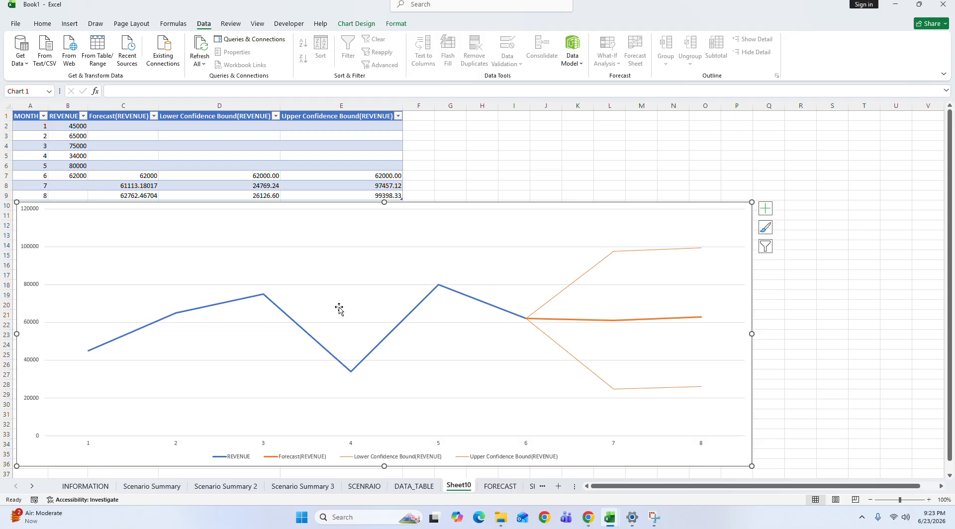
left_click(356, 23)
left_click(454, 58)
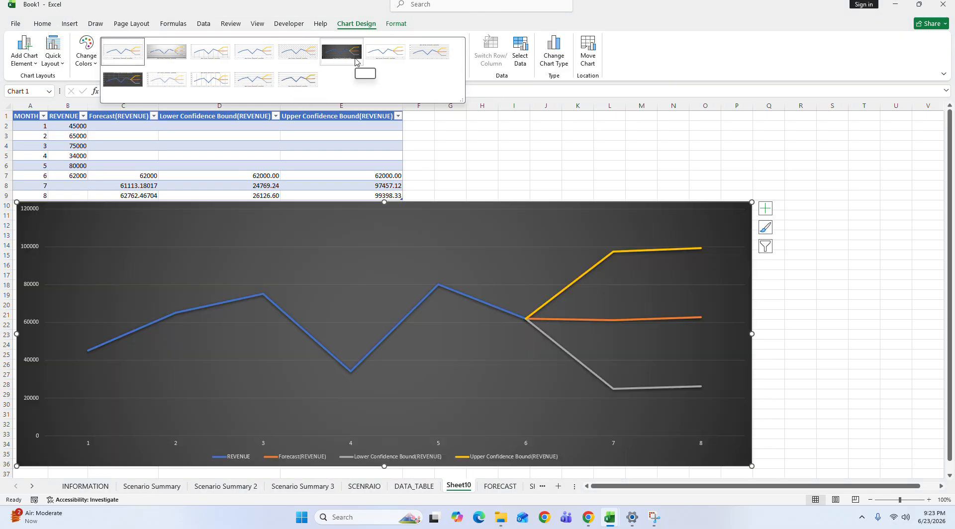
left_click(355, 61)
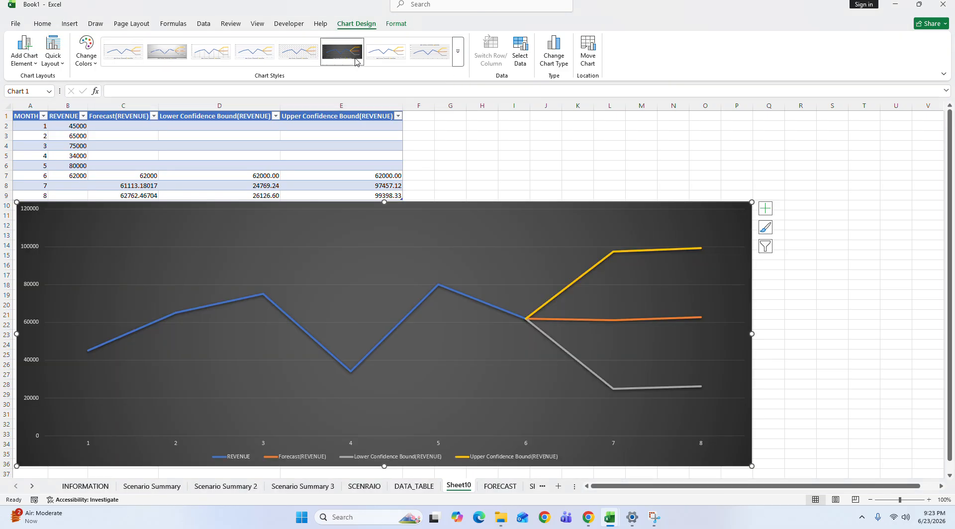
Step: Reposition the forecast chart so it starts at row 11, clear of the forecast table
left_click(62, 64)
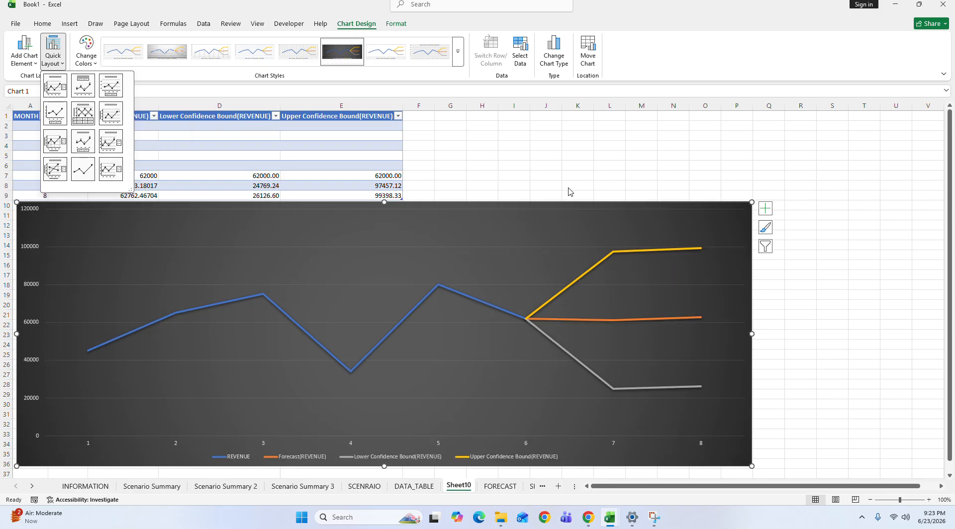
left_click(467, 207)
mouse_move(481, 207)
left_mouse_down()
mouse_move(547, 229)
mouse_move(547, 205)
left_mouse_up()
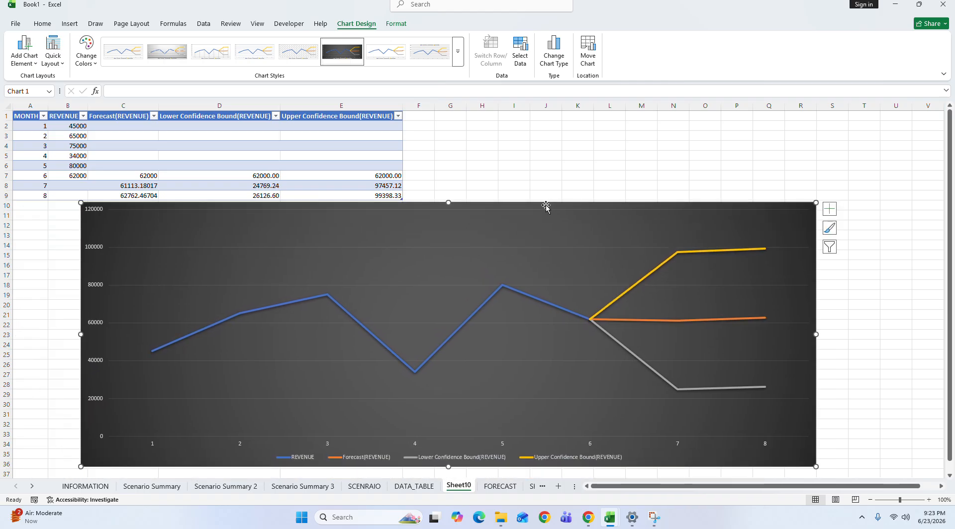
left_click(75, 176)
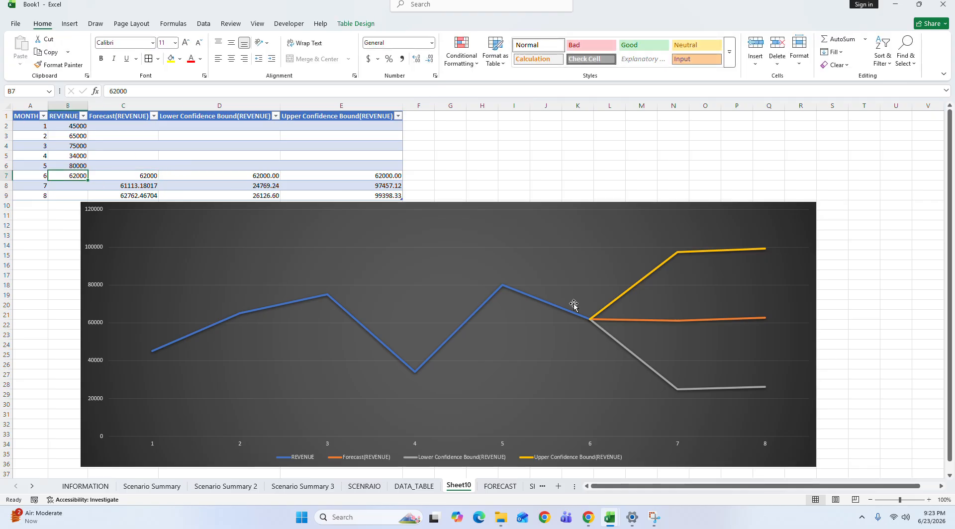
left_click(906, 501)
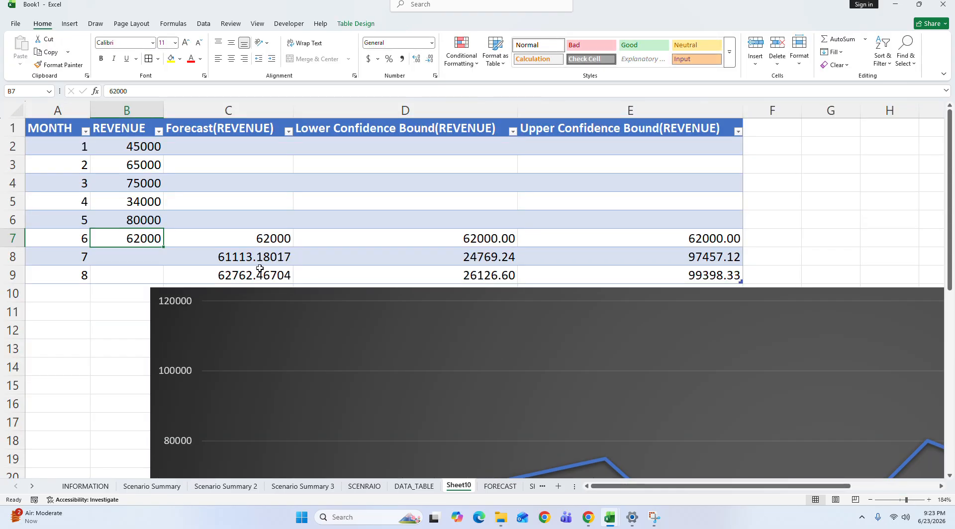
left_click(231, 315)
left_click_drag(231, 315, 168, 318)
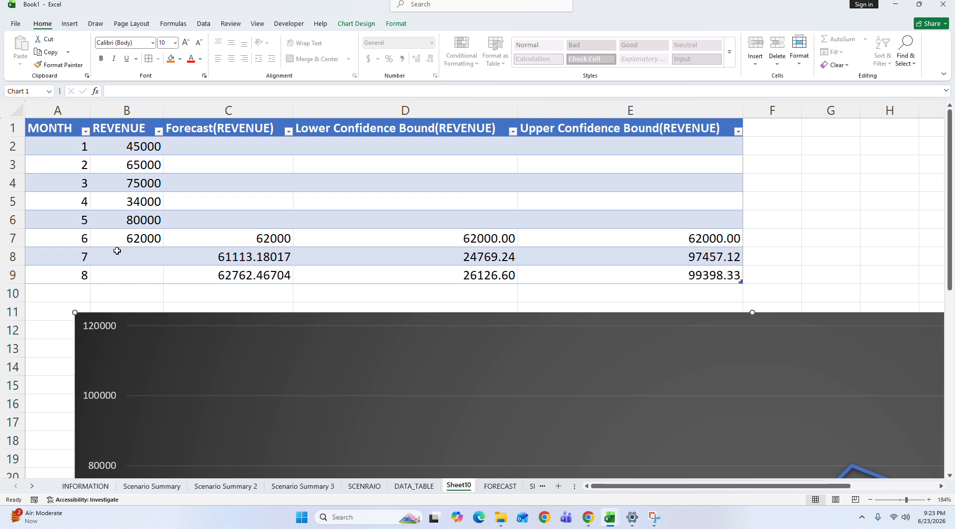
Step: Examine the historical revenue in B2:B7, the forecast value in C7, and months 6 and 7 in column A
left_click(117, 243)
left_click_drag(144, 145, 147, 237)
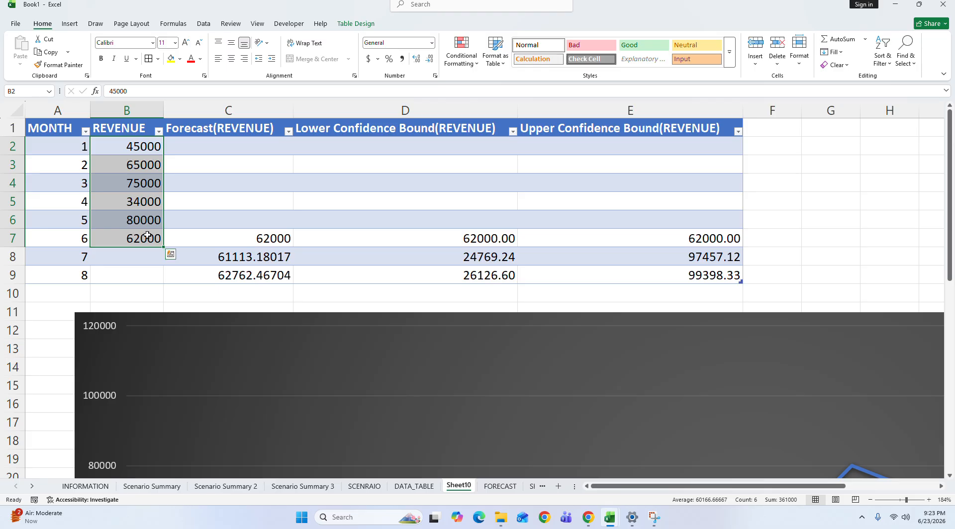
left_click(234, 238)
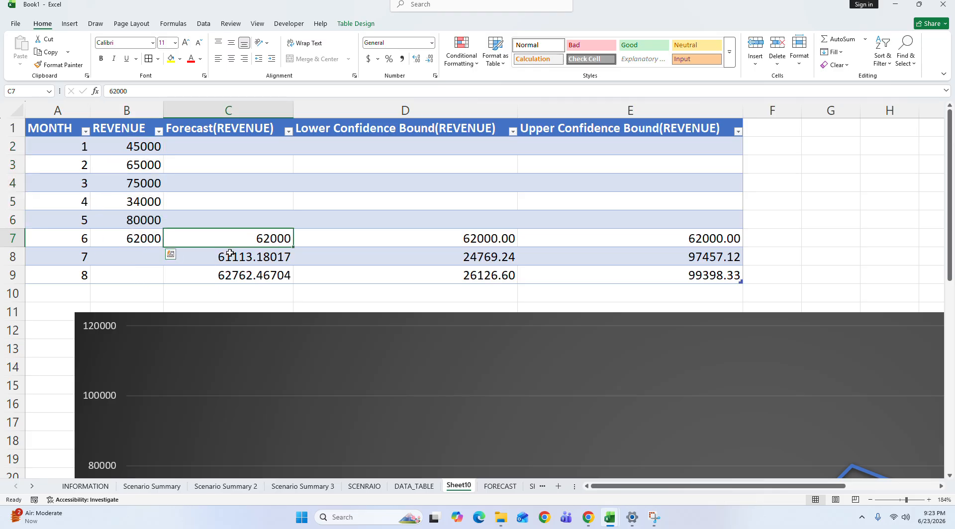
left_click(72, 238)
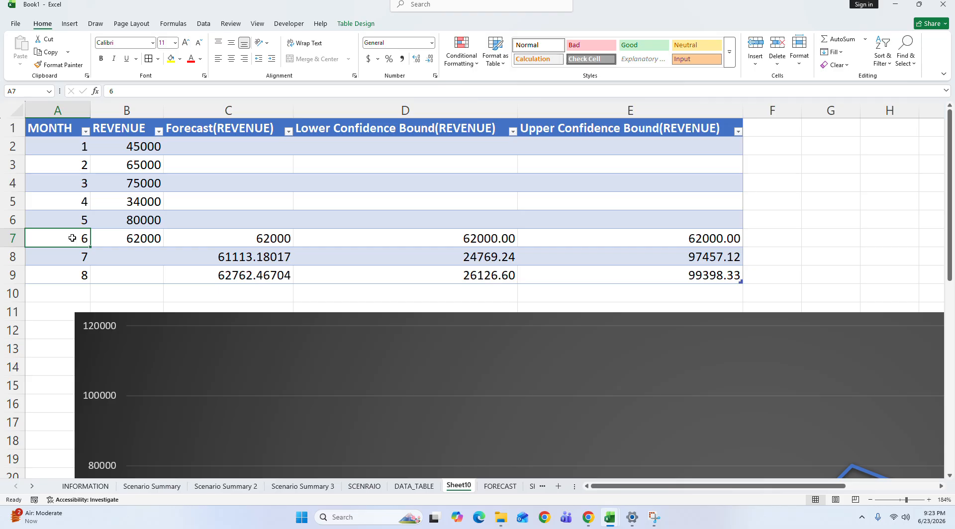
left_click(84, 256)
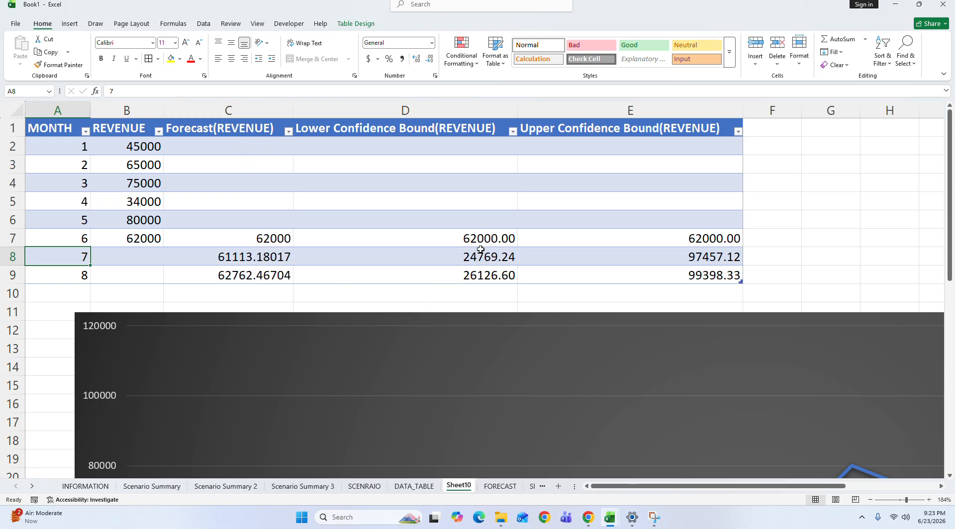
Step: Highlight the month 7 lower confidence bound in D8 with a yellow fill
left_click(470, 261)
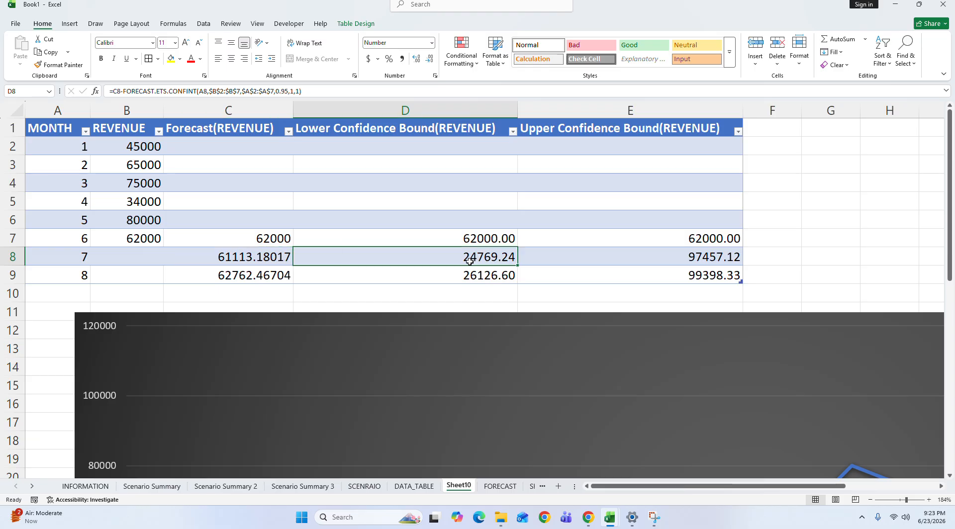
left_click(170, 59)
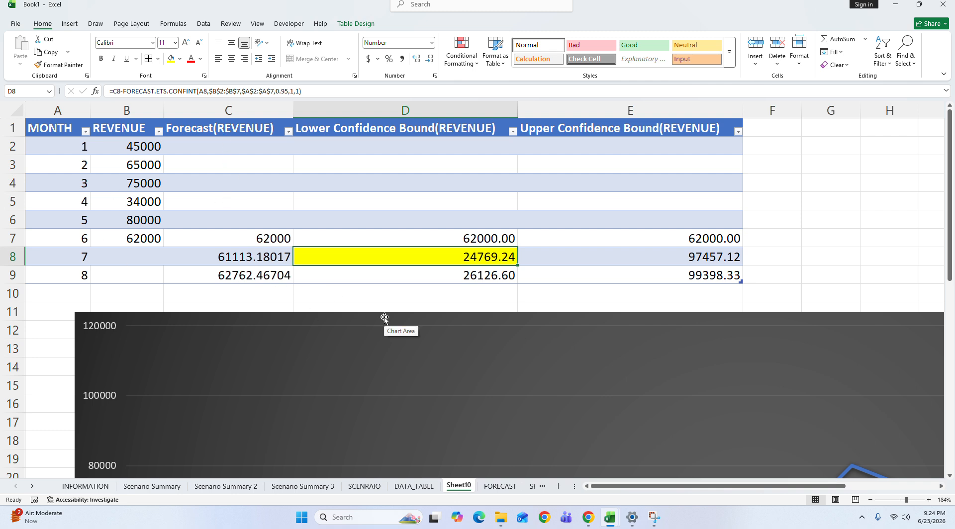
left_click(54, 239)
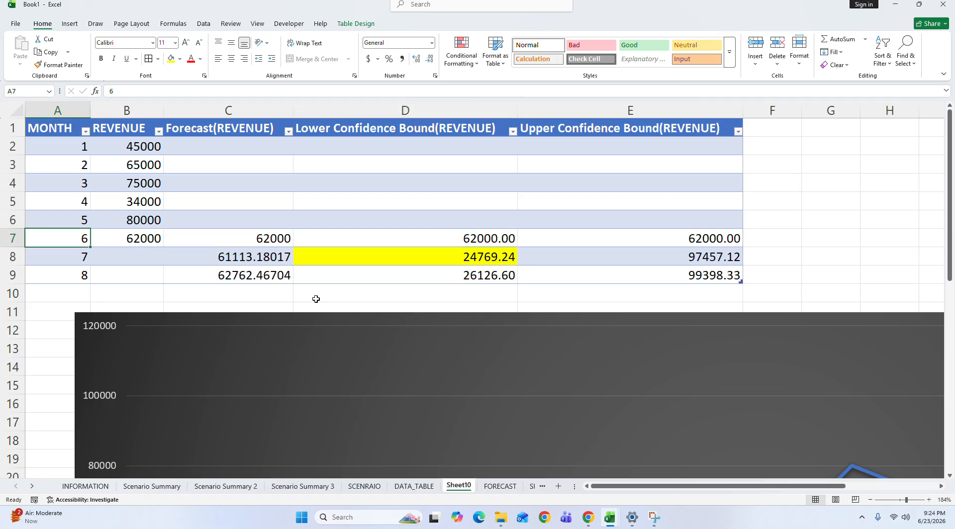
Step: Highlight the month 7 upper confidence bound in E8 and the month 7 forecast in C8 with the yellow fill
left_click(417, 254)
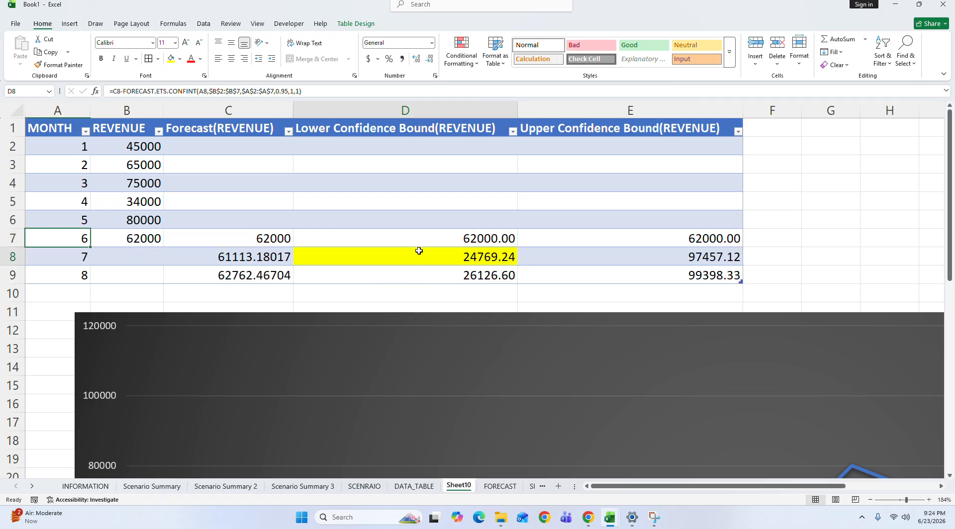
left_click(709, 255)
left_click(170, 59)
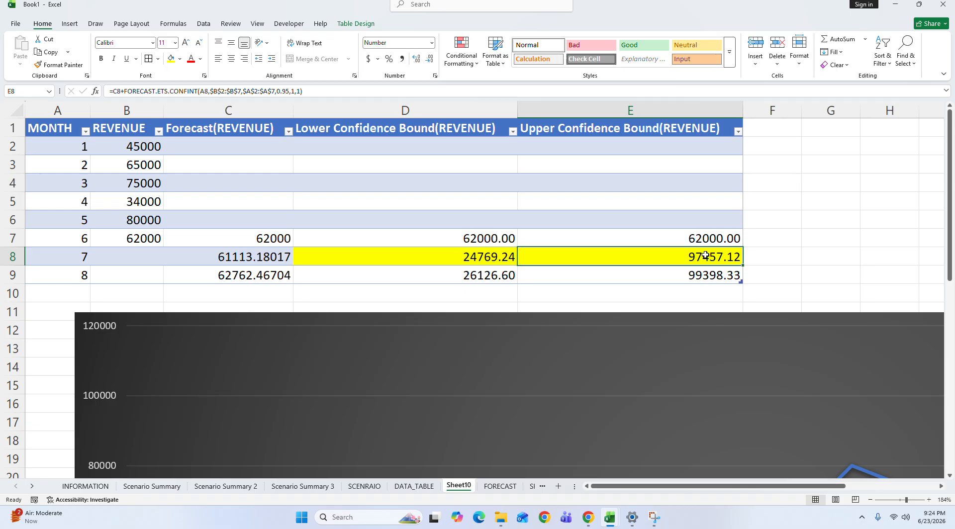
left_click_drag(410, 131, 416, 275)
left_click(432, 254)
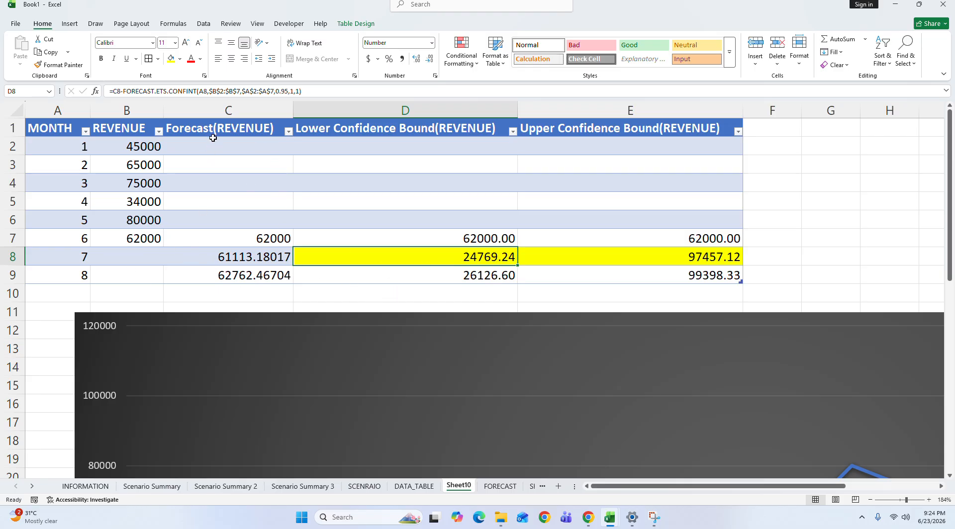
left_click(243, 261)
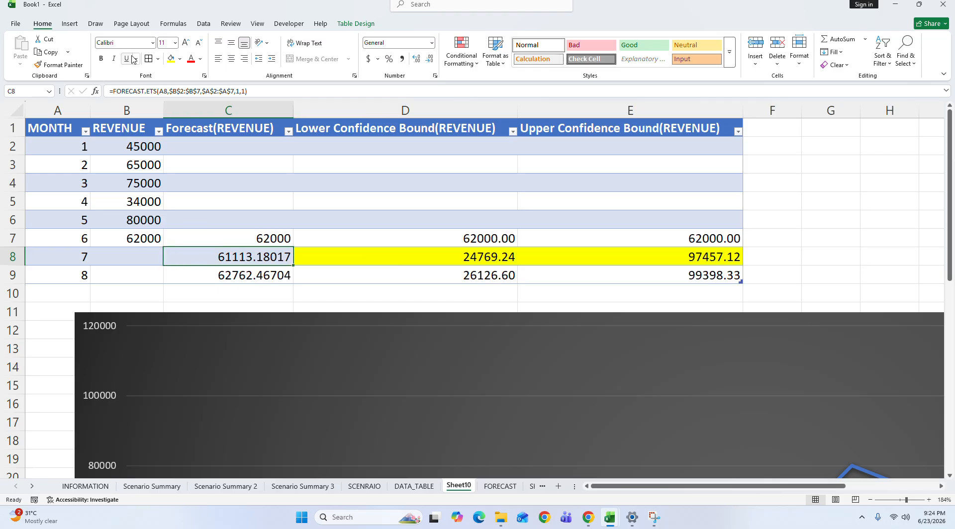
left_click(174, 65)
Step: Examine the lower and upper confidence bounds for month 7, and the forecast and bounds for month 8 in C9:E9
left_click_drag(391, 130, 395, 292)
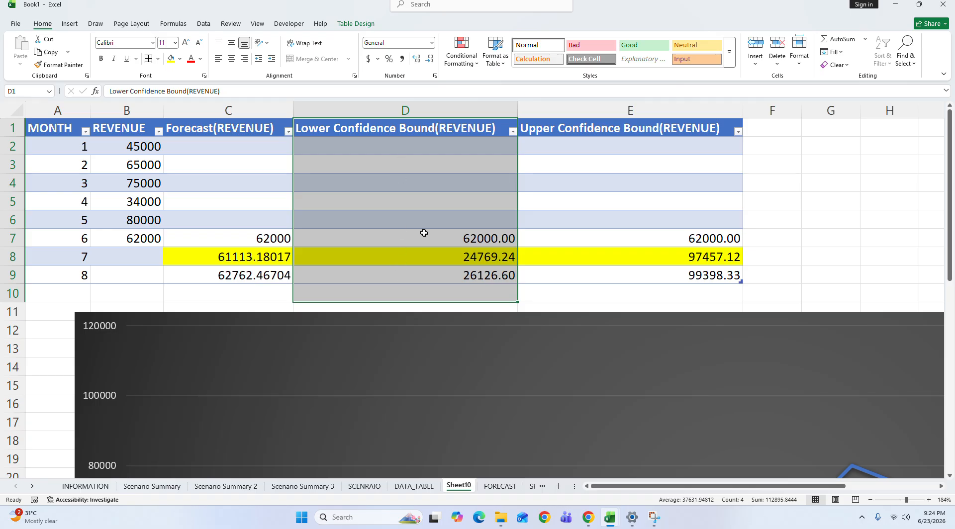
left_click(433, 258)
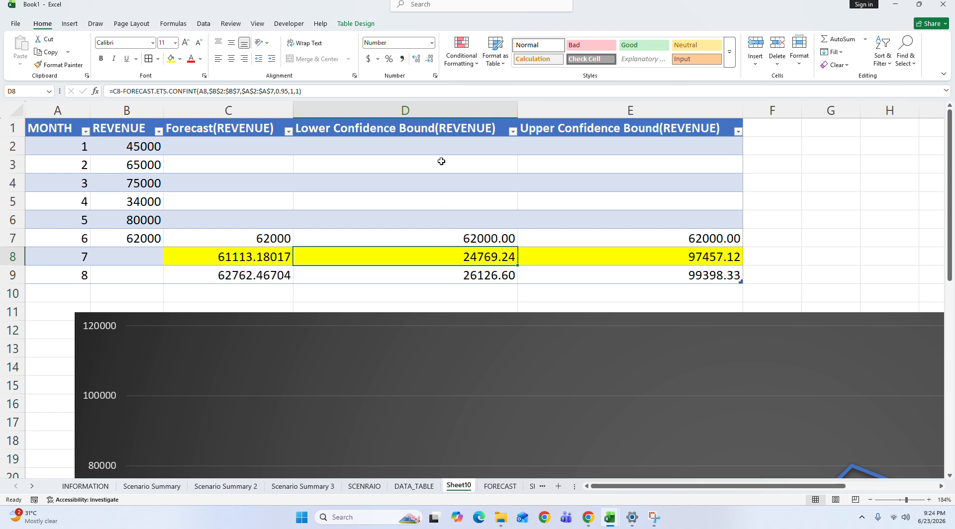
left_click(722, 261)
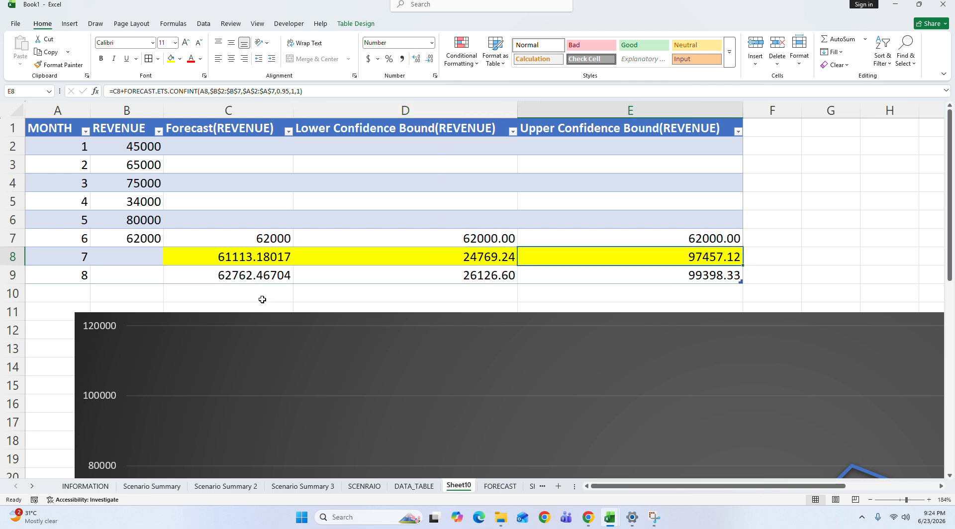
left_click(252, 277)
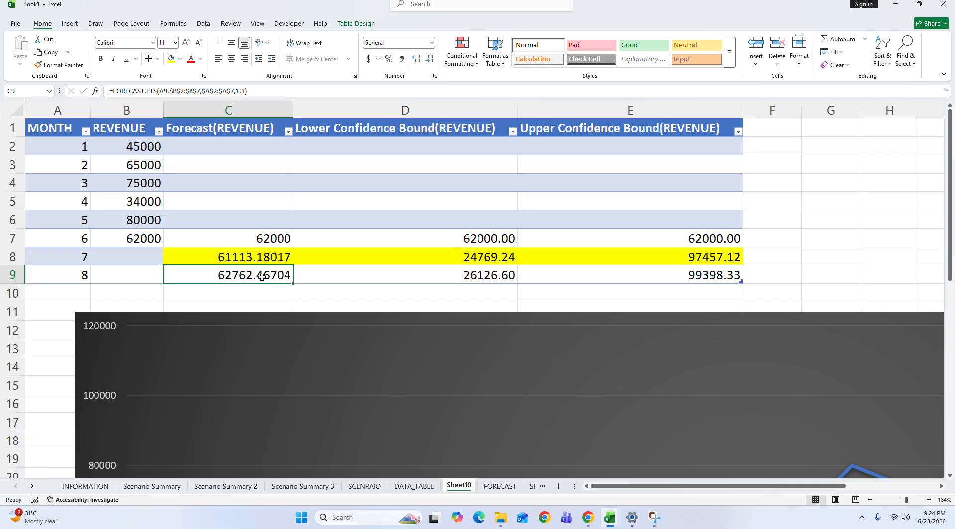
left_click(481, 274)
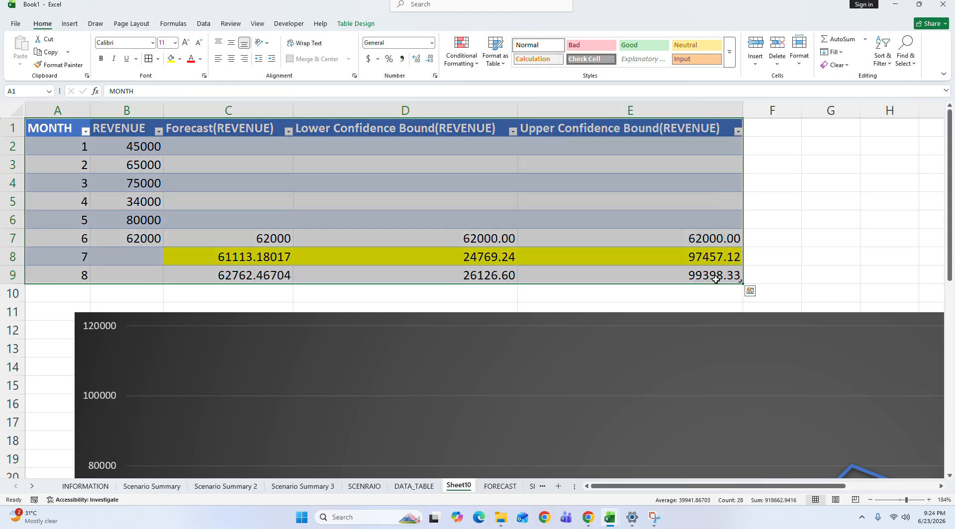
left_click(720, 275)
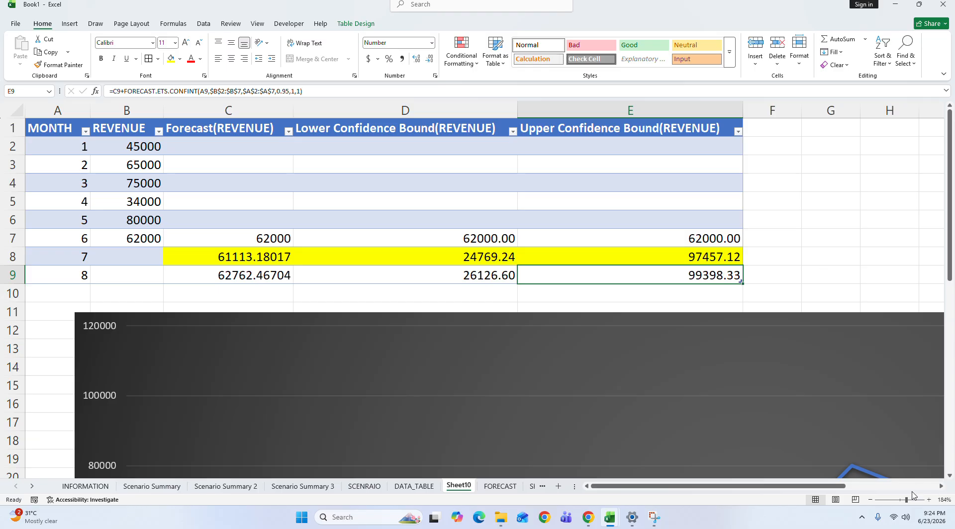
Step: Move the forecast chart up to row 1 and enlarge it to about column S and row 33
left_click_drag(907, 500, 900, 499)
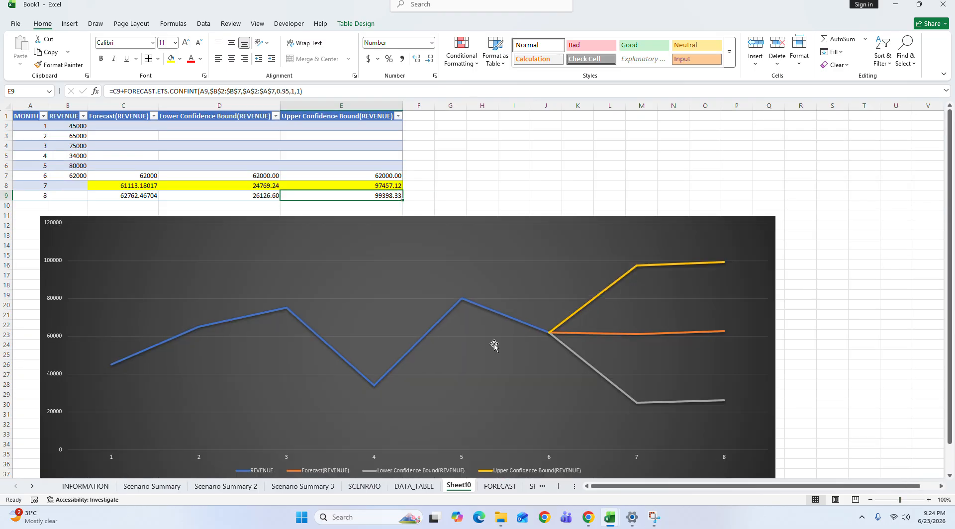
left_click(468, 241)
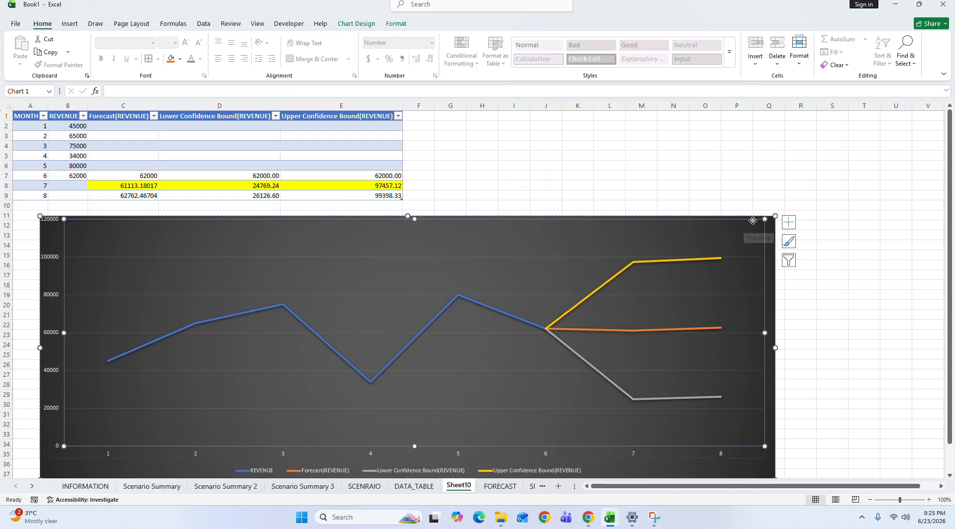
left_click(780, 254)
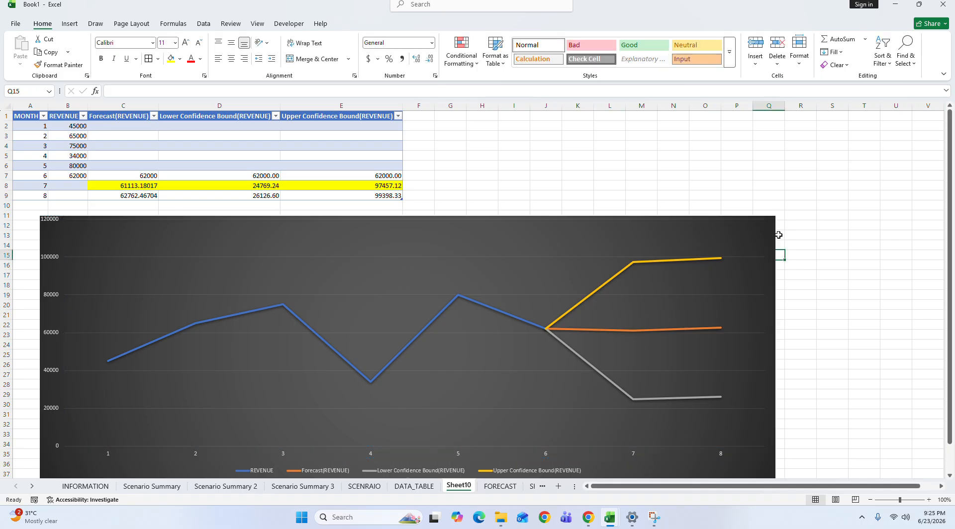
left_click_drag(779, 235, 771, 129)
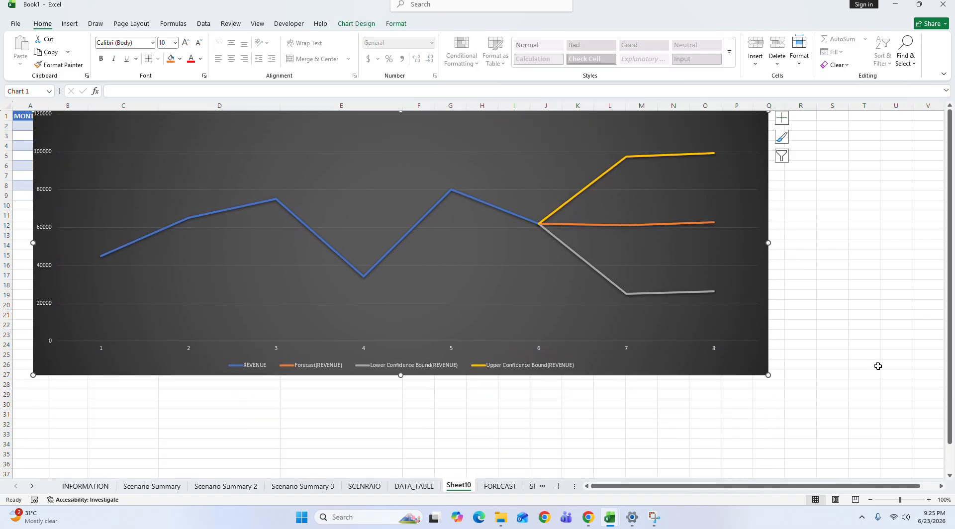
left_click_drag(768, 375, 838, 437)
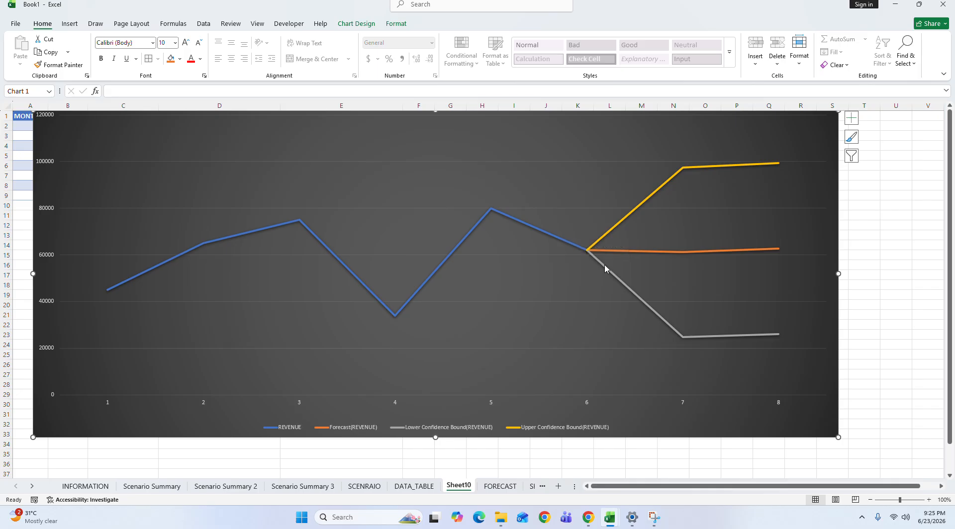
Step: Apply the light grey gradient chart style with round markers and data labels to the forecast chart
mouse_move(606, 268)
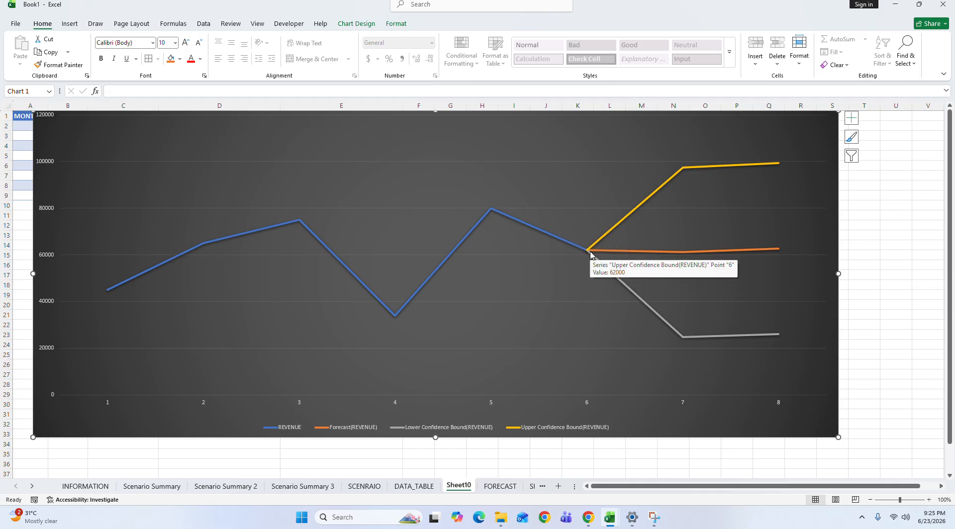
left_click(357, 23)
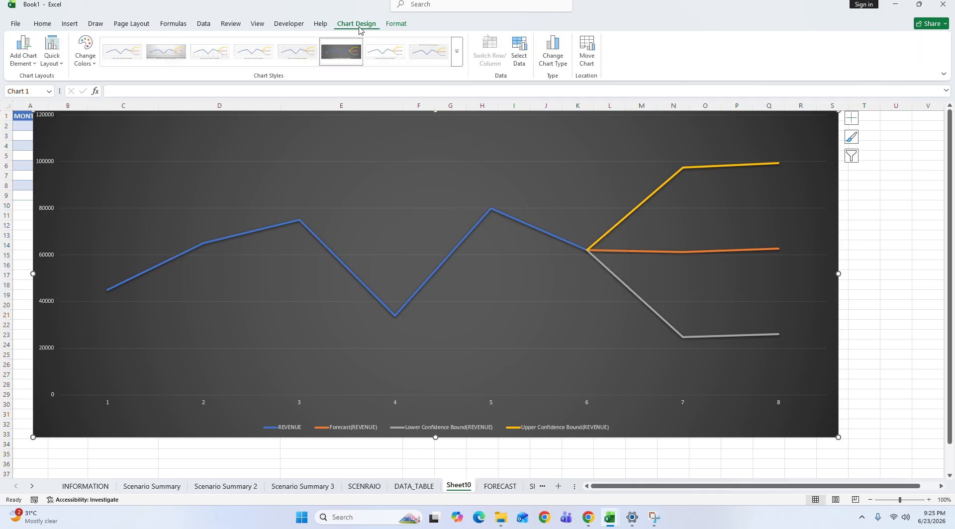
left_click(458, 51)
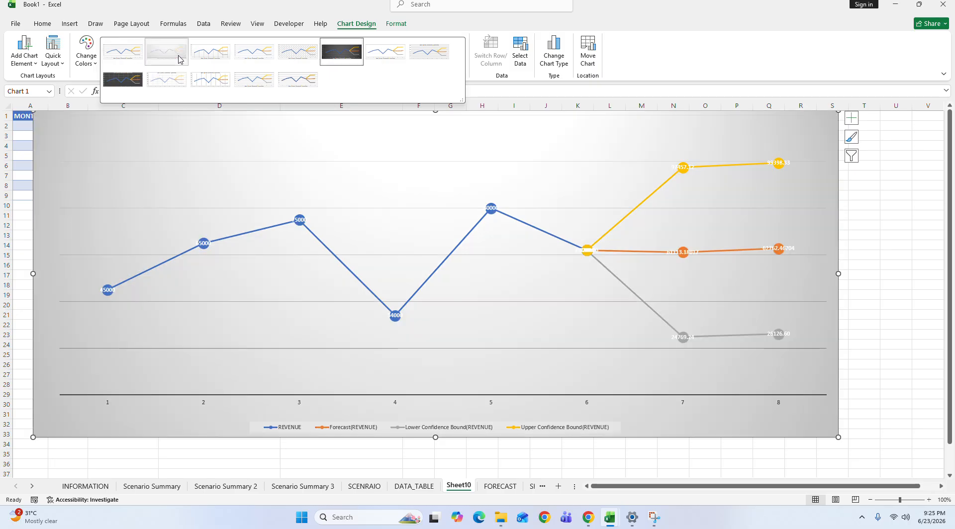
left_click(179, 58)
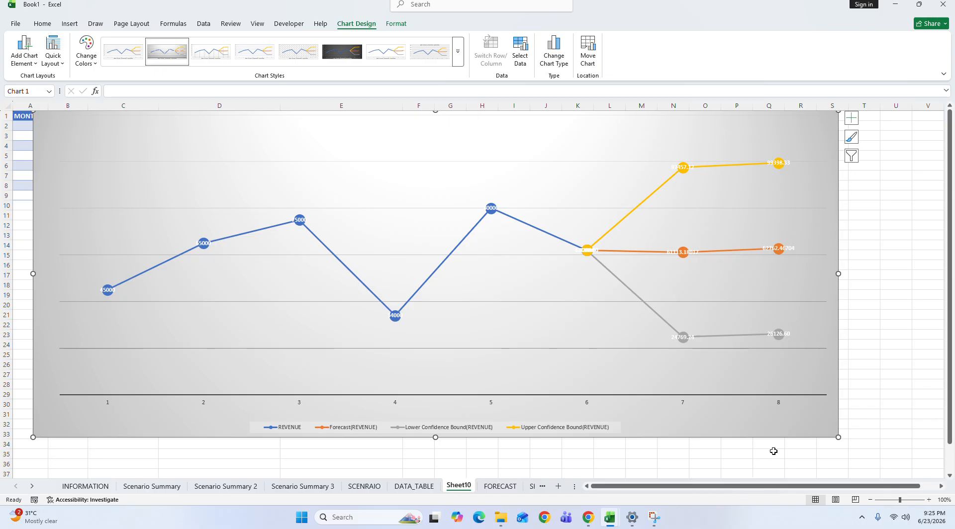
Step: Reposition the enlarged forecast chart below the table so it starts at row 11 against the sheet's edge
left_click_drag(835, 420, 750, 415)
left_click(894, 501)
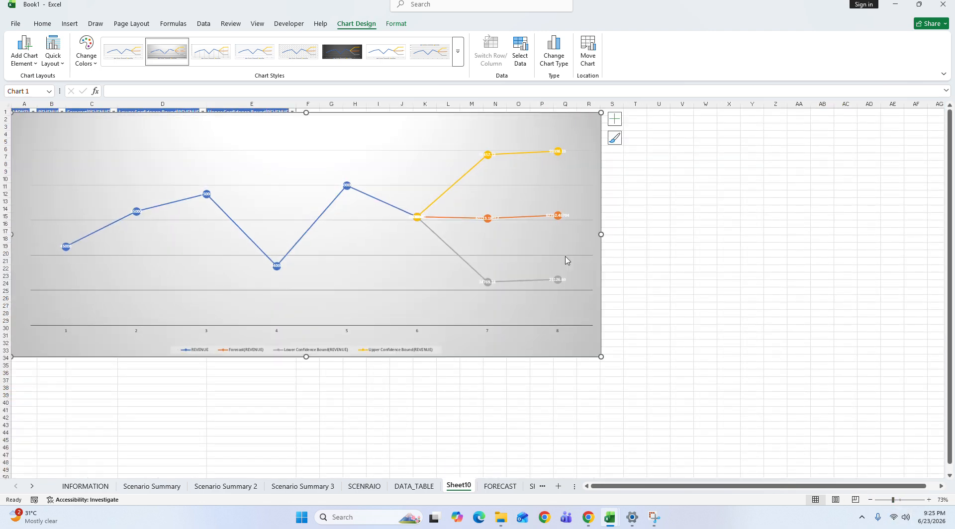
left_click_drag(601, 340, 600, 415)
Step: Compare the month 7 and 8 forecasts in C8:C9 and the lower bound in D8 with the chart
left_click(95, 165)
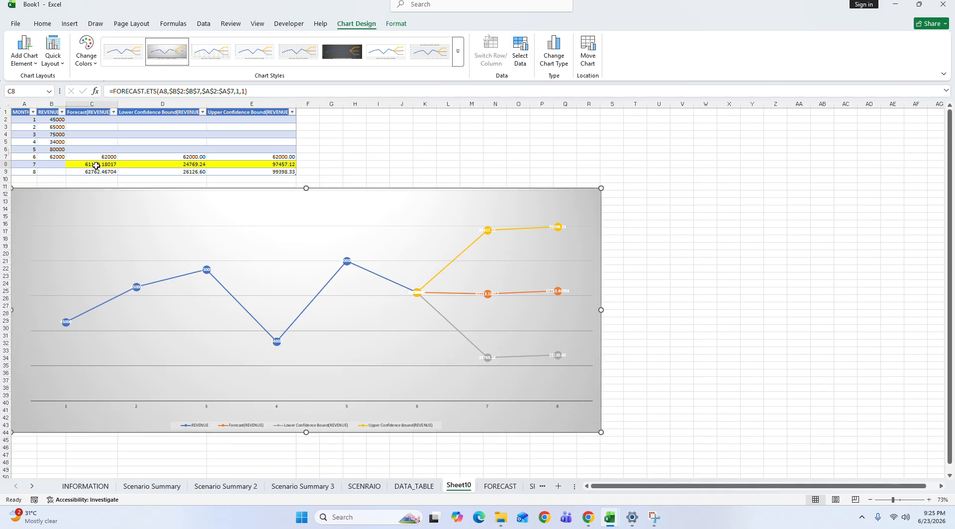
left_click(96, 180)
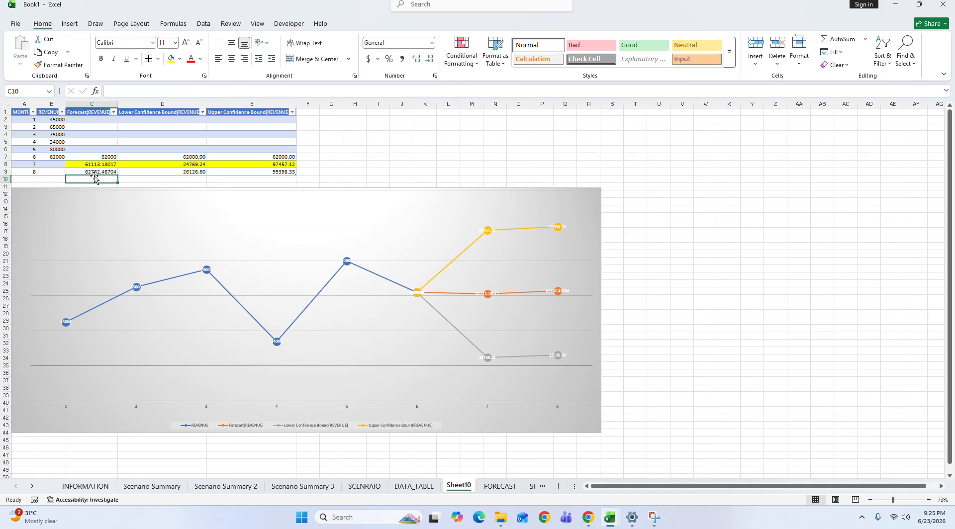
left_click(96, 172)
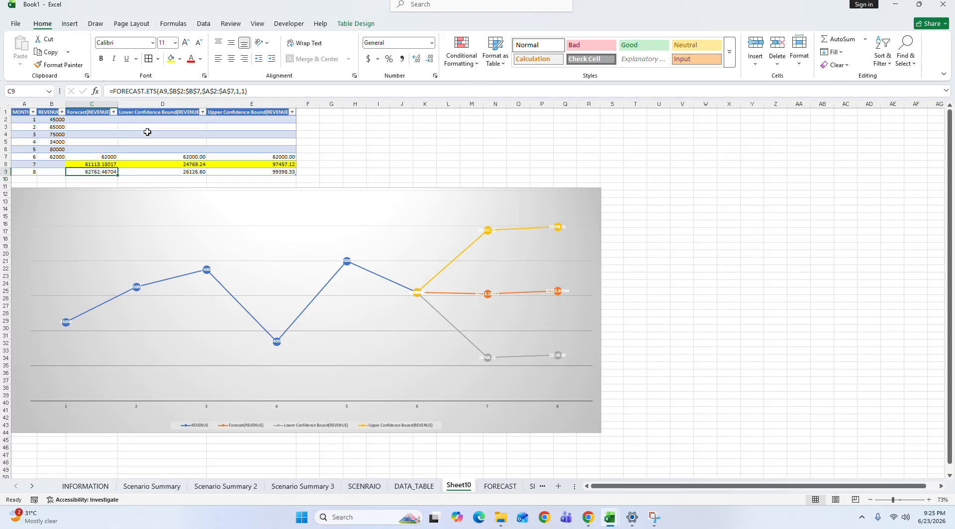
left_click(192, 165)
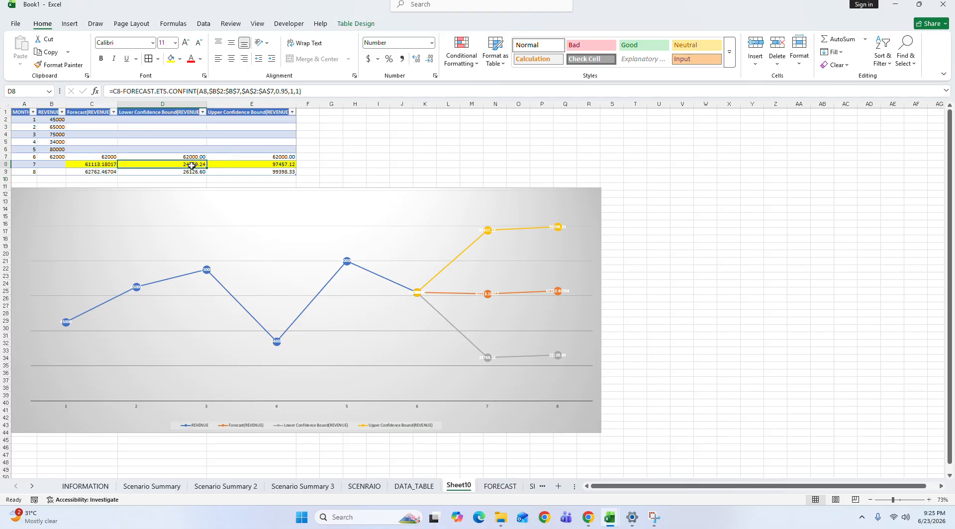
left_click(377, 194)
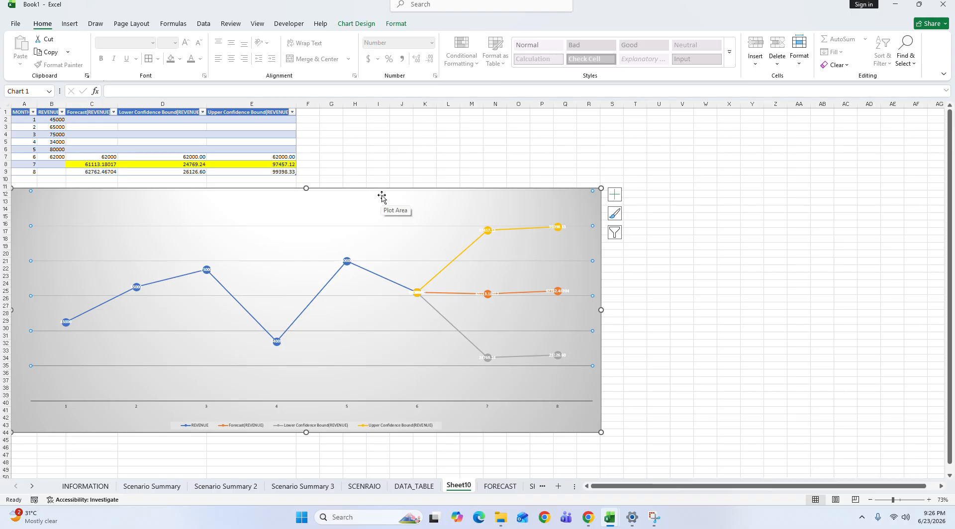
Step: Review topics A1:A3 on the INFORMATION sheet and bring up the data commands containing Group, Ungroup and Subtotal
left_click(85, 486)
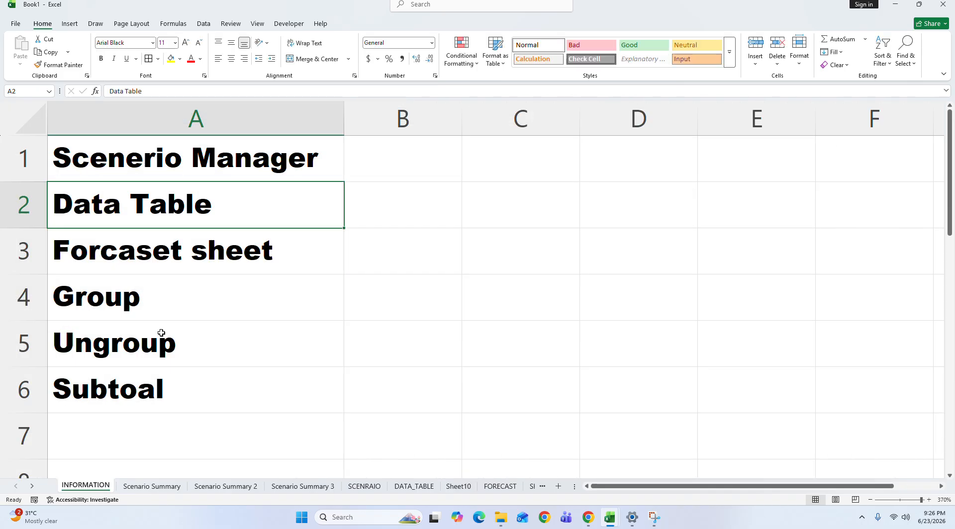
left_click(161, 333)
left_click_drag(155, 252, 162, 164)
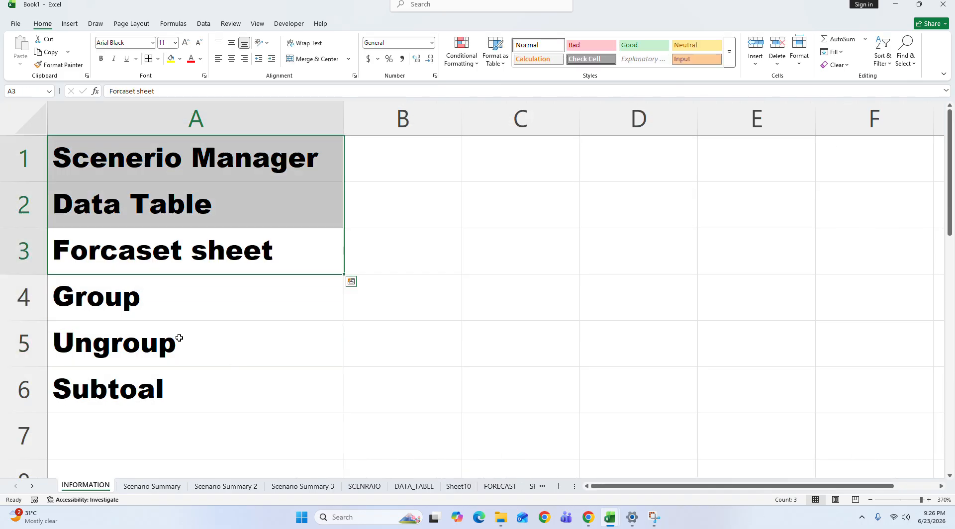
left_click(256, 24)
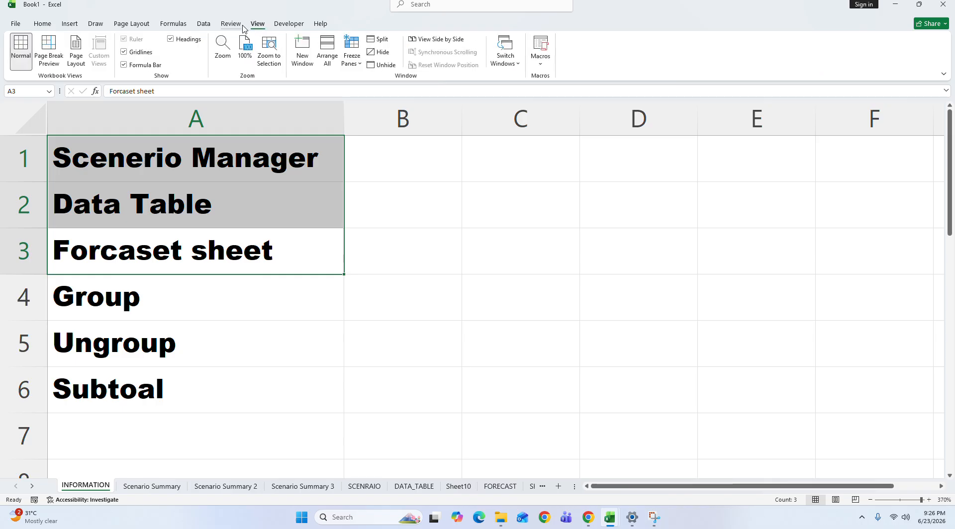
left_click(242, 25)
left_click(175, 26)
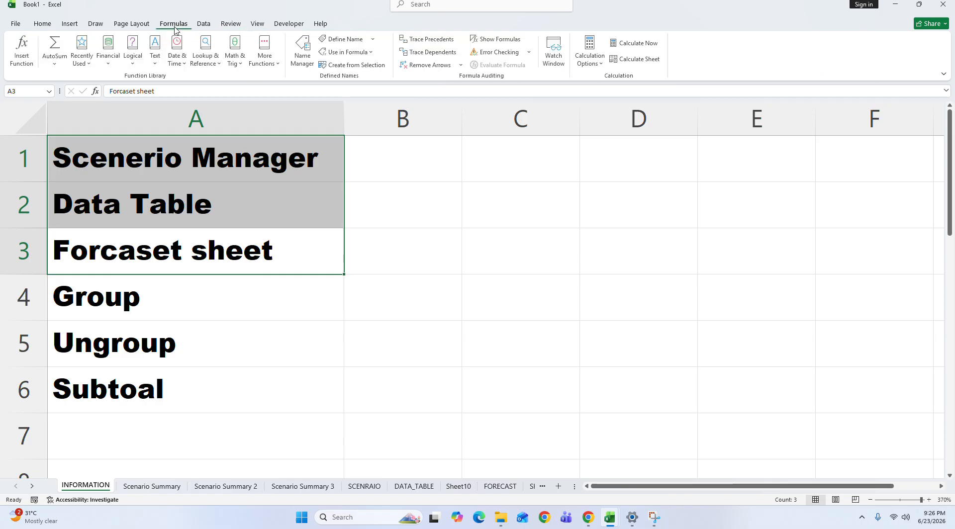
left_click(204, 25)
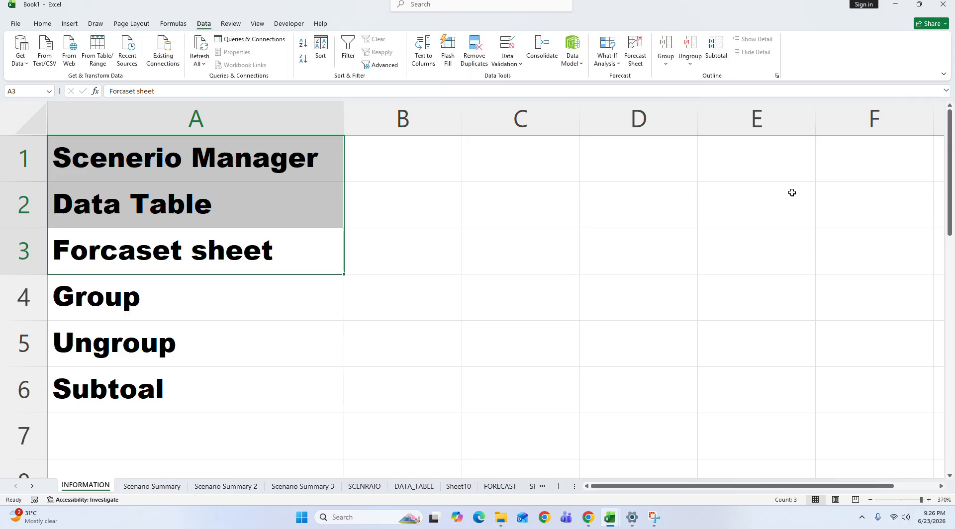
Step: Delete the Sheet6 worksheet and add a new blank worksheet after FORECAST
left_click(507, 491)
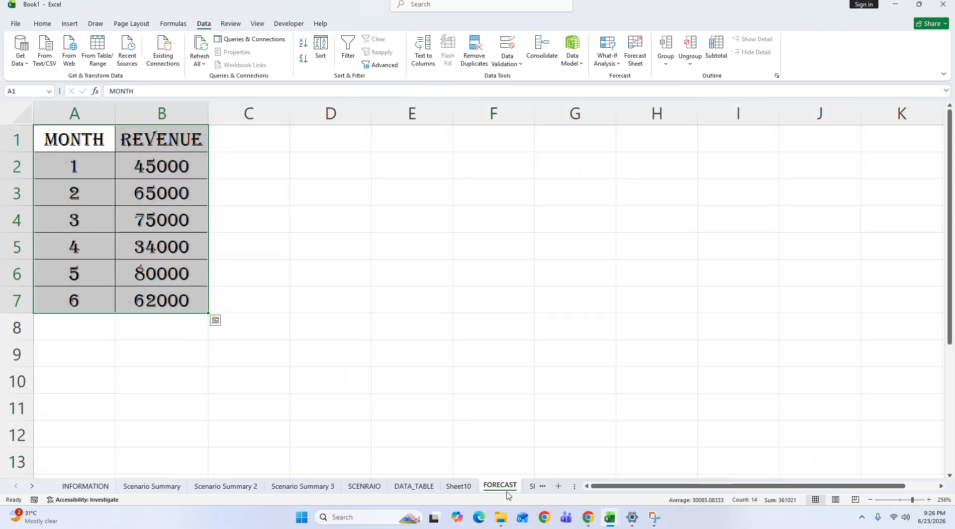
left_click(531, 487)
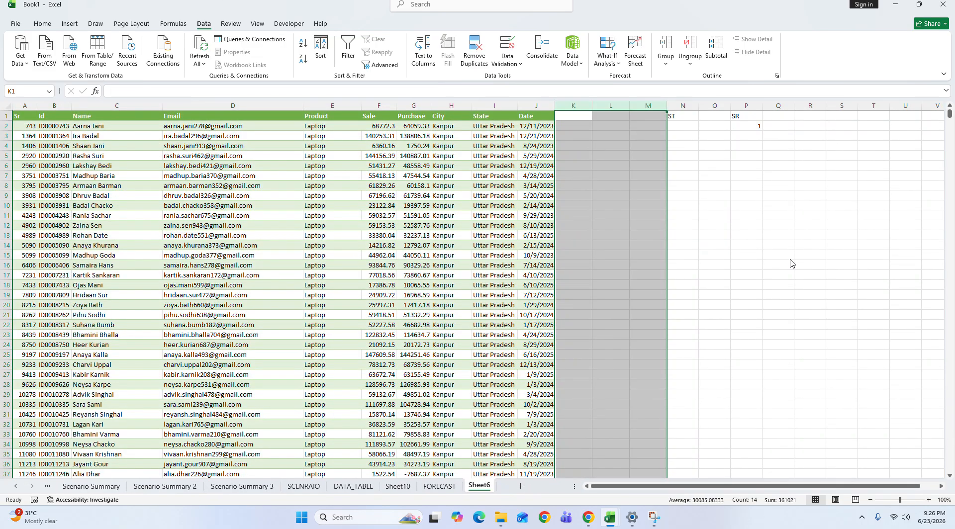
left_click(878, 403)
left_click(660, 296)
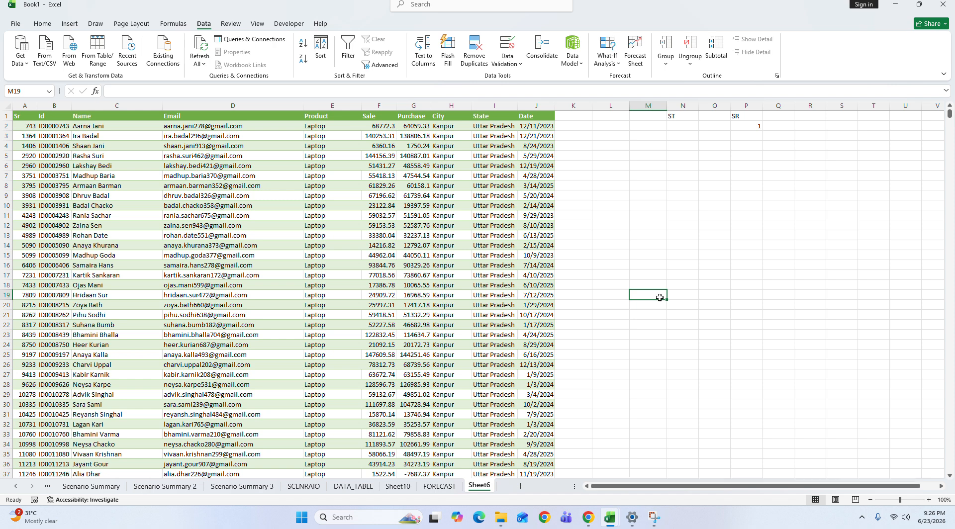
right_click(485, 486)
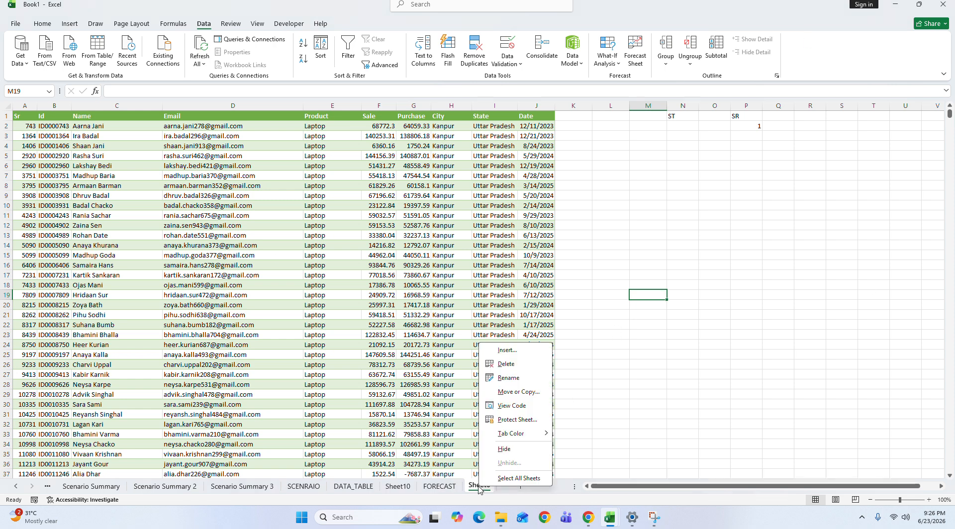
left_click(522, 360)
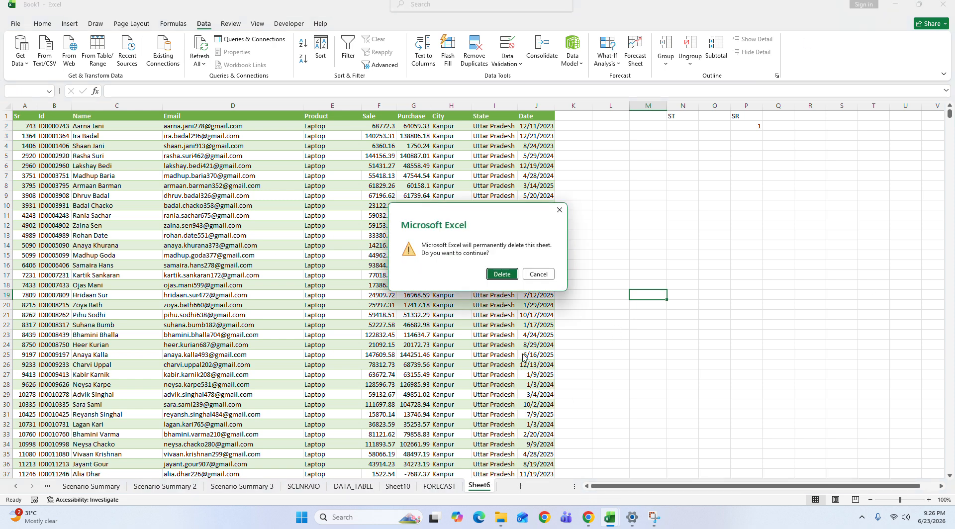
left_click(502, 274)
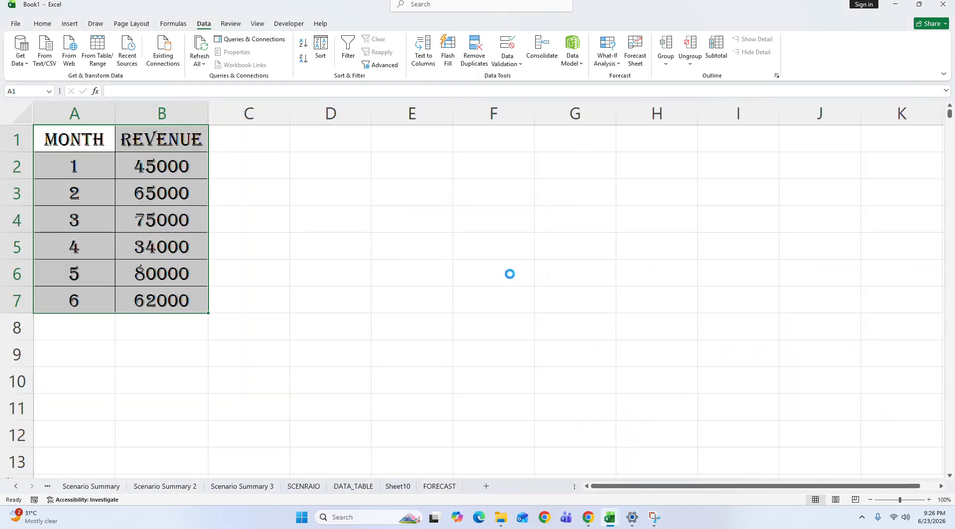
left_click(485, 484)
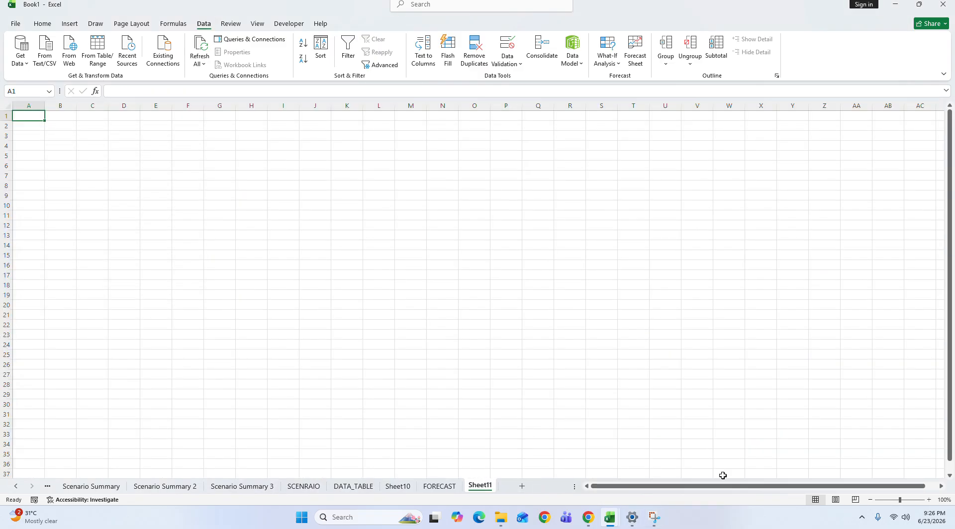
left_click(911, 500)
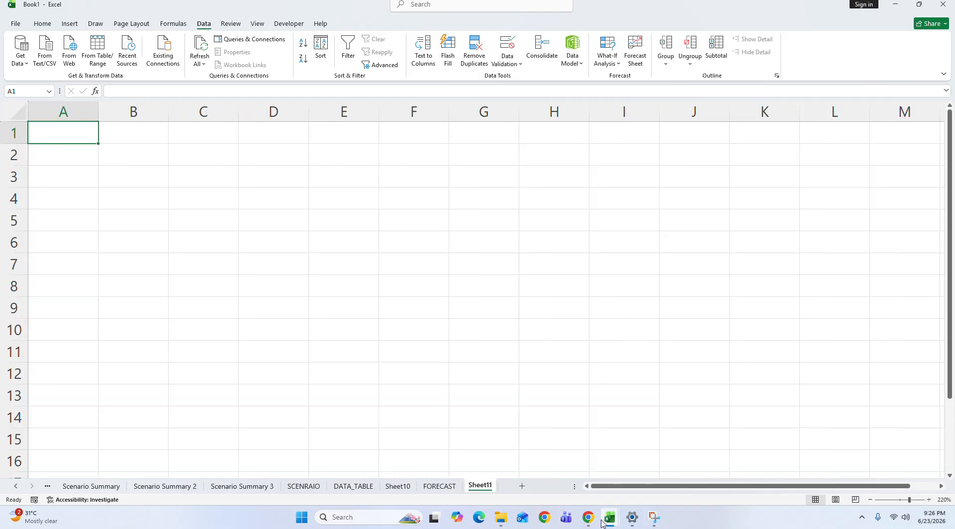
Step: Switch to the 10 lac data workbook and copy the header and first sales rows, range A1:J24
mouse_move(608, 517)
left_click(535, 476)
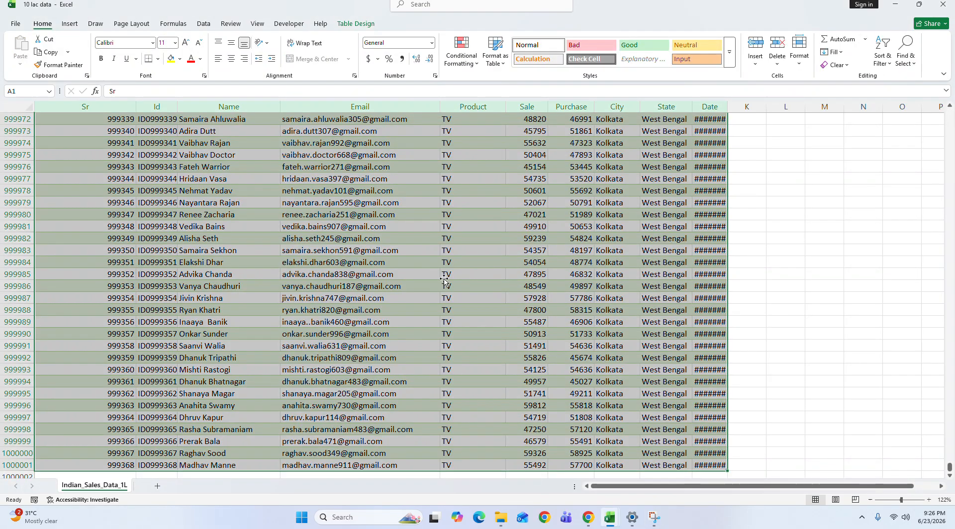
left_click(891, 204)
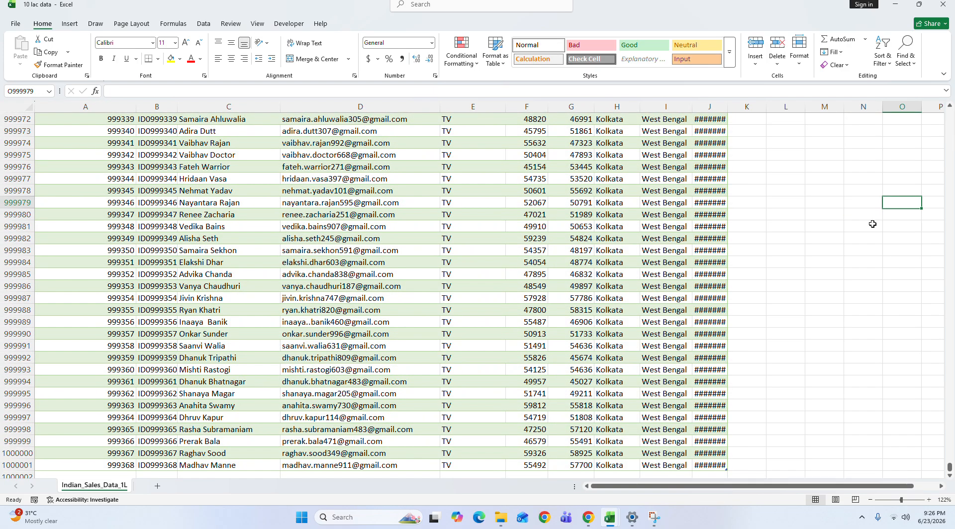
key("ctrl+Up")
key("ctrl+Left")
key("shift+Down")
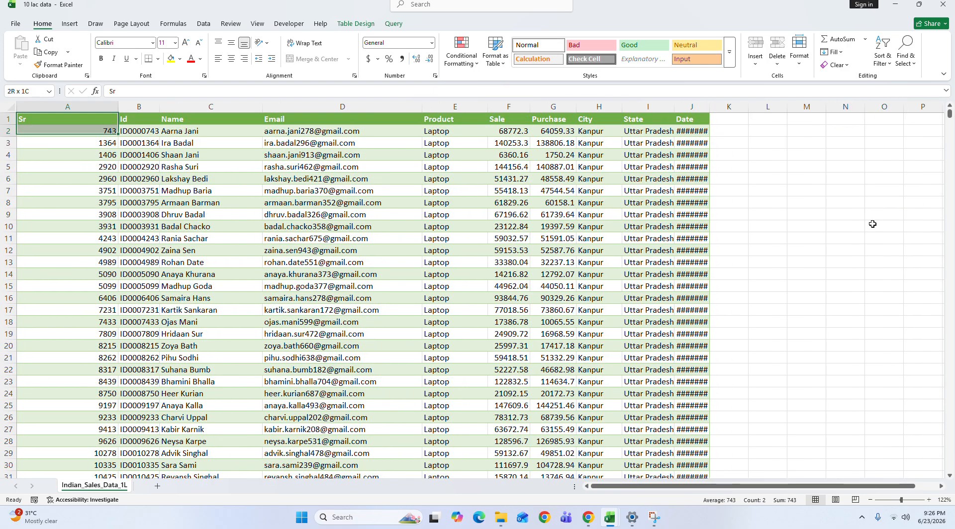
key("shift+Down")
key("shift+Down")
key("shift+Right")
key("shift+Right")
key("shift+Down")
key("shift+Down")
key("shift+Down")
key("shift+Right")
key("shift+Right")
key("shift+Right")
key("shift+Right")
key("shift+Down")
key("shift+Down")
key("shift+Down")
key("shift+Right")
key("shift+Down")
key("shift+Down")
key("shift+Down")
key("shift+Right")
key("shift+Right")
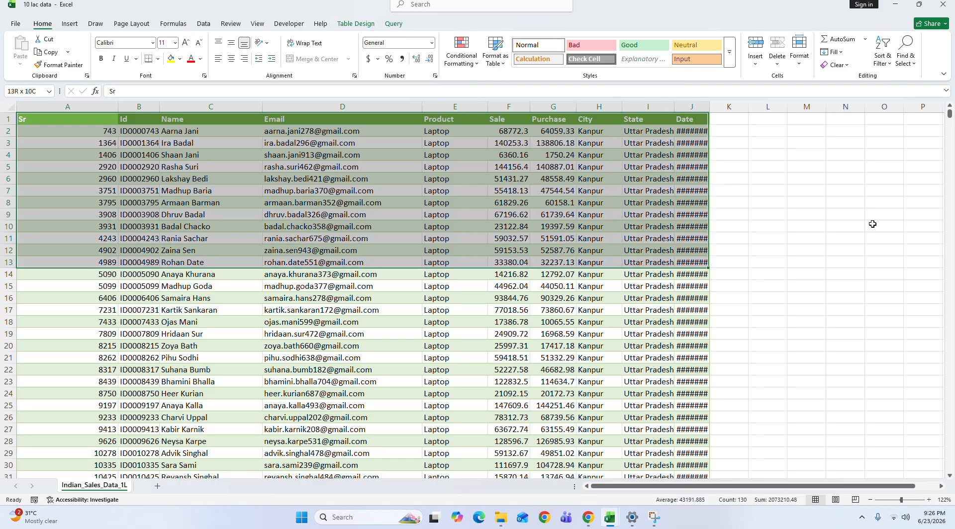
key("shift+Down")
key("shift+Down")
key("shift+Down")
key("shift+Down")
key("shift+Down")
key("shift+Down")
key("shift+Down")
key("shift+Down")
key("shift+Down")
key("shift+Down")
key("shift+Down")
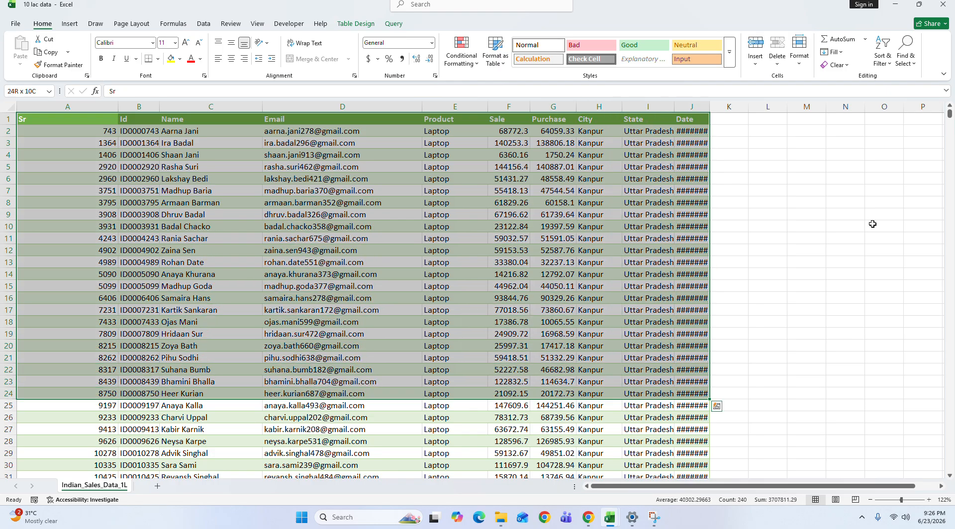
key("ctrl+c")
Step: Paste the copied sales rows at A1 of the blank sheet in Book1 and autofit all column widths
key("alt+Tab")
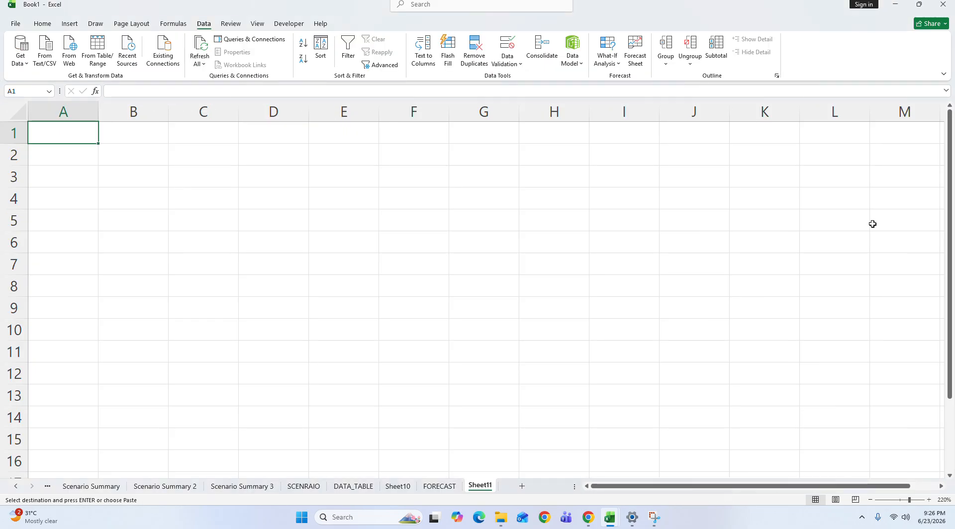
key("ctrl+v")
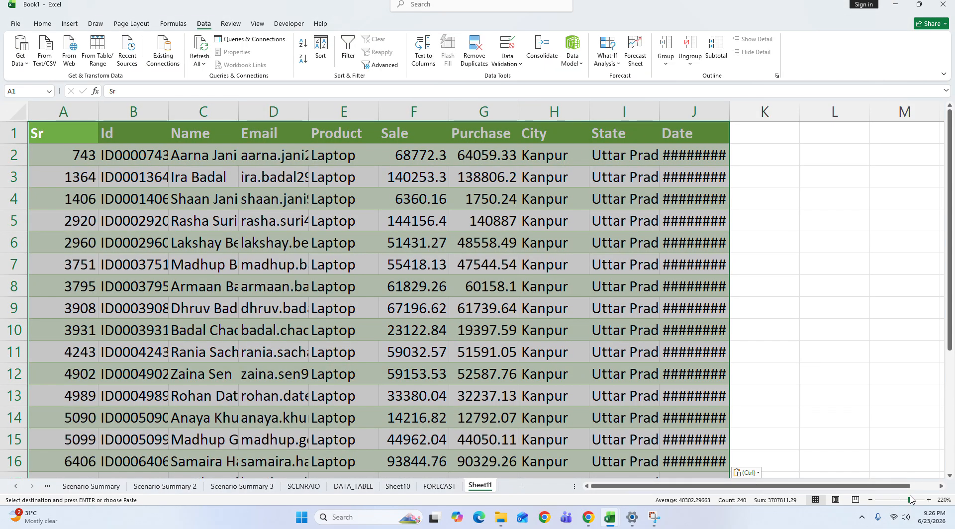
left_click_drag(909, 501, 904, 500)
key("alt")
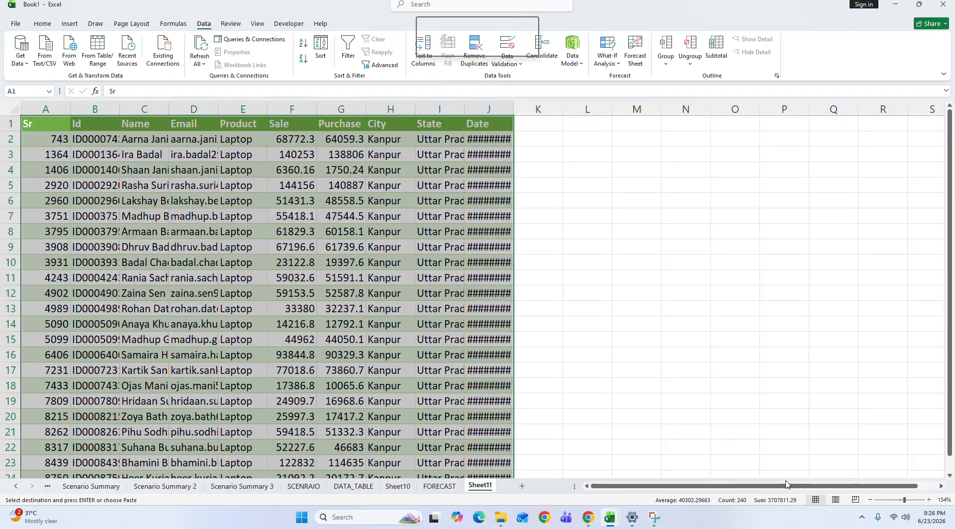
key("o")
key("c")
key("a")
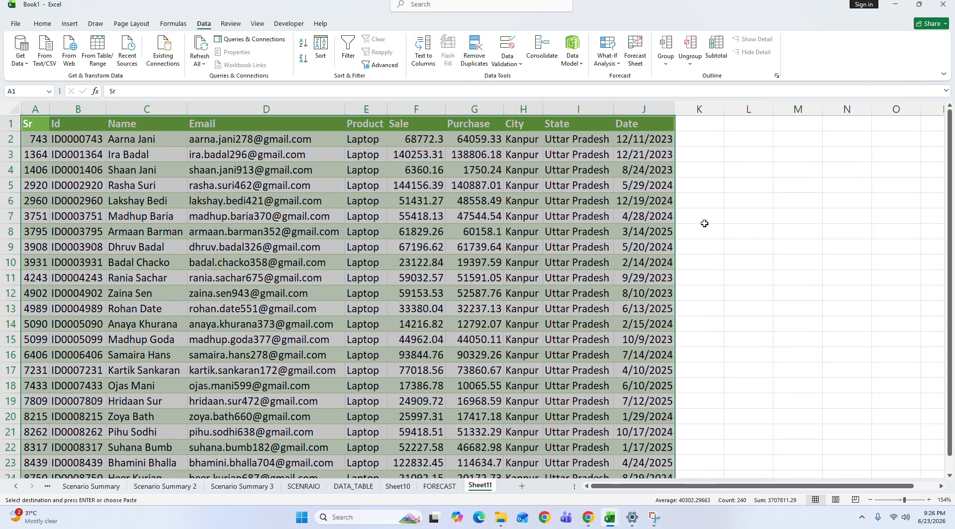
Step: Change the City value to MUMBAI in cells H4, H8, H13 and H17
left_click(528, 174)
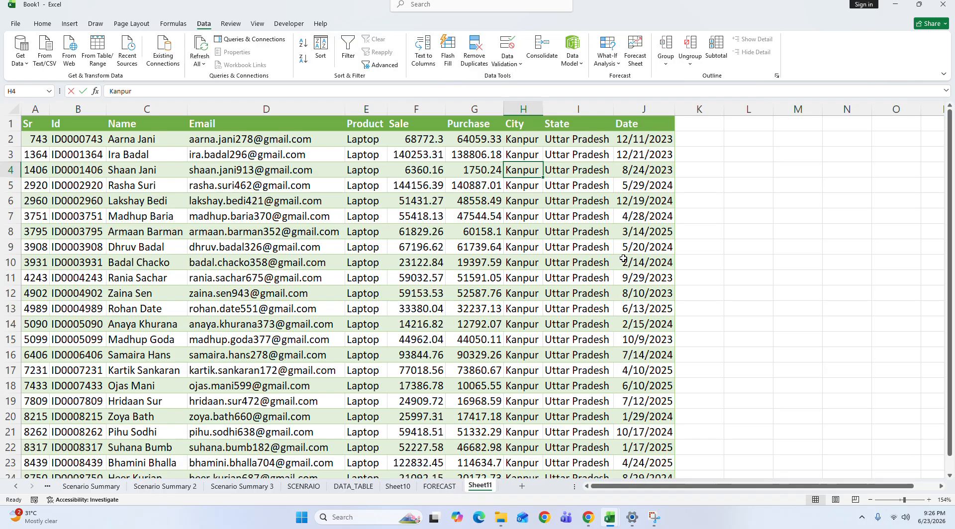
type("MUMBA")
key("Return")
key("Down")
key("Down")
key("Down")
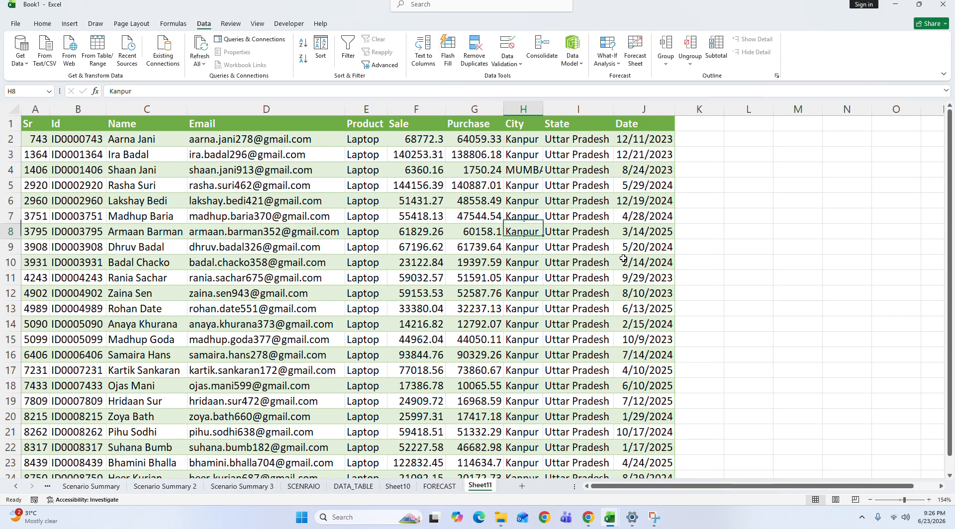
type("MUMBAI")
key("Return")
key("Down")
key("Down")
key("Down")
key("Down")
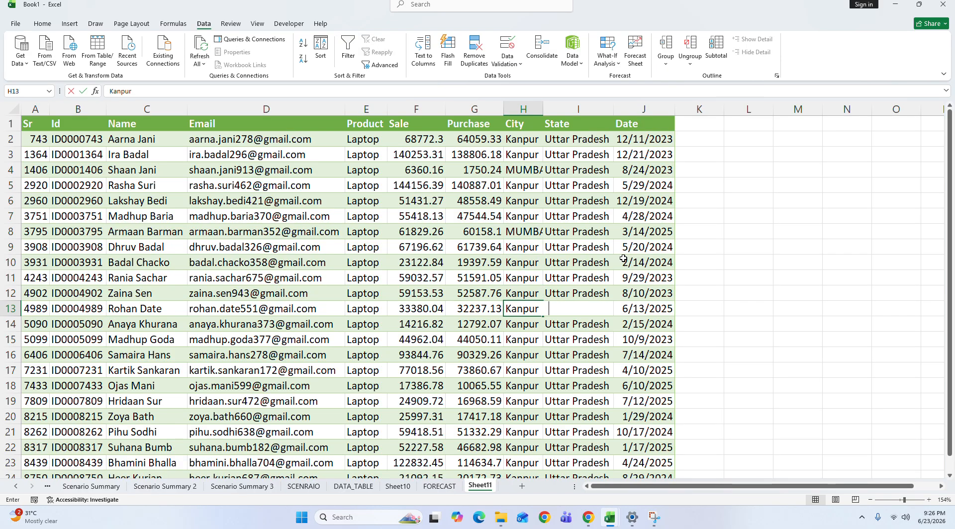
type("MUMBAI")
key("Return")
Step: Change the City value to CHENNAI in cells H20 and H23
key("Down")
key("Down")
key("Down")
type("MUMBAI")
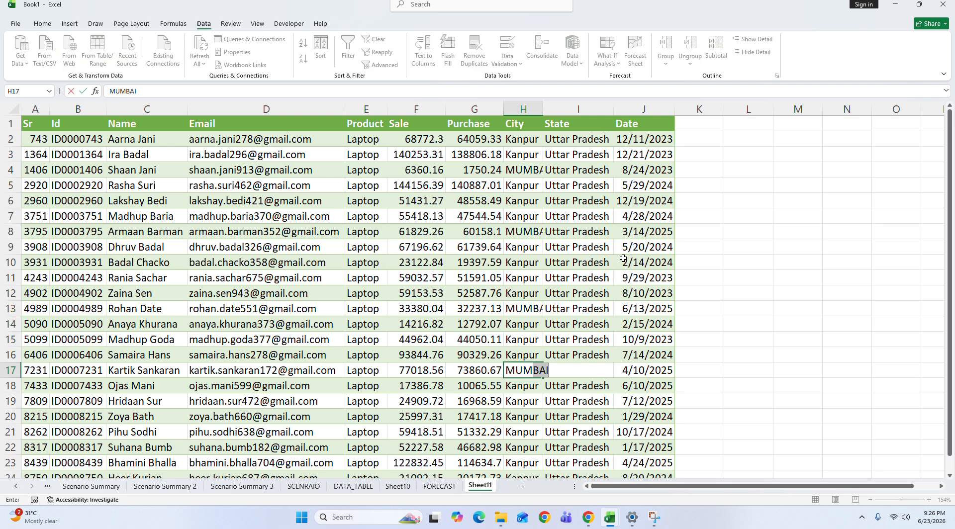
key("Return")
key("Down")
key("Down")
type("CHENNAI")
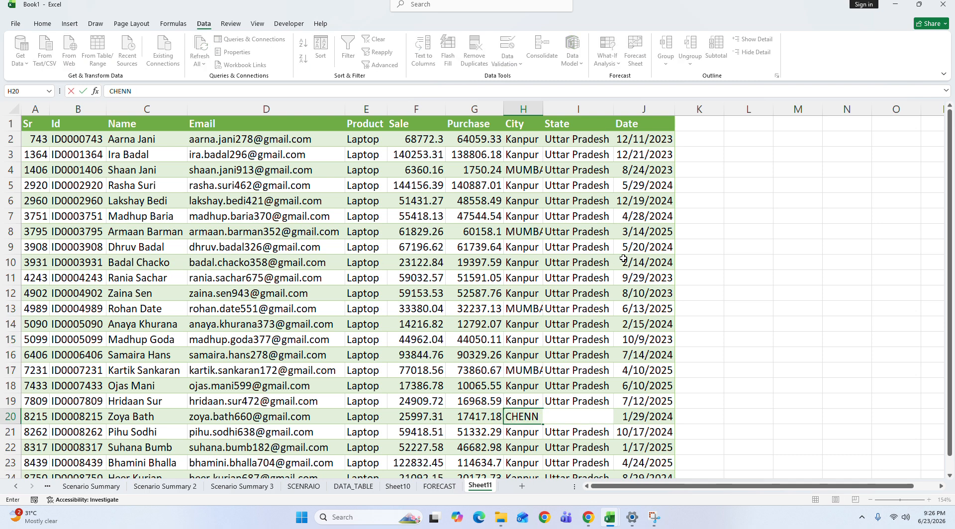
key("Return")
key("Down")
key("Down")
type("CHENNAI")
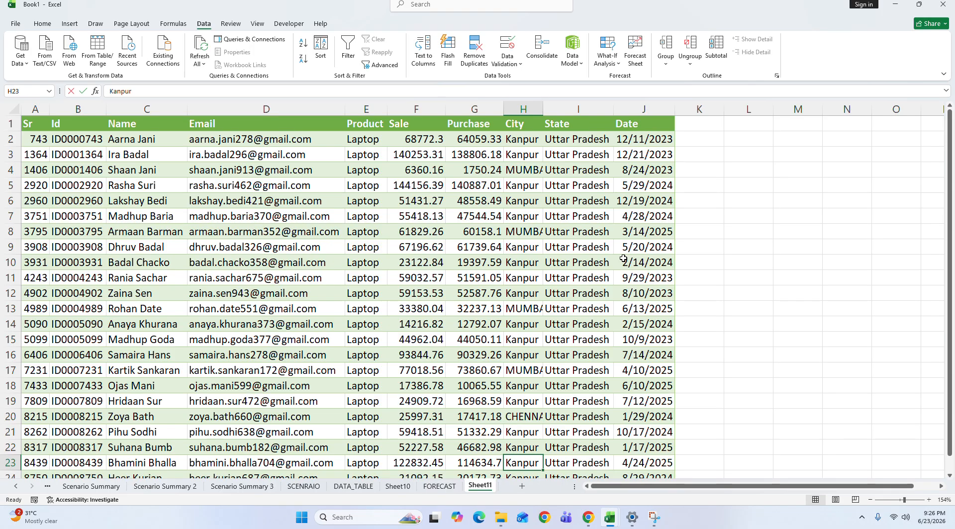
key("Return")
Step: Change the City value to BANGALORE in cell H5
key("Up")
key("Up")
key("Up")
key("Up")
key("Up")
key("Up")
key("Up")
key("Up")
key("Up")
key("Up")
key("Up")
key("Up")
key("Up")
key("Up")
key("Up")
key("Up")
key("Up")
key("Up")
key("Up")
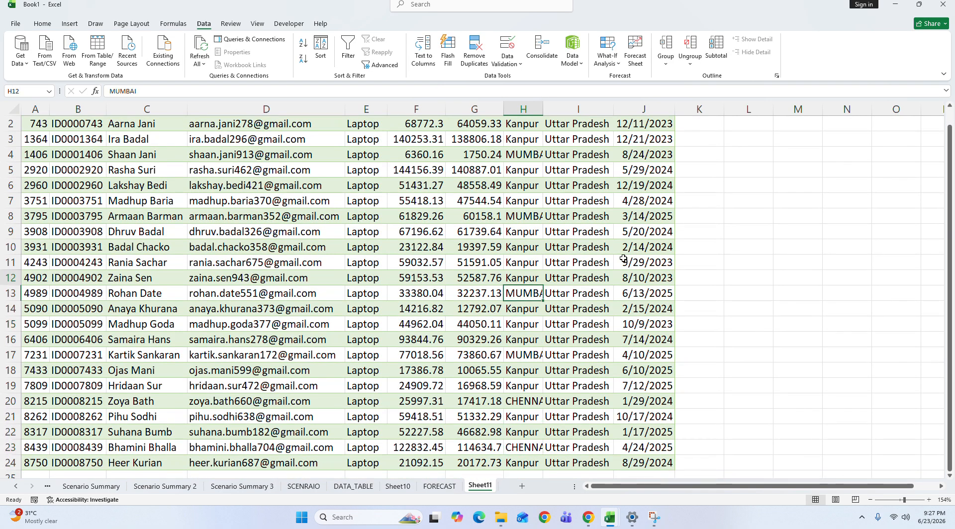
type("BANGALO")
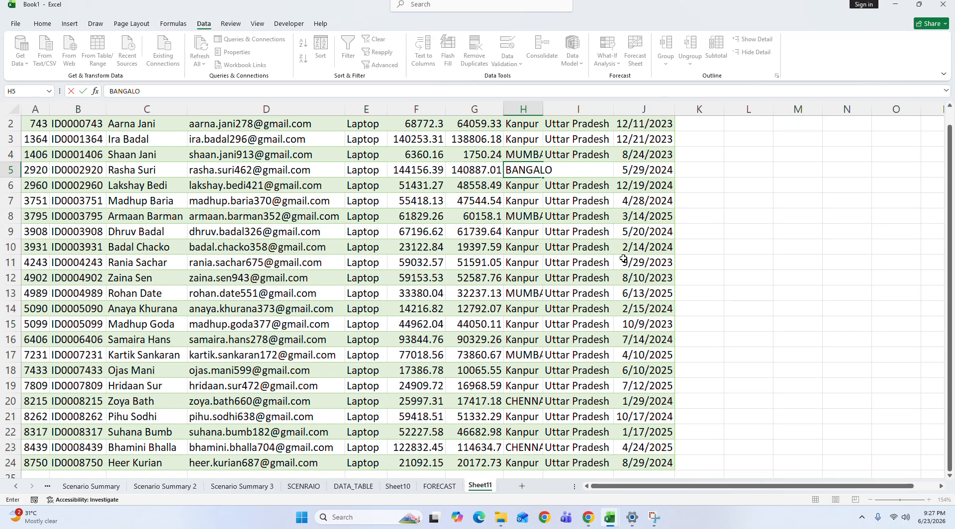
type("RE")
key("Return")
Step: Change the City value to NEW DELHI in cells H2 and H11
key("Up")
key("Up")
key("Up")
key("Up")
key("Up")
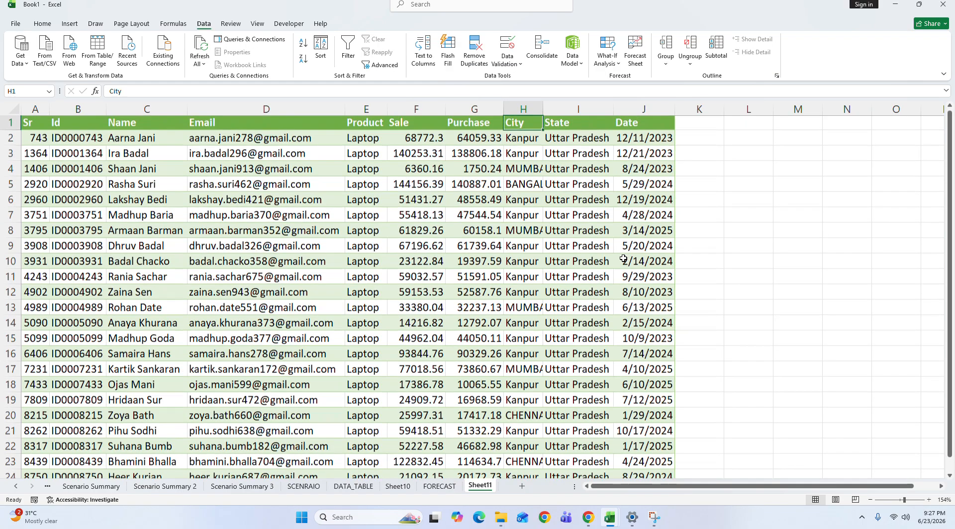
key("Down")
type("K")
key("BackSpace")
key("BackSpace")
type("NEW DELHI")
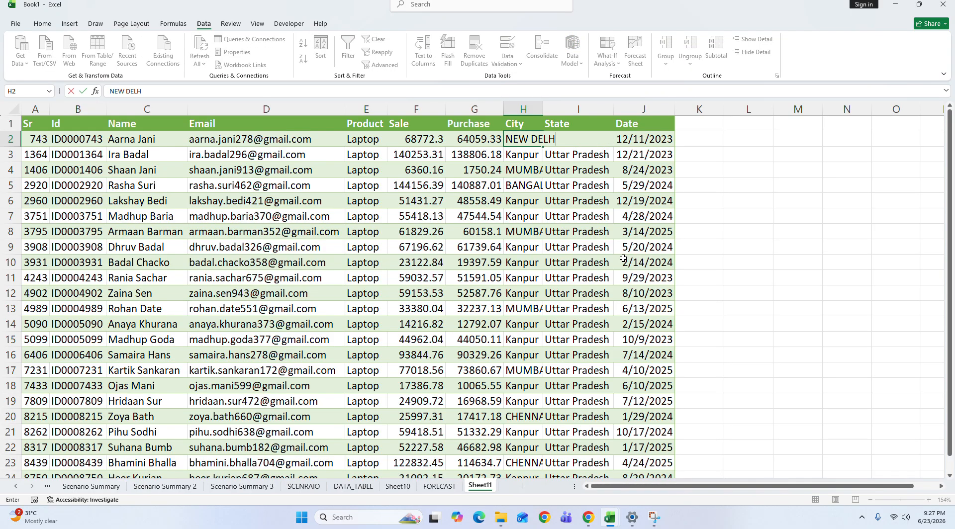
key("Return")
key("Return")
key("Down")
key("Down")
key("Down")
key("Down")
key("Down")
key("Down")
key("Down")
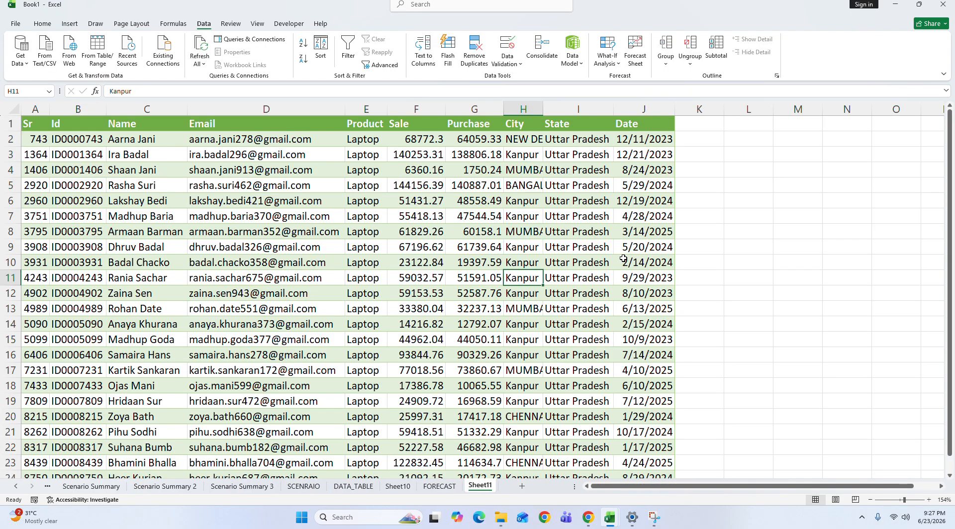
type("NEW D")
key("Return")
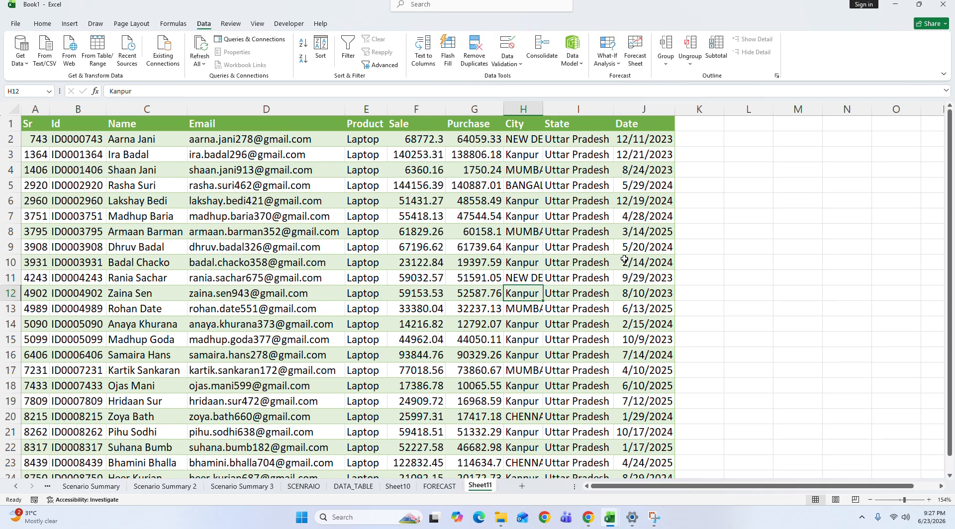
Step: Autofit the City column H to the full city names and check its entries
double_click(543, 109)
key("Up")
key("Up")
key("Up")
key("Up")
key("Up")
key("Up")
key("Up")
key("Up")
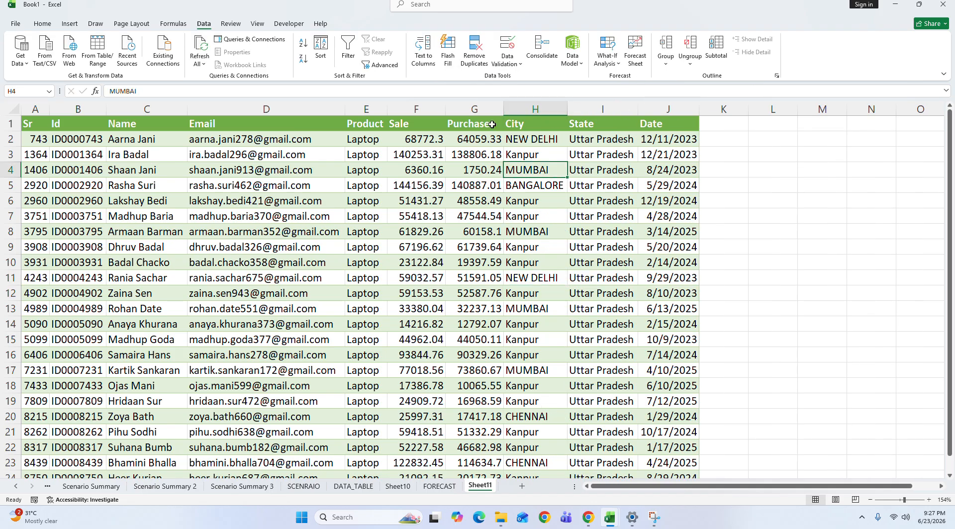
left_click(562, 136)
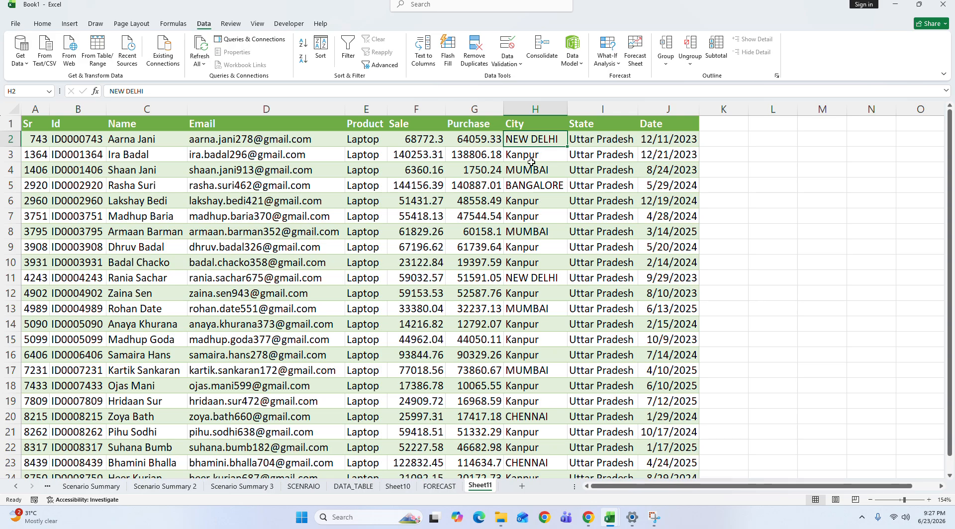
left_click(524, 351)
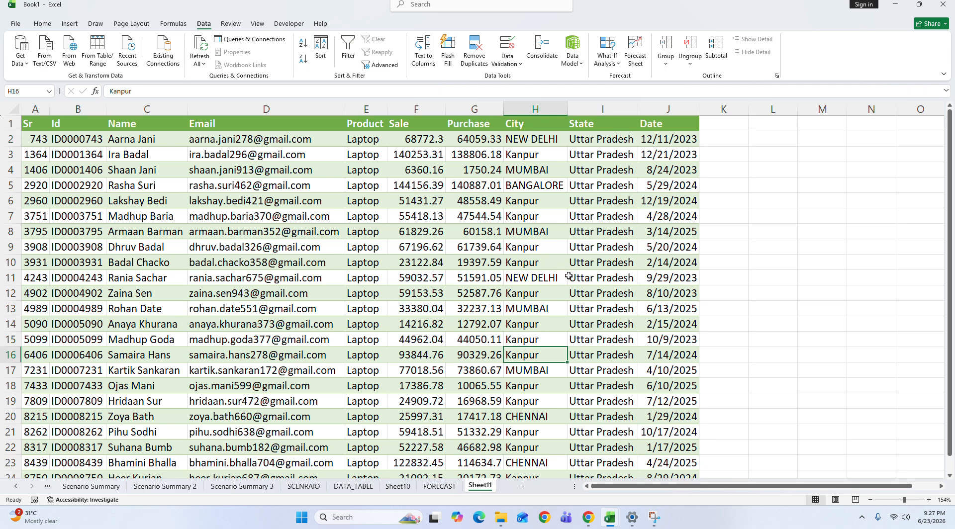
Step: Sort the whole sales table by City in A to Z order on cell values
left_click(558, 124)
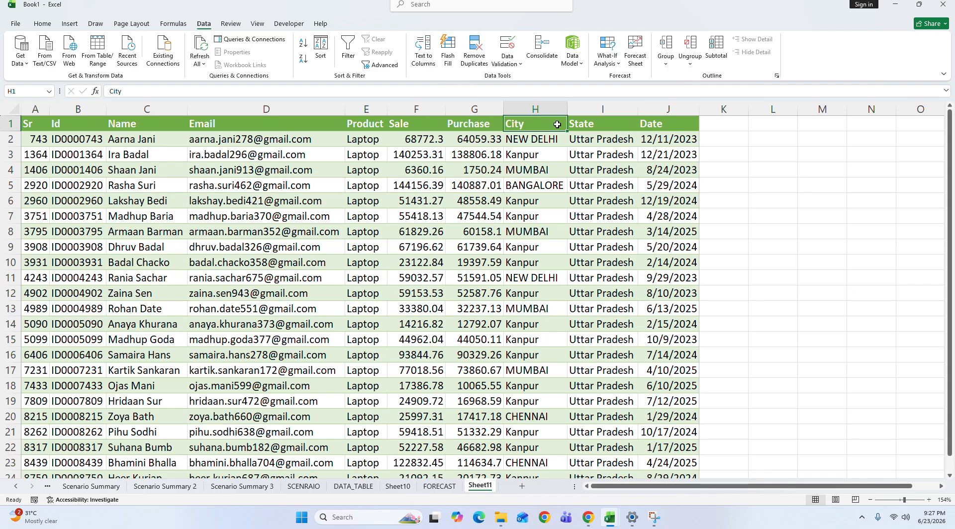
key("ctrl+a")
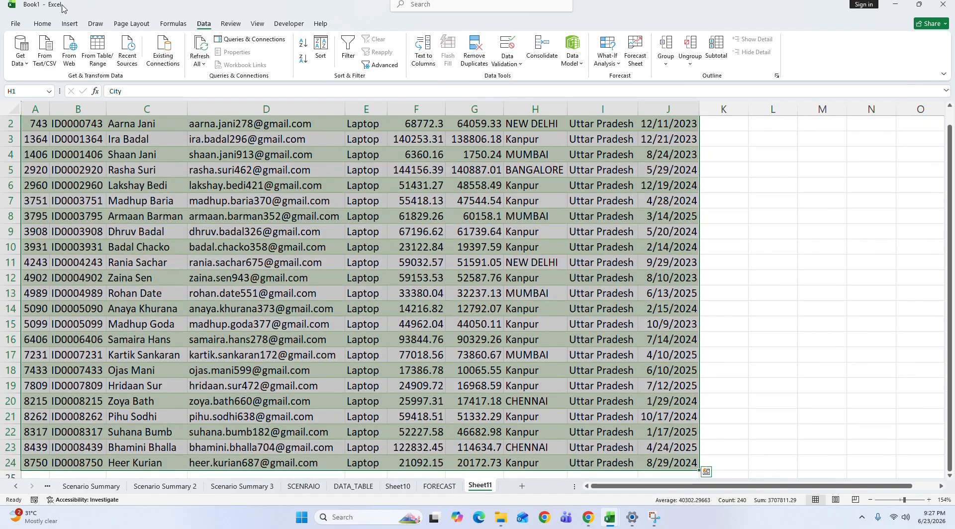
left_click(42, 23)
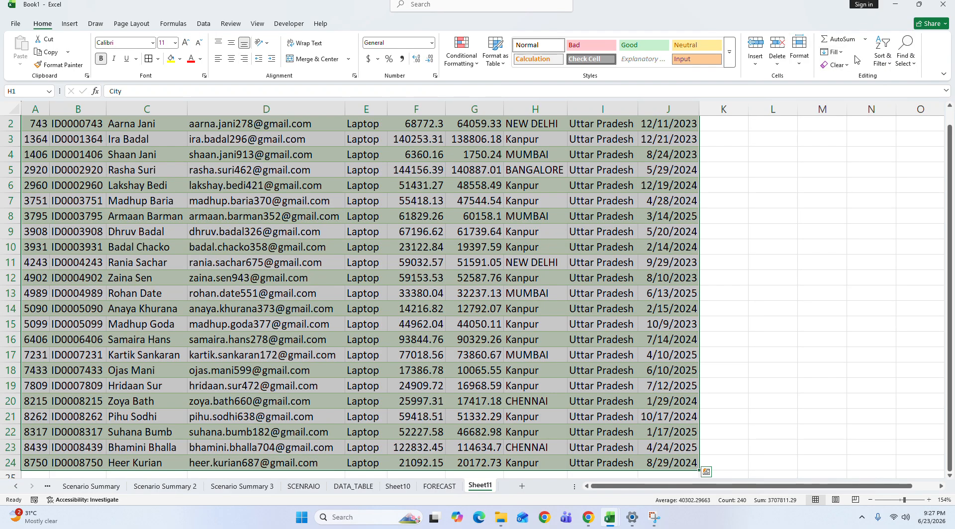
left_click(883, 50)
left_click(903, 105)
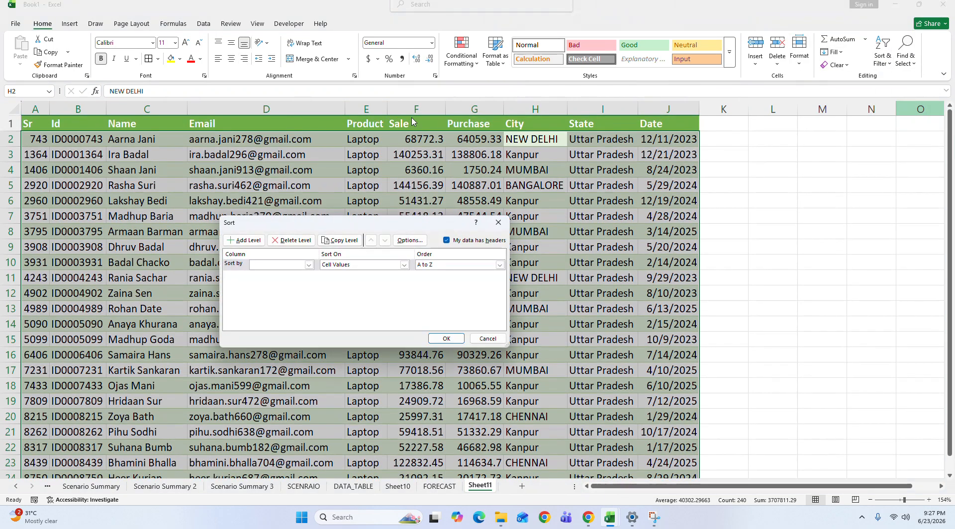
left_click(309, 266)
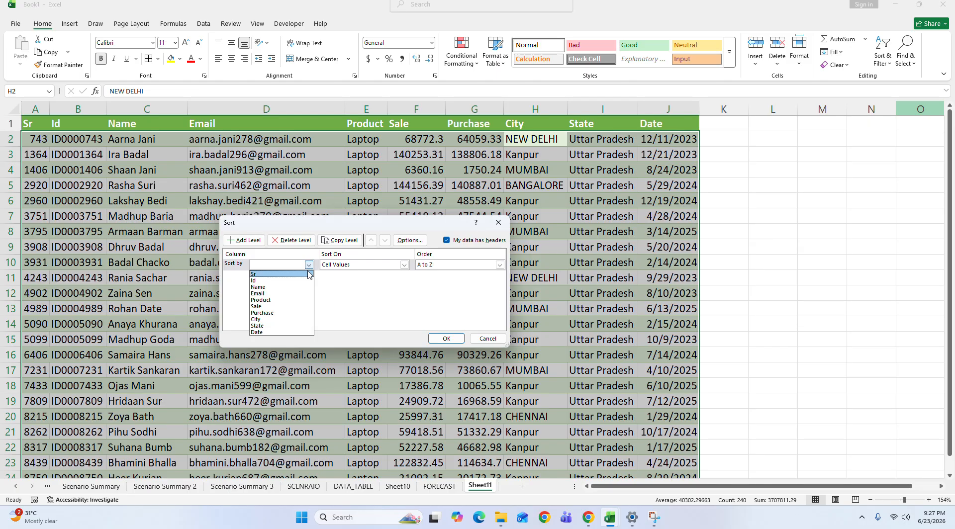
left_click(301, 319)
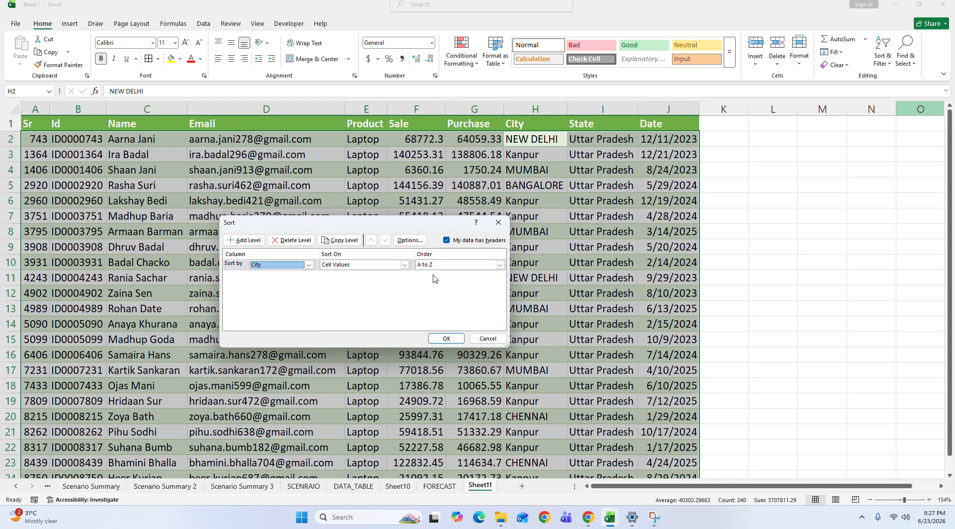
left_click(426, 342)
left_click(824, 278)
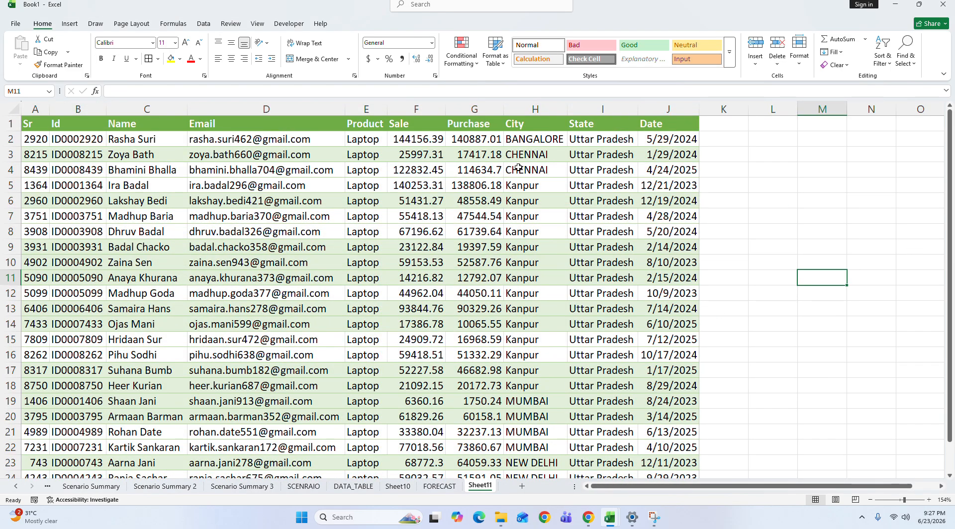
Step: Group the MUMBAI rows 19 to 22 of the sorted table
left_click(546, 139)
left_click_drag(542, 151, 522, 359)
left_click_drag(521, 401, 30, 402)
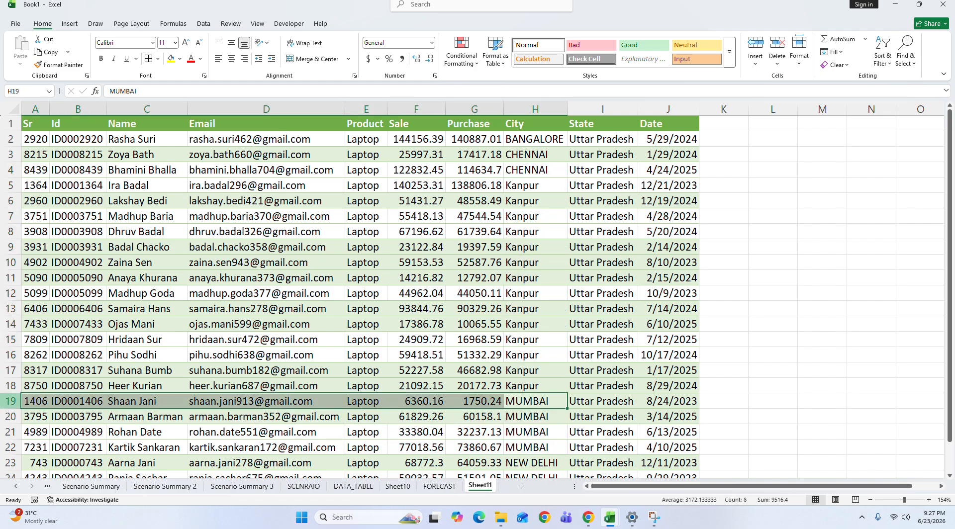
left_click(950, 475)
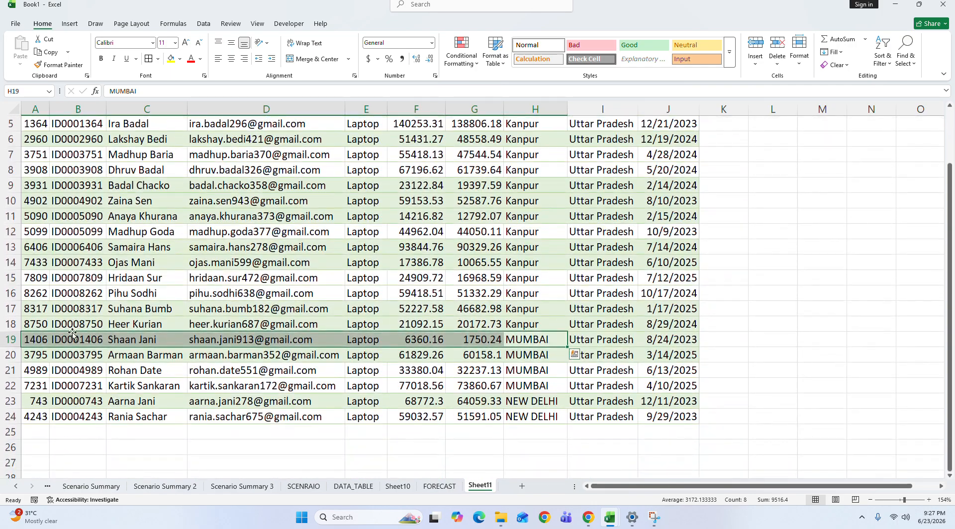
left_click(11, 340)
left_click_drag(11, 339, 24, 389)
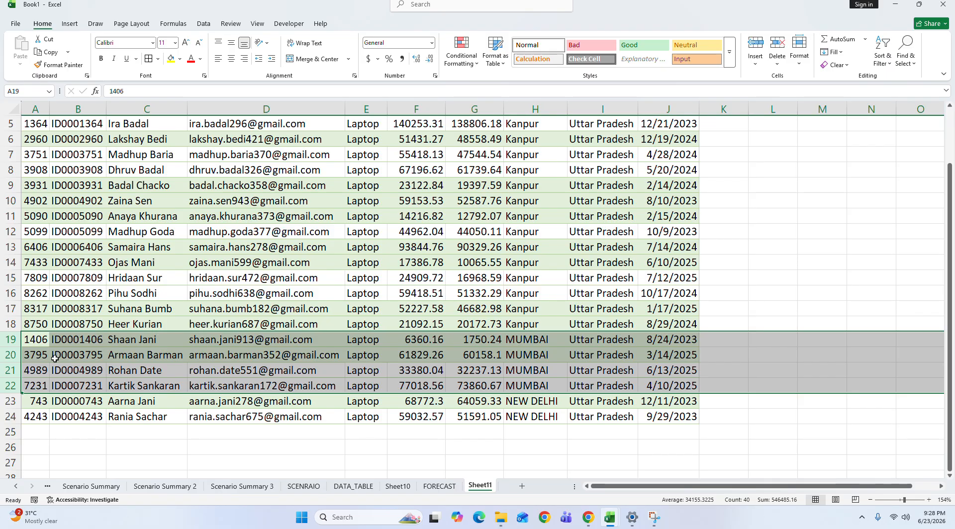
left_click(204, 23)
left_click(672, 65)
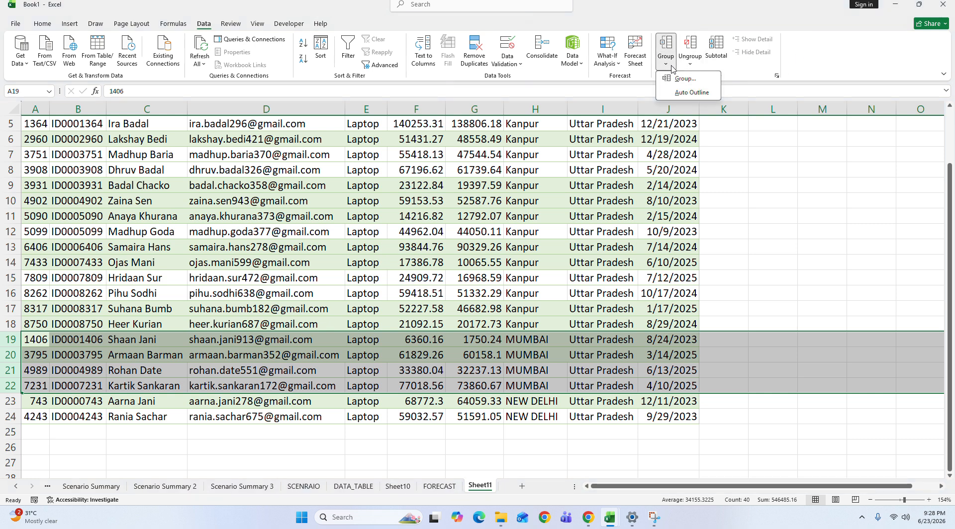
left_click(690, 67)
left_click(673, 63)
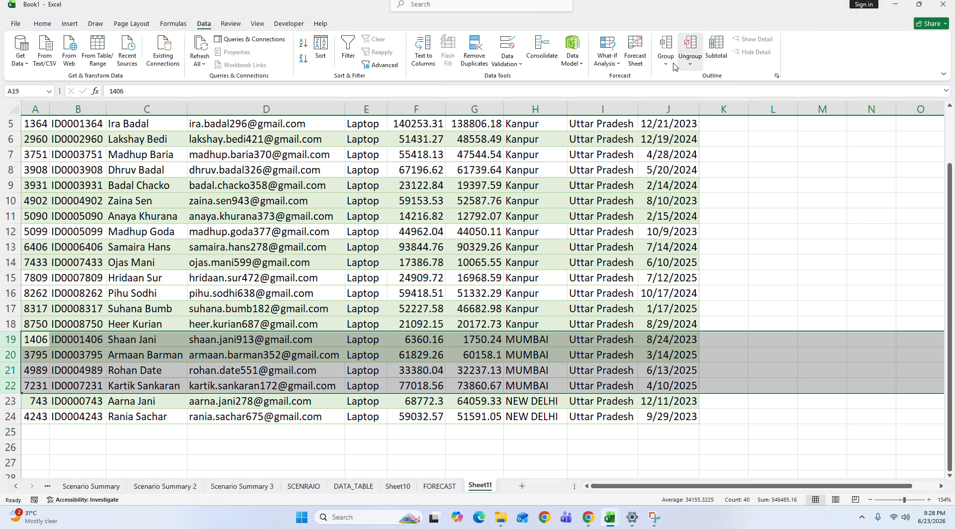
left_click(696, 80)
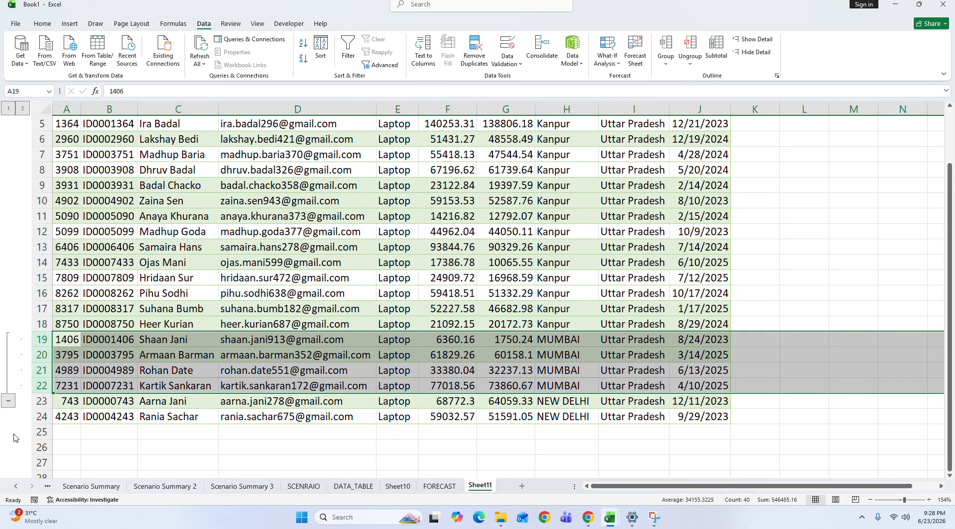
Step: Collapse and expand the grouped MUMBAI rows twice to show how the outline hides and reveals them
left_click(11, 403)
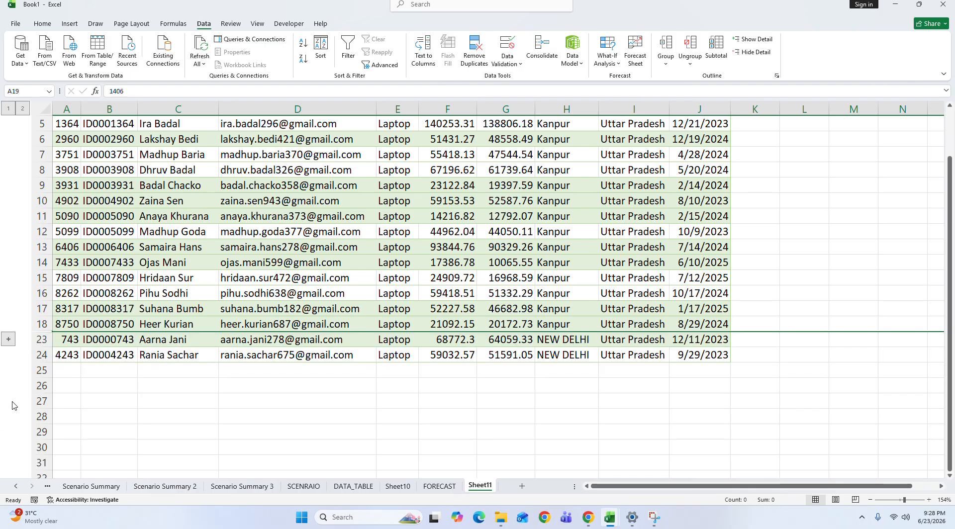
left_click(7, 340)
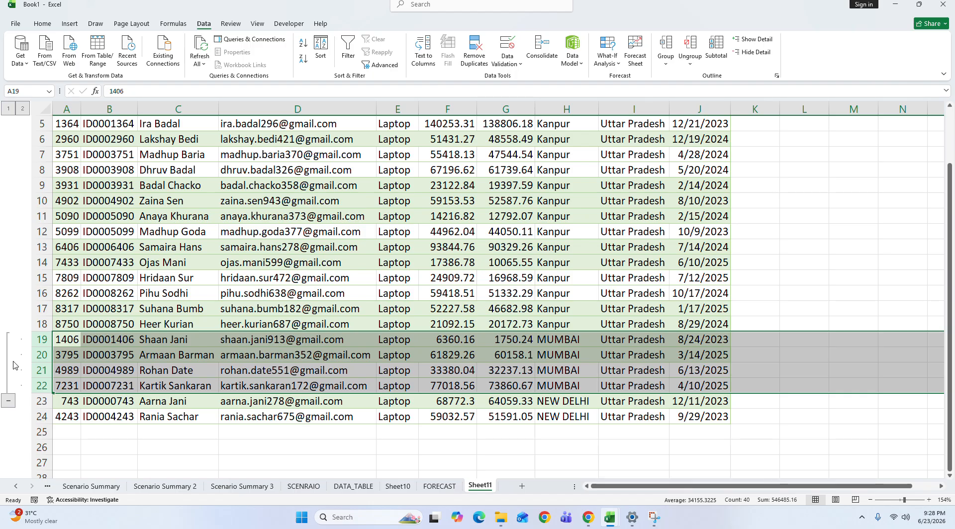
left_click(10, 405)
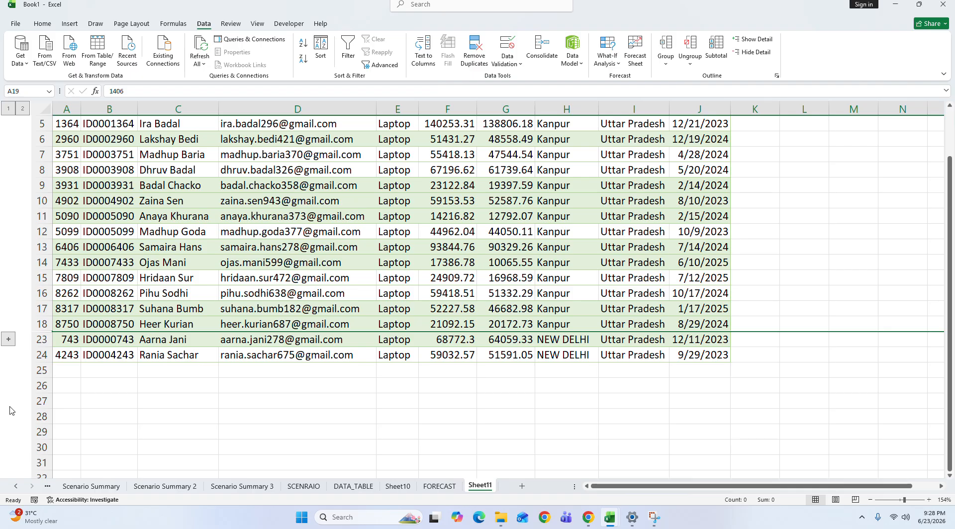
left_click(10, 339)
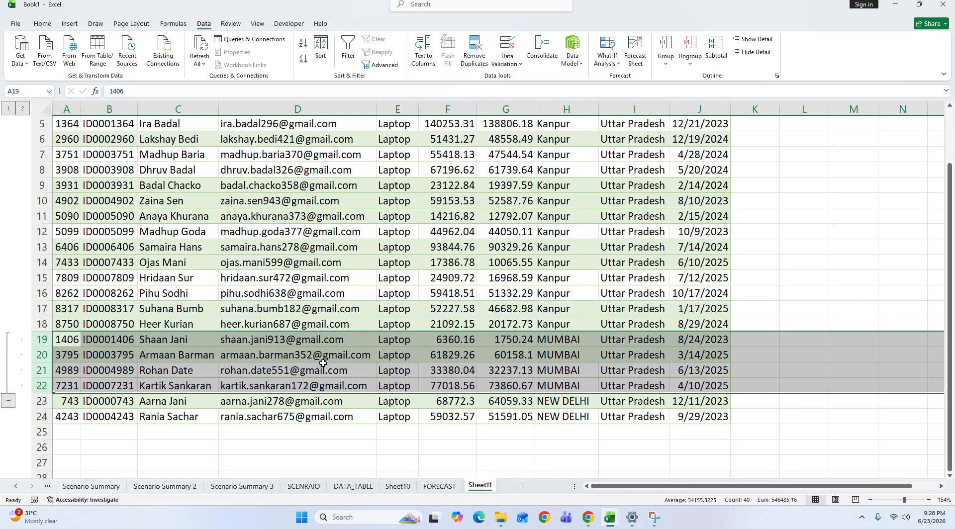
Step: Ungroup the MUMBAI rows 19 to 22 and clear the row selection
left_click(680, 65)
left_click(721, 92)
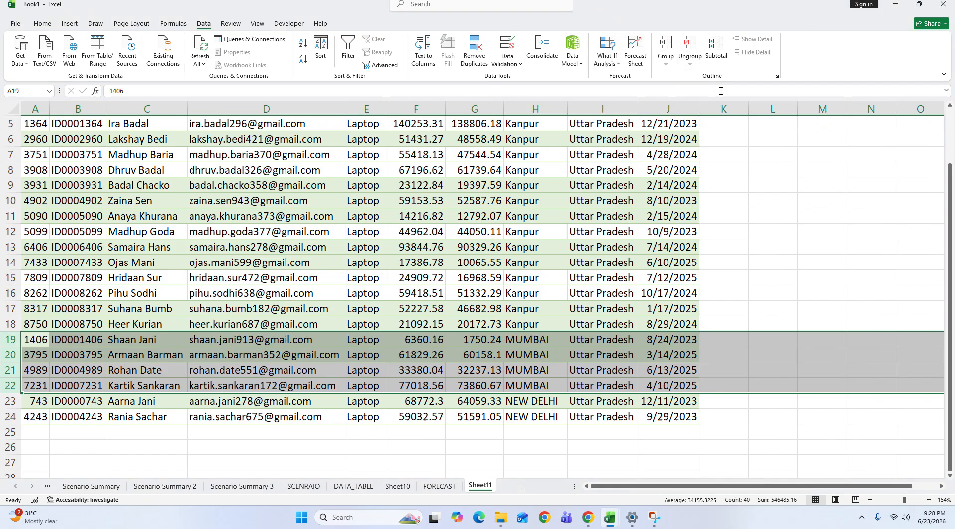
left_click(357, 267)
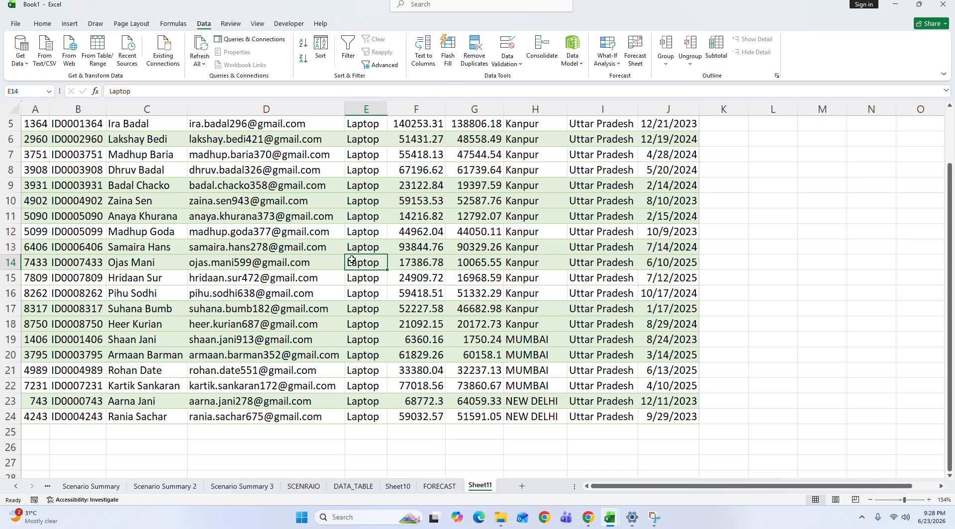
left_click(618, 370)
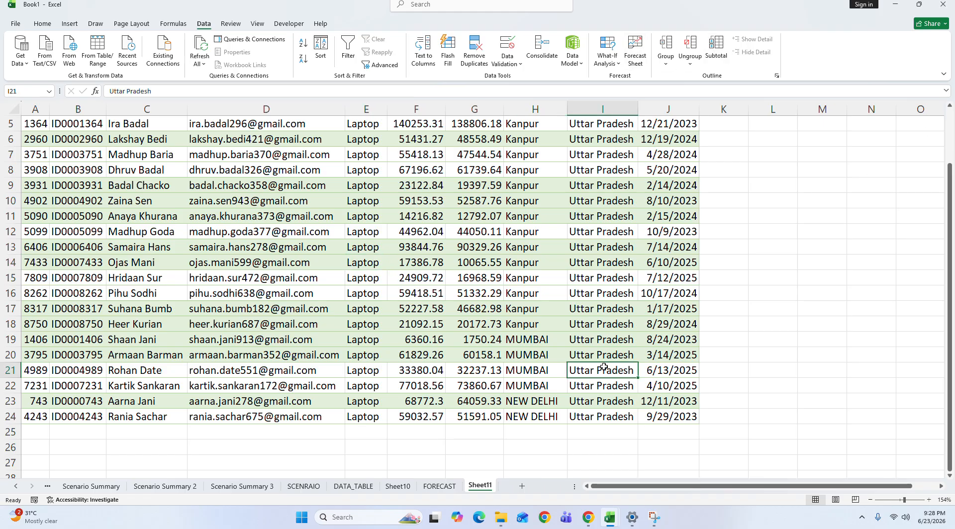
left_click(495, 310)
left_click_drag(953, 383, 952, 326)
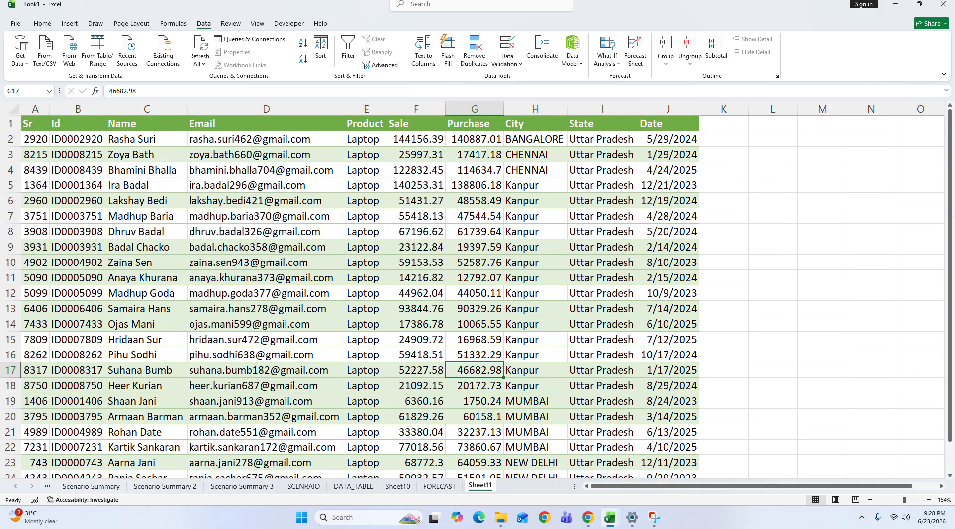
left_click_drag(904, 500, 907, 499)
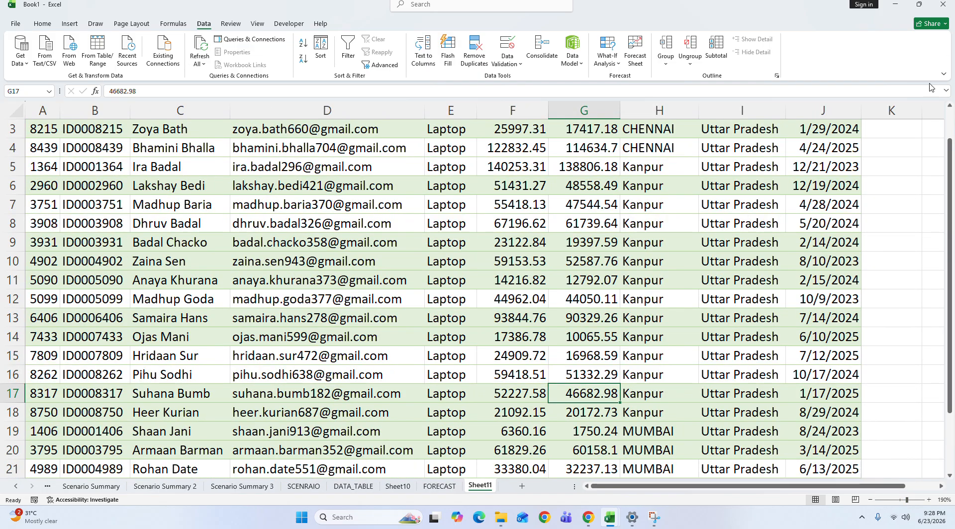
left_click_drag(950, 194, 950, 163)
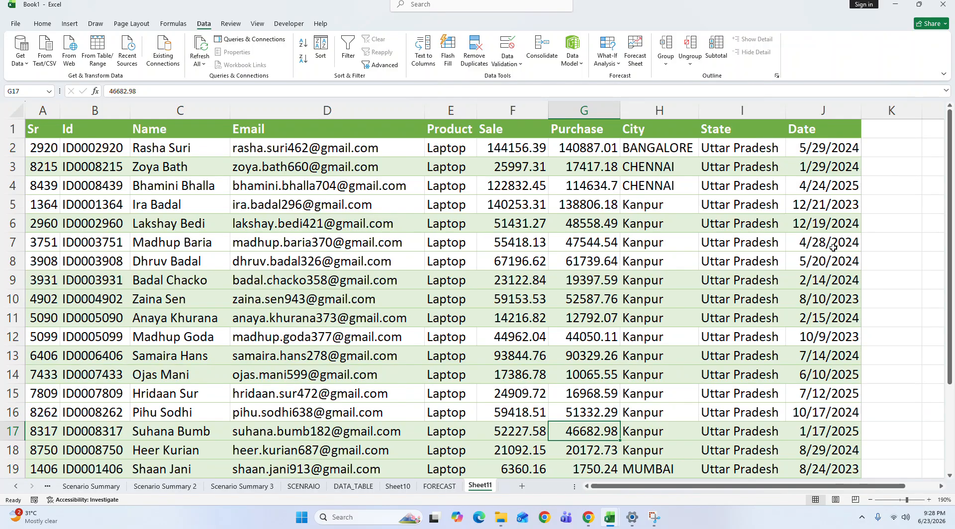
left_click(672, 170)
left_click(16, 170)
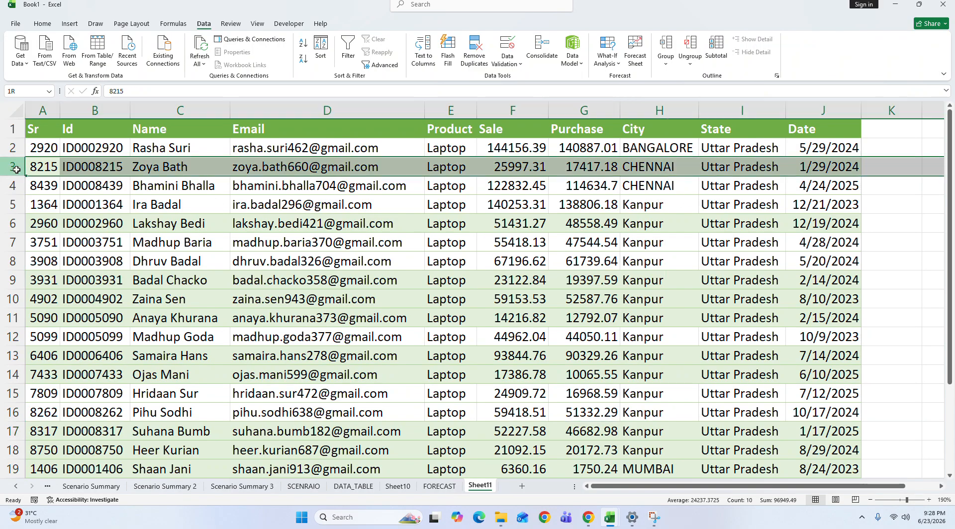
left_click_drag(16, 170, 34, 209)
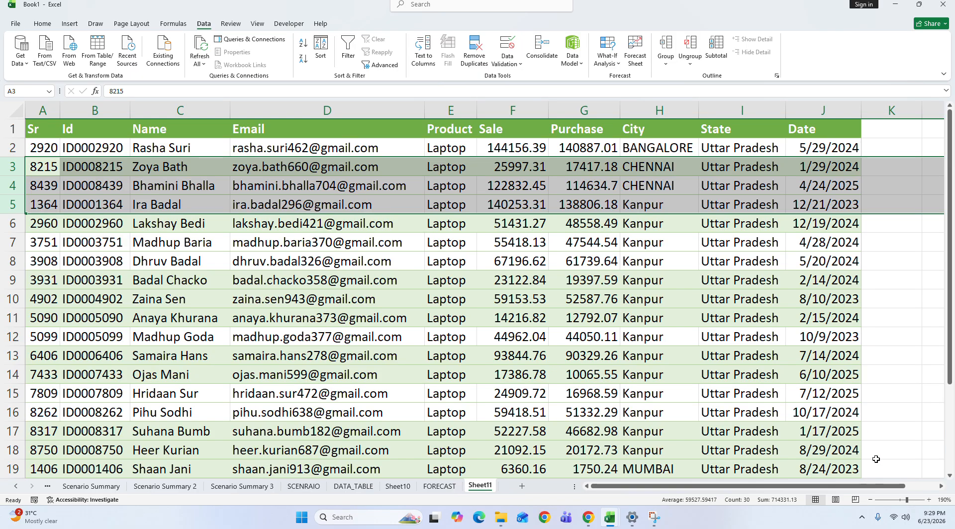
left_click_drag(905, 502, 901, 501)
left_click(470, 262)
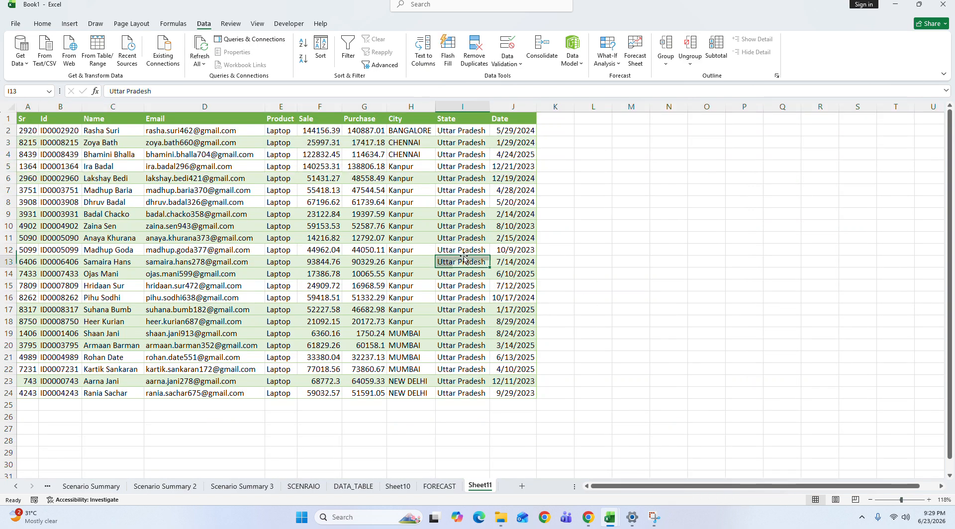
Step: Apply all borders to the table range A1:J24
left_click_drag(25, 119, 524, 398)
key("alt+h")
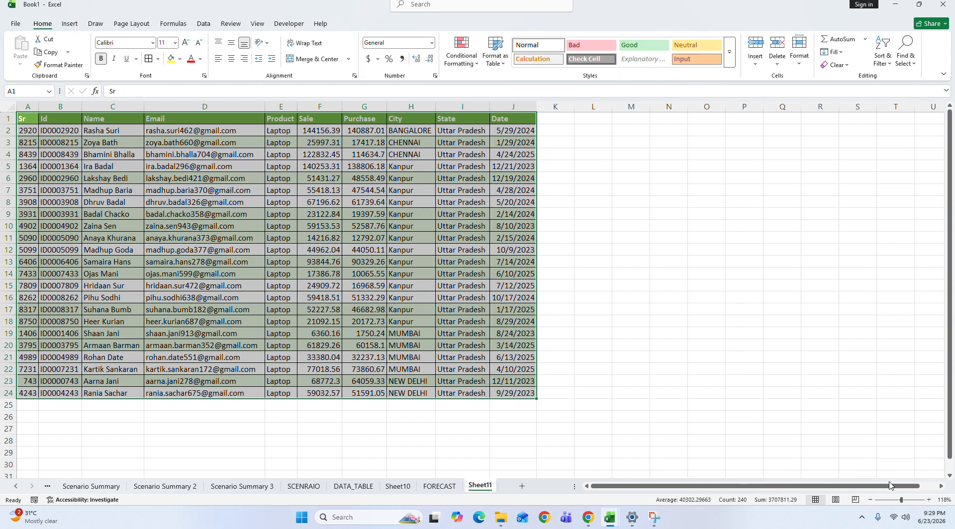
left_click(908, 503)
left_click(563, 289)
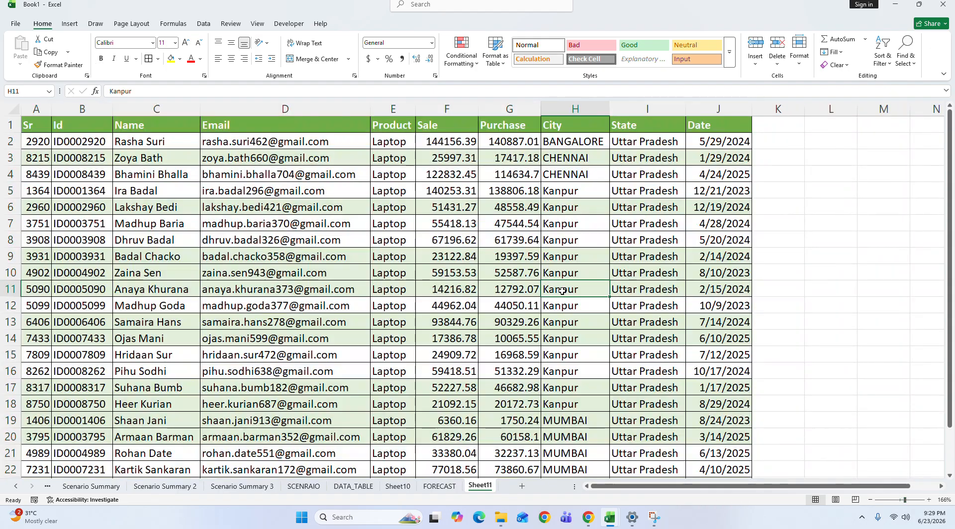
Step: Change the City value to PATNA in cells H9 and H12
left_click(572, 260)
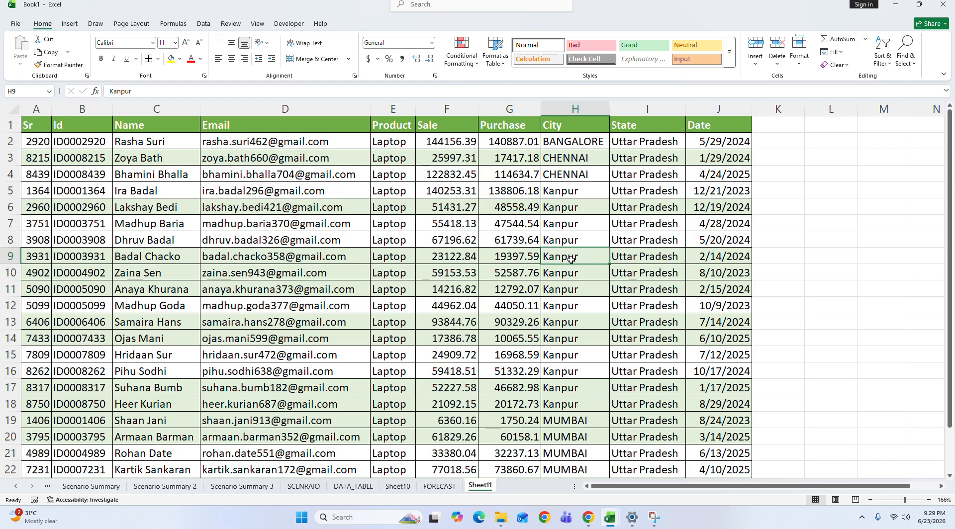
type("PATNA")
key("Down")
key("Down")
key("Down")
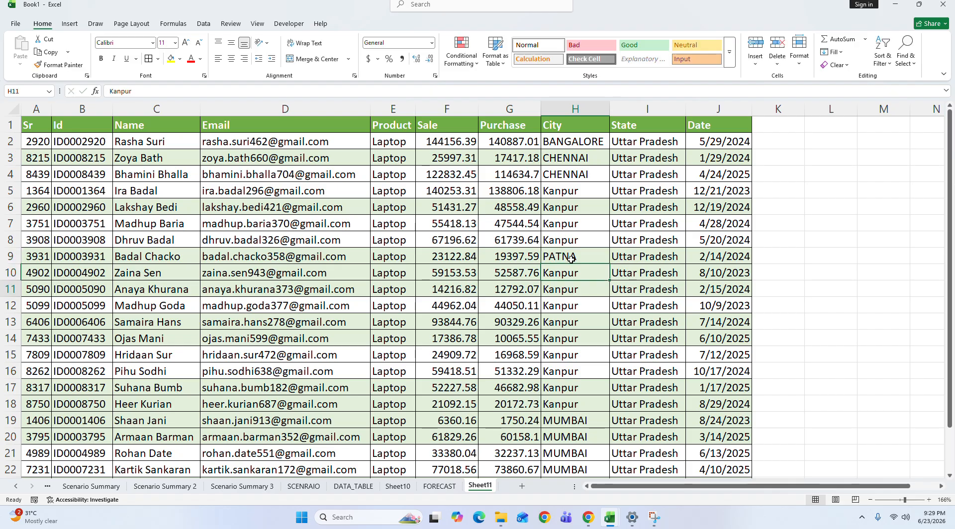
type("PAR")
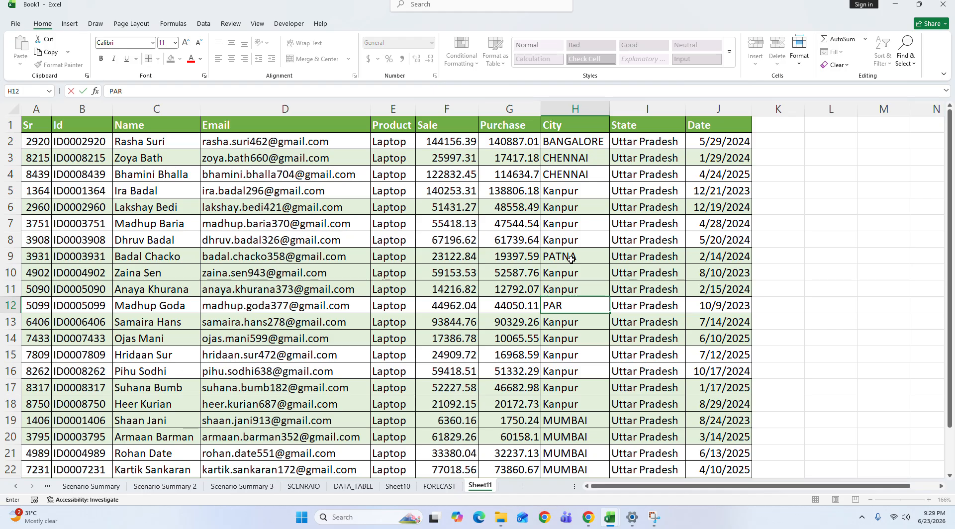
type("N")
key("BackSpace")
key("BackSpace")
type("TNA")
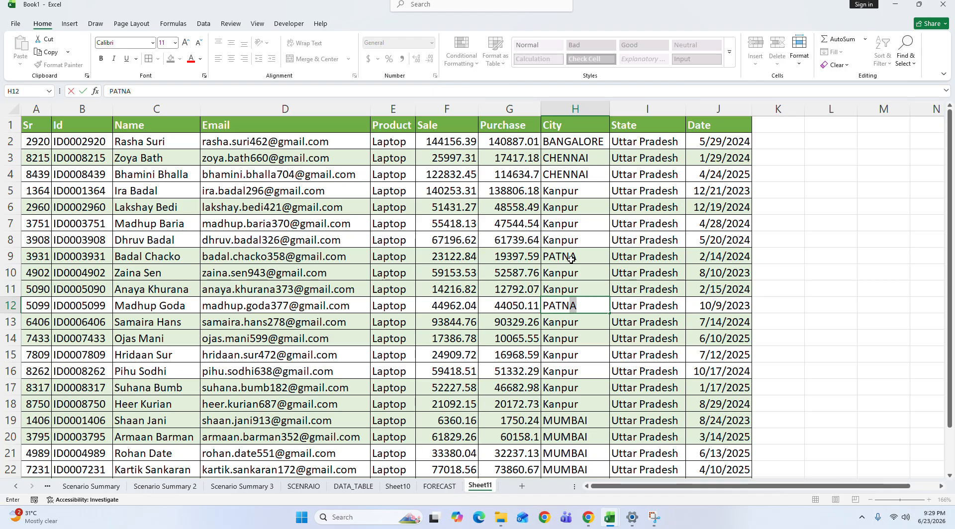
key("Down")
key("Down")
key("Down")
key("Down")
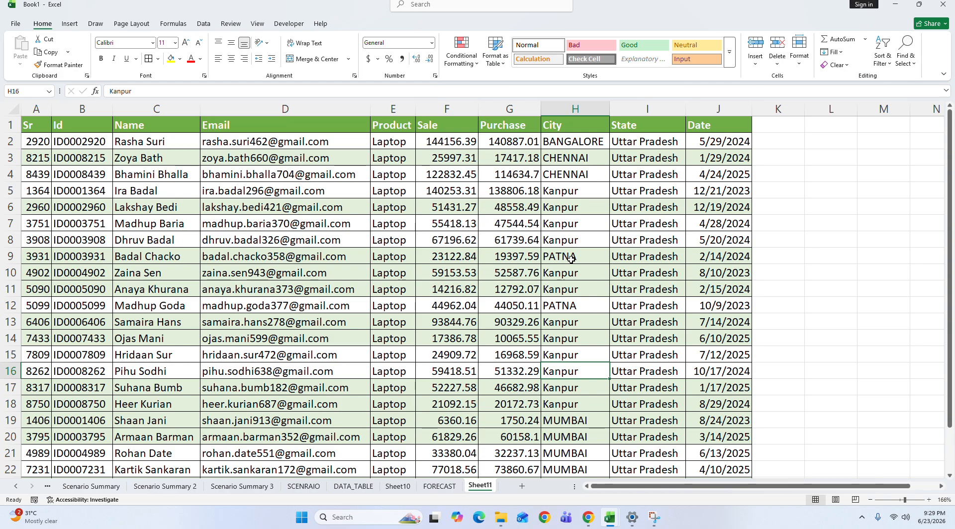
Step: Change the City value to MUMBAI in cell H16 and return to cell H5
type("M")
key("Return")
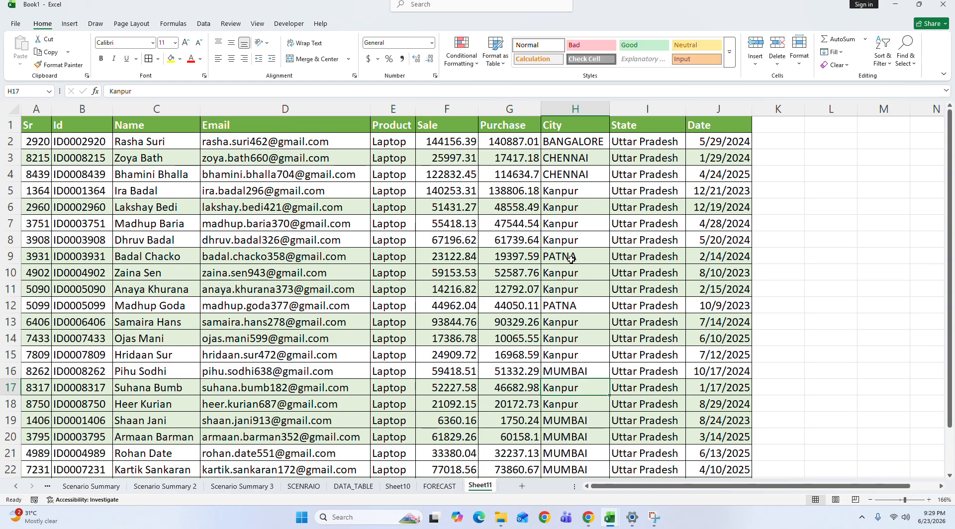
key("Up")
key("Up")
key("Up")
key("Up")
key("Up")
key("Up")
key("Up")
key("Up")
key("Up")
key("Up")
key("Up")
key("Up")
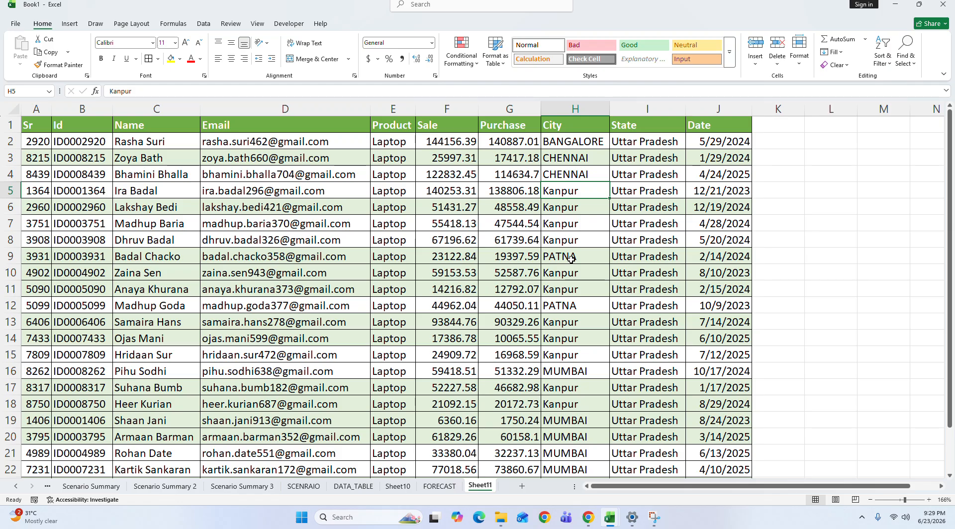
Step: Enter SHIMLA as the City in cell H5 and SHIMA in cell H7
type("SHIMLA")
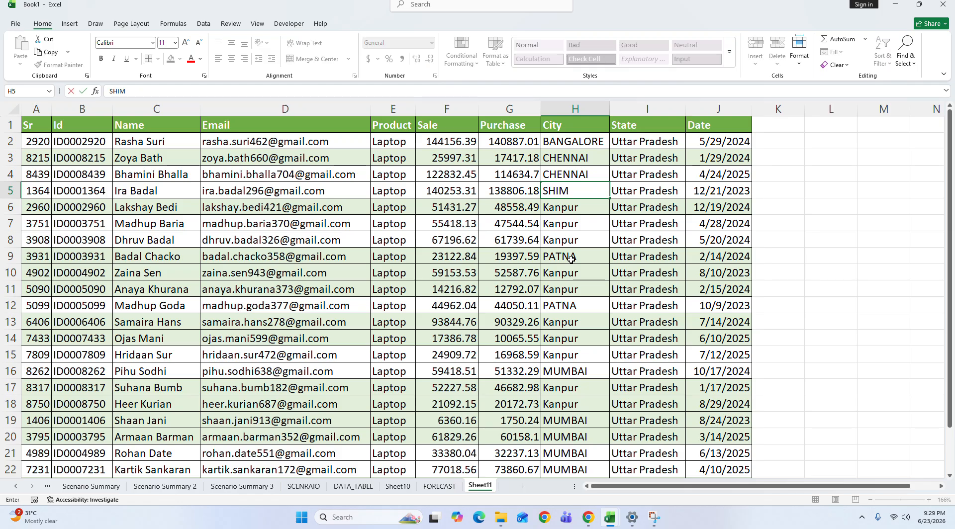
key("Return")
key("Down")
type("SHIMA")
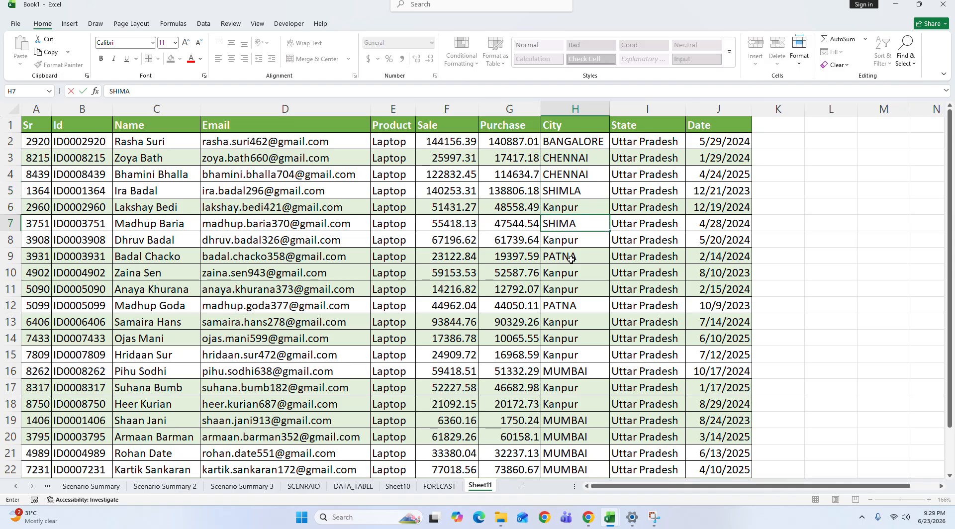
key("Return")
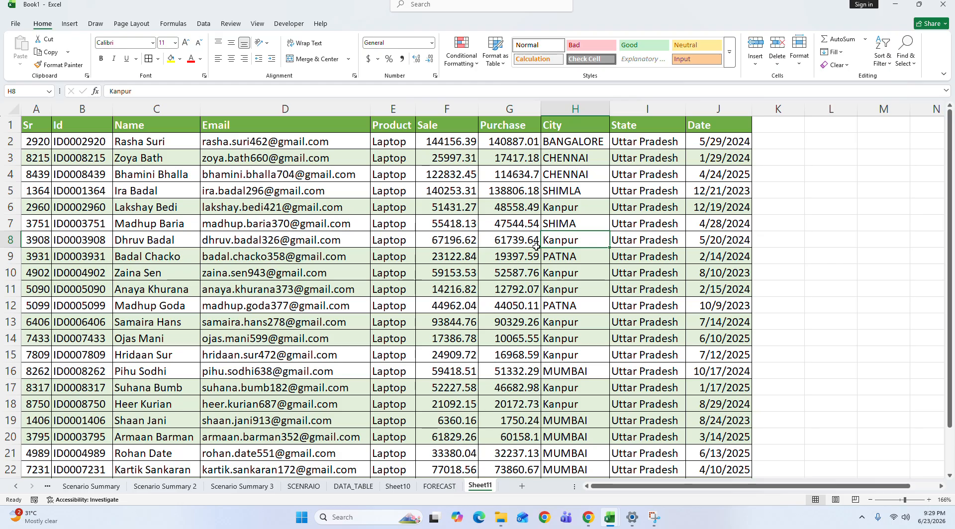
Step: Sort the whole sales table by City on cell values from A to Z and clear the table selection
left_click(565, 126)
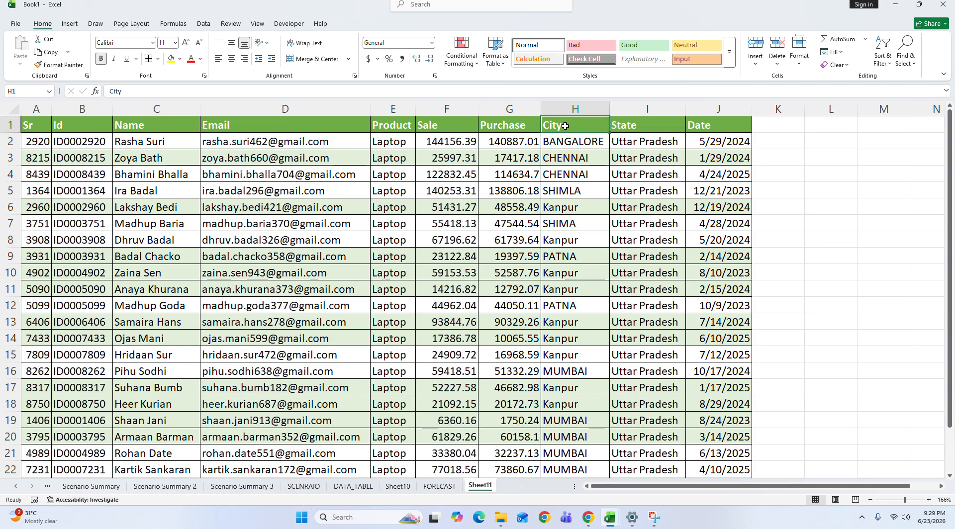
key("ctrl+a")
scroll(510, 142, "down", 1)
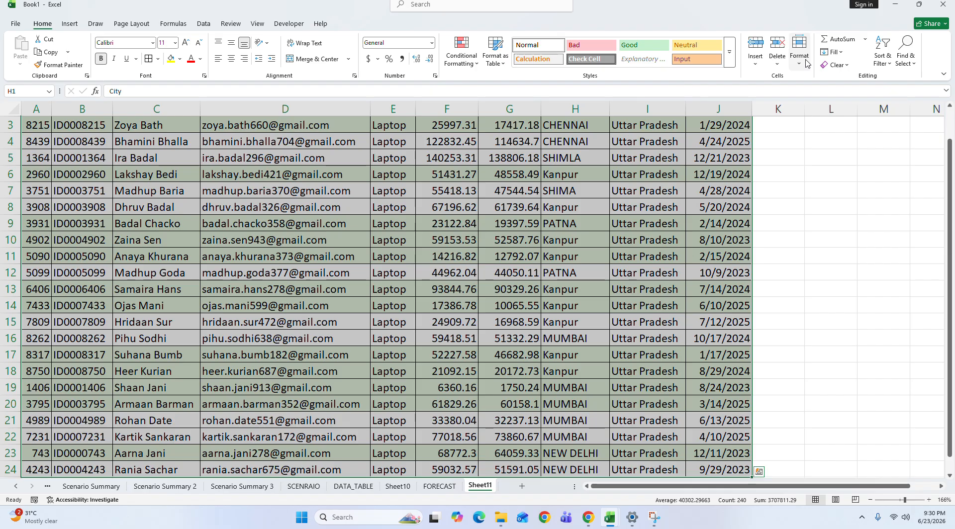
left_click(883, 52)
left_click(903, 114)
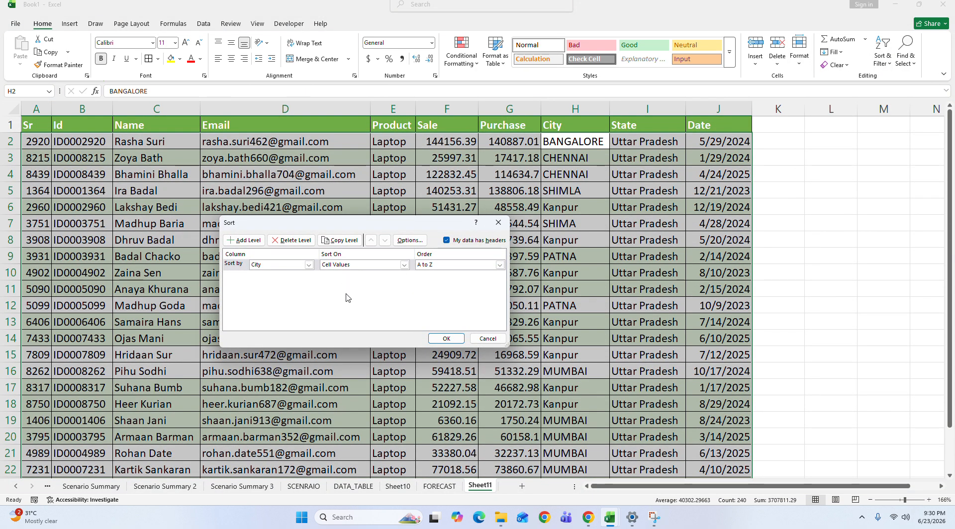
left_click(447, 338)
left_click(586, 175)
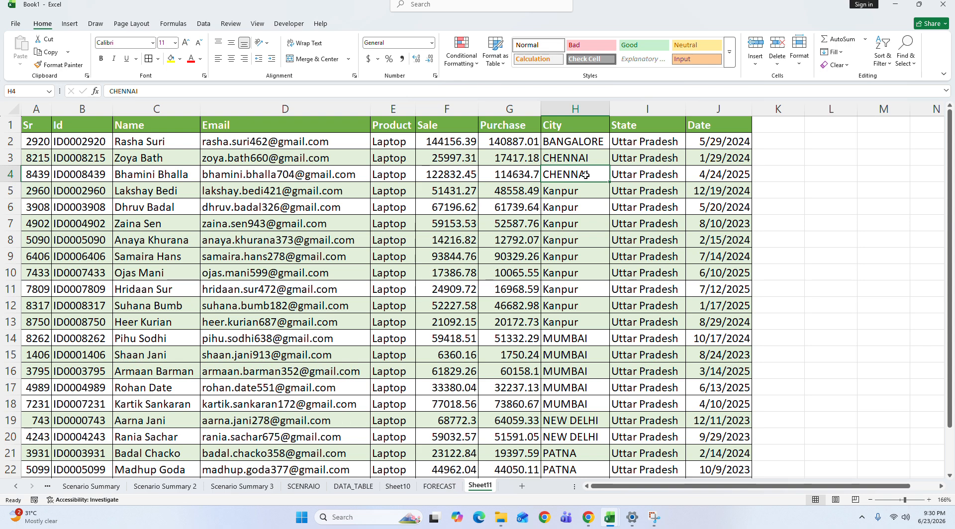
left_click(880, 141)
left_click(646, 177)
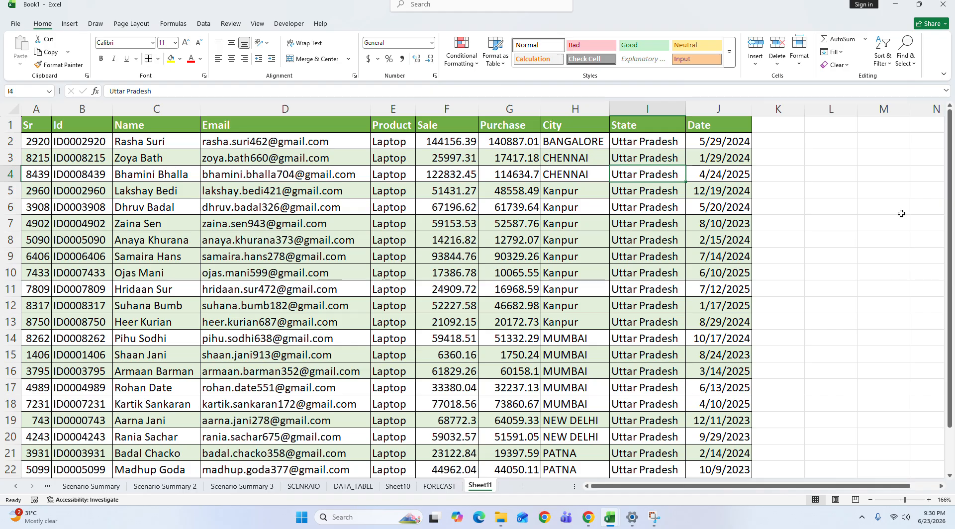
Step: Select the entire sales table A1:J24, including its header row
left_click(35, 125)
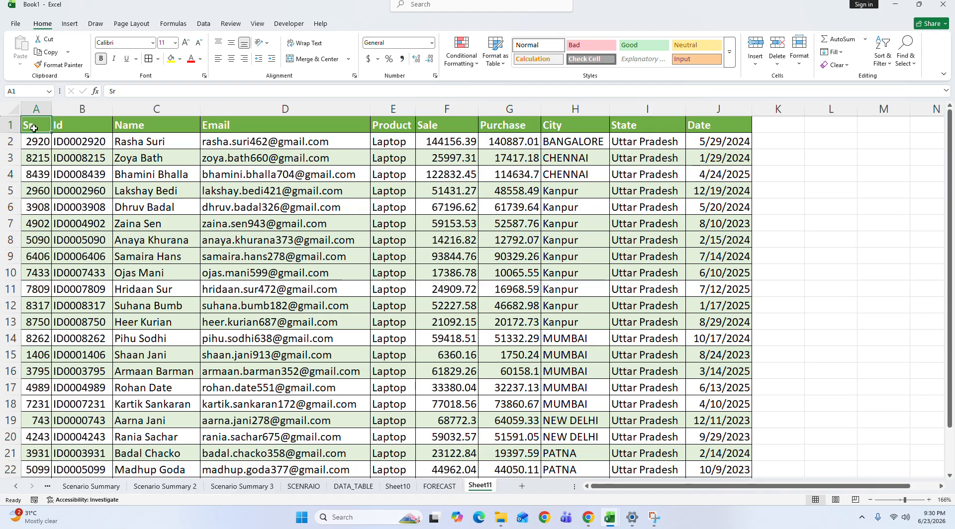
key("ctrl+a")
scroll(34, 128, "down", 1)
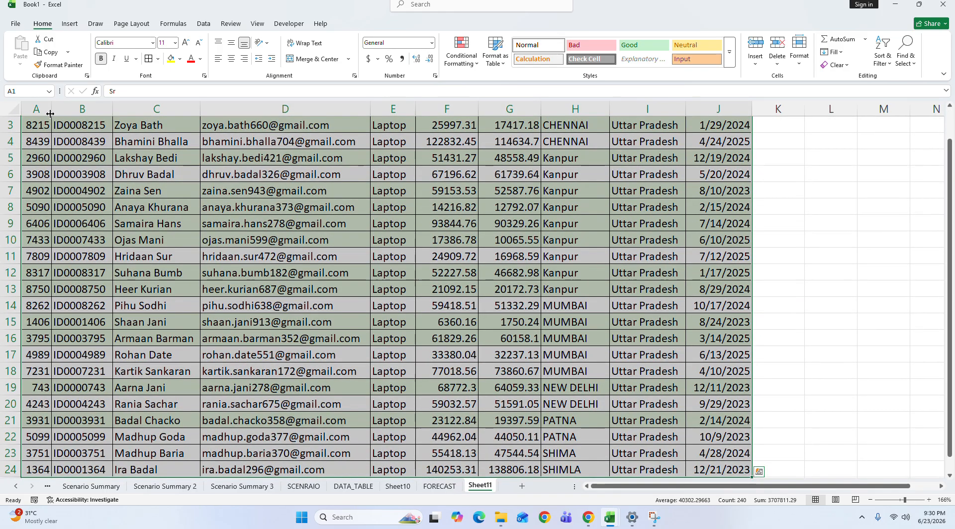
left_click(204, 23)
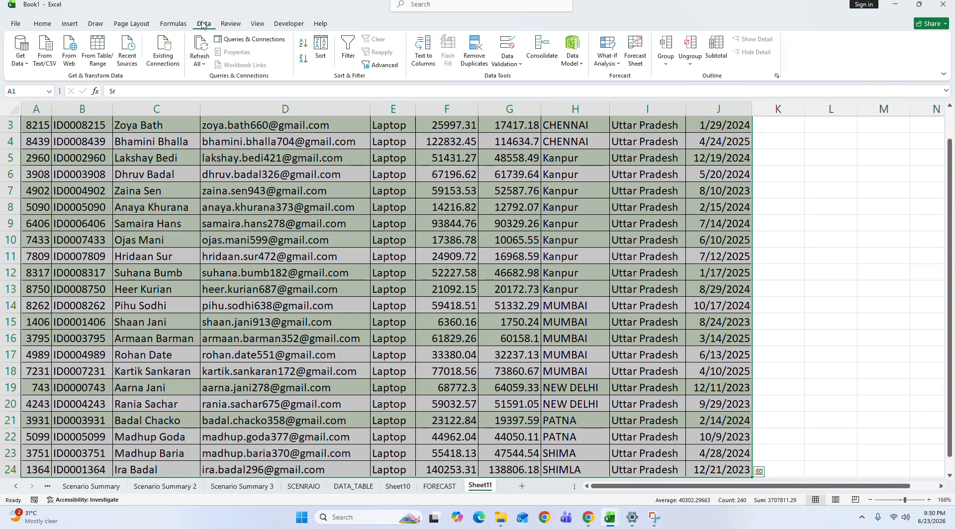
left_click(715, 59)
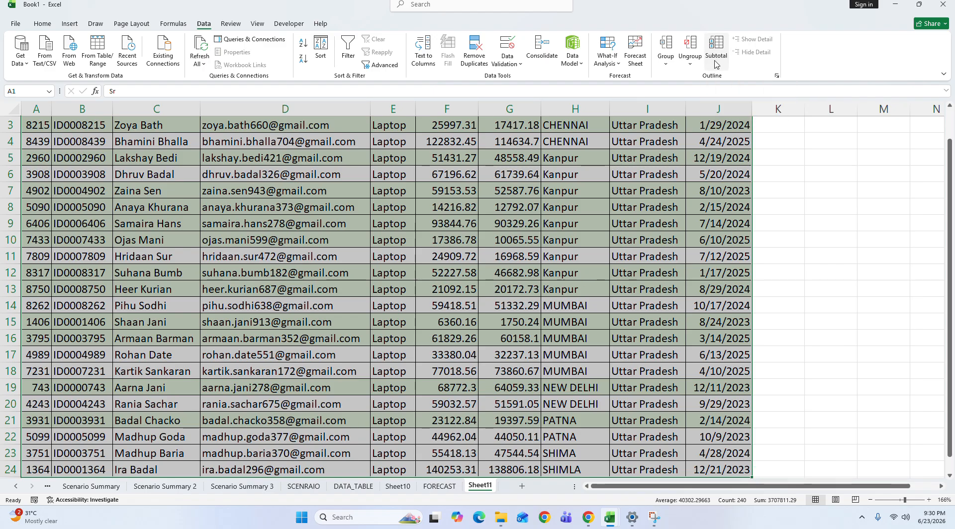
left_click_drag(361, 204, 152, 311)
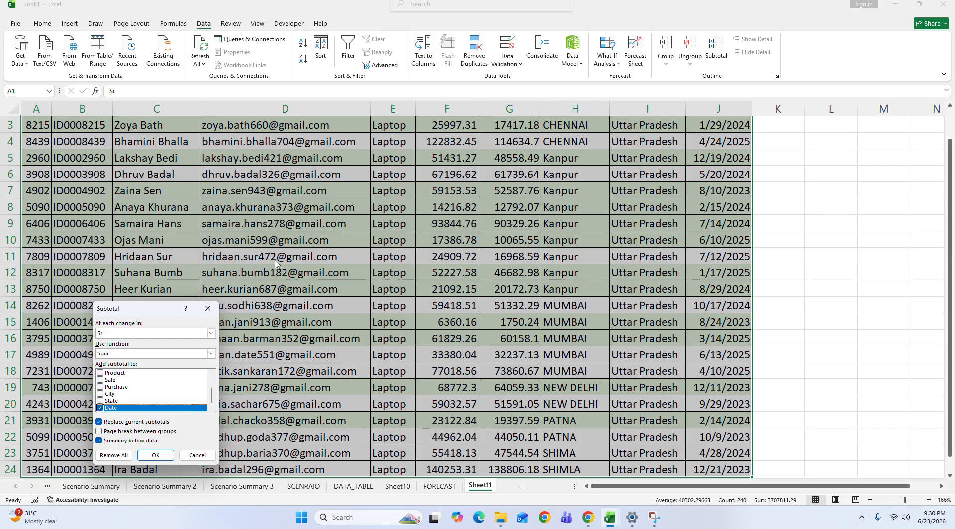
left_click(208, 309)
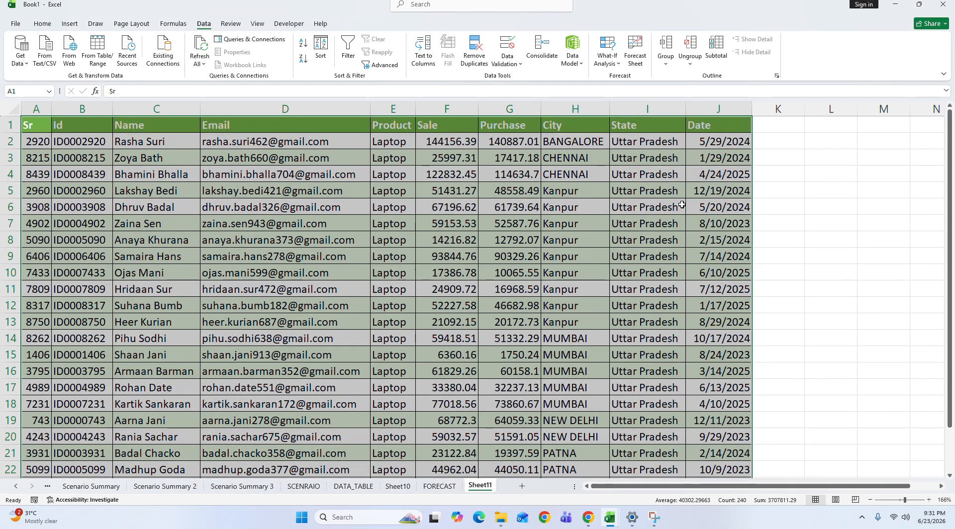
Step: Subtotal the table at each change in City, using Sum on the Sale column only instead of Date
left_click(717, 49)
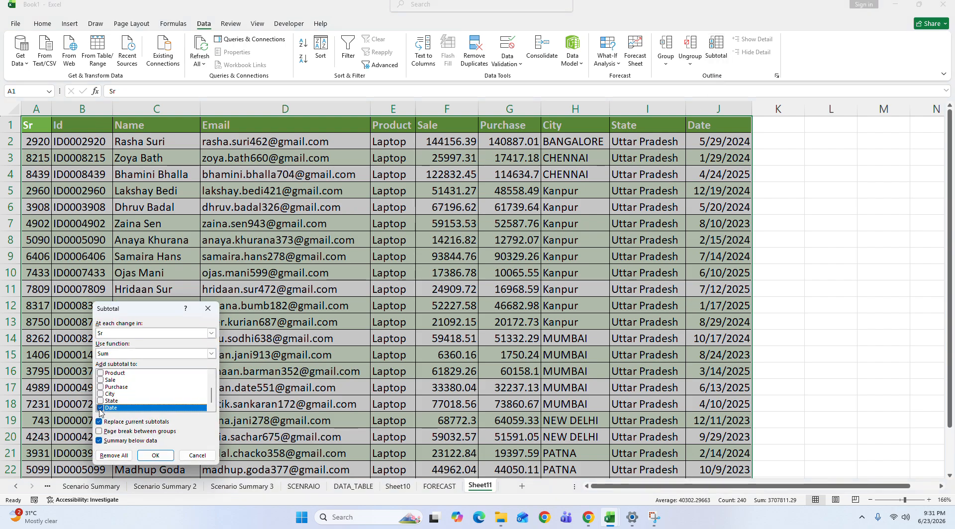
left_click(100, 408)
left_click_drag(212, 398, 217, 379)
left_click(101, 408)
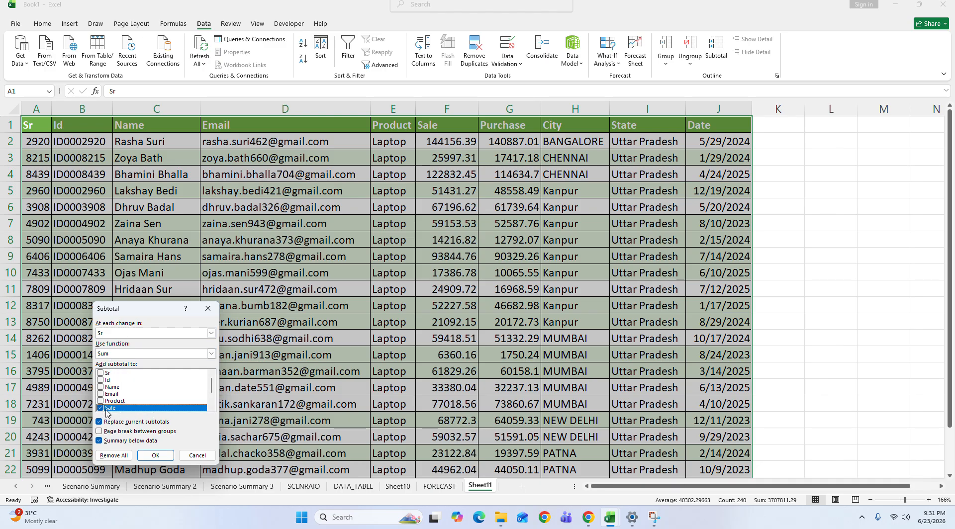
left_click(155, 335)
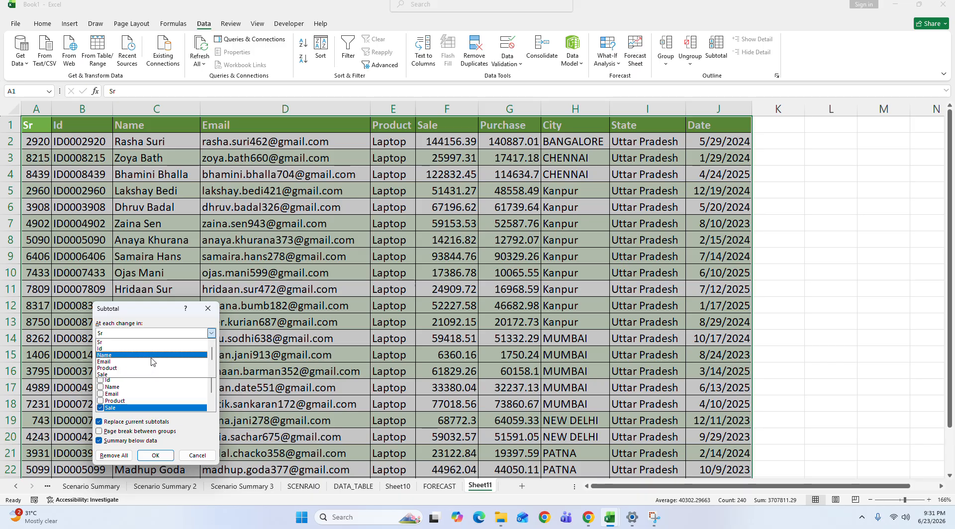
left_click(212, 374)
left_click(212, 375)
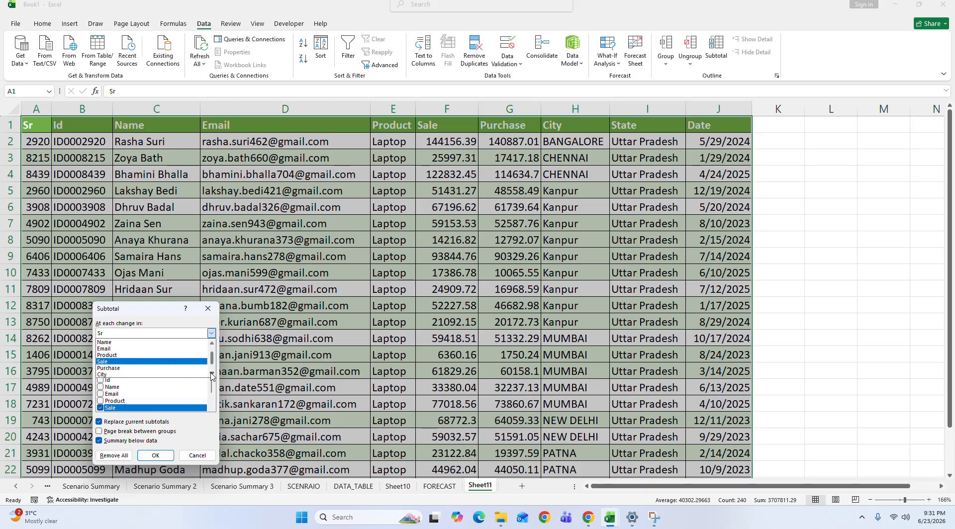
left_click(212, 374)
left_click(165, 369)
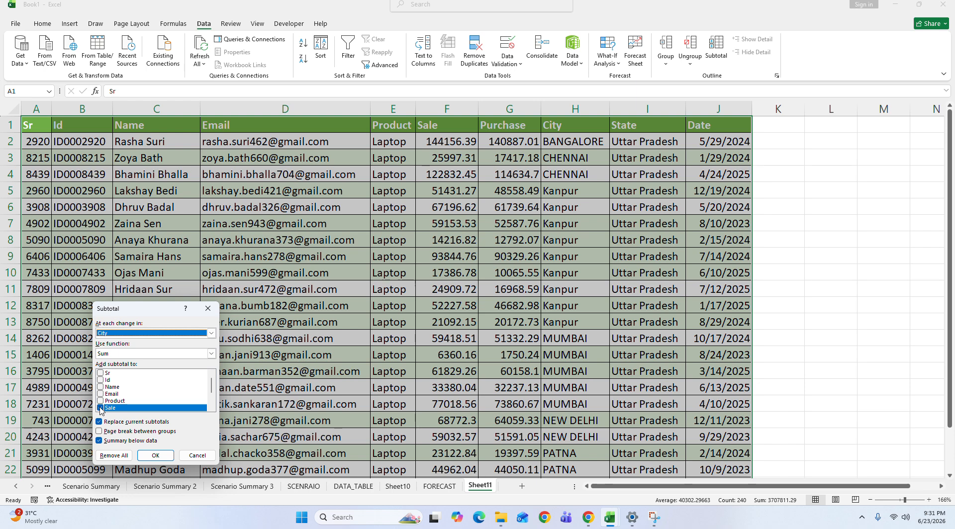
left_click(154, 456)
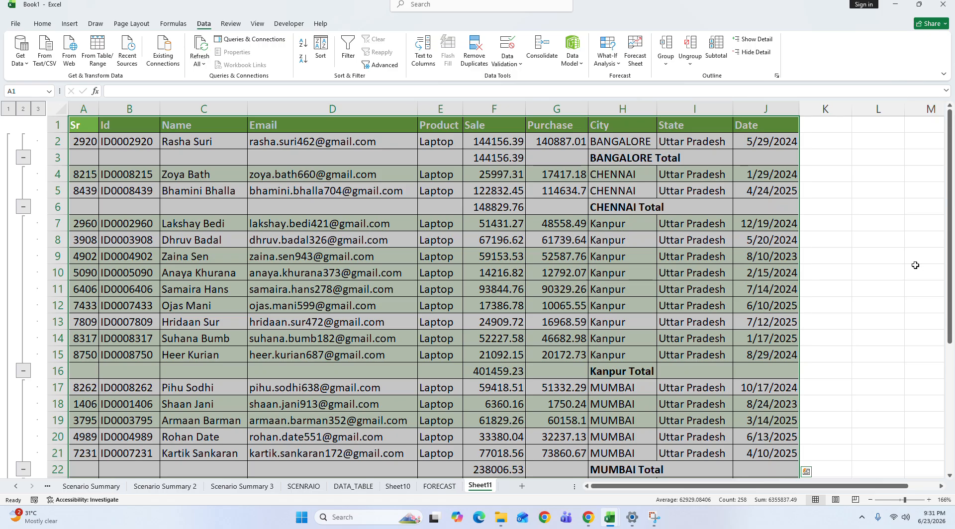
Step: Autofit the City column's width and clear the table selection
double_click(661, 118)
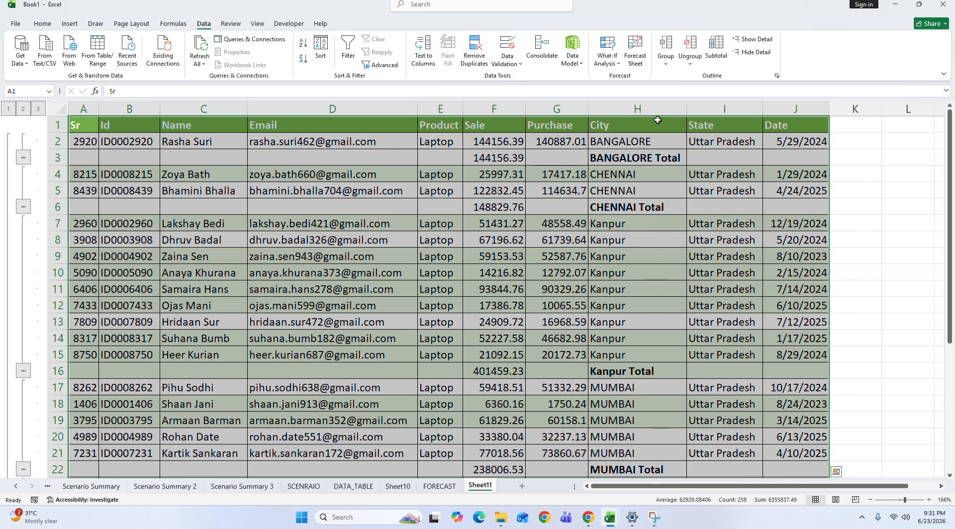
left_click(696, 254)
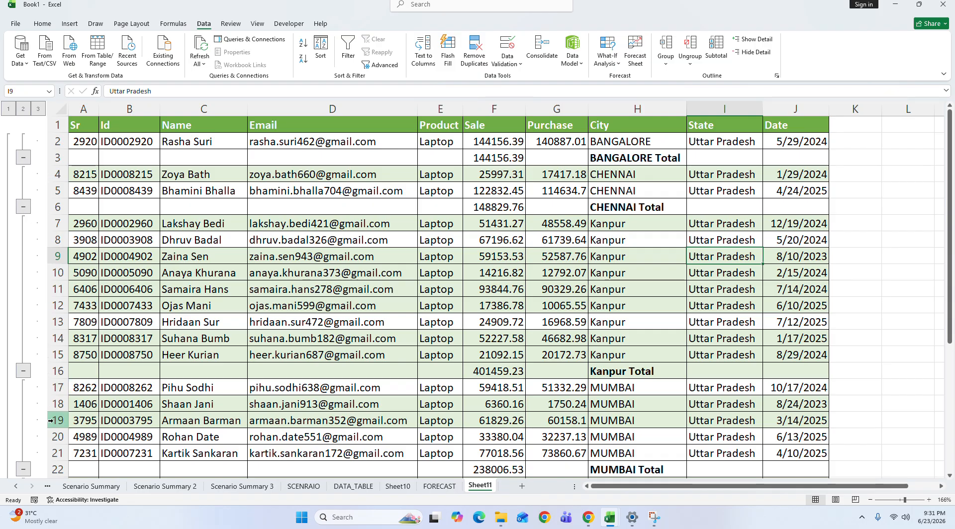
left_click(727, 267)
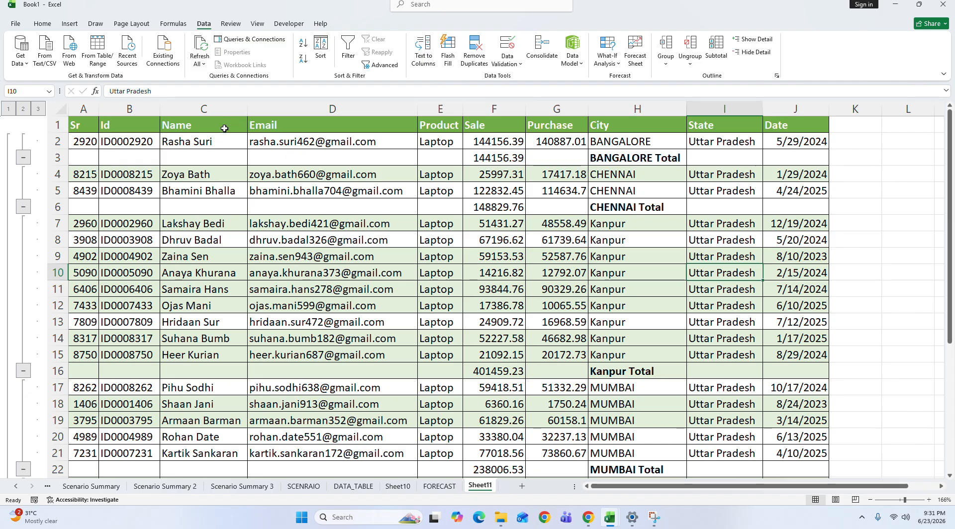
Step: Examine the BANGALORE and CHENNAI groups with their total rows and the CHENNAI Sale subtotal
left_click_drag(84, 142, 718, 182)
left_click(796, 158)
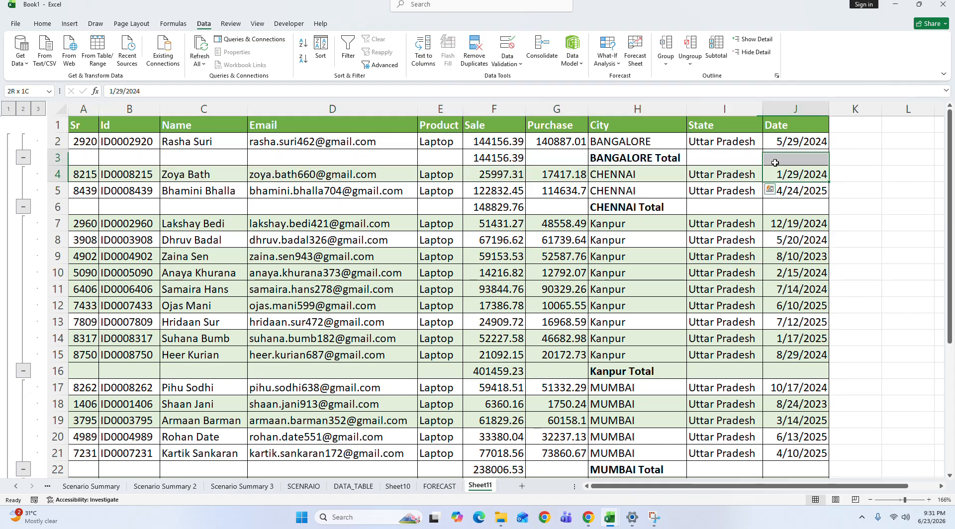
left_click(79, 174)
left_click_drag(80, 174, 796, 207)
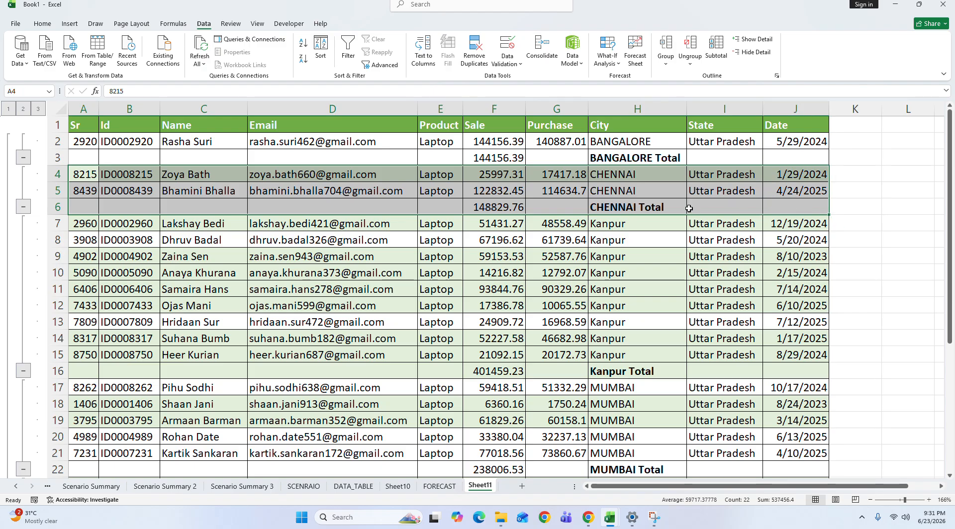
left_click(503, 205)
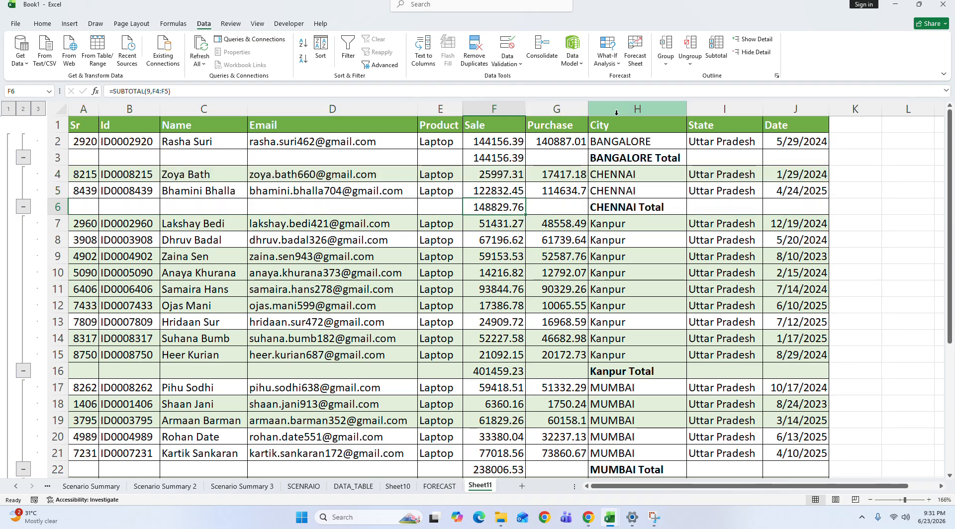
Step: Autofit the Purchase column and check the CHENNAI Sale subtotal in F6 against cells F4 and F5
double_click(588, 109)
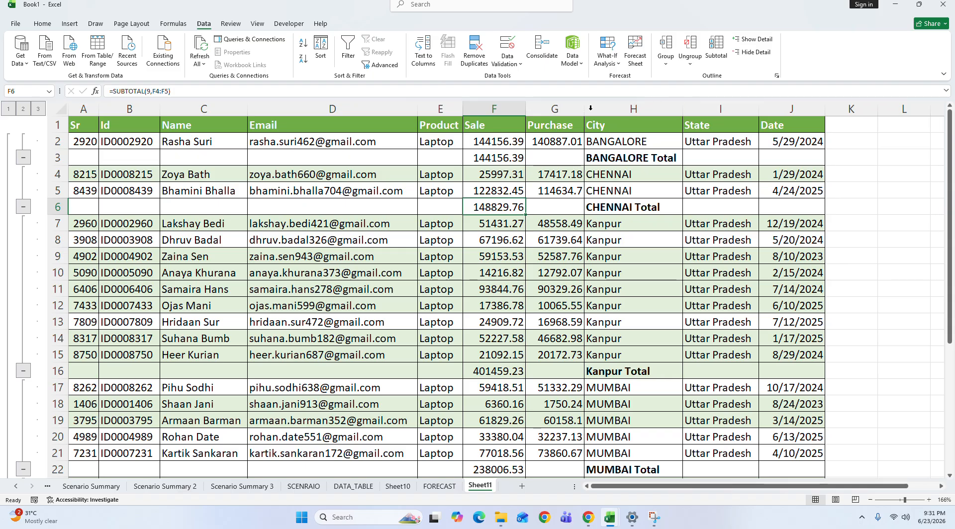
left_click_drag(502, 209, 622, 208)
left_click(499, 179)
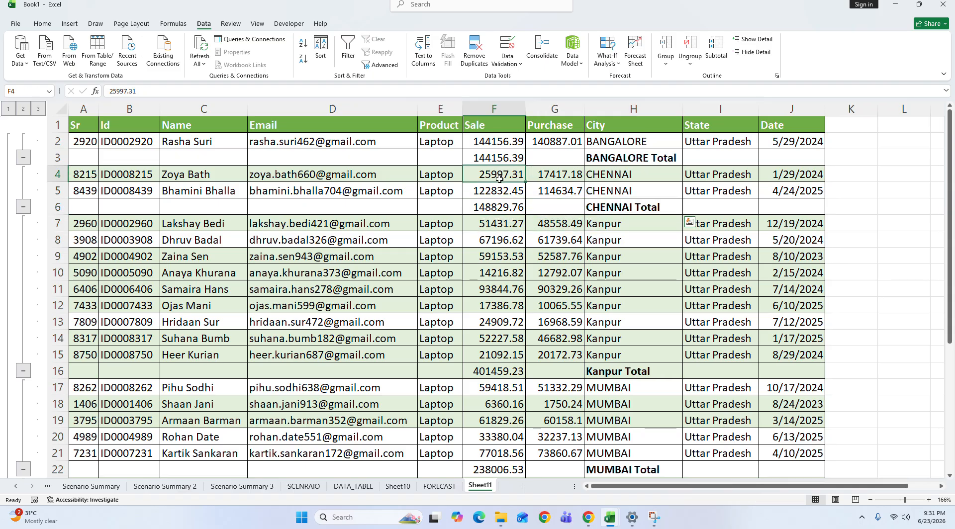
left_click_drag(500, 179, 500, 191)
left_click(500, 208)
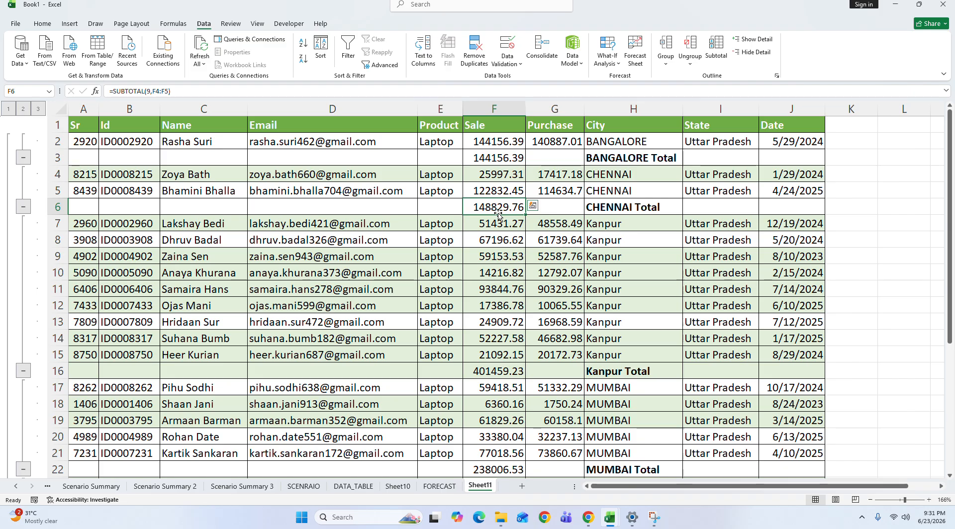
Step: Collapse the Kanpur and NEW DELHI detail rows to their total rows
left_click(658, 376)
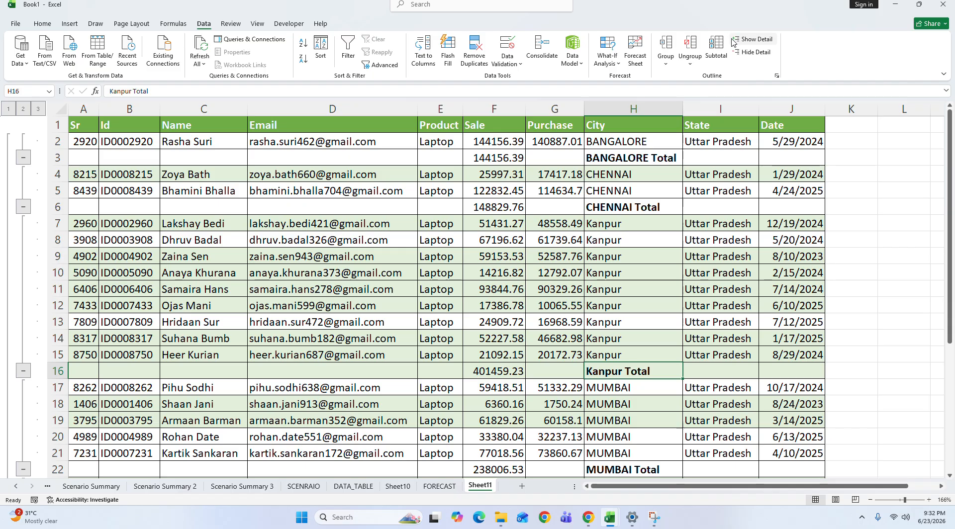
left_click(24, 373)
left_click(23, 373)
left_click(23, 340)
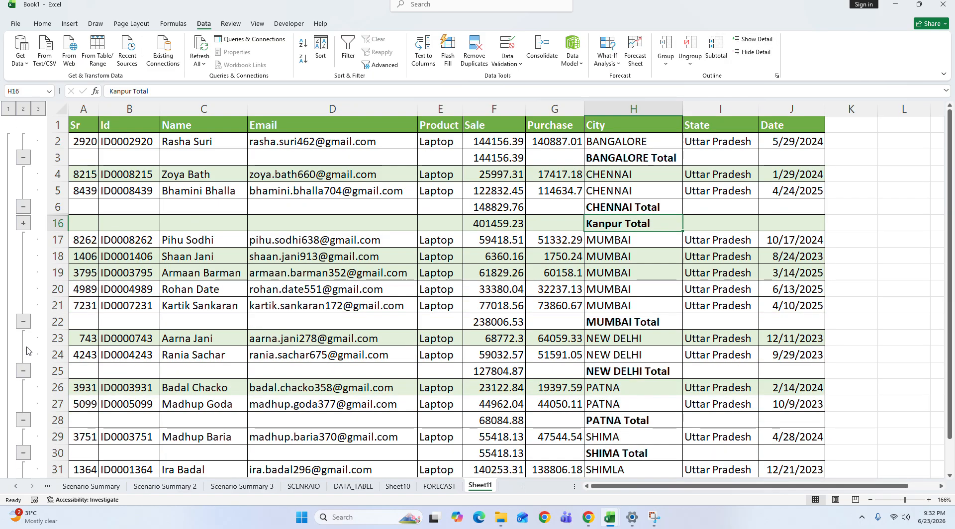
left_click(23, 371)
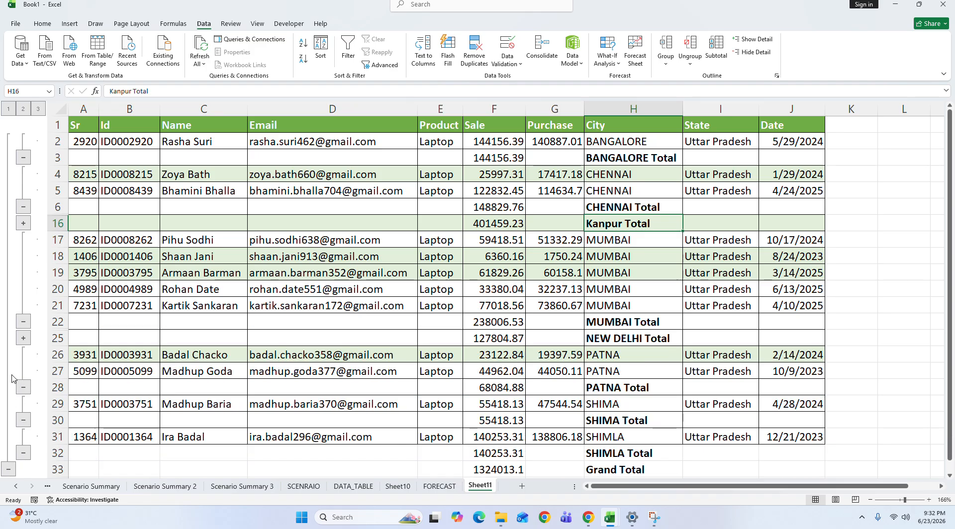
Step: Collapse the outline to level 2 and then level 1, and select the Grand Total for Sale in F33
left_click(23, 109)
left_click(7, 109)
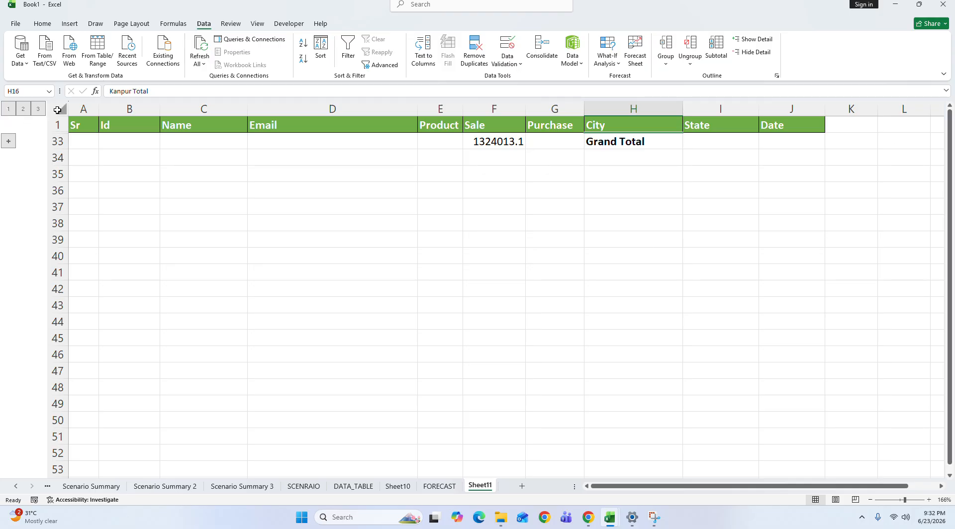
left_click(511, 142)
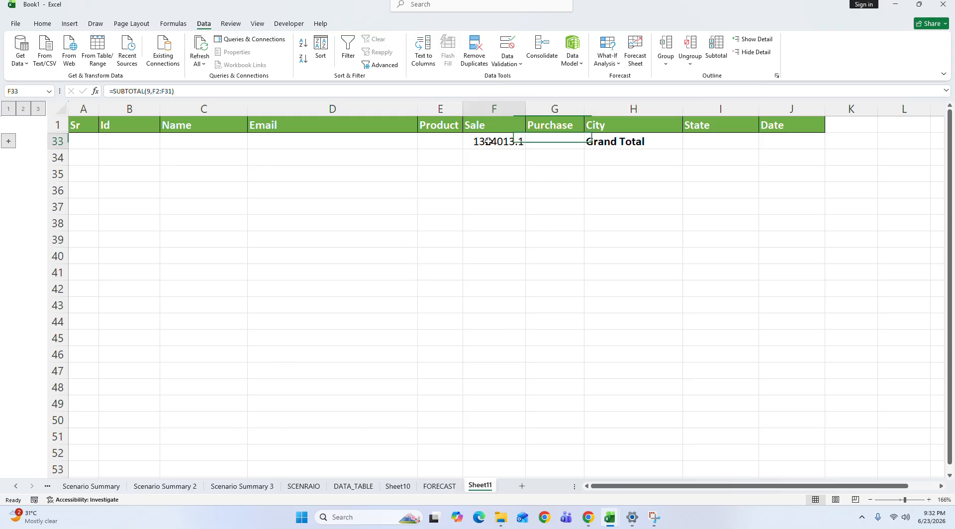
left_click(690, 172)
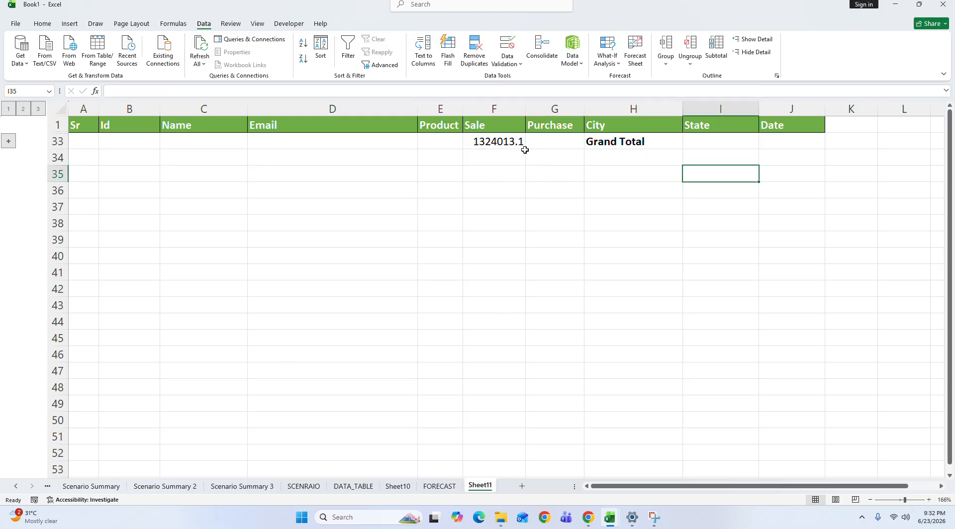
left_click(492, 145)
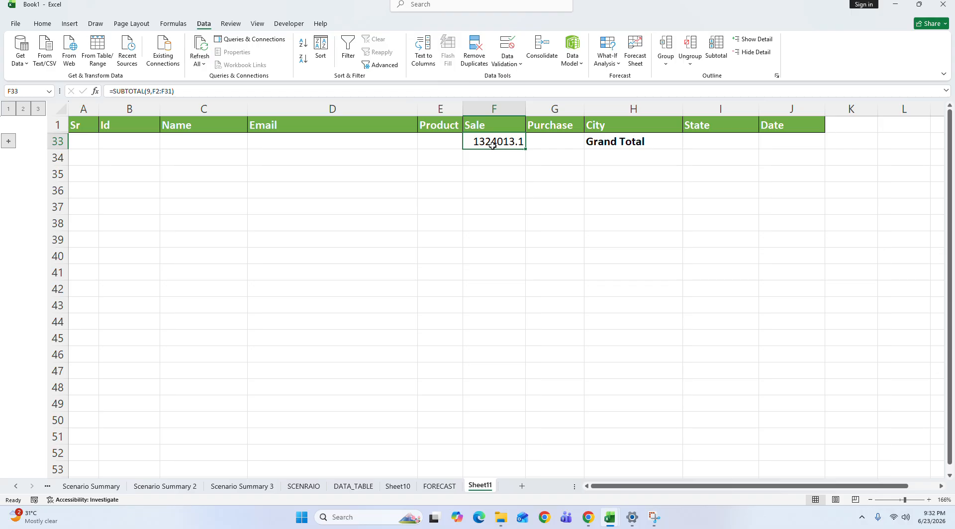
Step: Switch the subtotal outline through levels 2, 3, 1 and 2, ending at level 3 with all detail rows
left_click(22, 109)
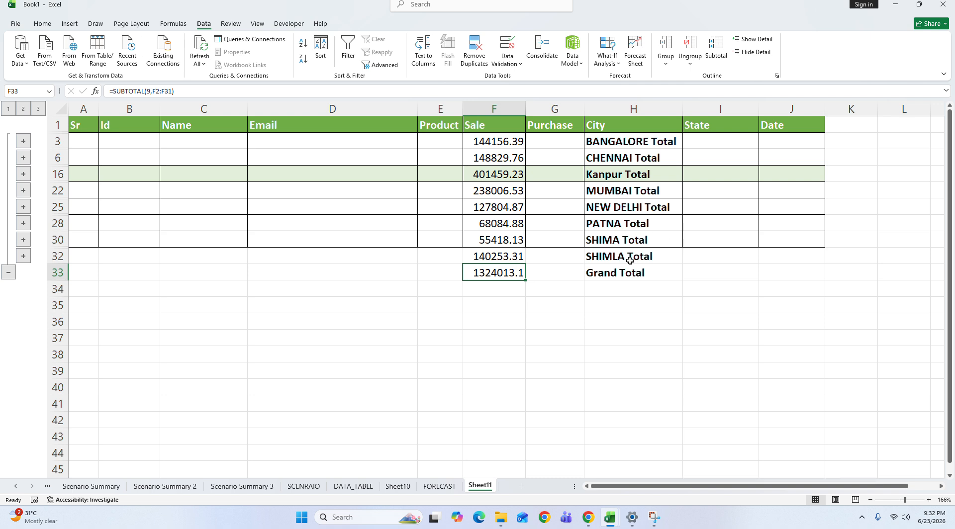
left_click(37, 108)
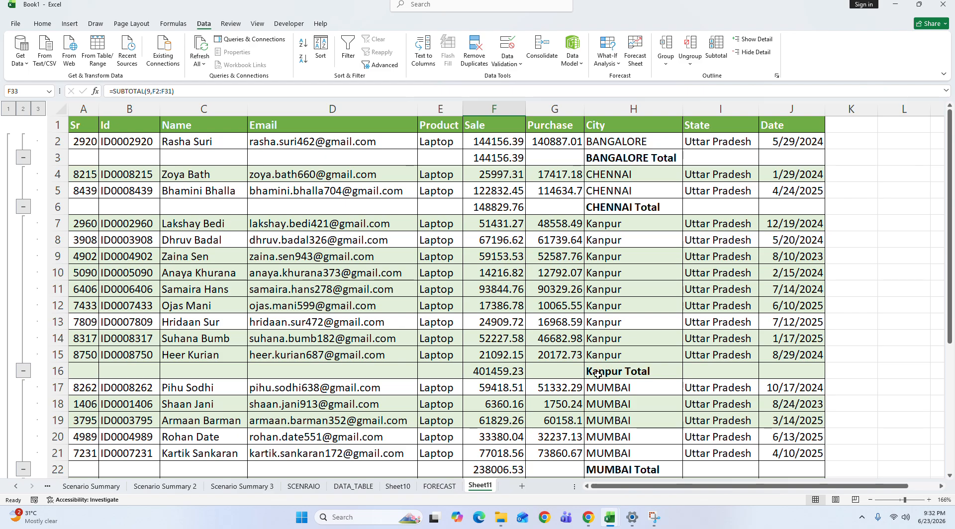
left_click(8, 109)
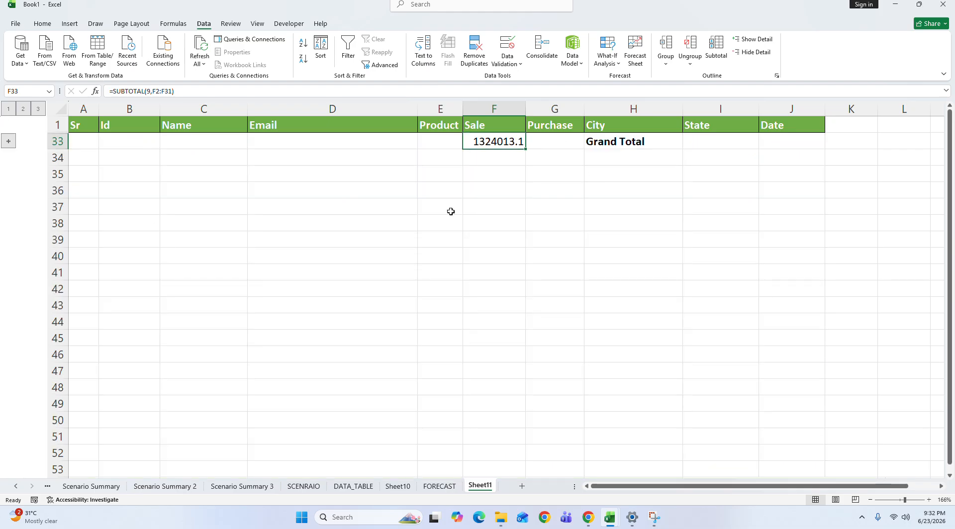
left_click(23, 110)
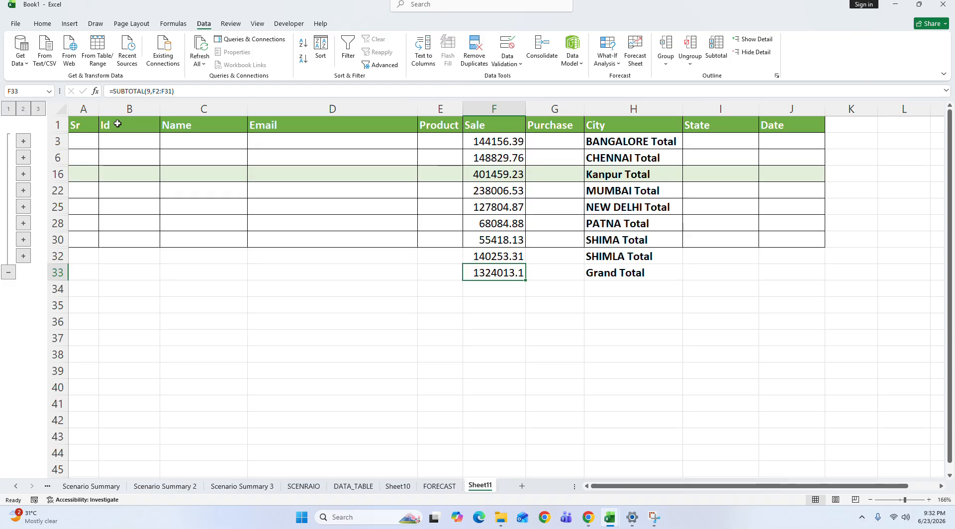
left_click(38, 109)
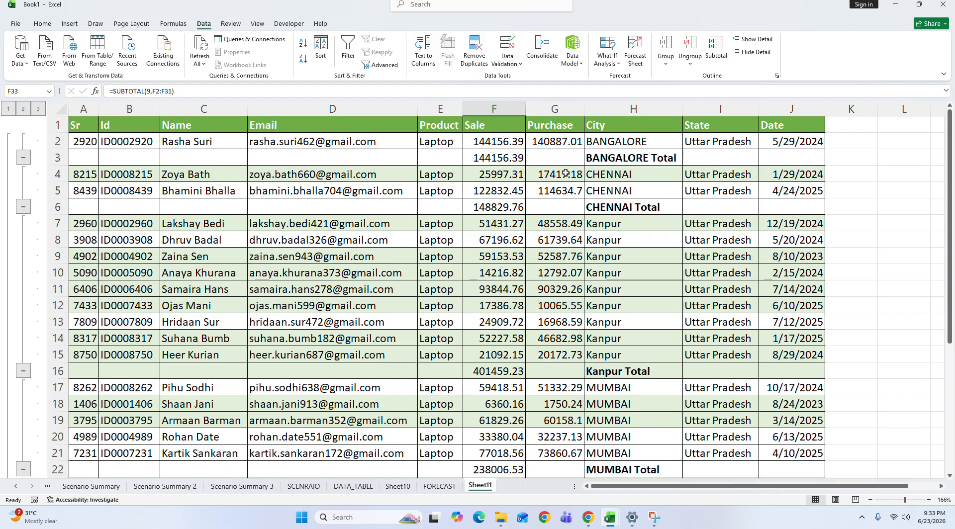
Step: Hide the detail rows grouped under the Grand Total and show them again
left_click(756, 53)
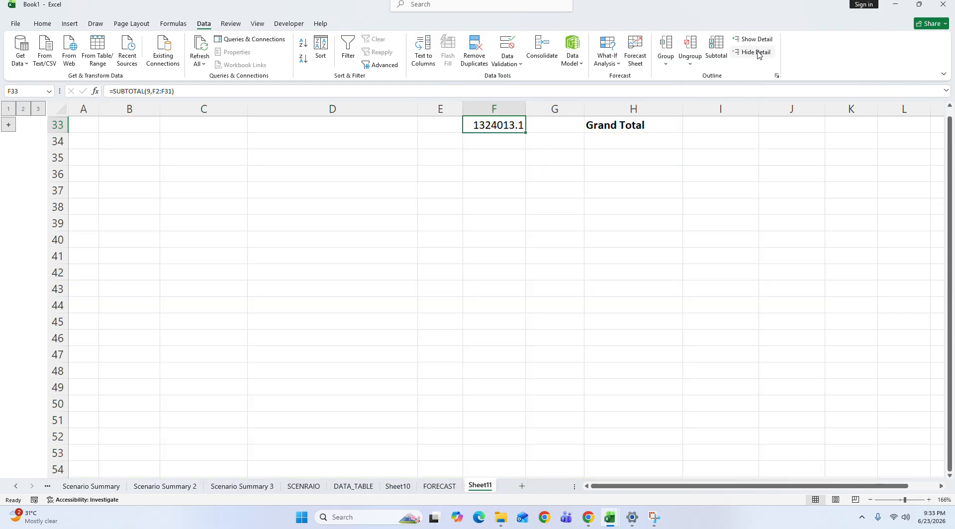
left_click(756, 41)
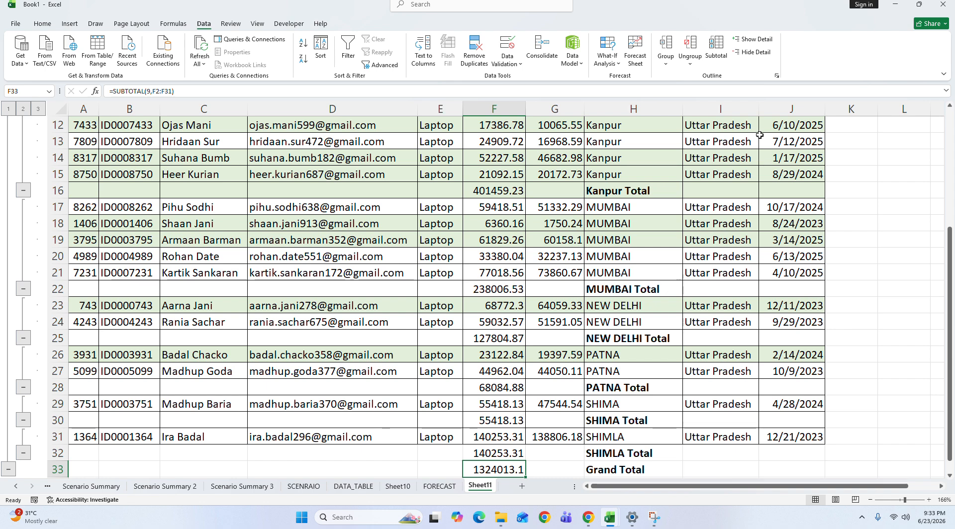
left_click_drag(951, 314, 953, 144)
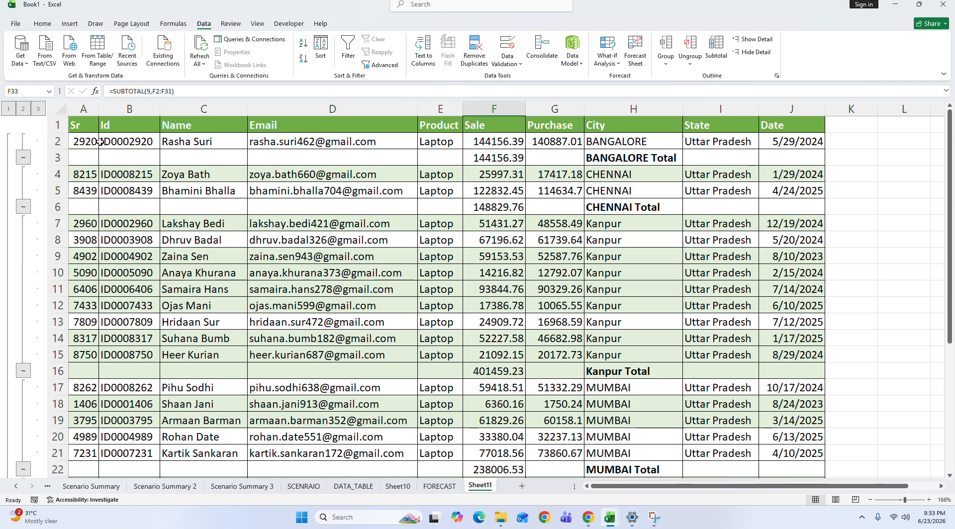
Step: Compare the full table with its grand total at level 1, city totals at level 2 and complete detail at level 3
left_click_drag(82, 125, 867, 415)
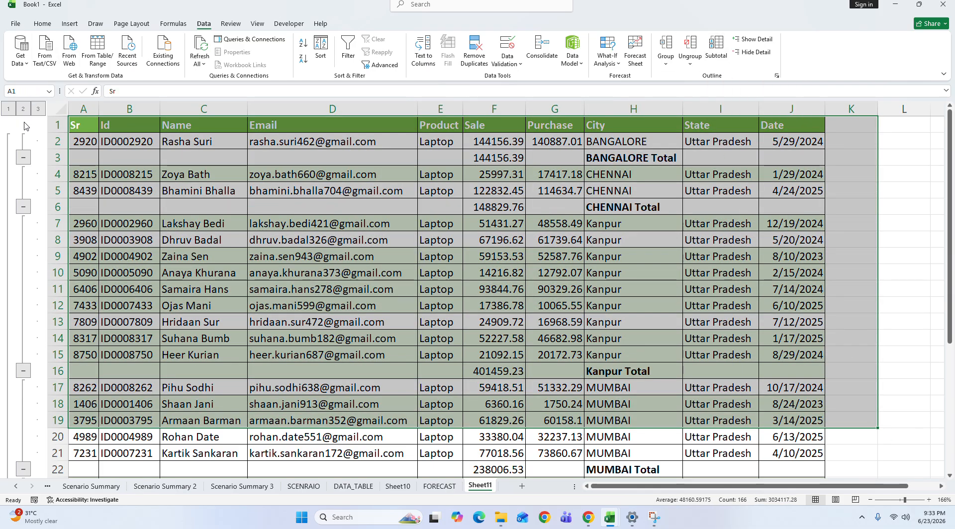
left_click(146, 202)
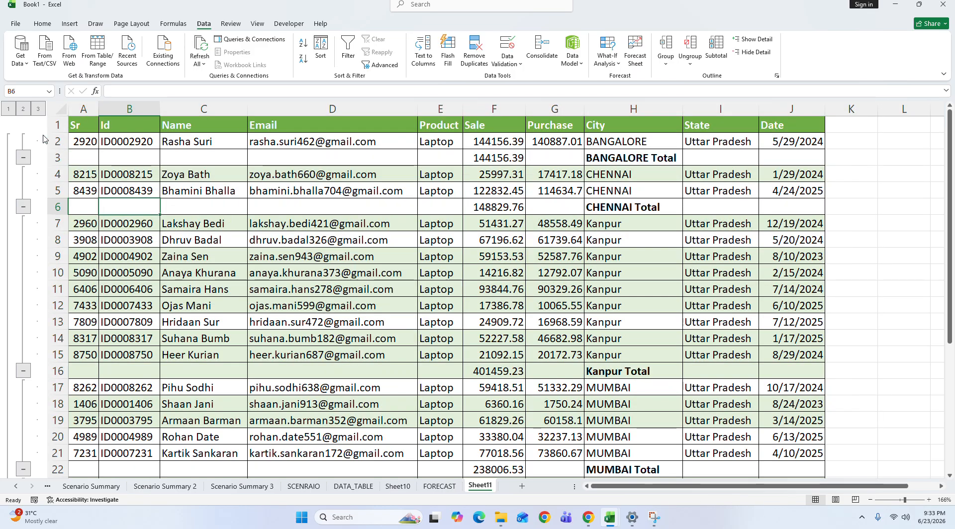
left_click(9, 110)
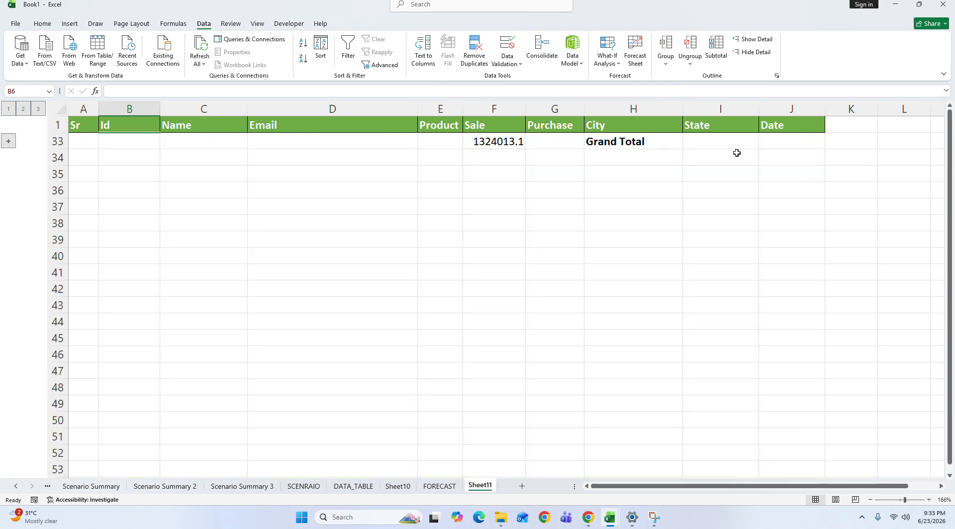
left_click(23, 110)
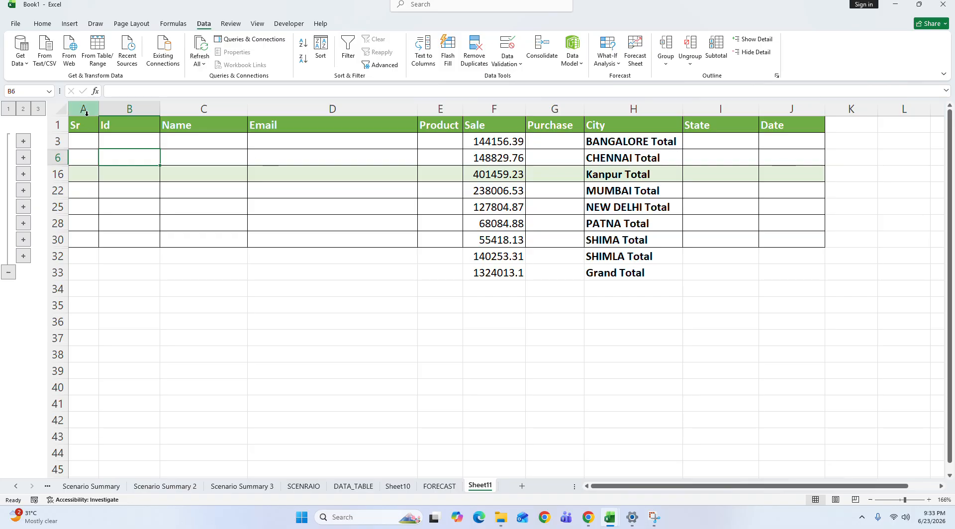
left_click(38, 111)
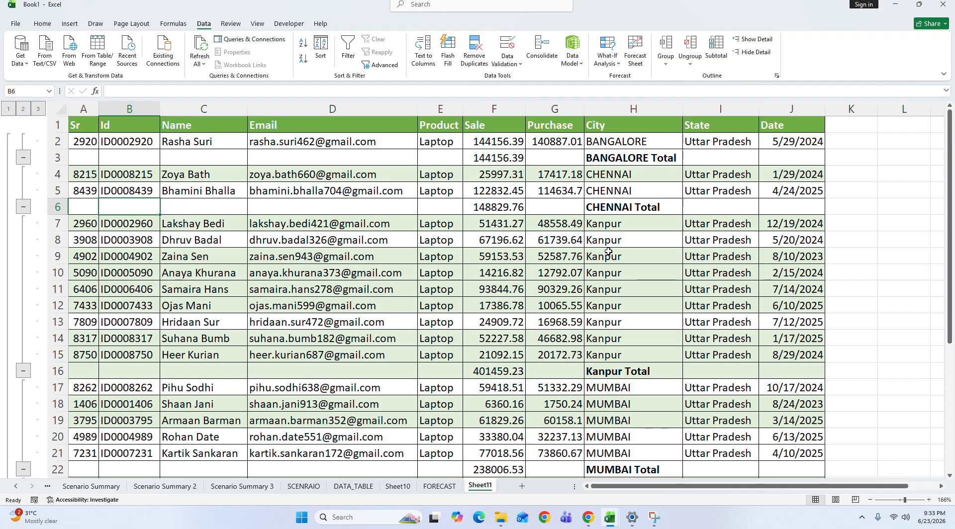
left_click(582, 64)
left_click(540, 156)
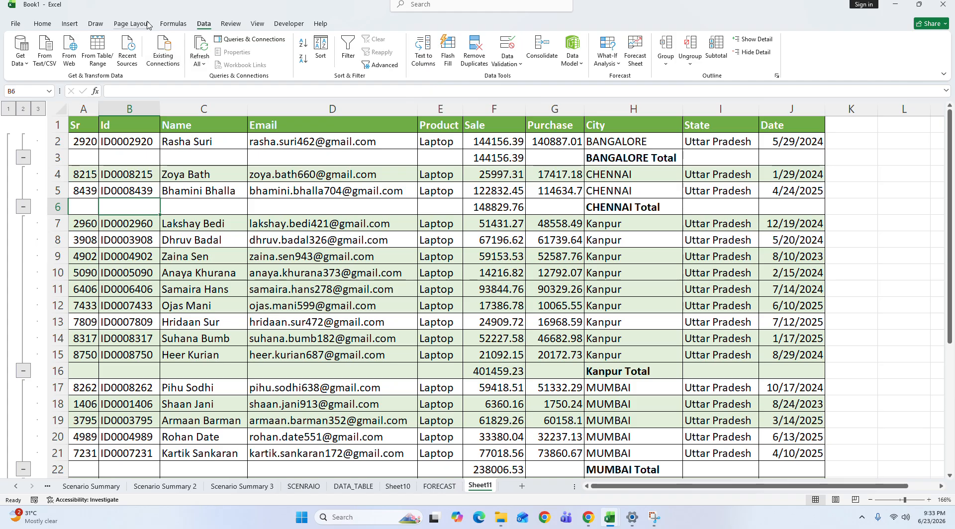
left_click(70, 23)
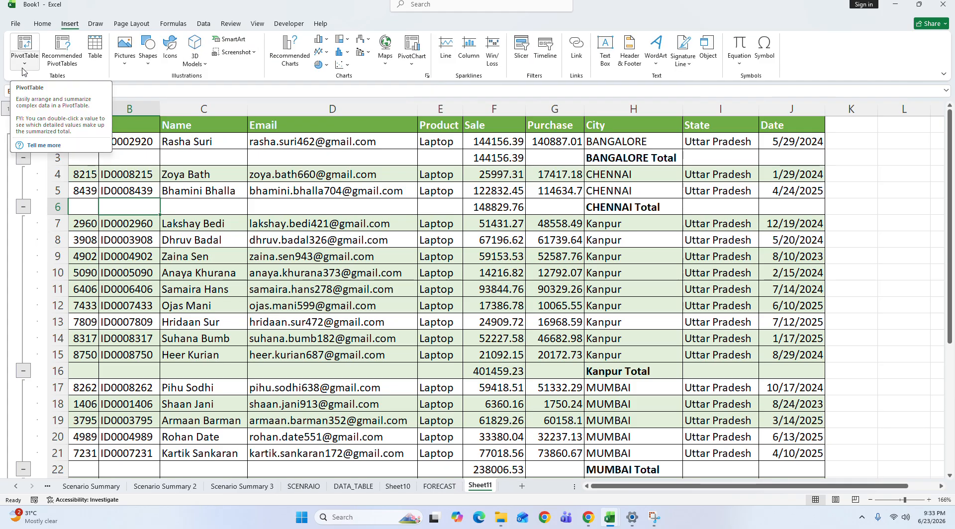
left_click(553, 189)
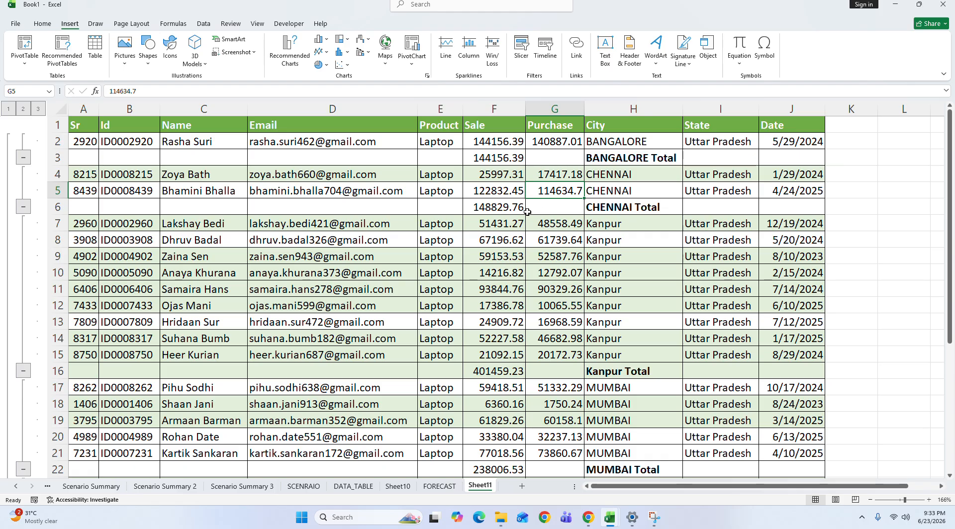
Step: Add a new worksheet and set the font of all its cells to AngsanaUPC
left_click(522, 486)
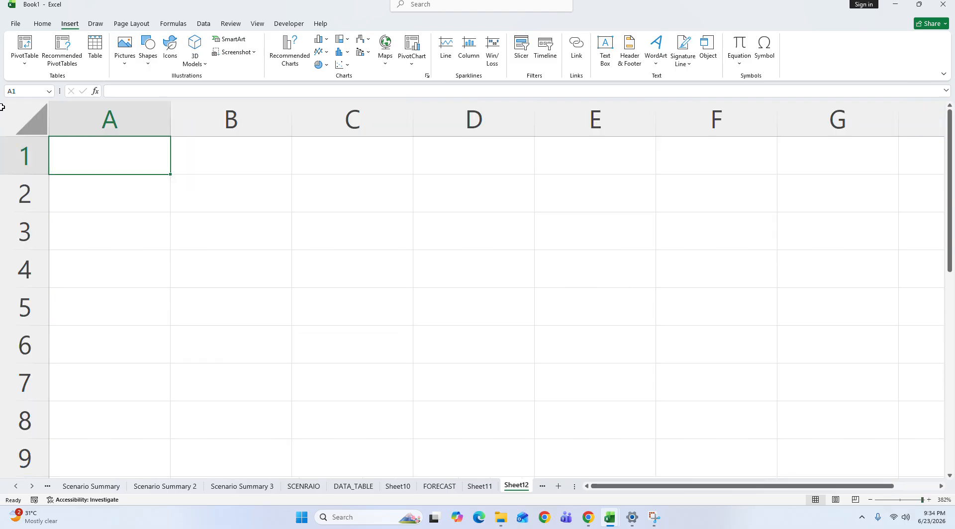
left_click(31, 121)
left_click(43, 25)
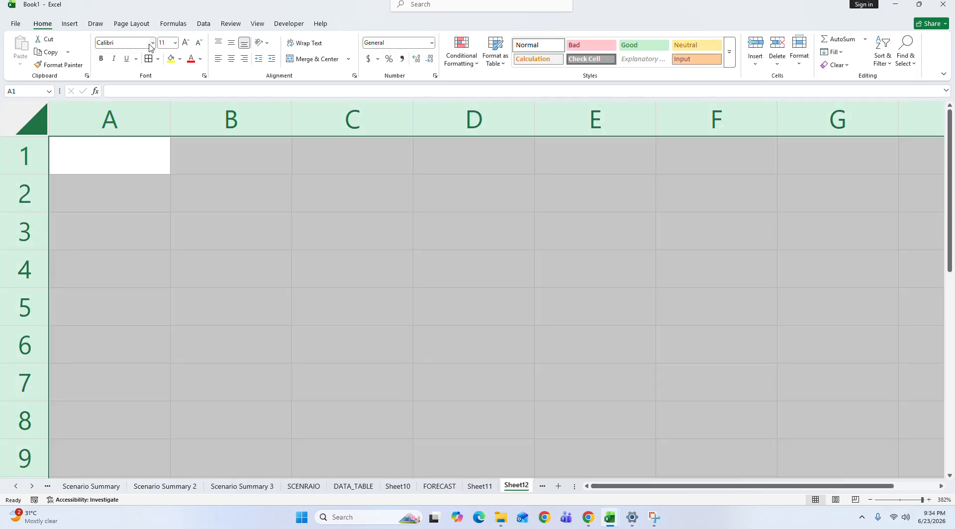
left_click(151, 43)
left_click(152, 130)
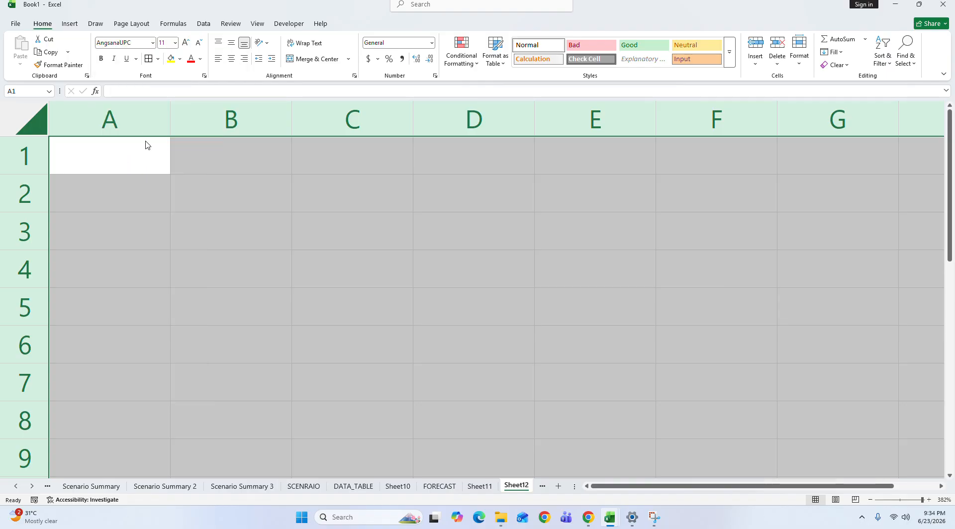
Step: Enter the heading "ALOMOST FORMULAS_" in cell A1 of the new sheet
left_click(129, 162)
type("ALOMSO")
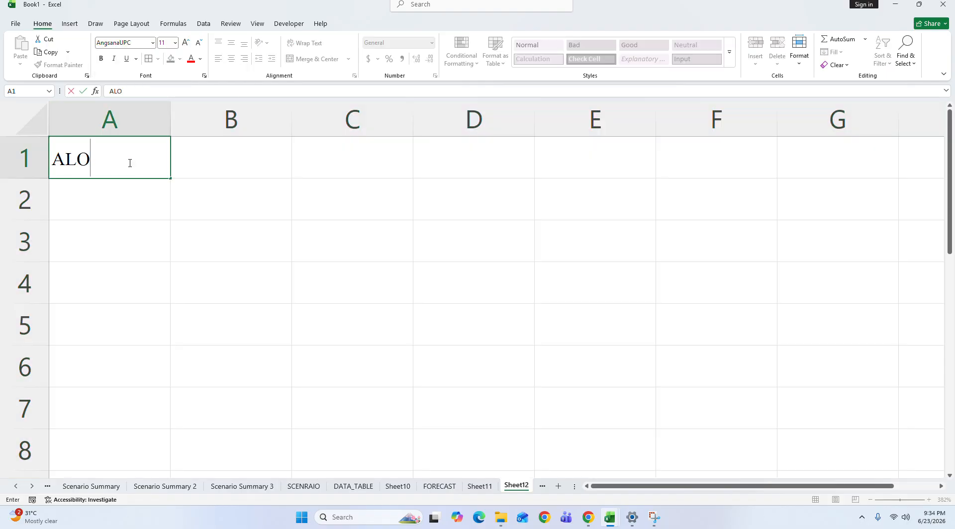
key("BackSpace")
key("BackSpace")
type("OST")
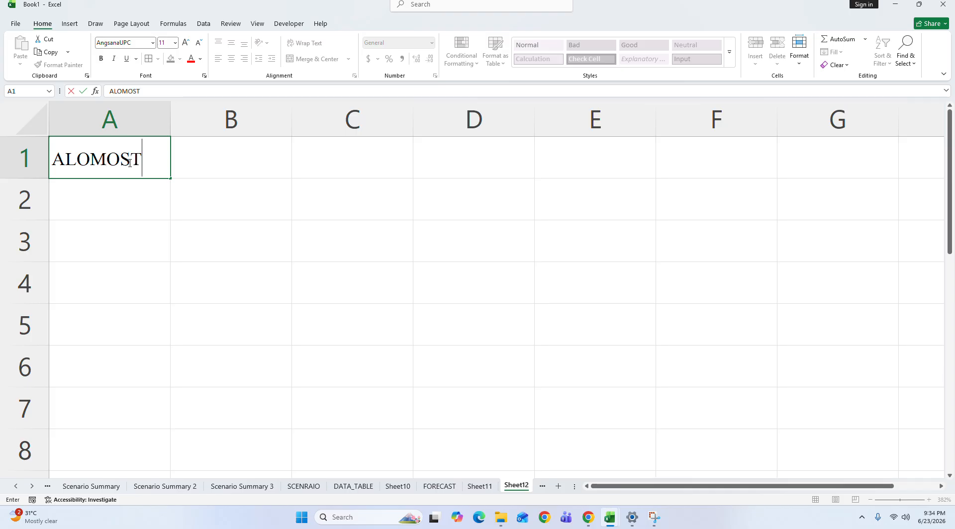
type(" FORMULAS")
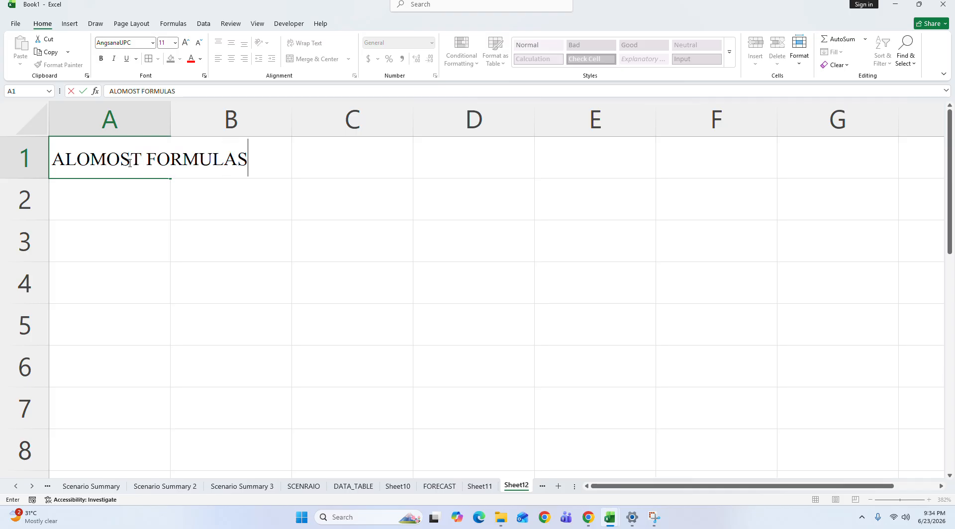
type("_")
key("Return")
key("Return")
key("Return")
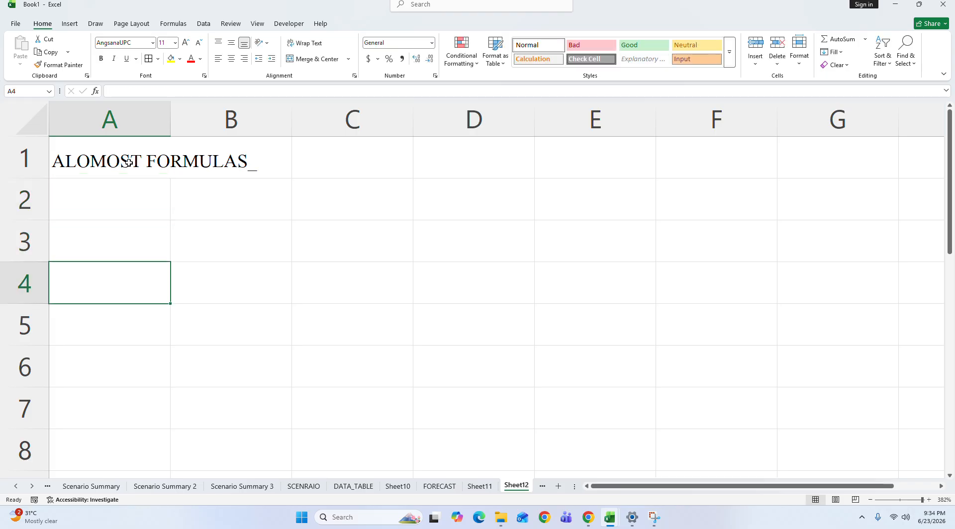
Step: Enter TAB in A3, HOME in B3 and DAT TAB in B4
key("Up")
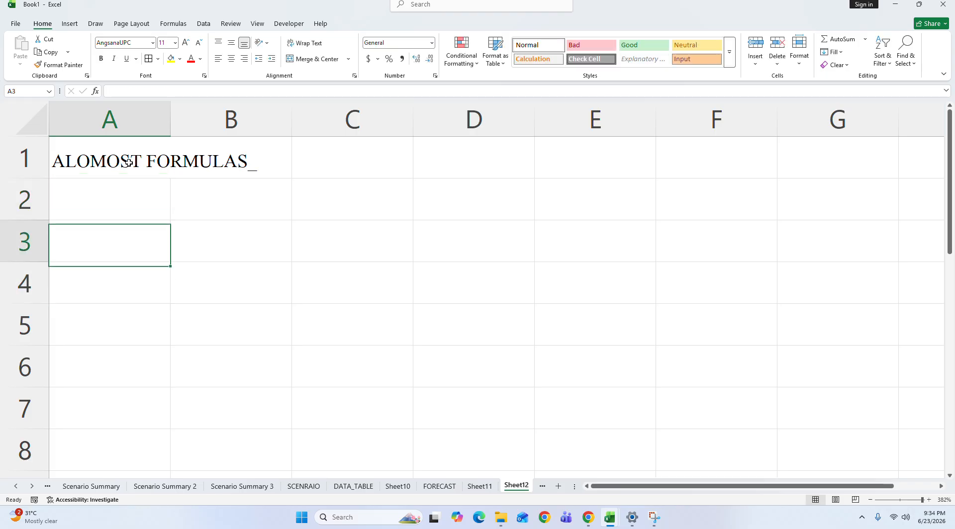
type("TAB")
key("Right")
type("HOME")
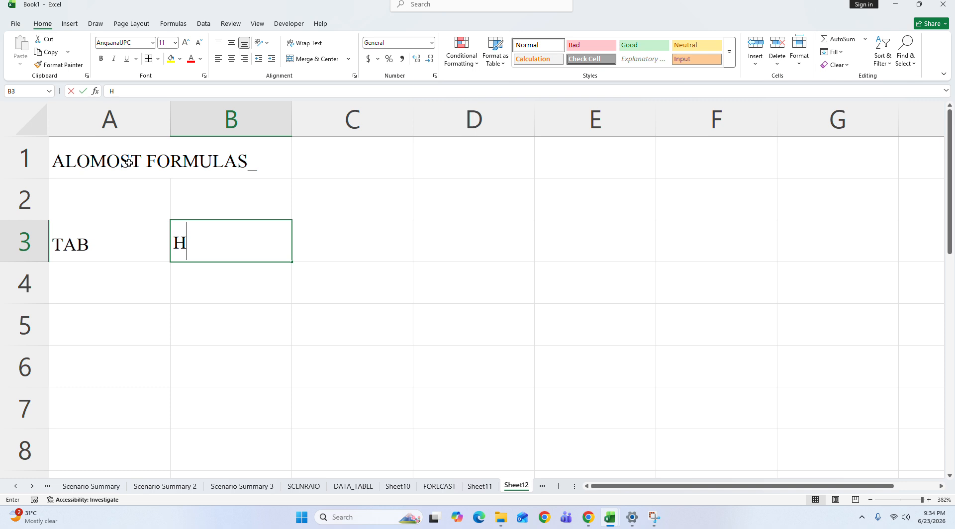
key("Return")
key("Up")
key("Right")
type("TA")
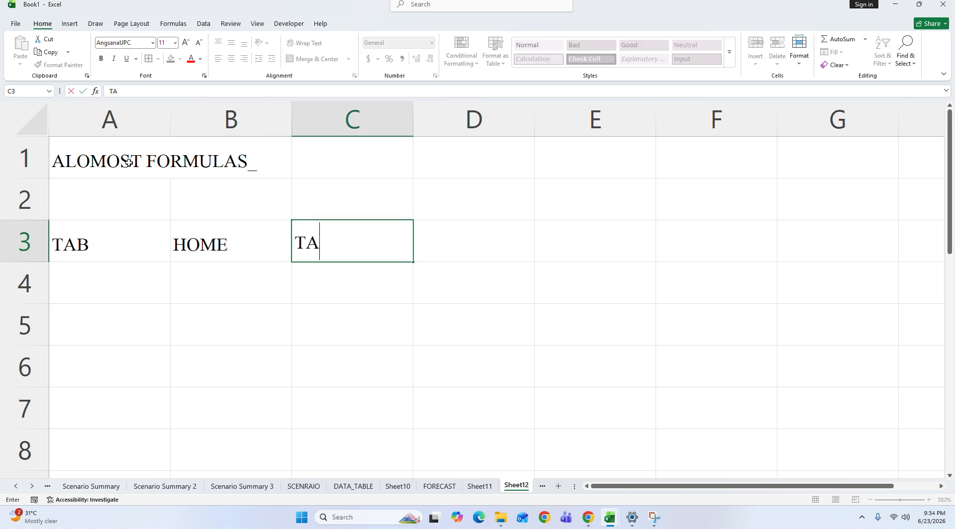
key("BackSpace")
key("BackSpace")
type("DAT TAB")
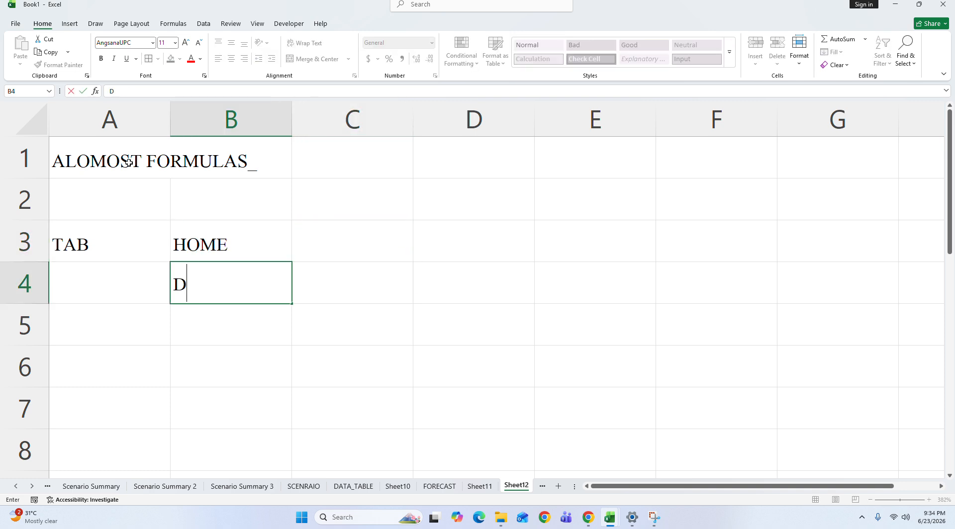
key("Return")
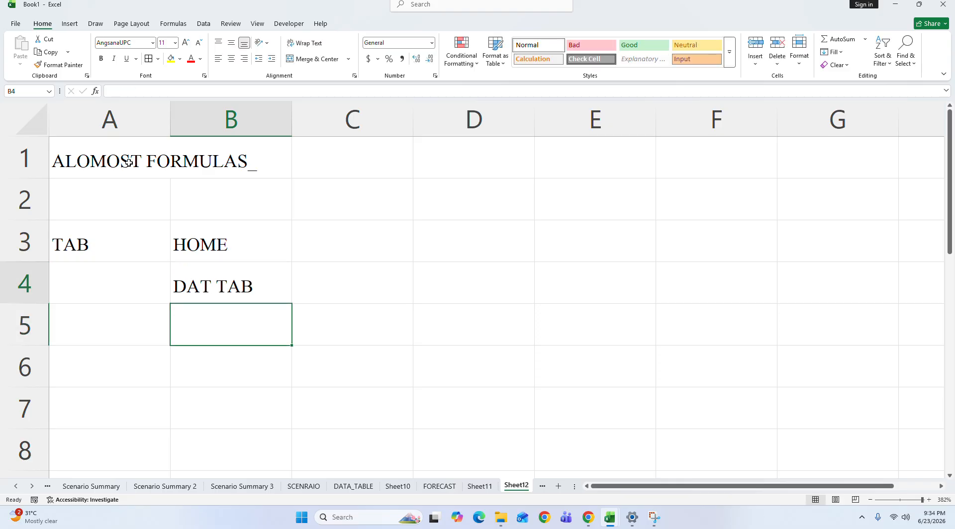
Step: Bold the cells B3:C4 containing HOME and DAT TAB
key("Up")
key("shift+Up")
key("shift+Right")
key("ctrl+b")
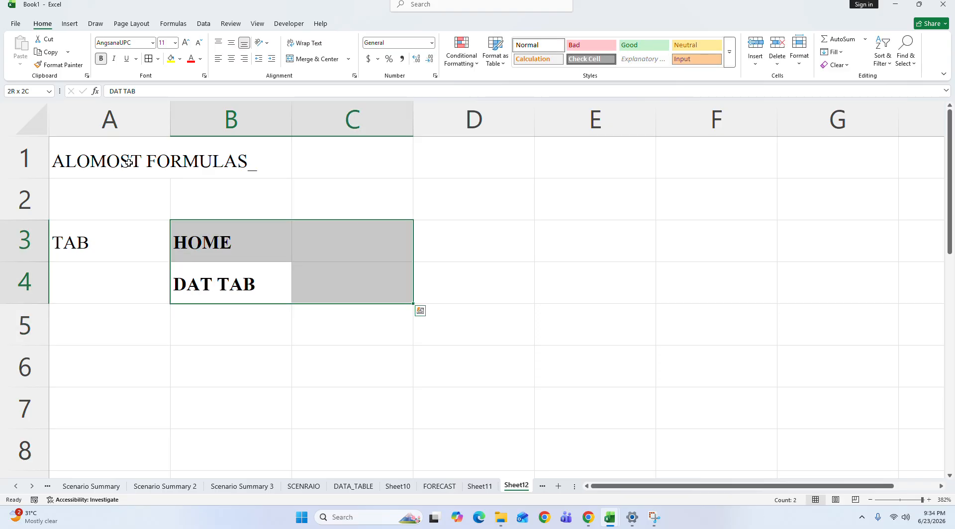
left_click(247, 253)
left_click_drag(248, 253, 339, 277)
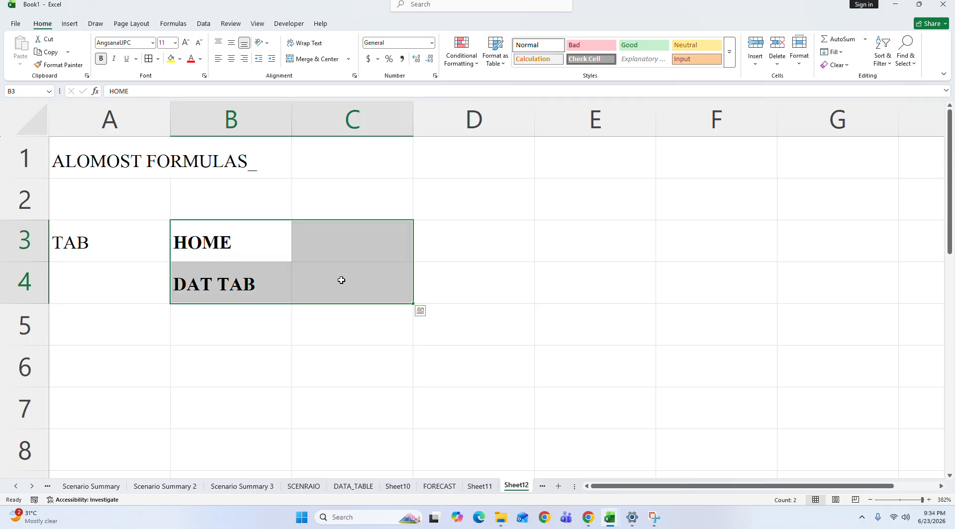
Step: Enter FORMULA in cell B5 below DAT TAB
left_click(177, 24)
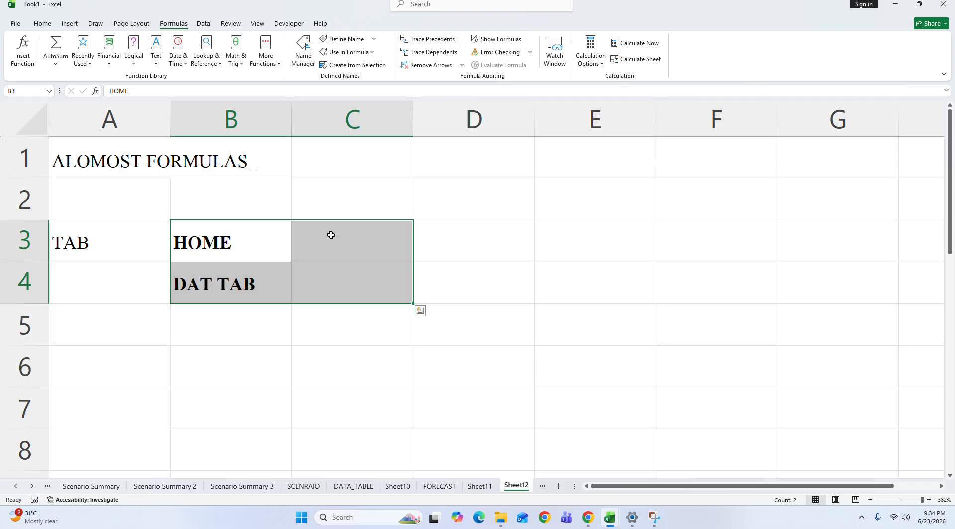
left_click(244, 327)
type("FORMULA")
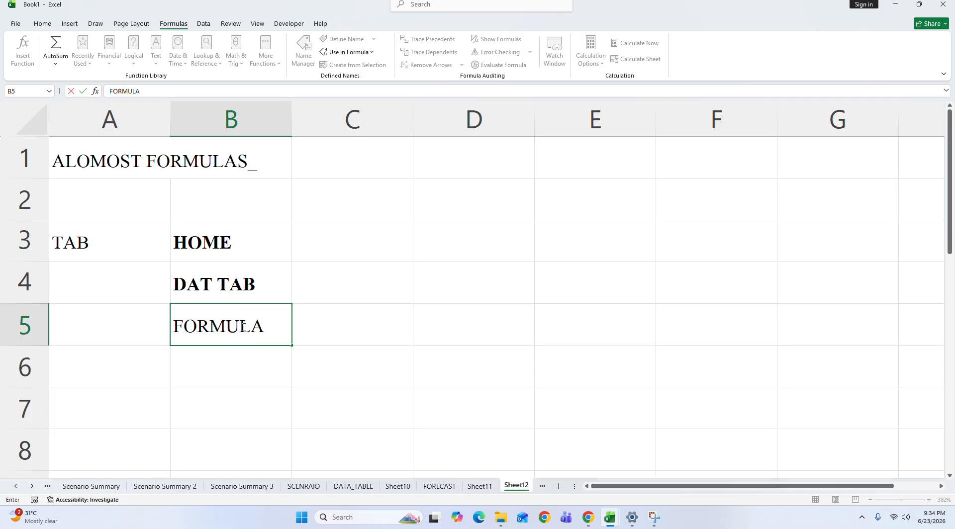
key("Return")
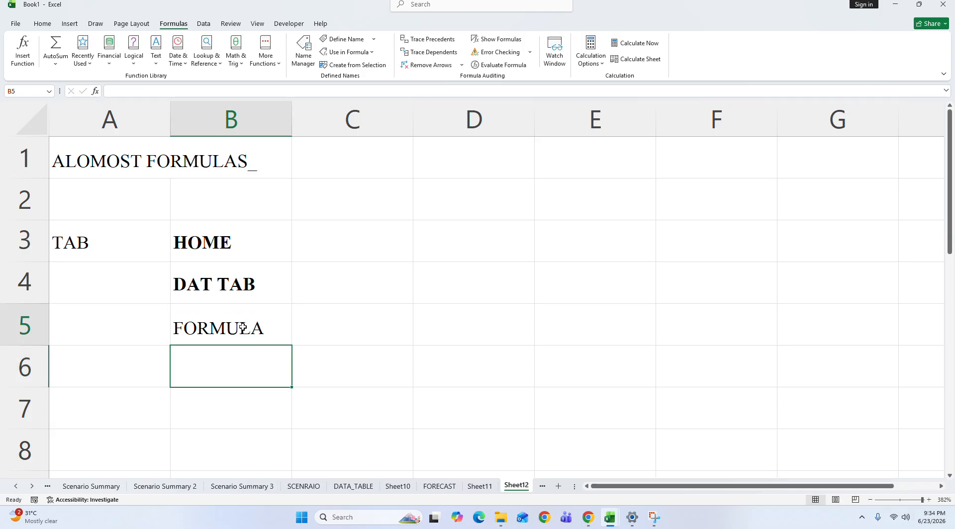
Step: Apply bold to the whole range B3:C5 so that FORMULA matches the entries above it
left_click(243, 327)
key("shift+Right")
key("shift+Up")
key("shift+Up")
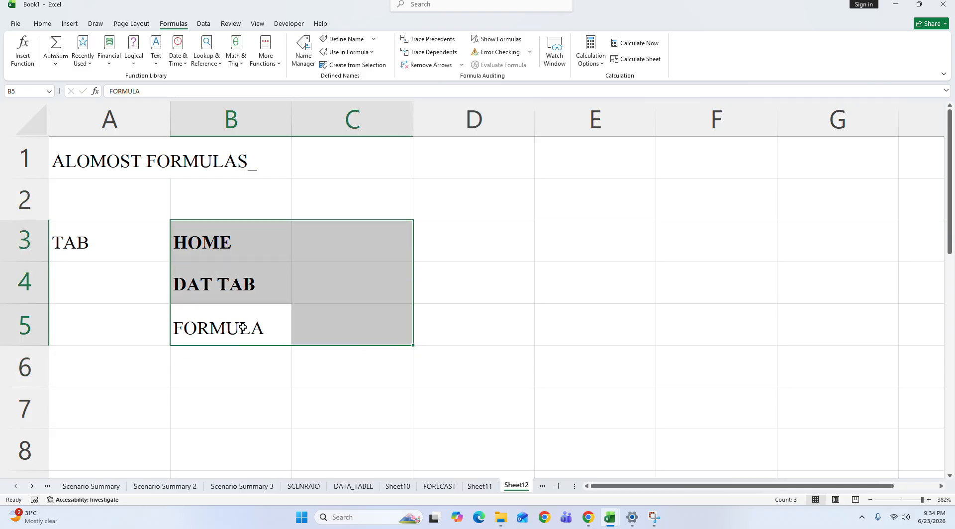
key("ctrl+b")
key("ctrl+b")
key("ctrl+b")
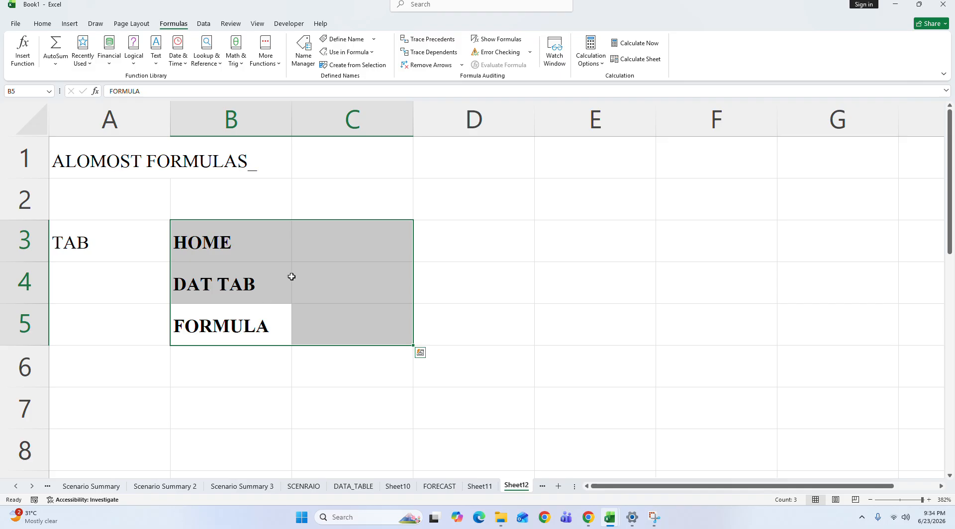
left_click(399, 234)
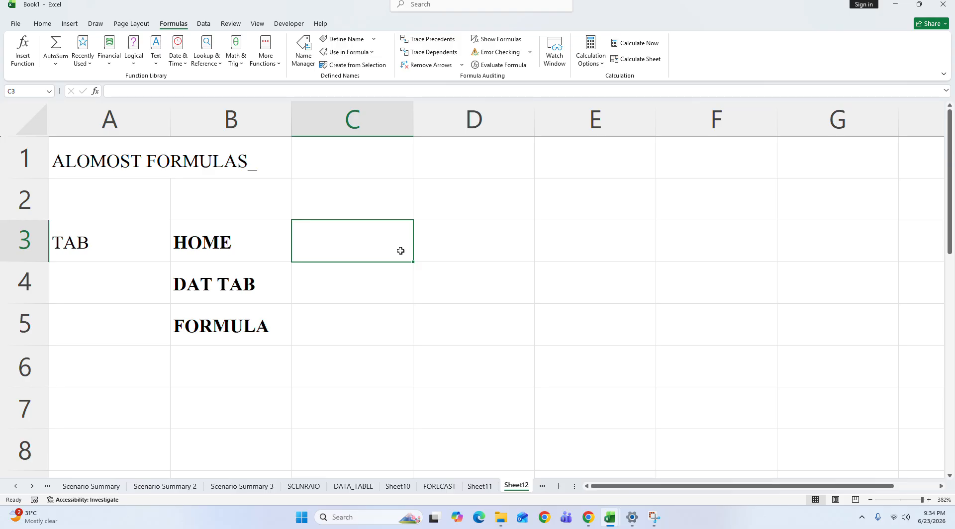
left_click(156, 52)
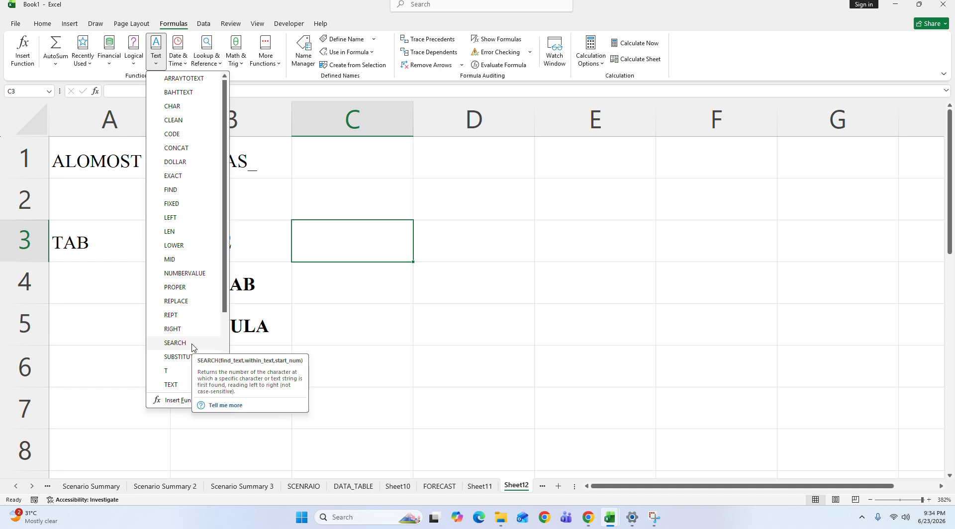
left_click(383, 318)
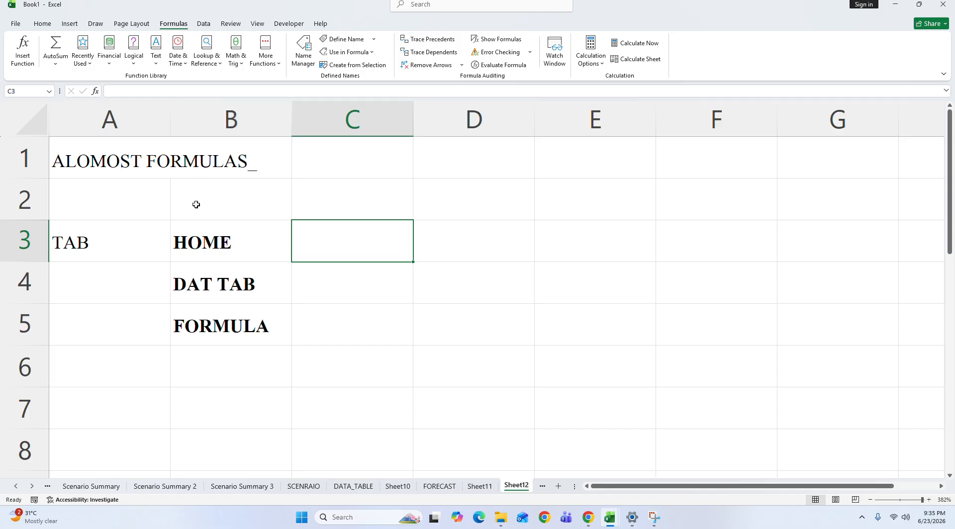
left_click(201, 256)
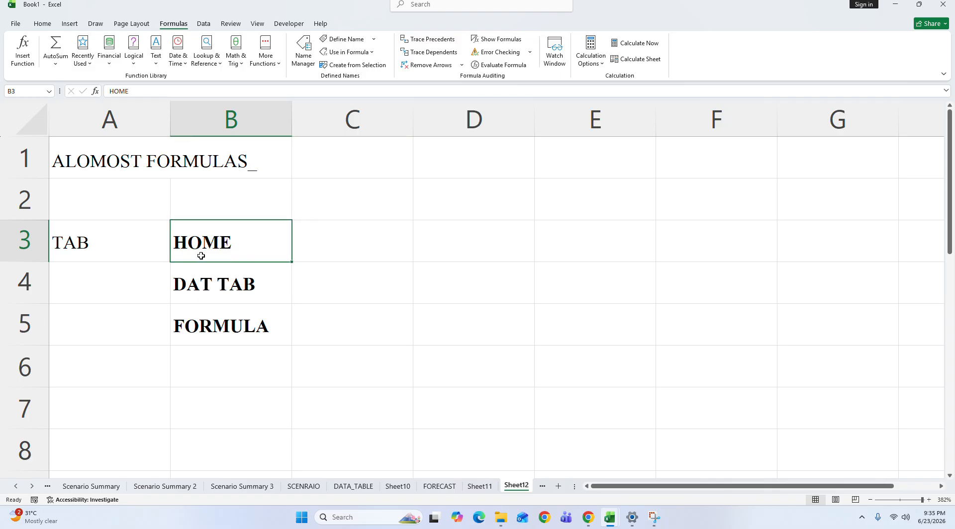
left_click(205, 282)
left_click_drag(258, 325, 317, 243)
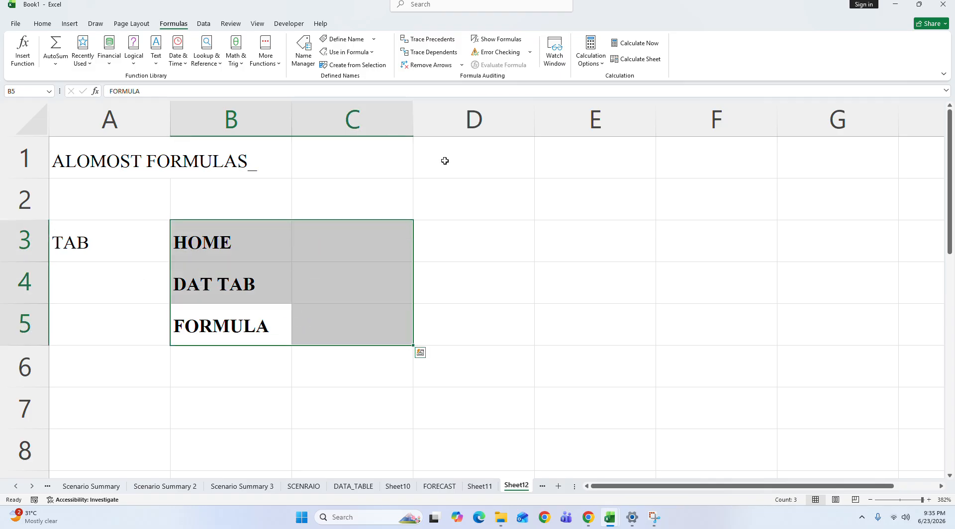
Step: Enter INSERT in cell B6 below FORMULA
left_click(70, 24)
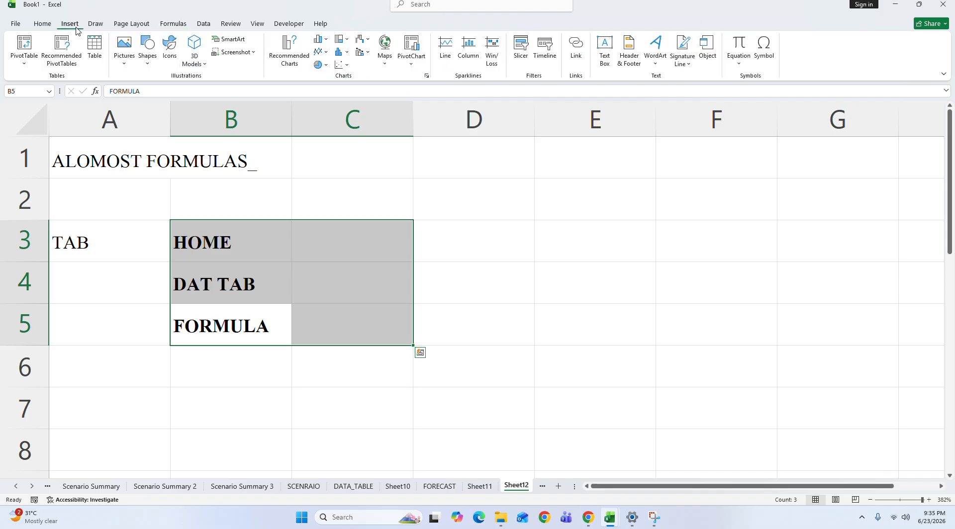
left_click(238, 373)
double_click(239, 374)
type("INSERT")
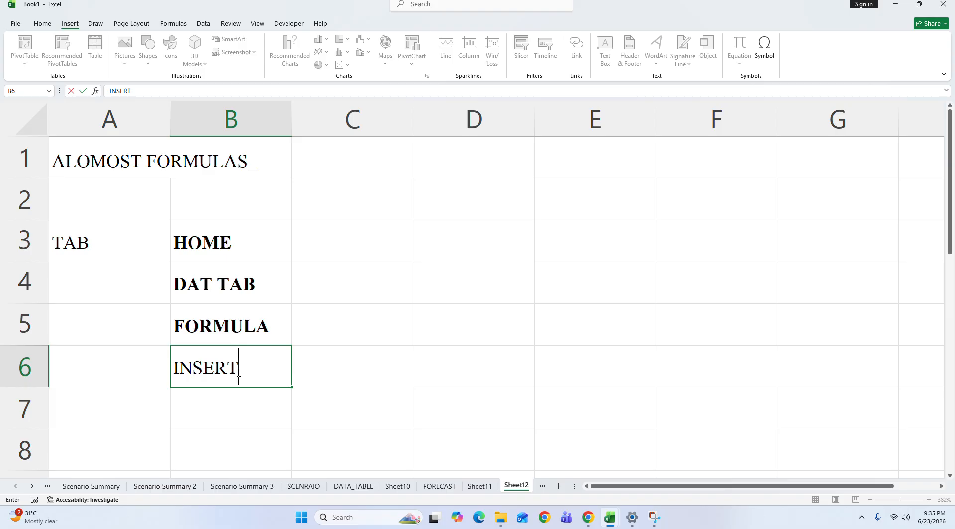
key("Return")
Step: Enter PENDING in C6 beside INSERT and bold the cells B6:C6
key("Up")
key("Right")
type("PENDING")
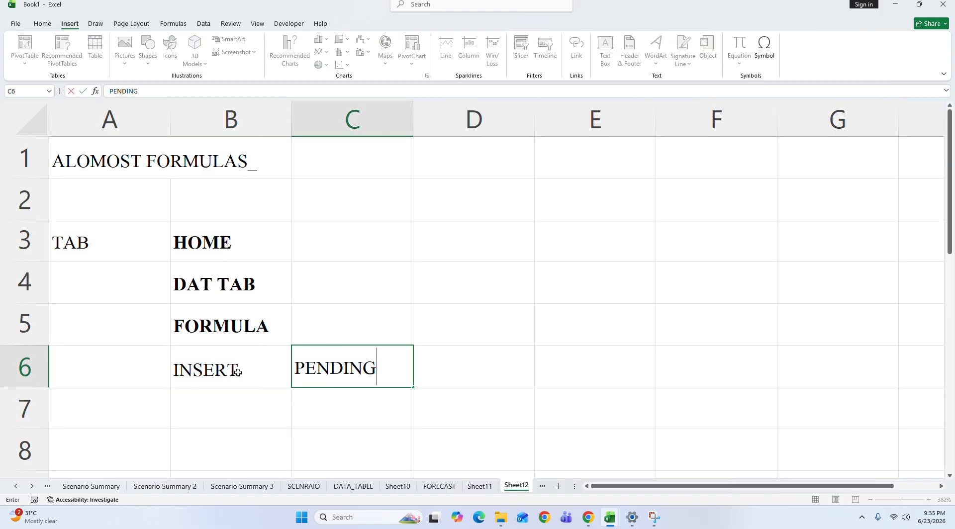
key("Return")
key("Up")
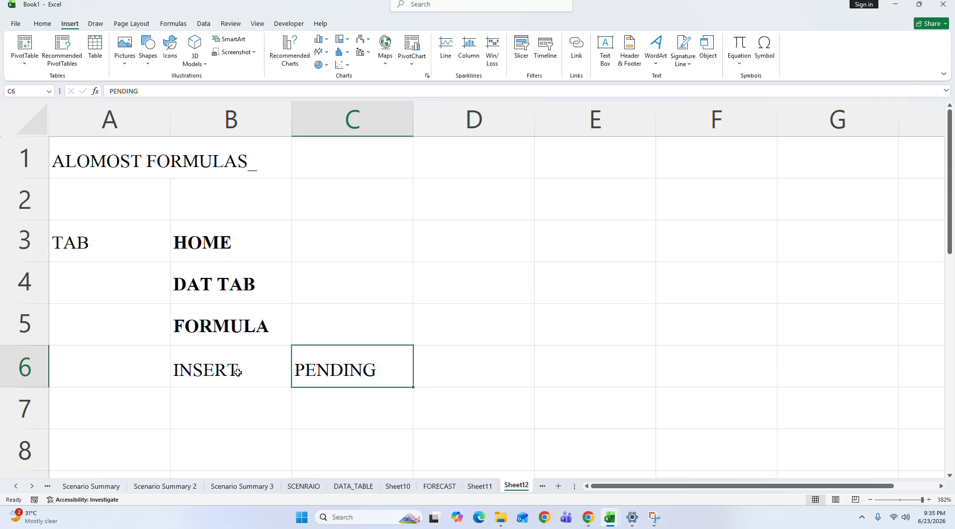
left_click(238, 373, "shift")
key("ctrl+b")
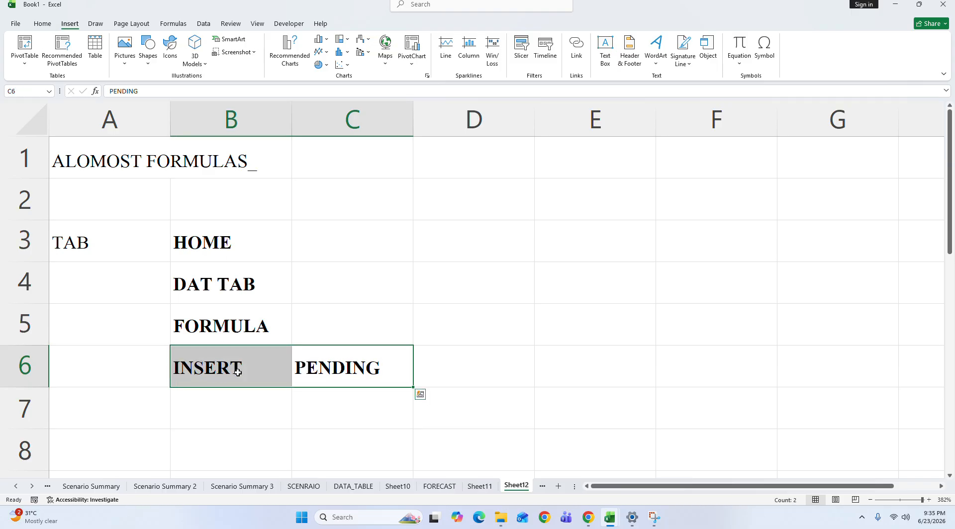
left_click(476, 246)
type("=")
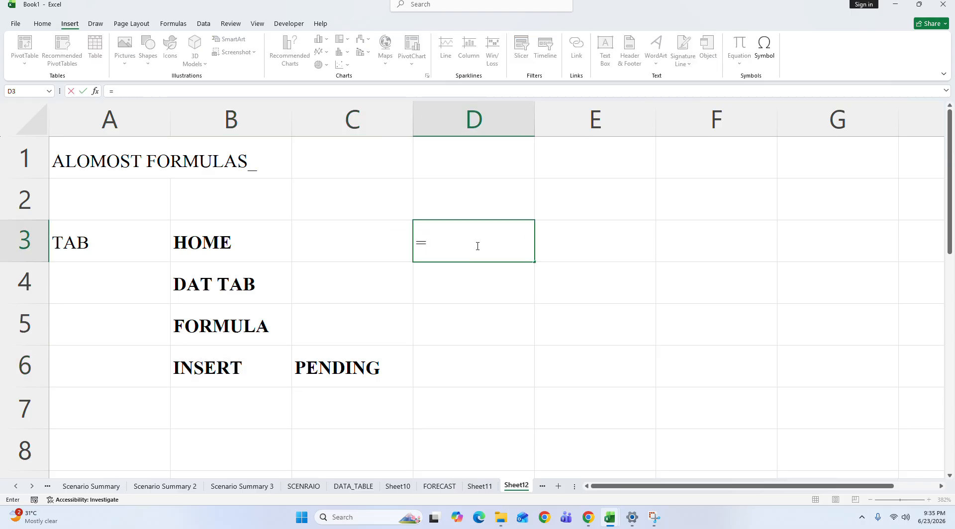
type("LEFT(")
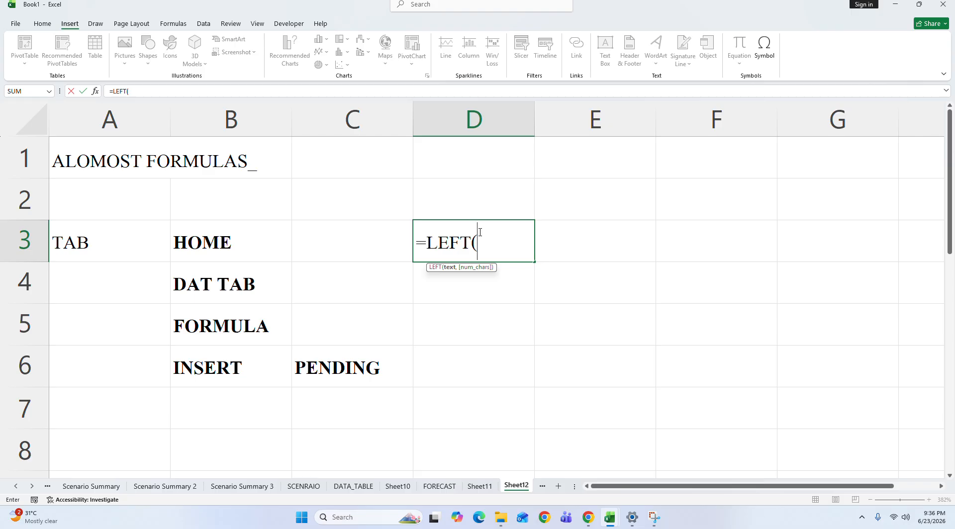
key("BackSpace")
key("BackSpace")
key("BackSpace")
key("BackSpace")
key("BackSpace")
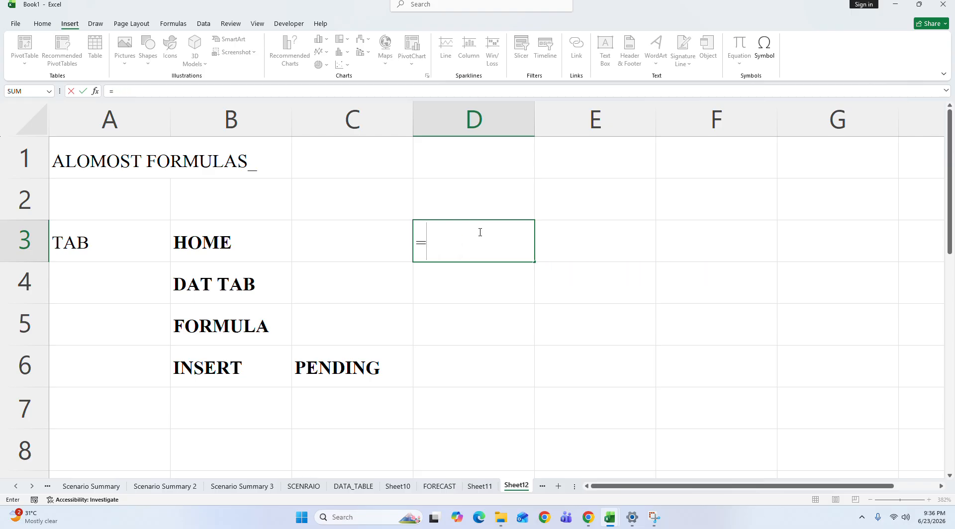
key("BackSpace")
key("Return")
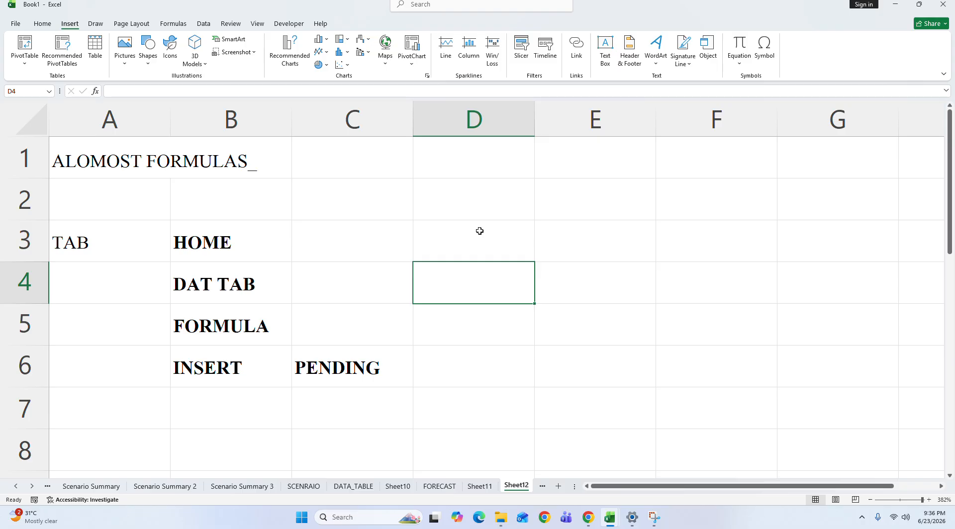
Step: Enter ATTENDANCE REPORT! in cell D2 and make it bold
left_click(474, 188)
type("AT")
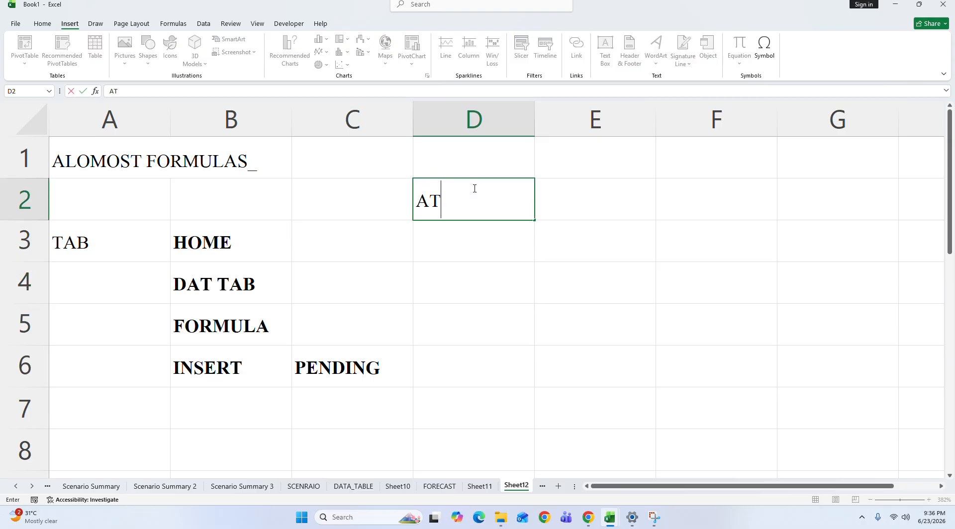
type("TENDAMN")
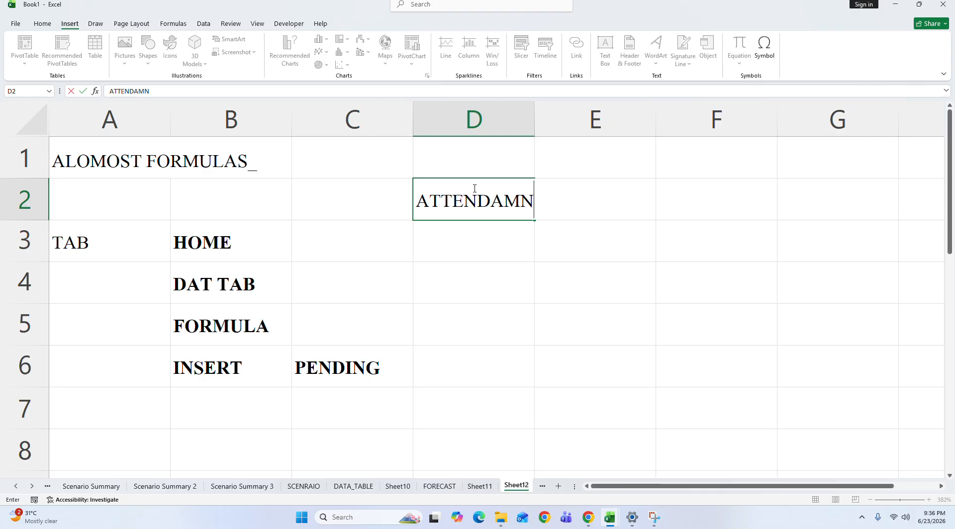
key("BackSpace")
key("BackSpace")
type("NCE REPORT")
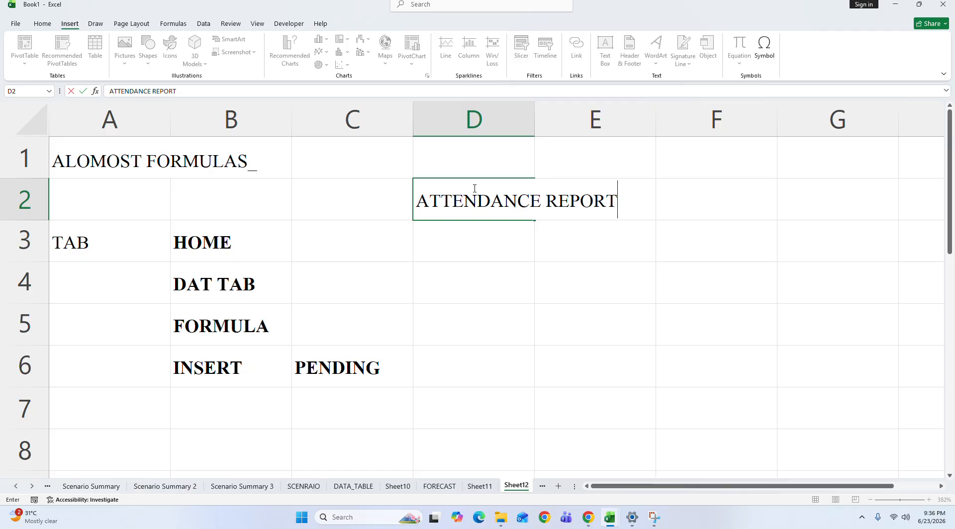
type("!")
key("Return")
left_click(474, 188)
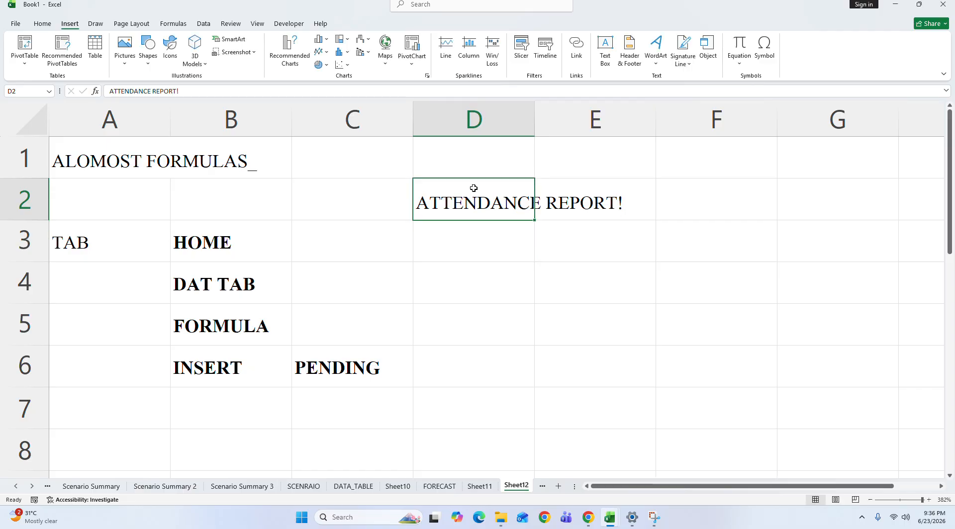
key("ctrl+b")
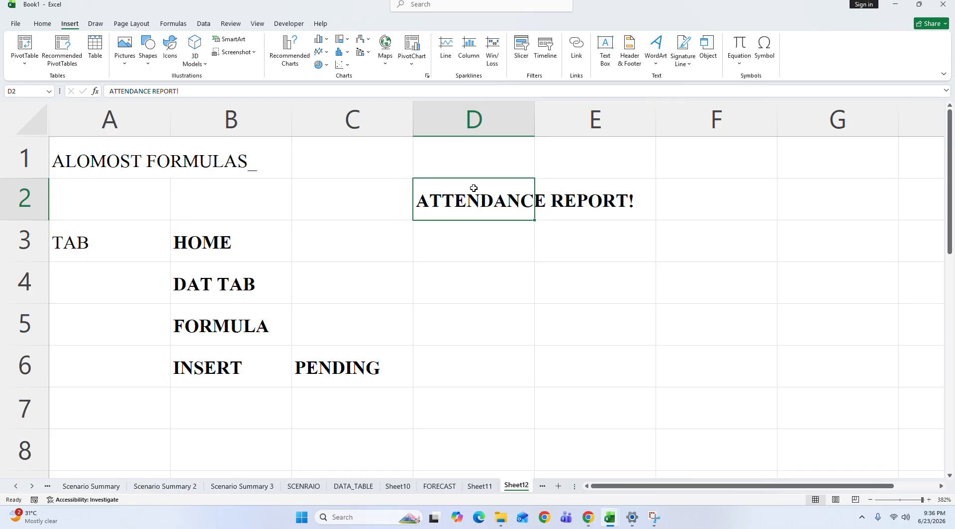
Step: Enter SALES REPORTS in cell D3 below the attendance entry and make it bold
key("Return")
type("SALES PR")
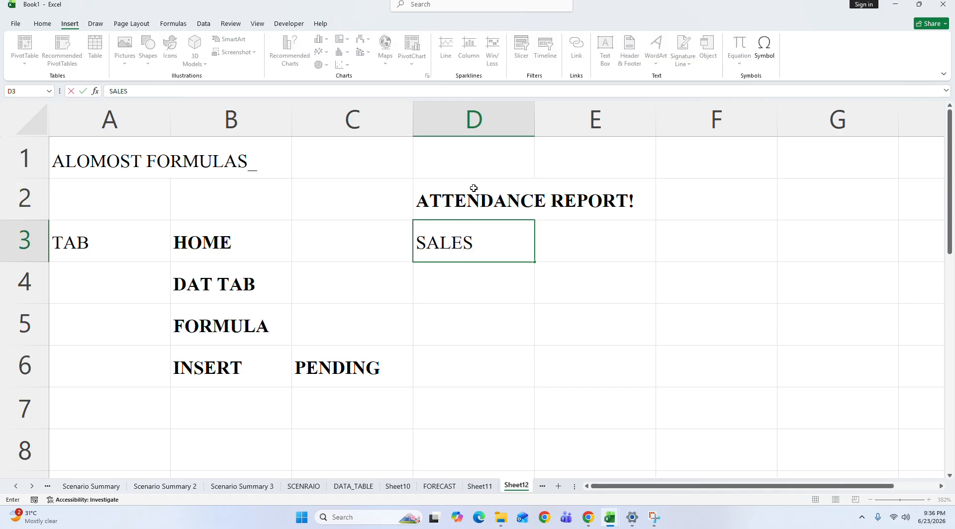
key("BackSpace")
key("BackSpace")
type("REPORTS")
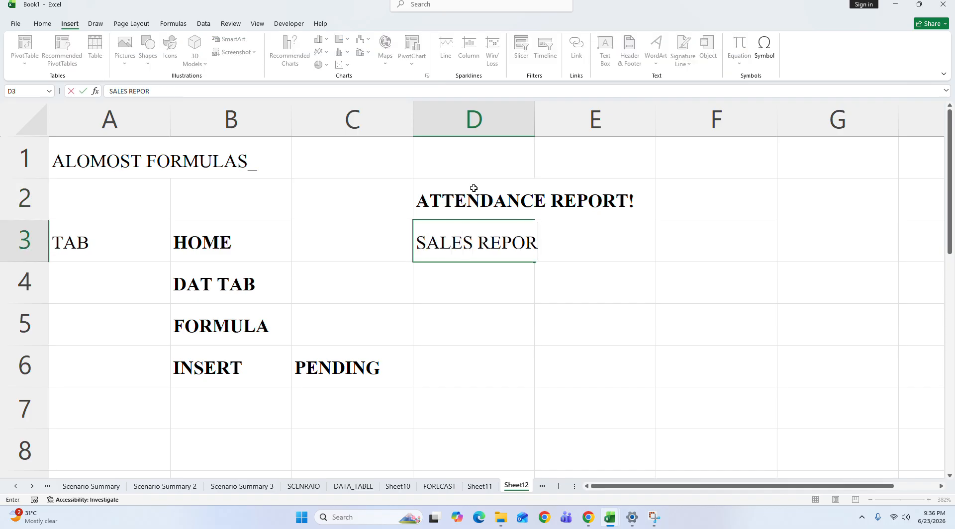
key("Return")
key("Up")
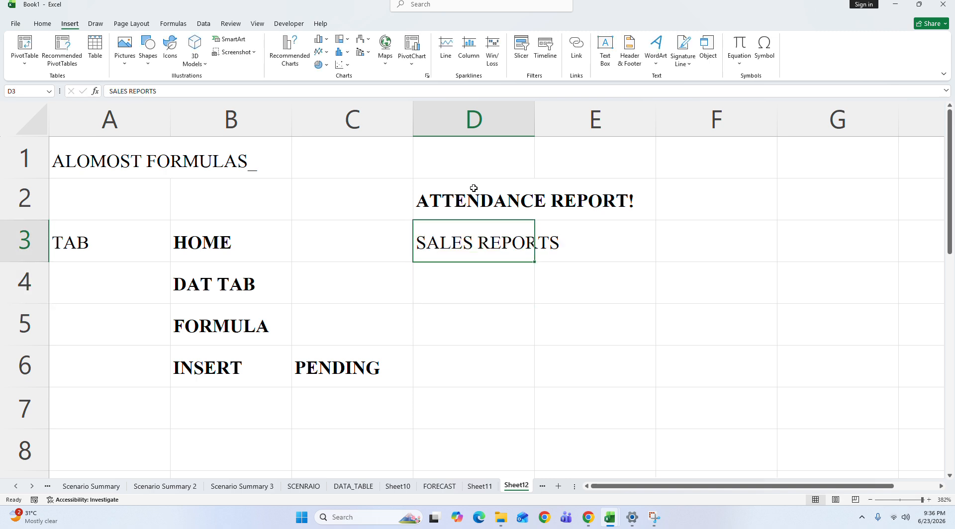
key("ctrl+b")
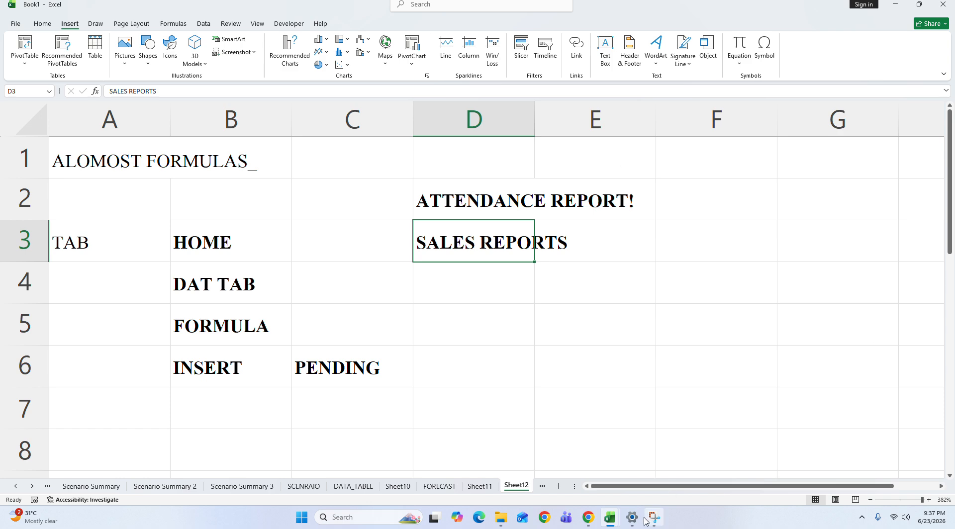
Step: Switch to Chrome, search for CHAT GPT in a new browser tab and open the ChatGPT site
left_click(589, 520)
left_click(551, 469)
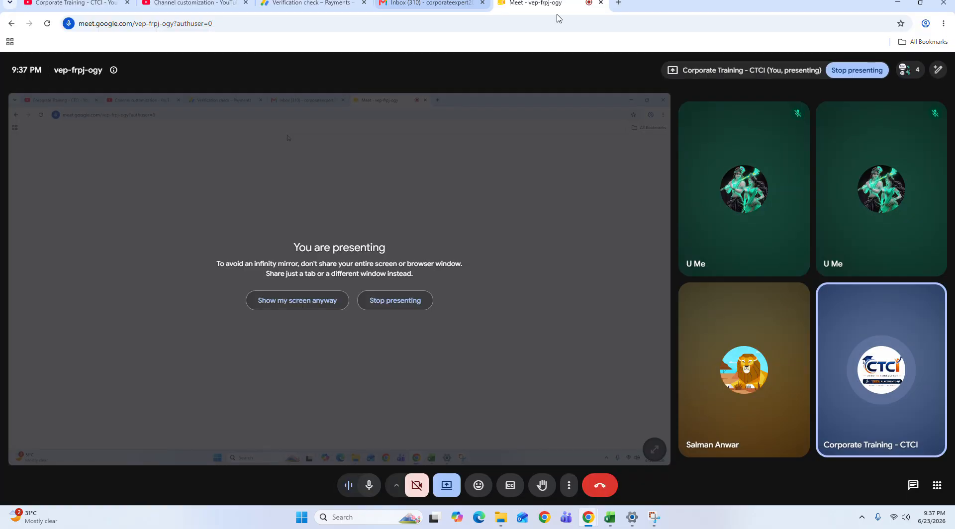
left_click(619, 3)
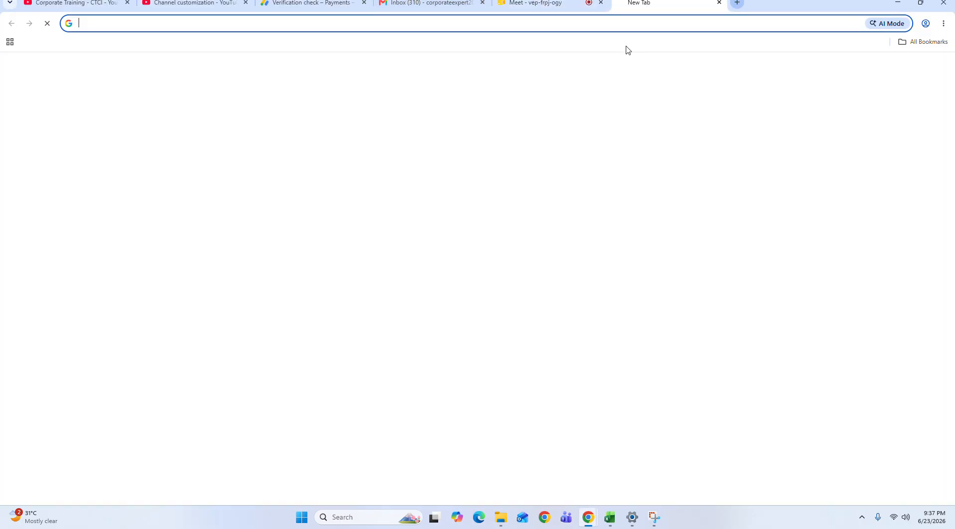
type("CHAT")
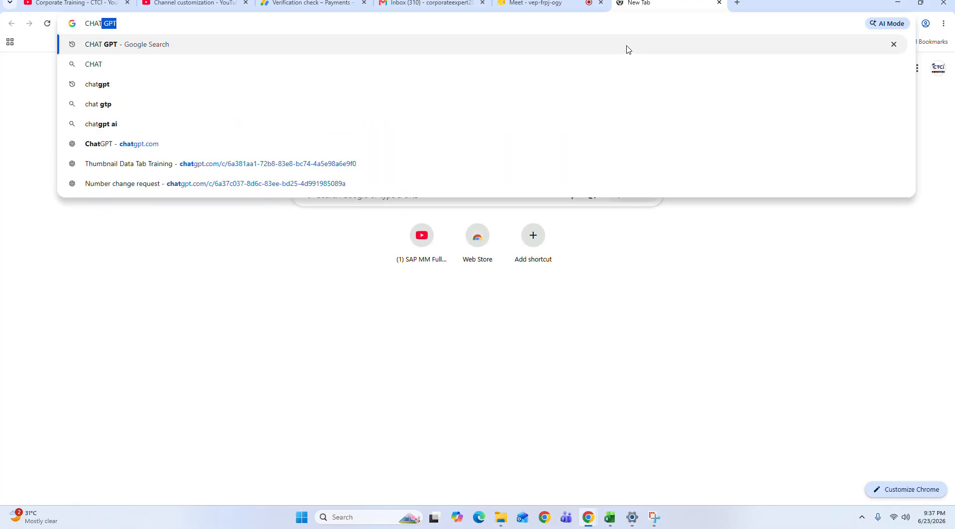
key("Return")
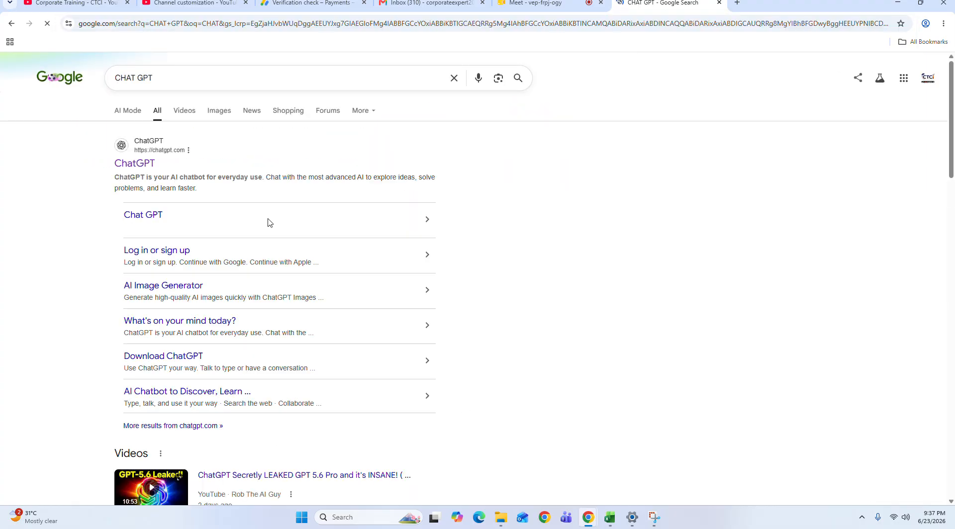
left_click(132, 164)
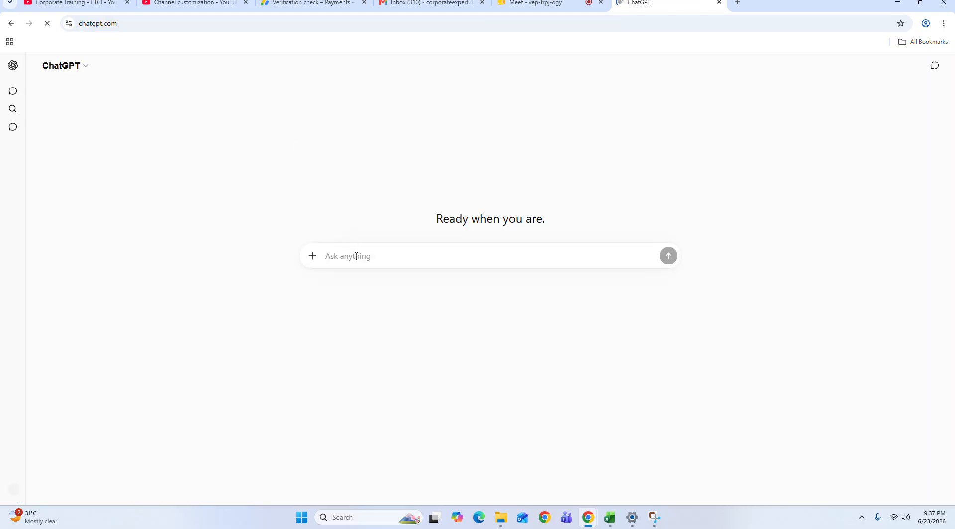
Step: Send ChatGPT the prompt ADVANCE NCE XCEL KE MOST FORMULA BATAYE JO COMPANY MNE USE HOTE HAIN
key("super+z")
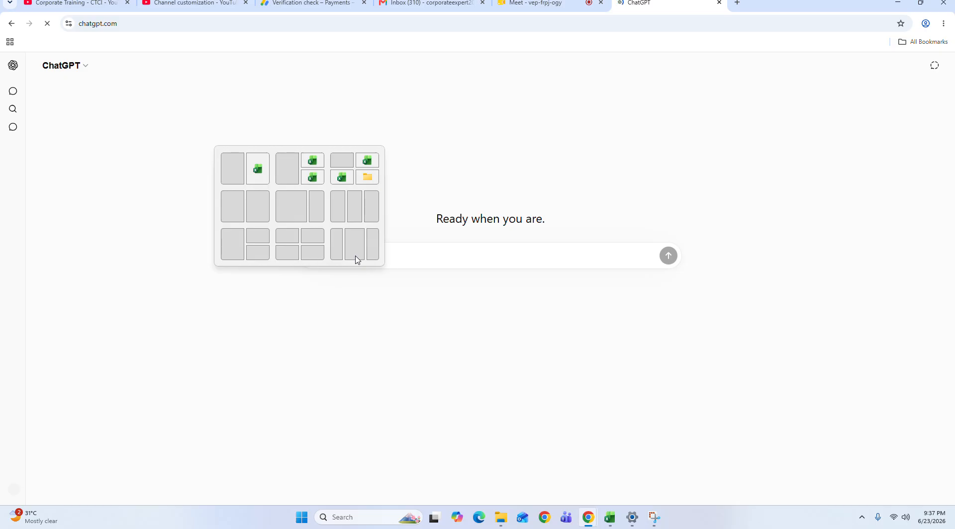
left_click(435, 261)
type("ADVANCE NCE EX")
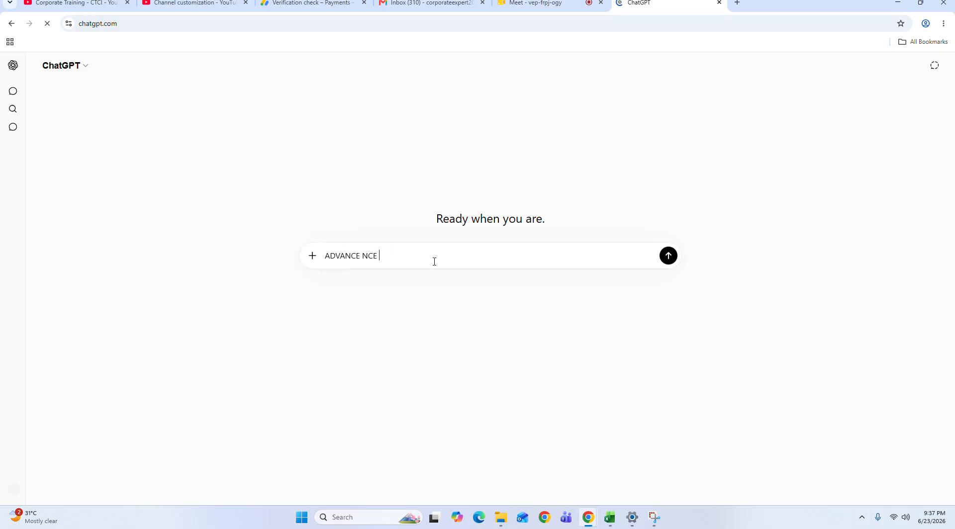
key("BackSpace")
key("BackSpace")
type("XCEL LE")
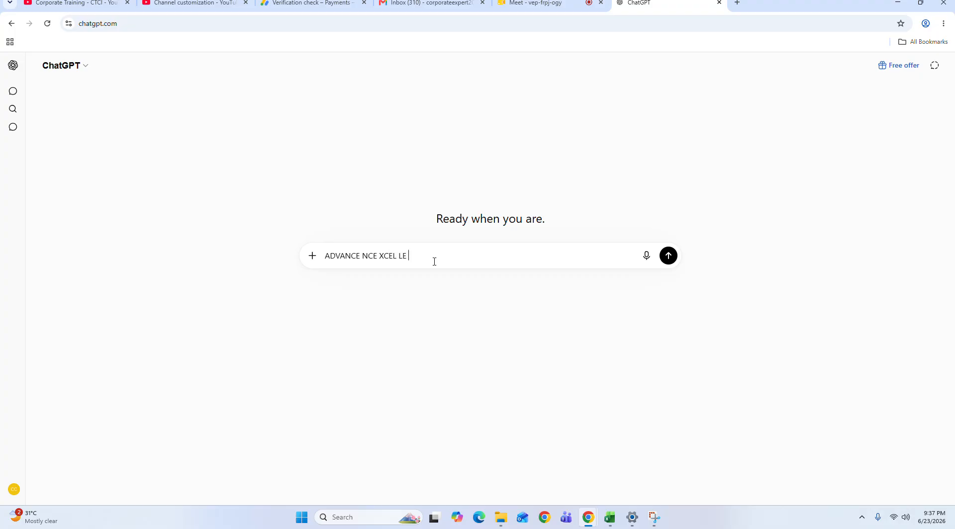
key("BackSpace")
key("BackSpace")
type("KE MOST FORMULA BATAYH")
key("BackSpace")
type("E JO COMPANT")
key("BackSpace")
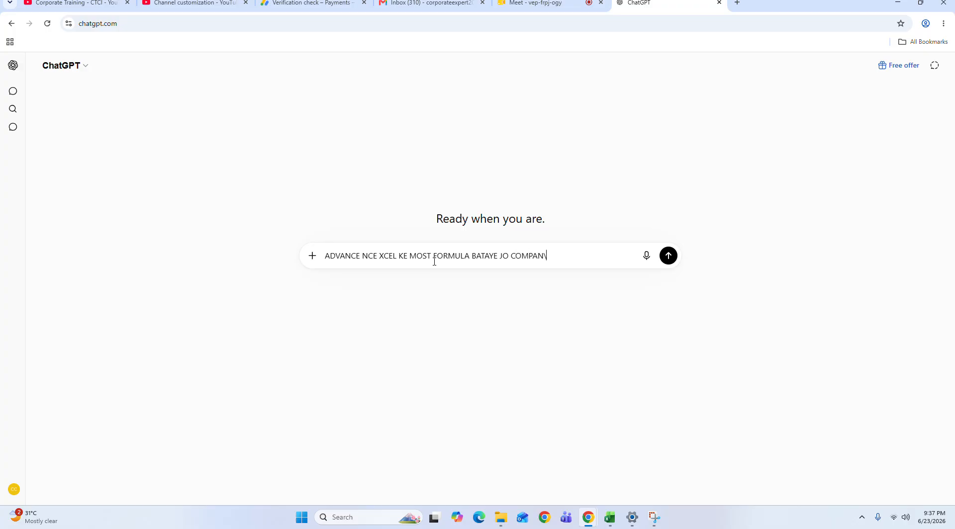
type("MNE USE HOTE HAIN")
key("Return")
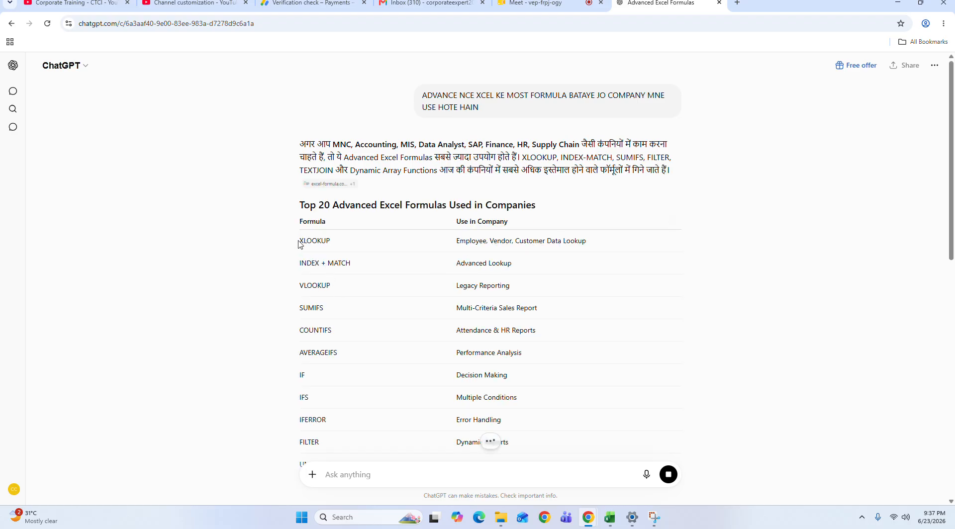
Step: Read through ChatGPT's list of advanced Excel formulas used in companies and the example formulas below it
left_click_drag(301, 243, 552, 246)
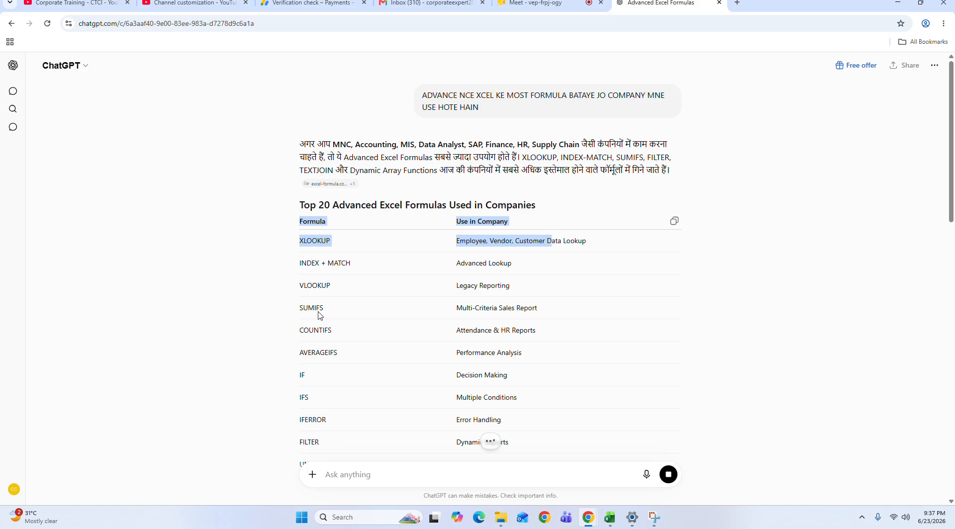
left_click(305, 293)
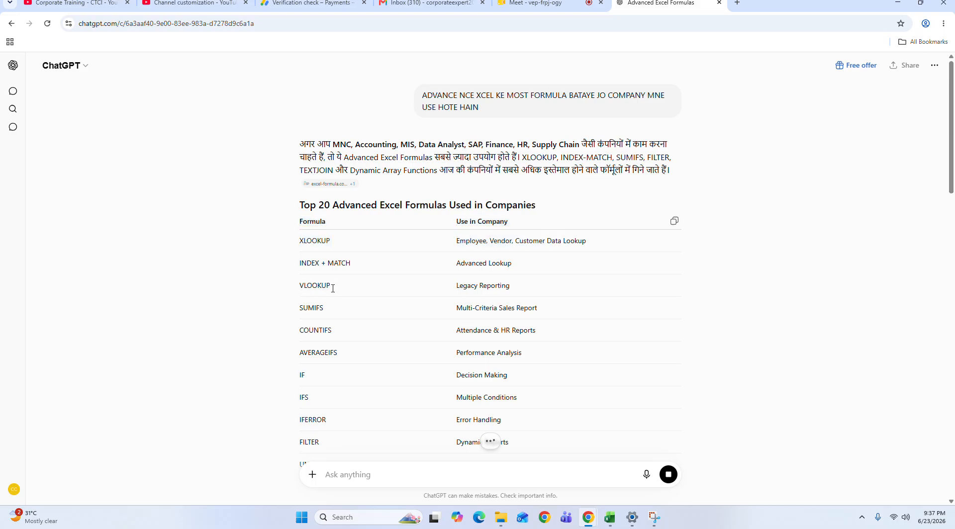
left_click_drag(333, 288, 342, 289)
left_click(330, 328)
left_click_drag(953, 159, 954, 419)
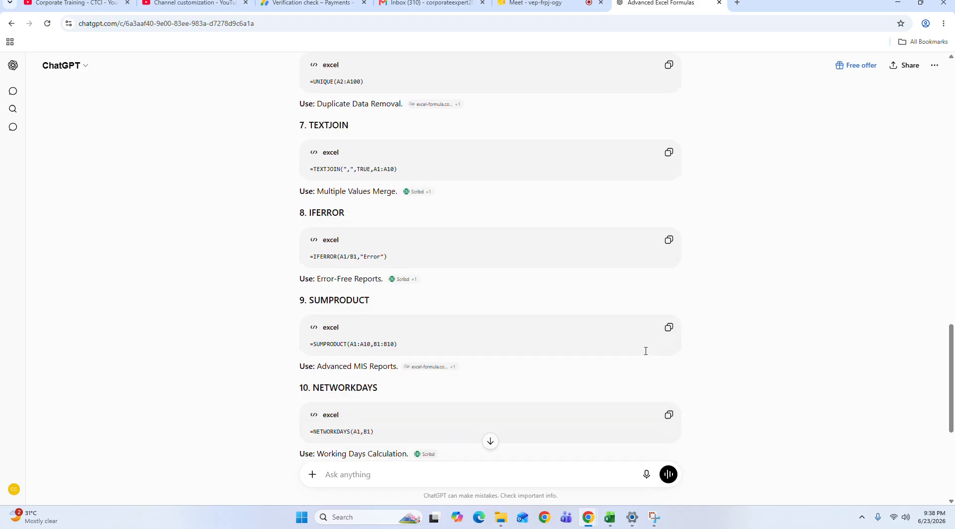
Step: Switch back to the Excel workbook and widen column D to fit the ATTENDANCE REPORT! and SALES REPORTS entries
key("alt+Tab")
left_click(323, 328)
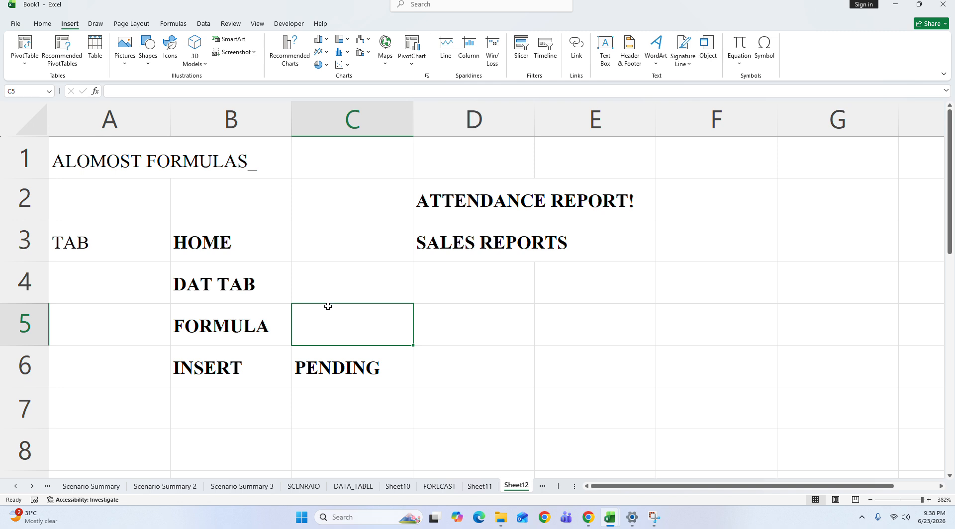
left_click_drag(423, 208, 589, 211)
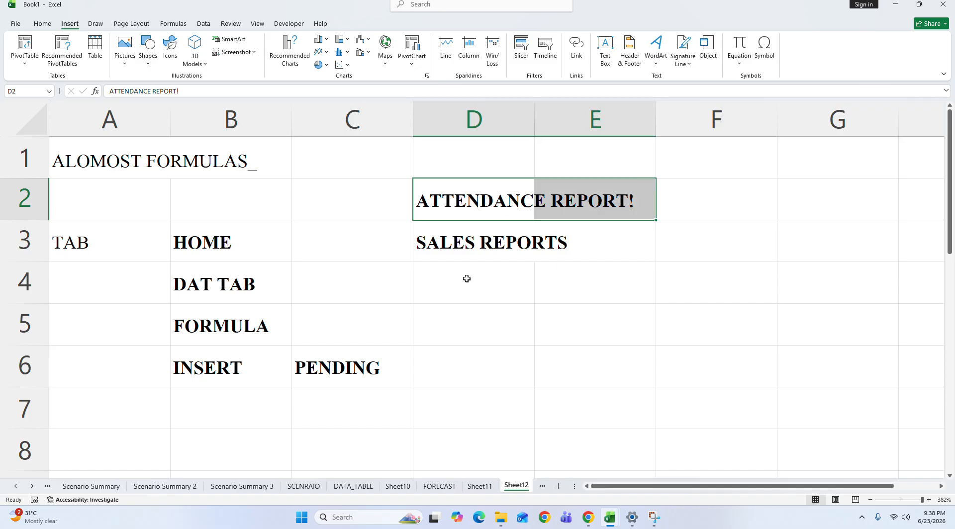
left_click_drag(458, 253, 583, 247)
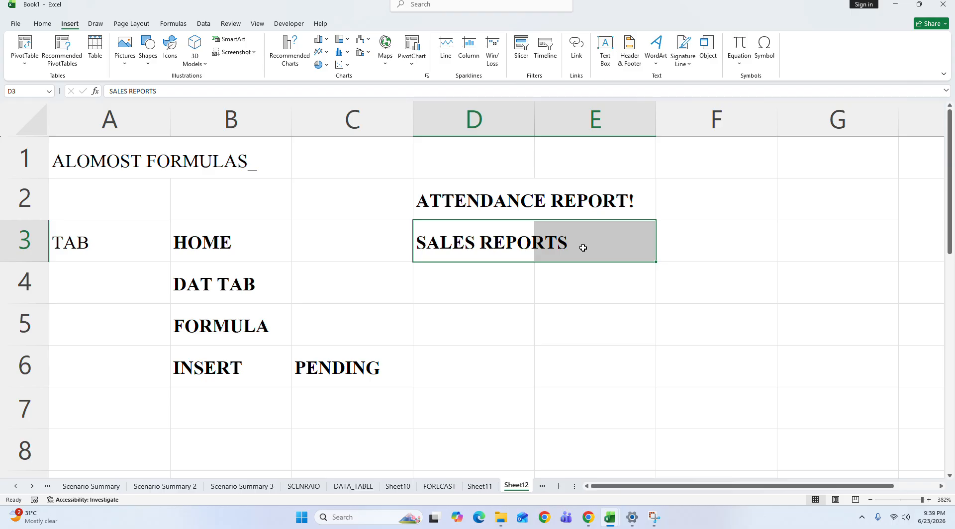
left_click(503, 315)
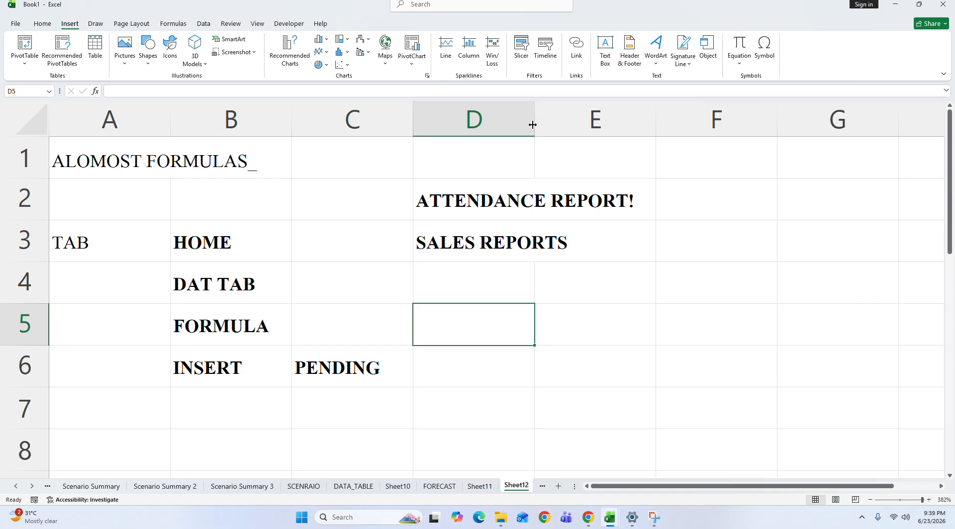
left_click_drag(532, 124, 652, 125)
left_click_drag(525, 204, 518, 247)
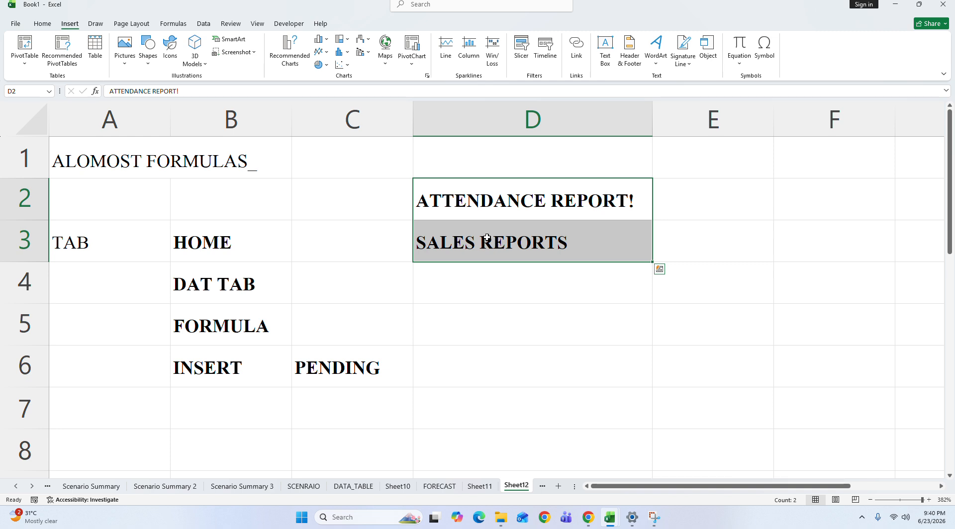
Step: Enter INSERT in cell D6 beside the PENDING entry
left_click(350, 318)
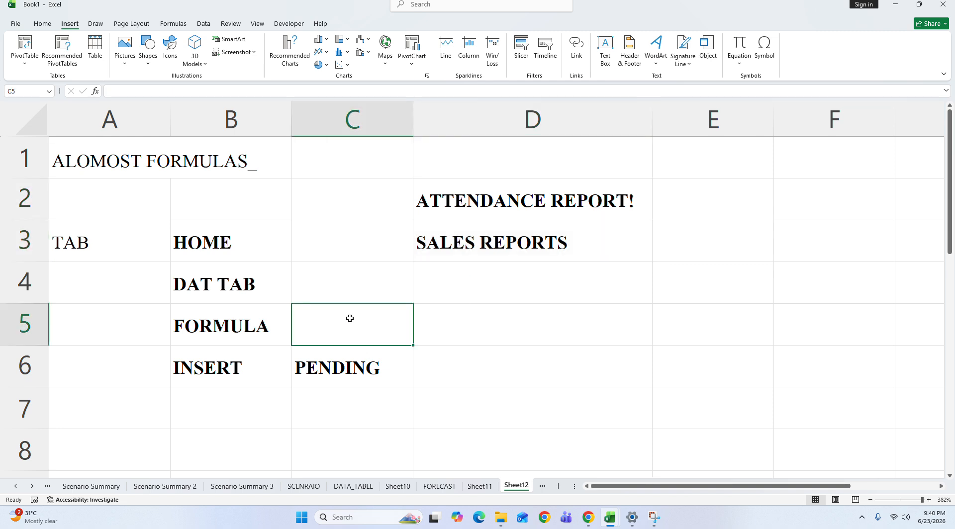
key("Right")
key("Down")
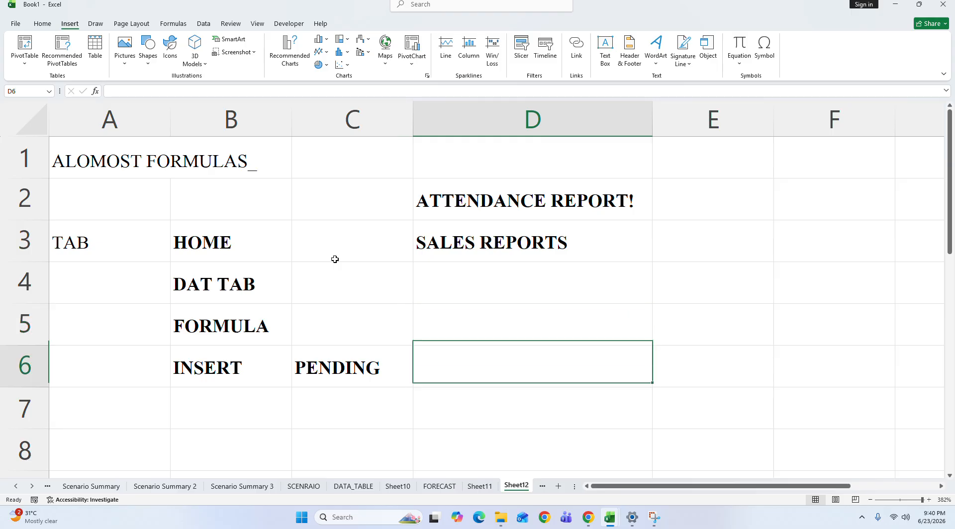
type("INSEDRT")
key("BackSpace")
key("BackSpace")
key("BackSpace")
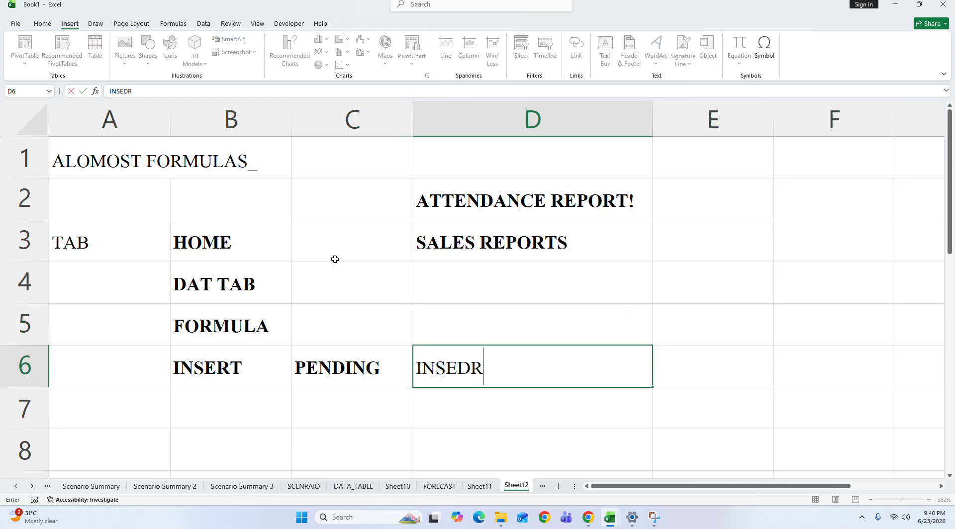
type("RT")
key("Return")
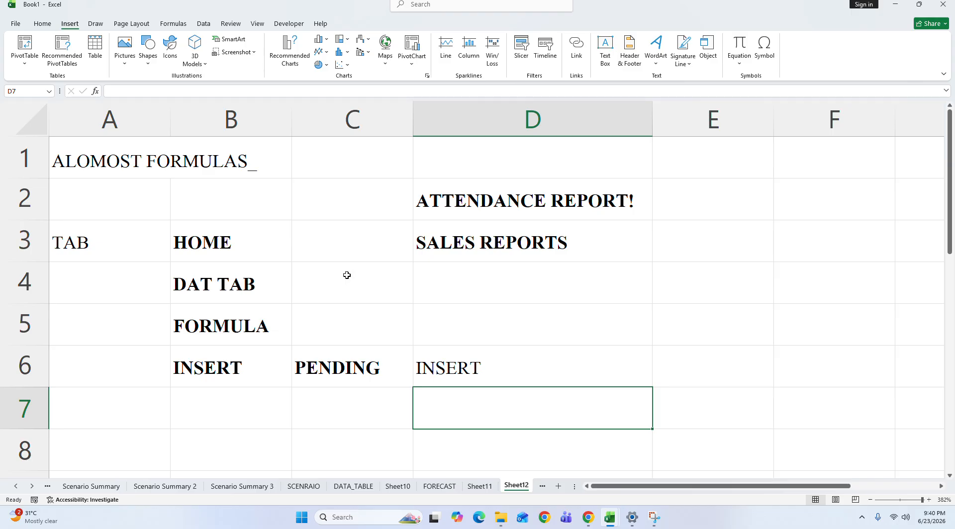
Step: Enter REVIEW in cell D7 as another pending tab
left_click(443, 369)
left_click(230, 24)
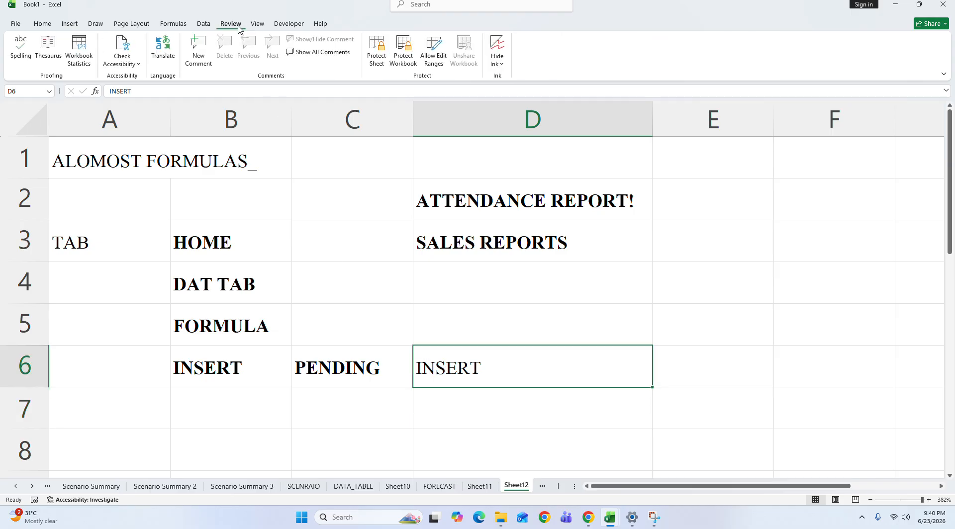
left_click(257, 23)
left_click(442, 407)
type("REC")
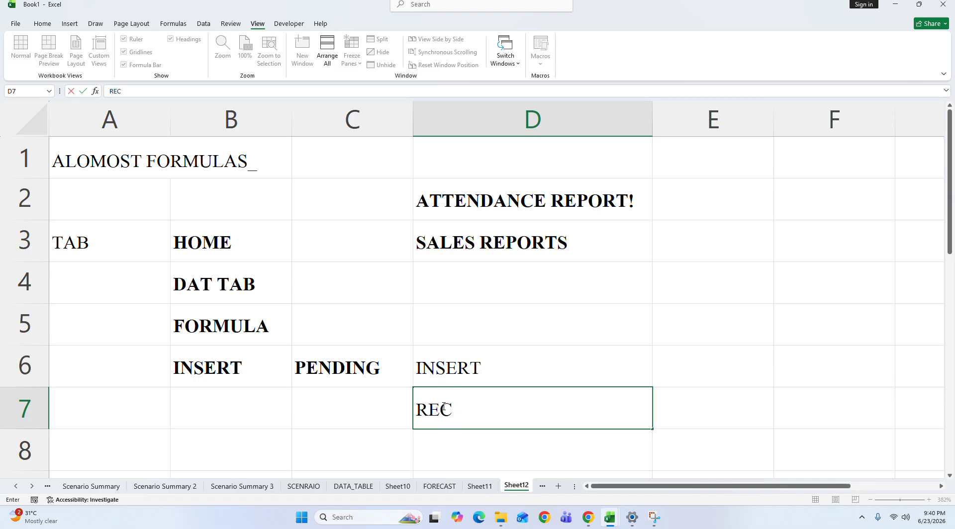
key("BackSpace")
type("VIEW")
key("Return")
Step: Enter VIEW in cell D8 below the REVIEW entry
type("T")
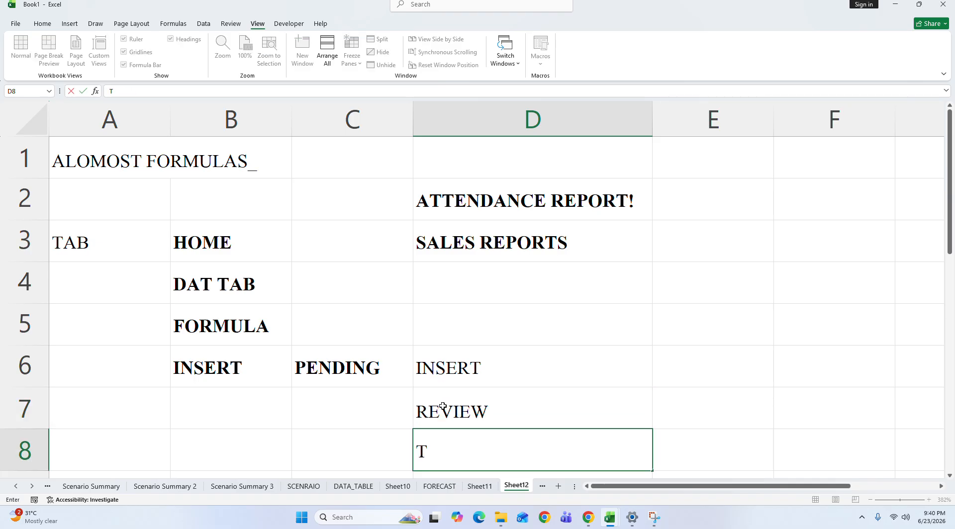
key("BackSpace")
type("VIEW")
key("Return")
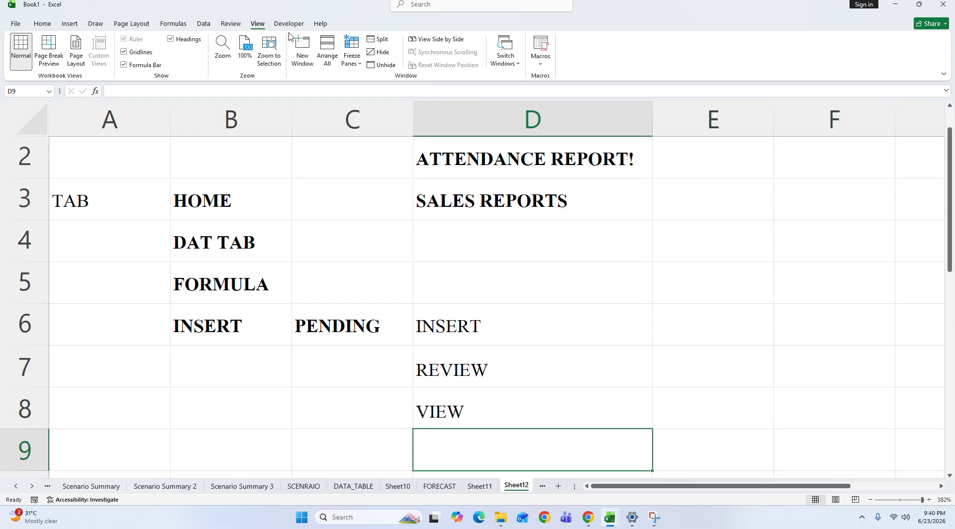
left_click(289, 23)
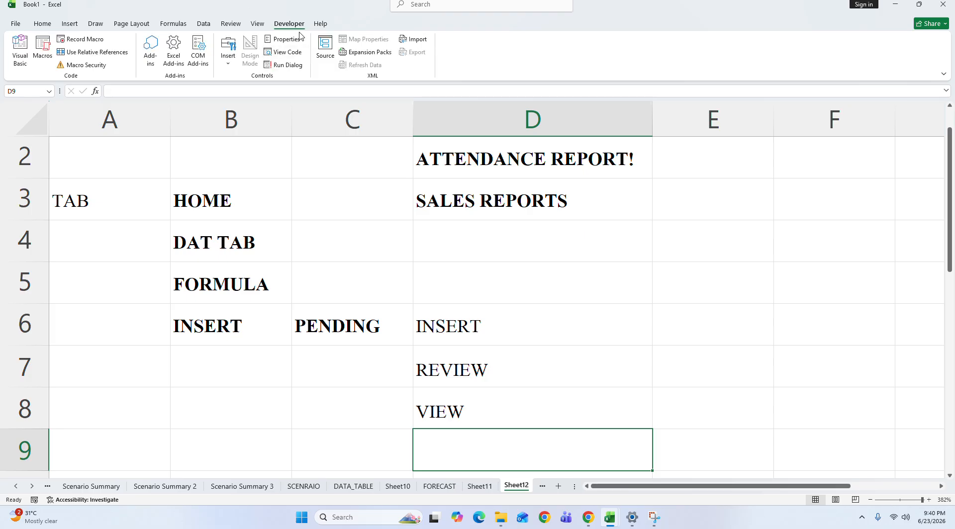
left_click(451, 323)
left_click(451, 275)
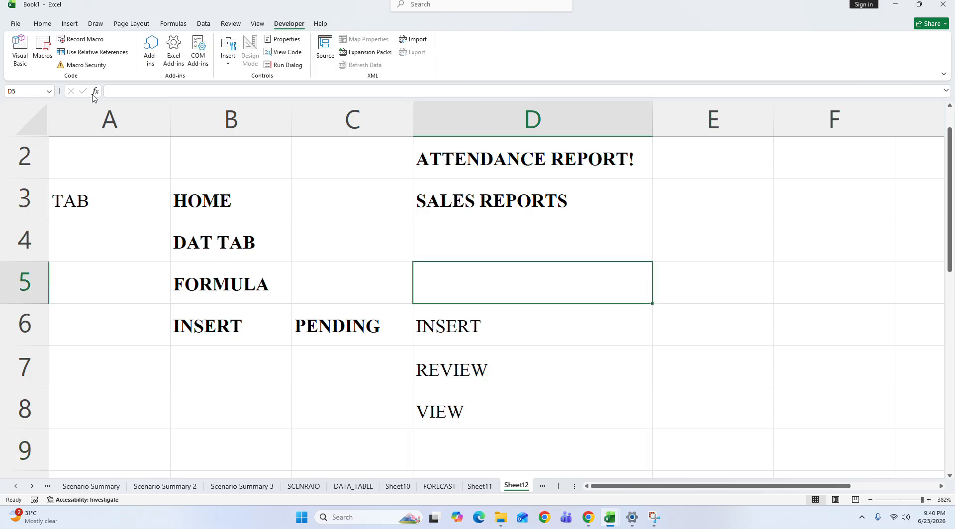
left_click(102, 24)
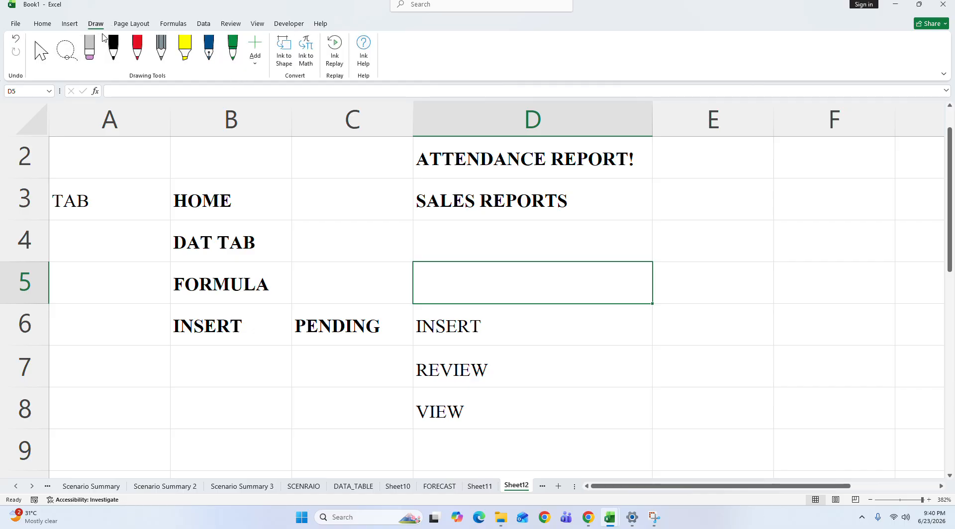
left_click(69, 25)
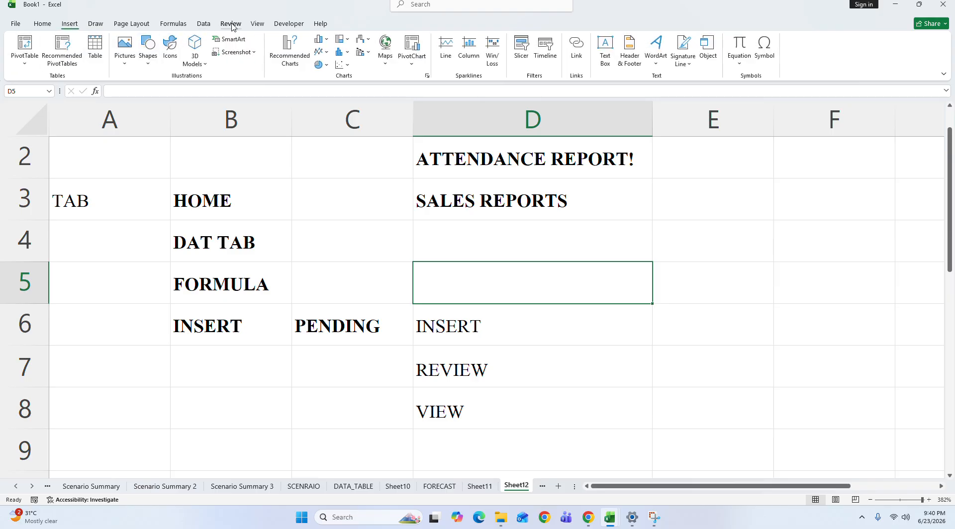
left_click(253, 24)
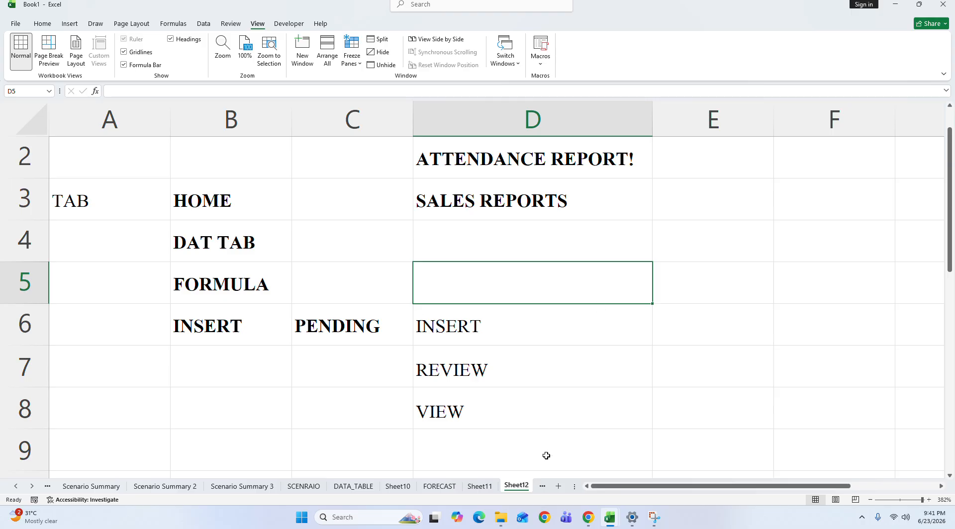
Step: Add a new worksheet and set the font of all its cells to Arial Black
left_click(559, 486)
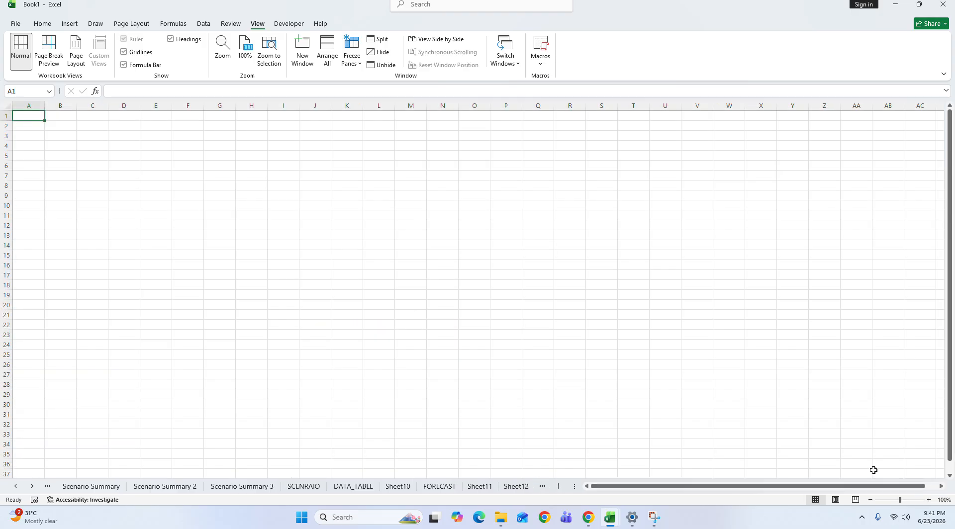
left_click(920, 500)
left_click(922, 500)
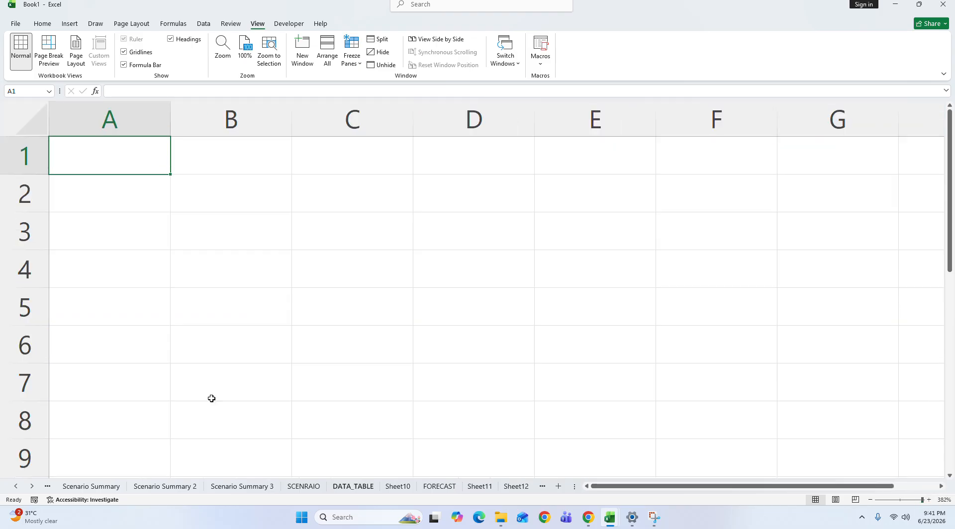
left_click(19, 130)
left_click(43, 24)
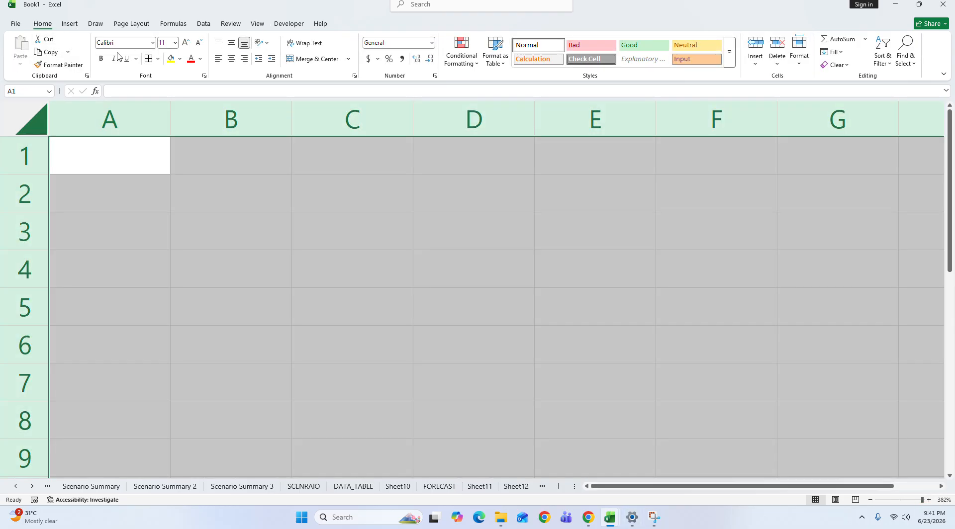
left_click(152, 43)
left_click(127, 226)
Step: Enter FILE. in cell A1 of the new sheet
left_click(121, 178)
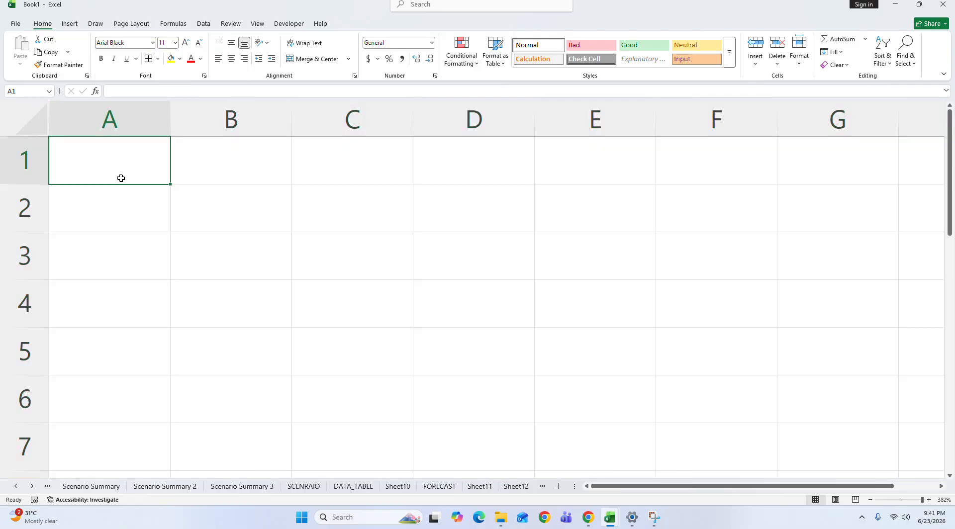
type("FILE")
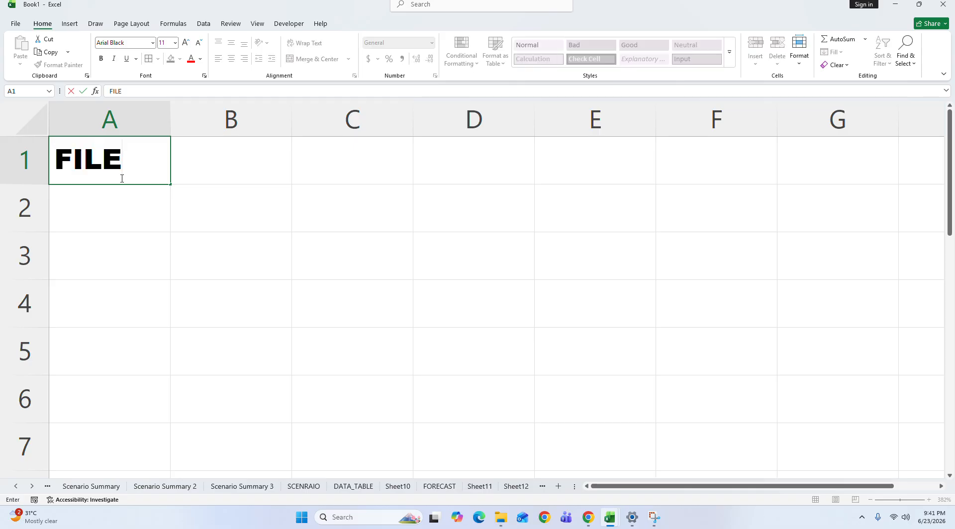
type(".")
key("Return")
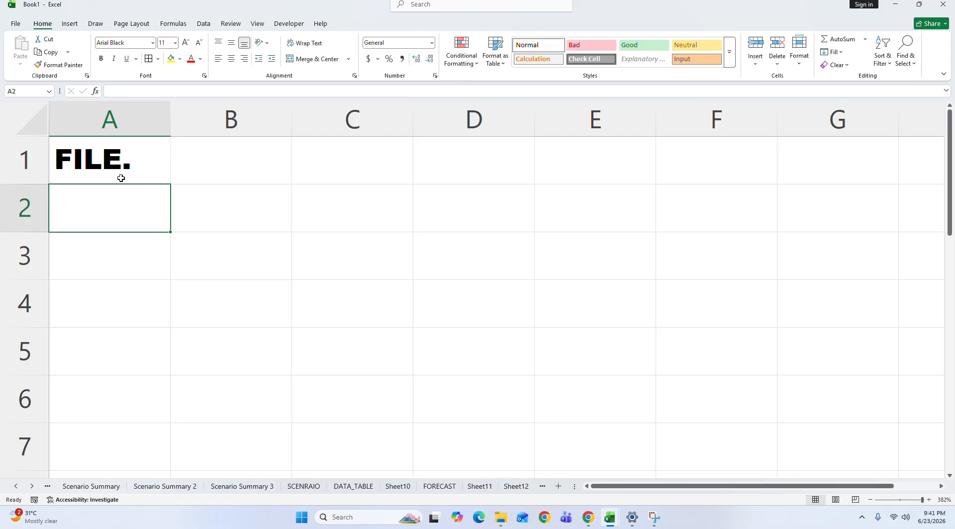
Step: Apply all borders to the range A2:F8 below the FILE. heading
left_click(912, 500)
left_click_drag(66, 175, 463, 354)
left_click(150, 60)
left_click(140, 193)
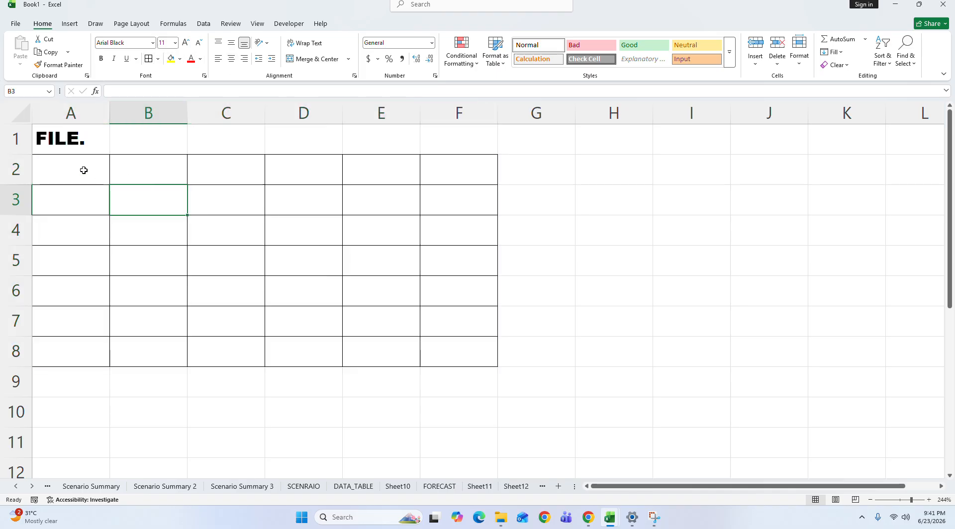
left_click(80, 166)
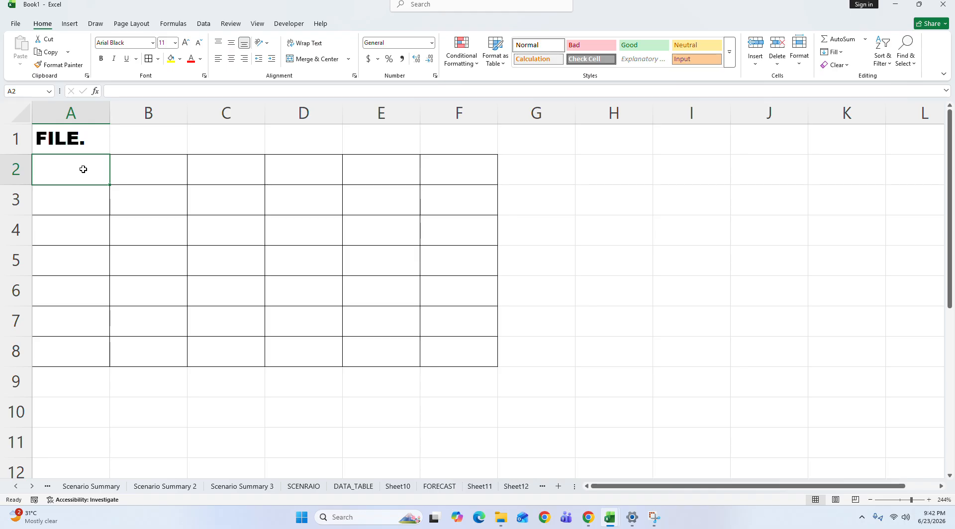
type("S")
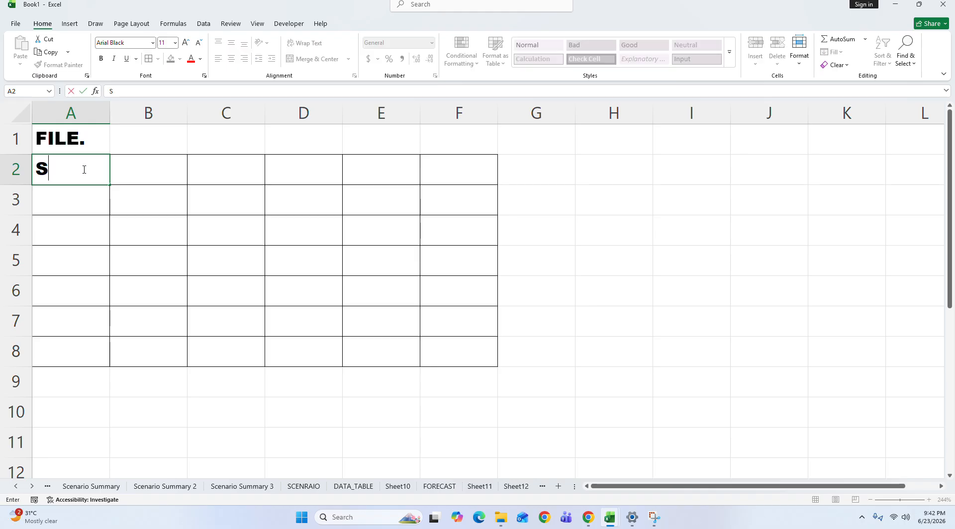
type("ALMAN")
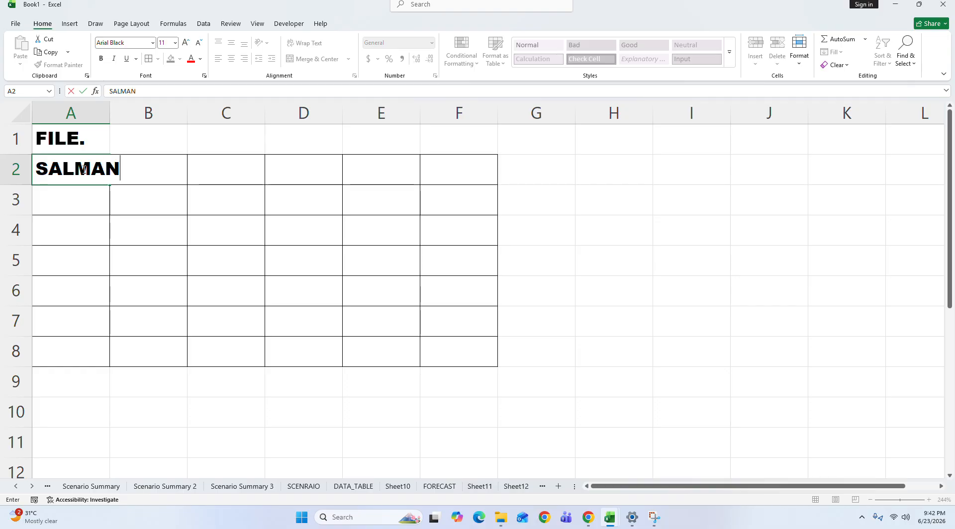
key("Return")
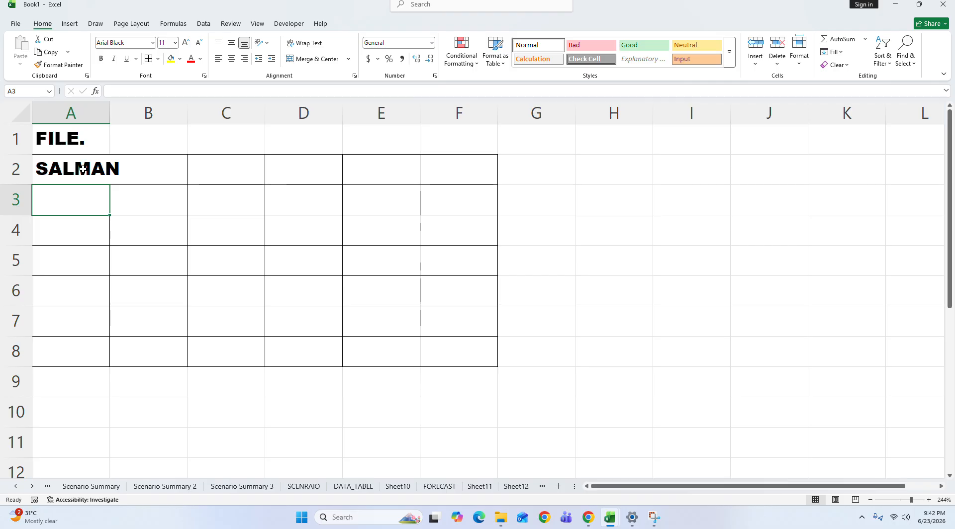
left_click(83, 169)
key("Delete")
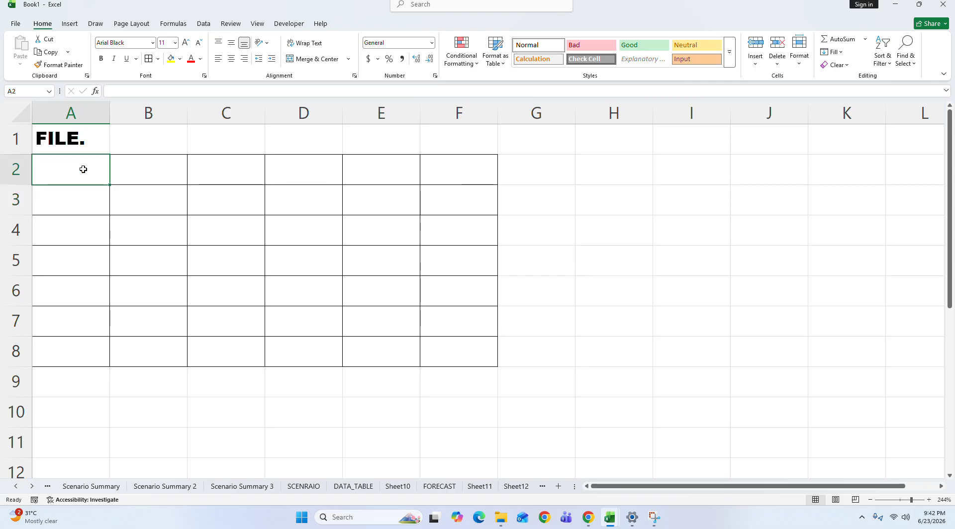
left_click_drag(83, 169, 435, 344)
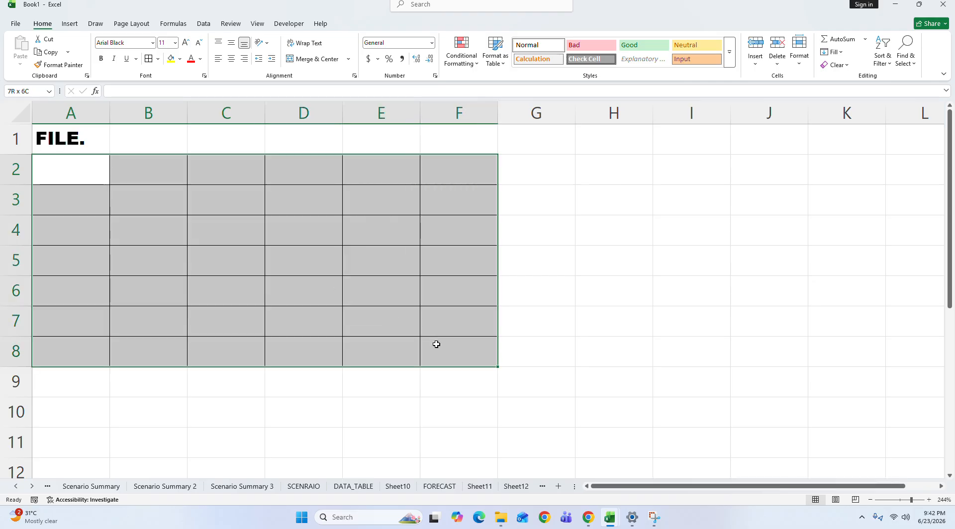
left_click(566, 179)
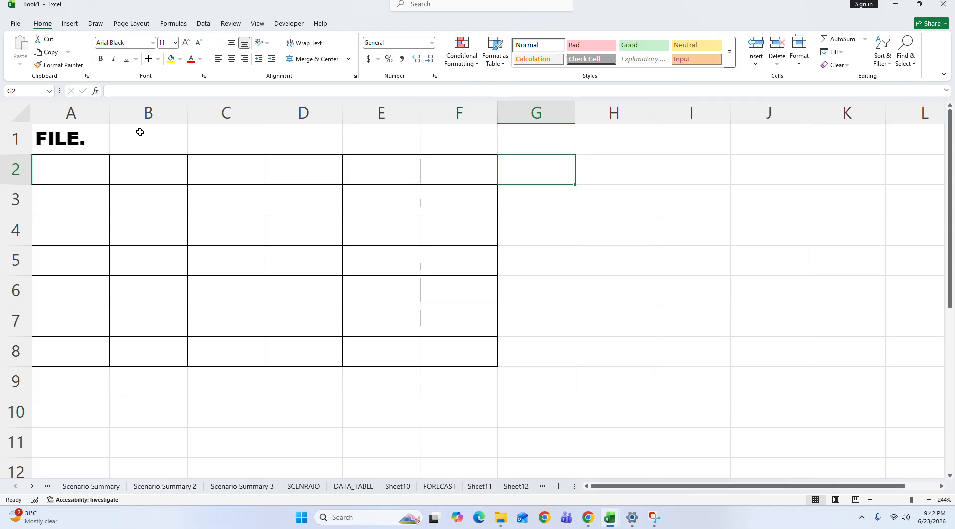
Step: Look through the scenario summary and SCENRAIO sheets and return to Sheet13 with the bordered table
left_click(99, 489)
left_click(144, 490)
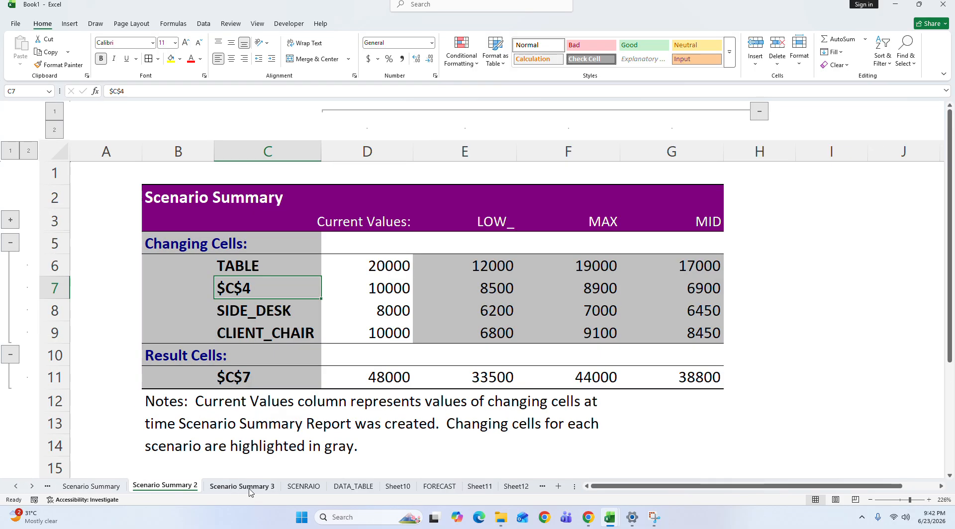
left_click(318, 489)
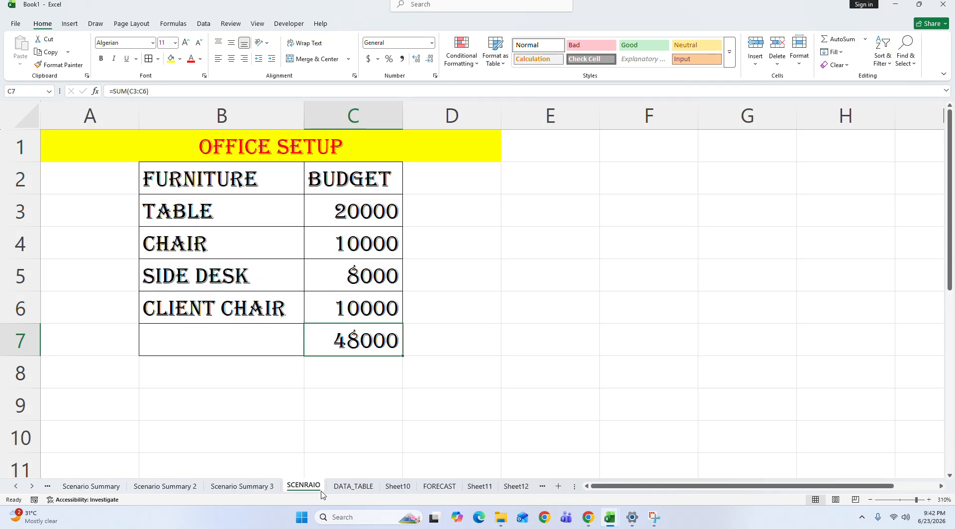
scroll(515, 491, "down", 1)
left_click(512, 486)
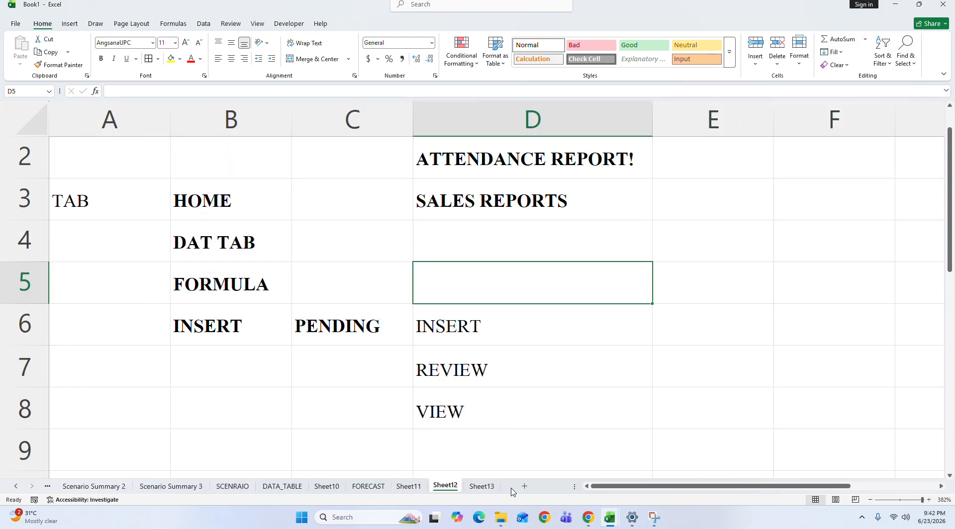
left_click(490, 487)
Step: Select the heading row A1:F1 above the bordered table and look over the Insert, Review and View commands
left_click(101, 128)
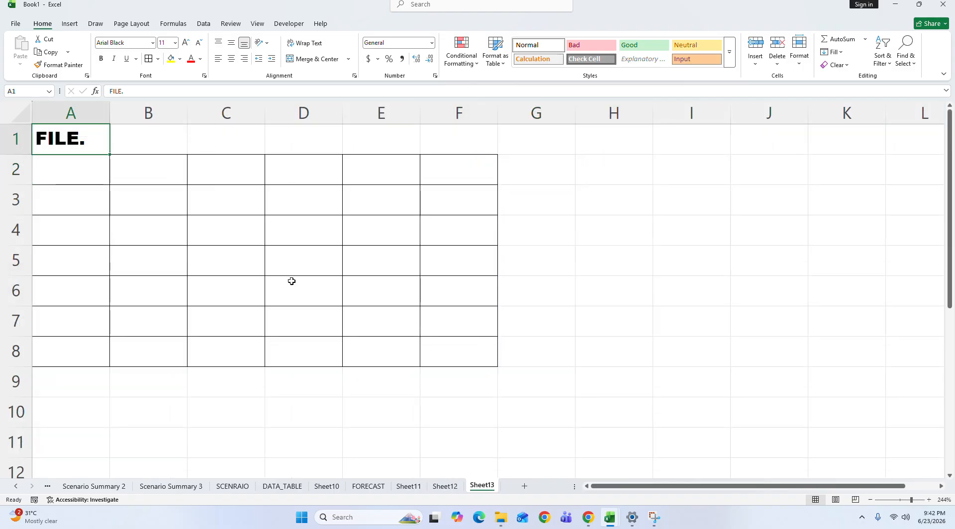
left_click_drag(86, 139, 443, 158)
left_click(439, 147)
left_click(99, 136)
left_click_drag(99, 136, 444, 130)
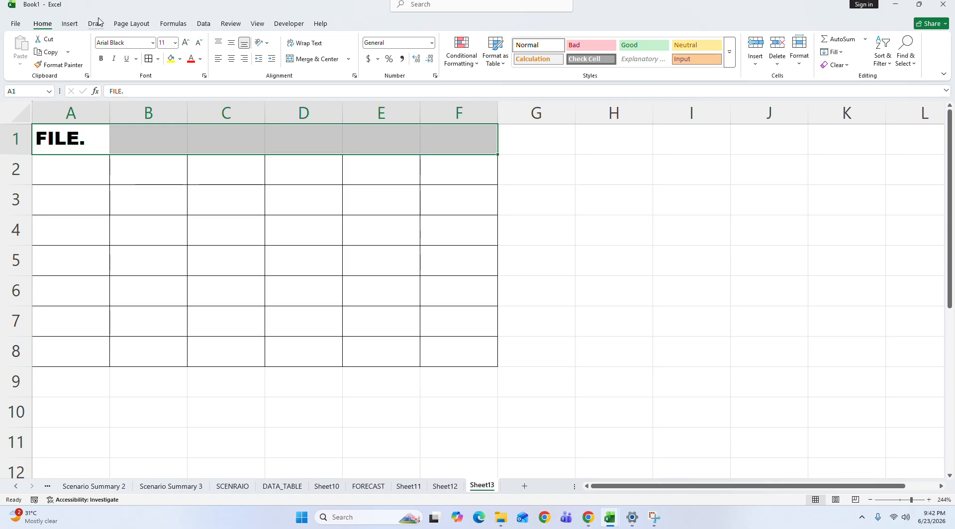
left_click(69, 24)
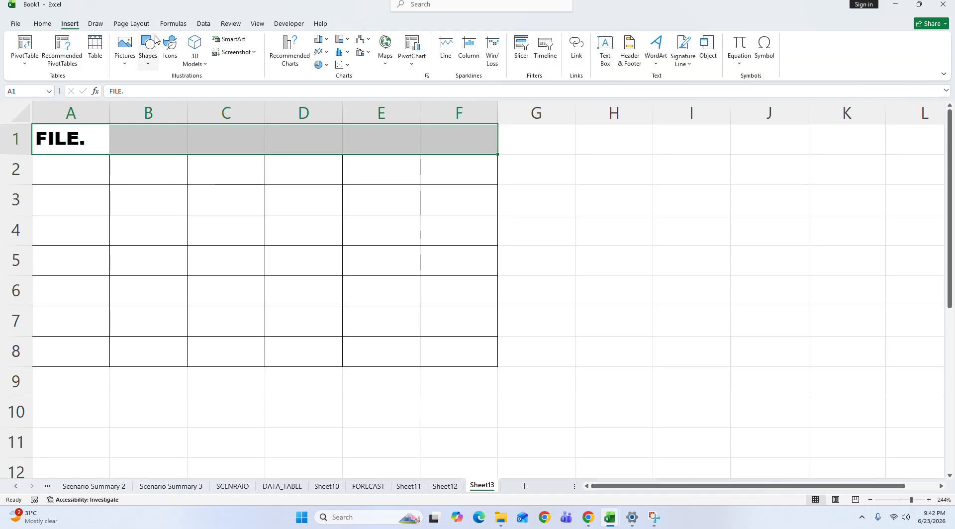
left_click(230, 24)
left_click(256, 25)
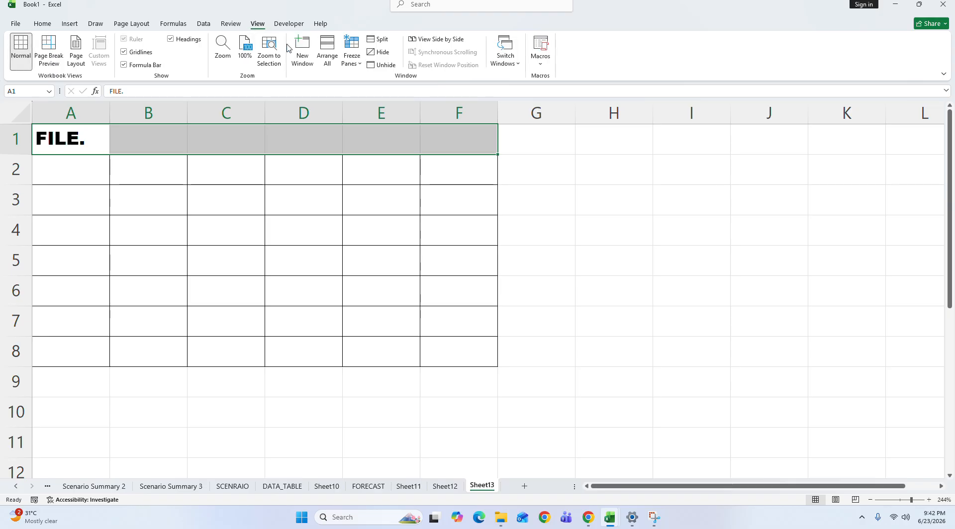
Step: Review the pending topics on Sheet12 by selecting INSERT, REVIEW and VIEW in D6:D8
left_click(432, 487)
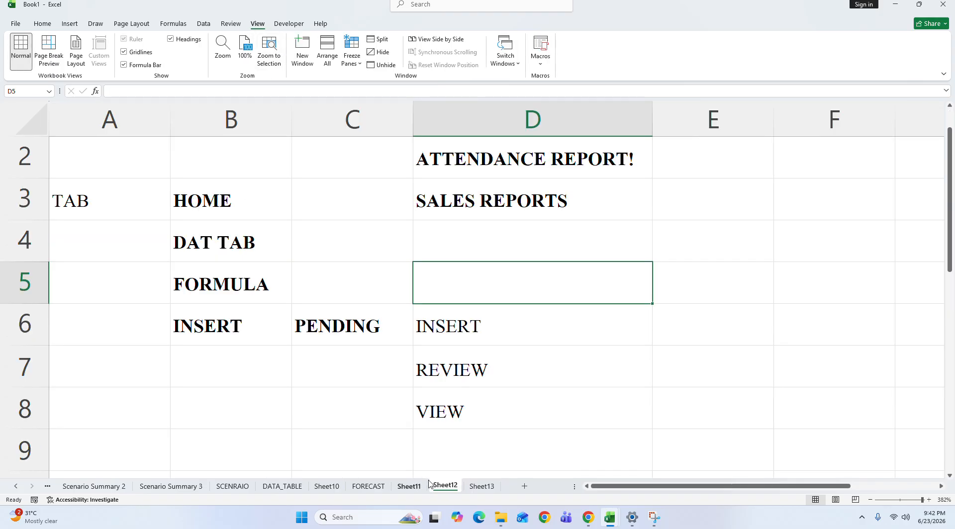
left_click(442, 325)
left_click(343, 318)
left_click_drag(498, 328, 503, 393)
left_click_drag(920, 504, 917, 502)
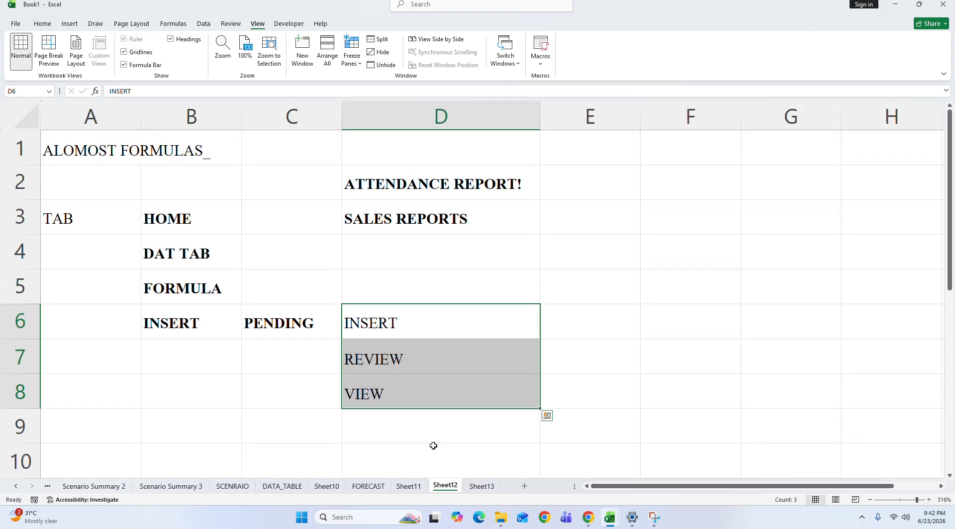
Step: View the Home and Insert commands and select the ATTENDANCE REPORT! and SALES REPORTS entries in D2:D3
left_click(42, 24)
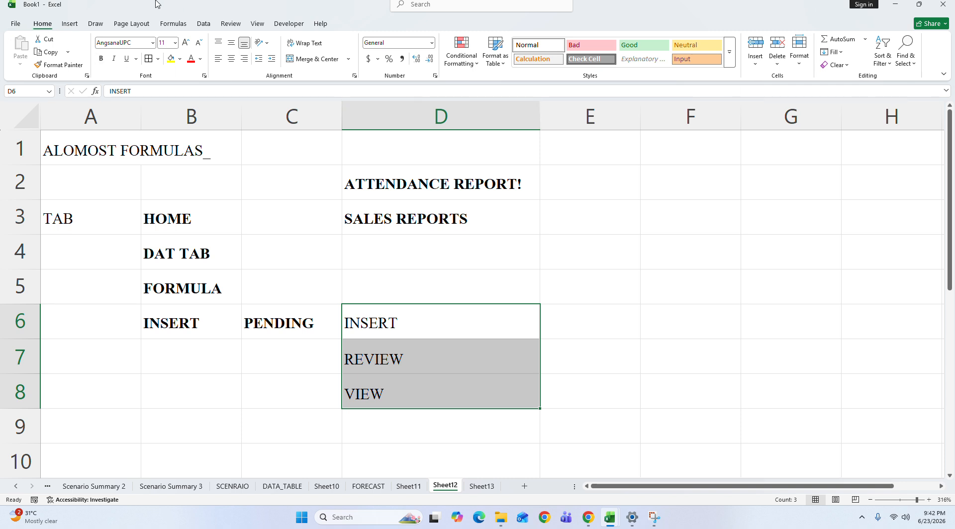
left_click(70, 24)
left_click(470, 185)
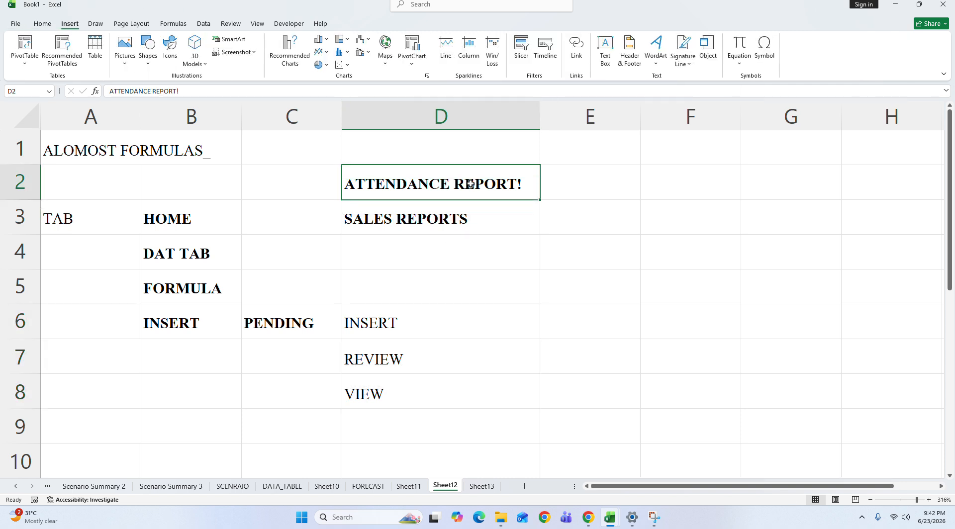
left_click_drag(471, 184, 469, 225)
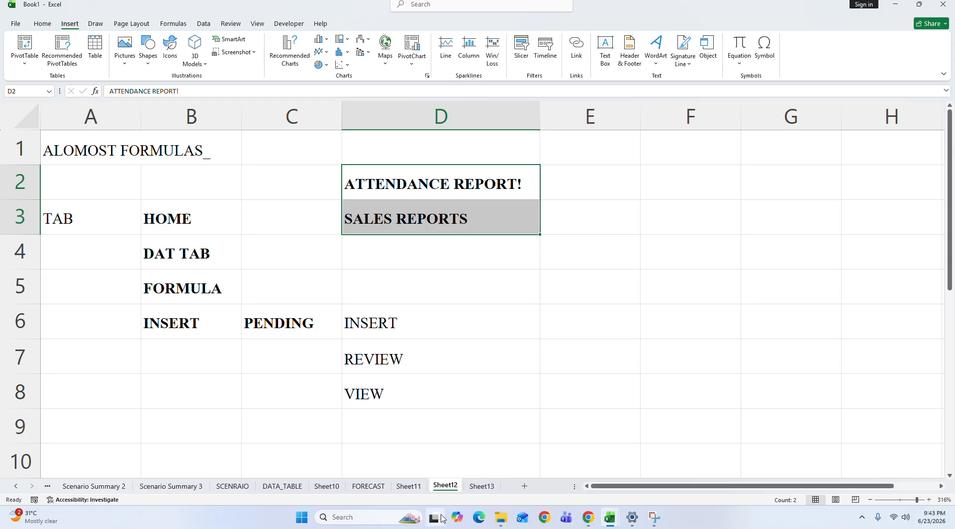
Step: Check the class workbooks folder in File Explorer, return to Book1 in Excel and select the pending topics in D6:D8
left_click(501, 517)
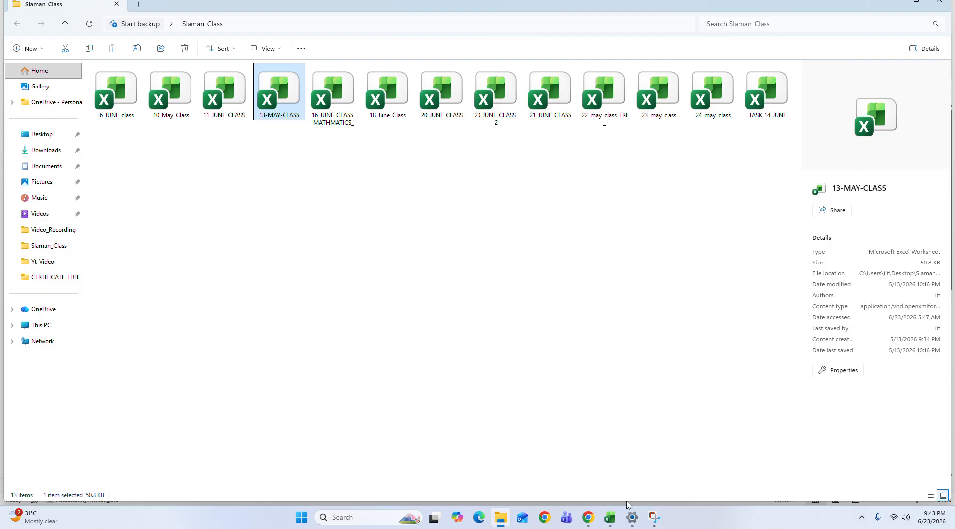
left_click(610, 518)
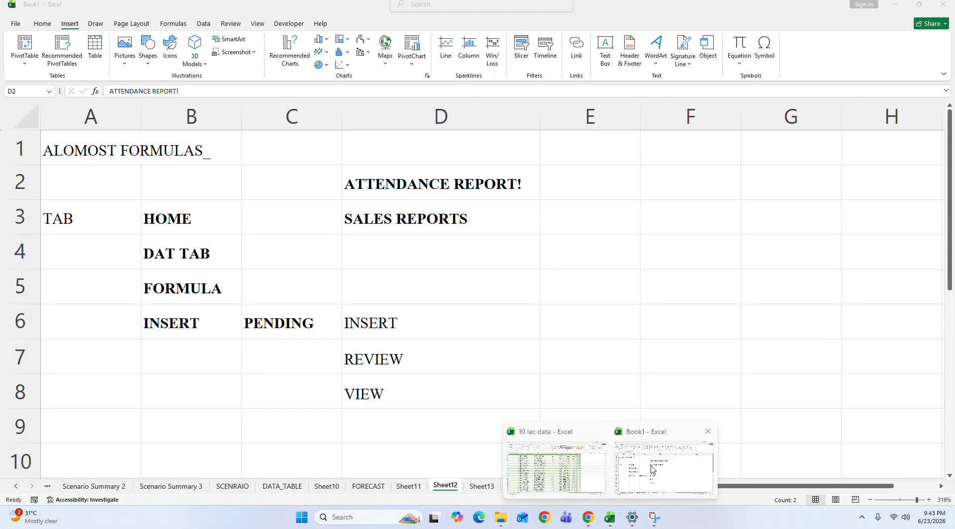
left_click(653, 469)
left_click(476, 293)
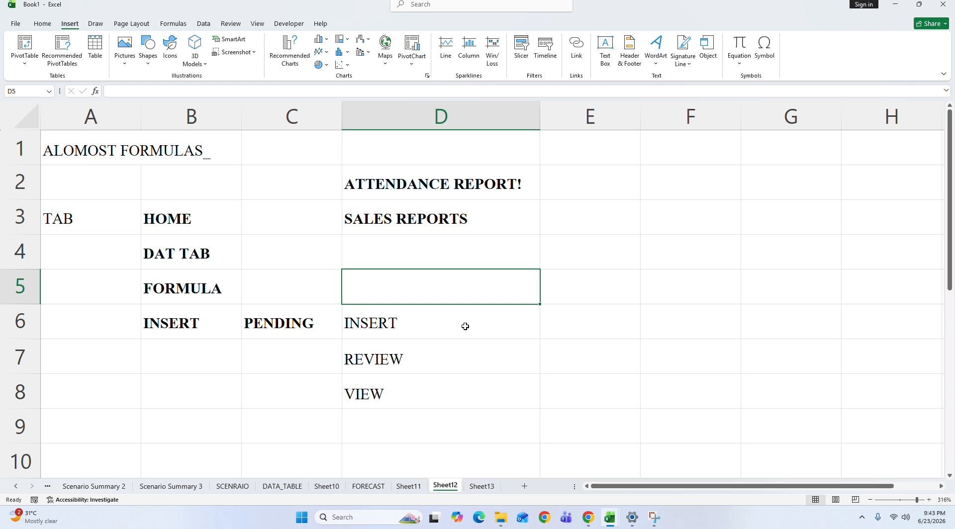
left_click_drag(465, 326, 459, 386)
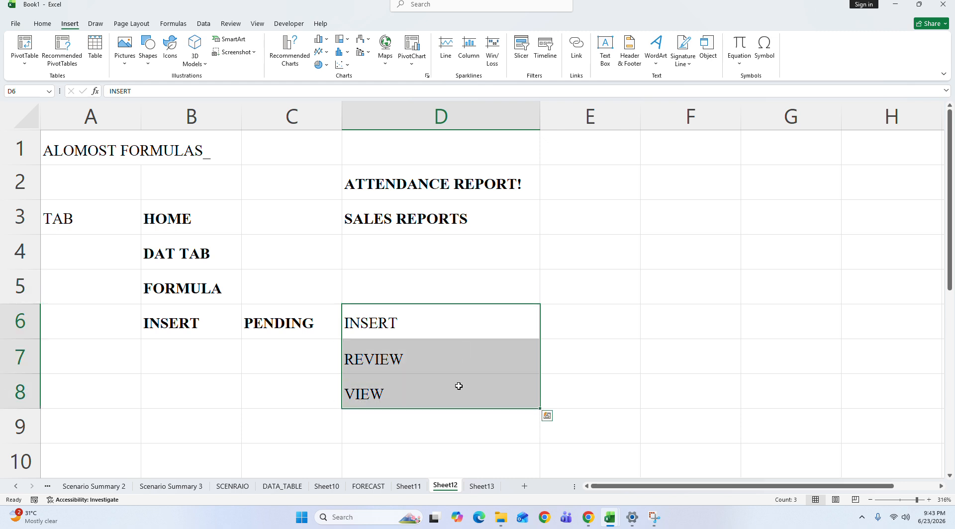